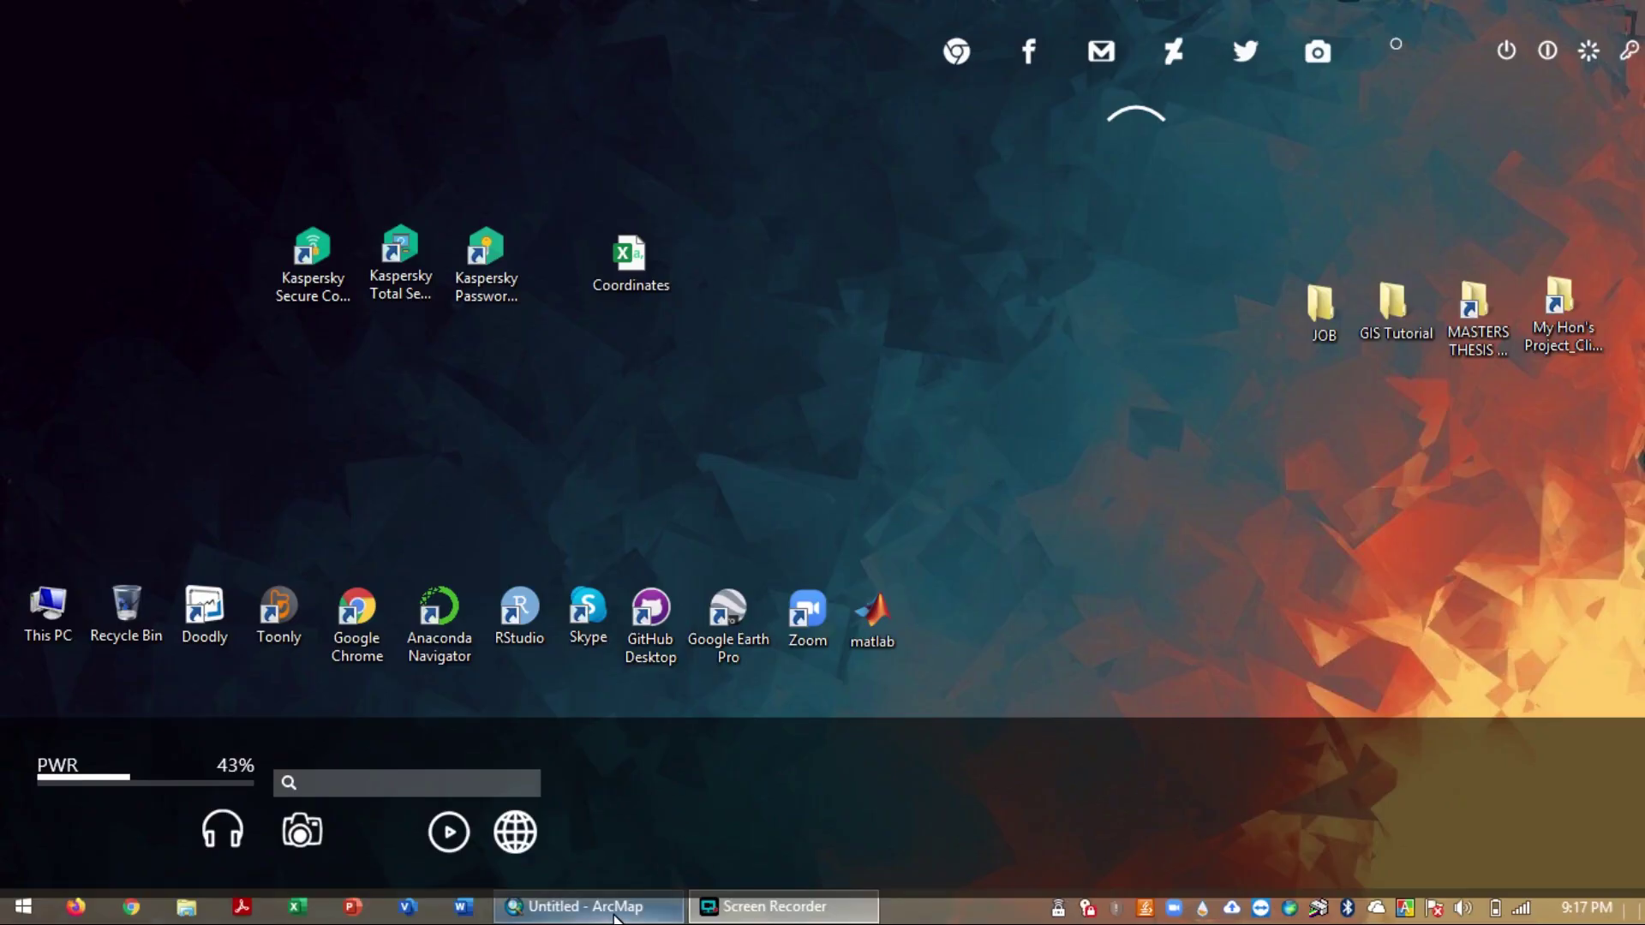
- Switch to ArcMap and add the BGD_adm2.shp shapefile from the GIS folder to the map
click(604, 918)
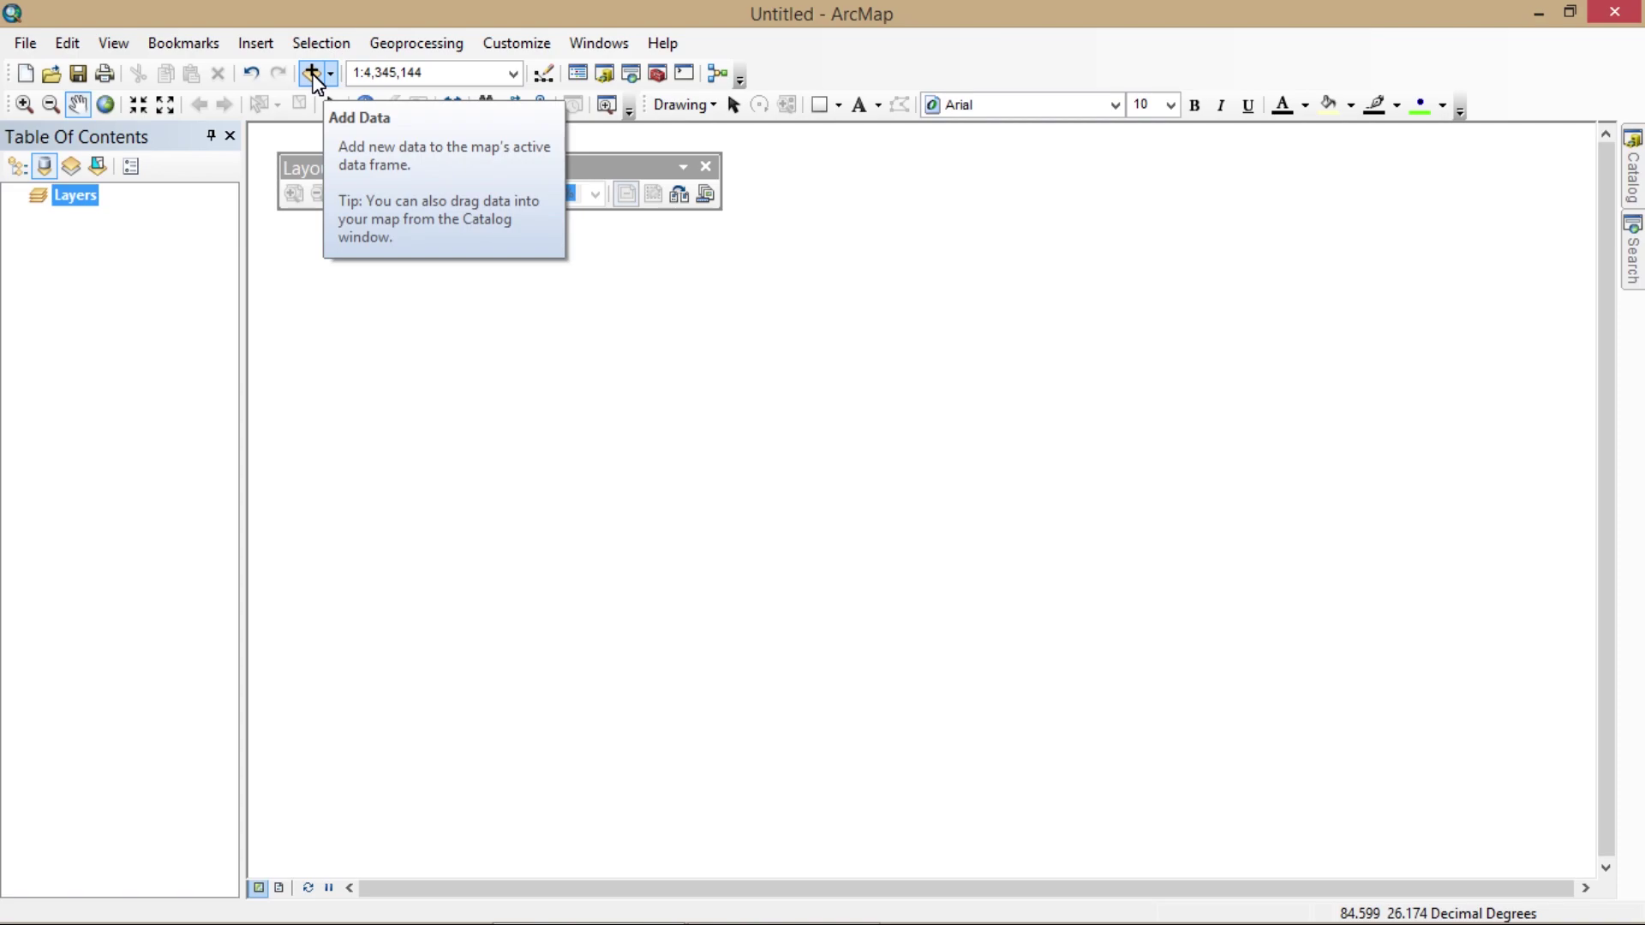
click(311, 76)
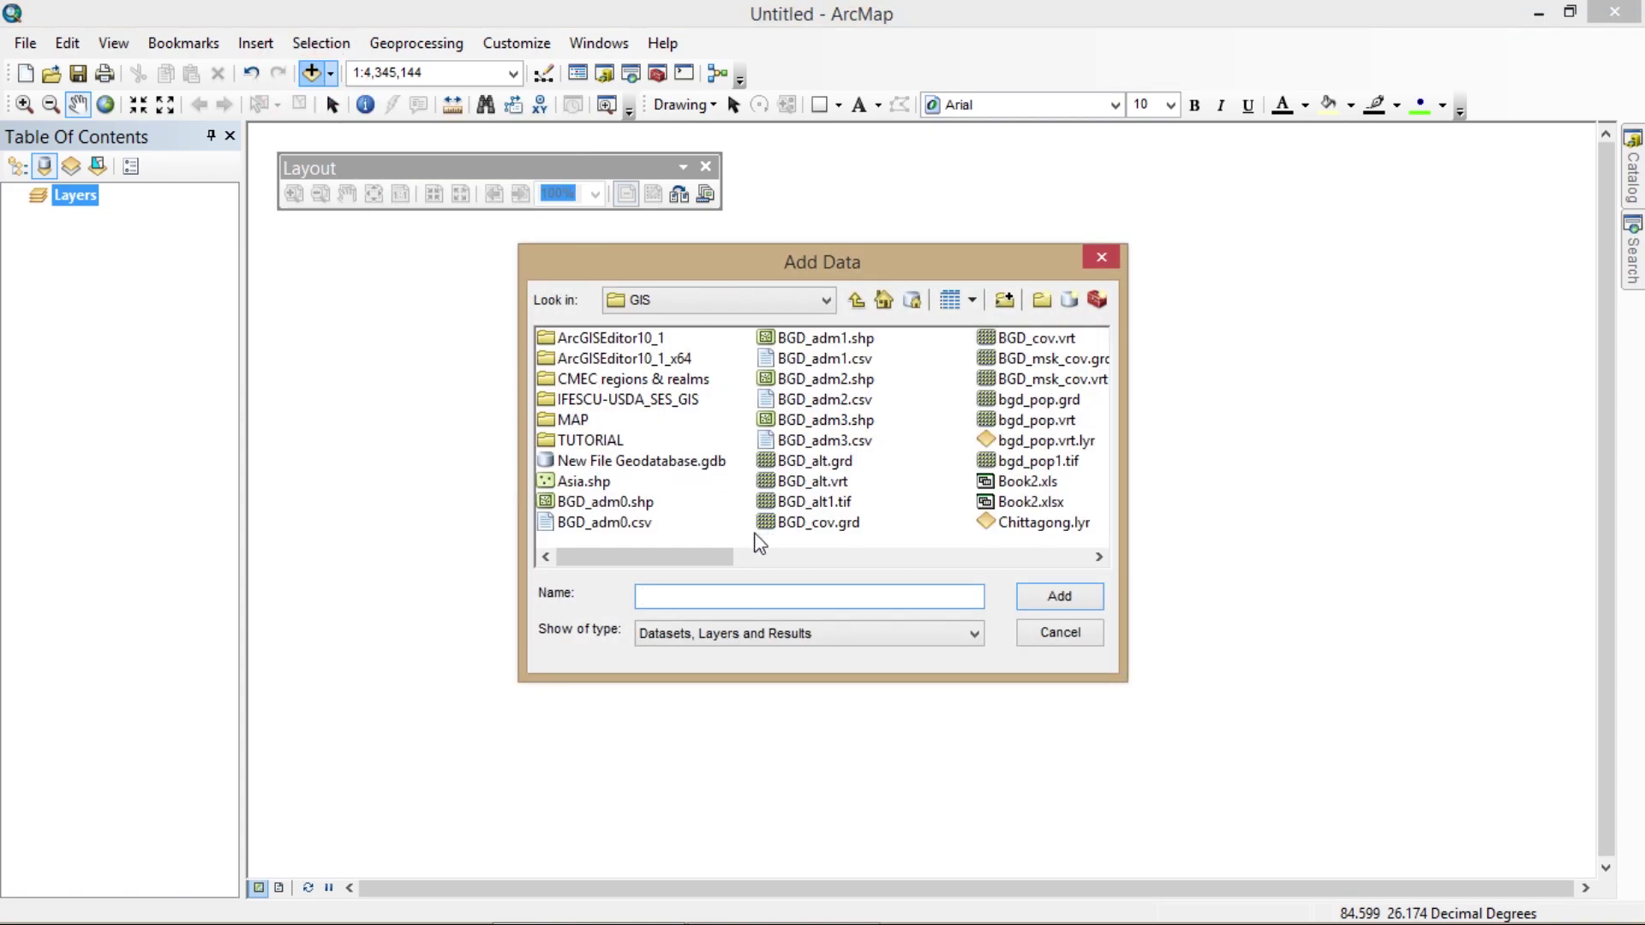
drag(731, 556, 772, 553)
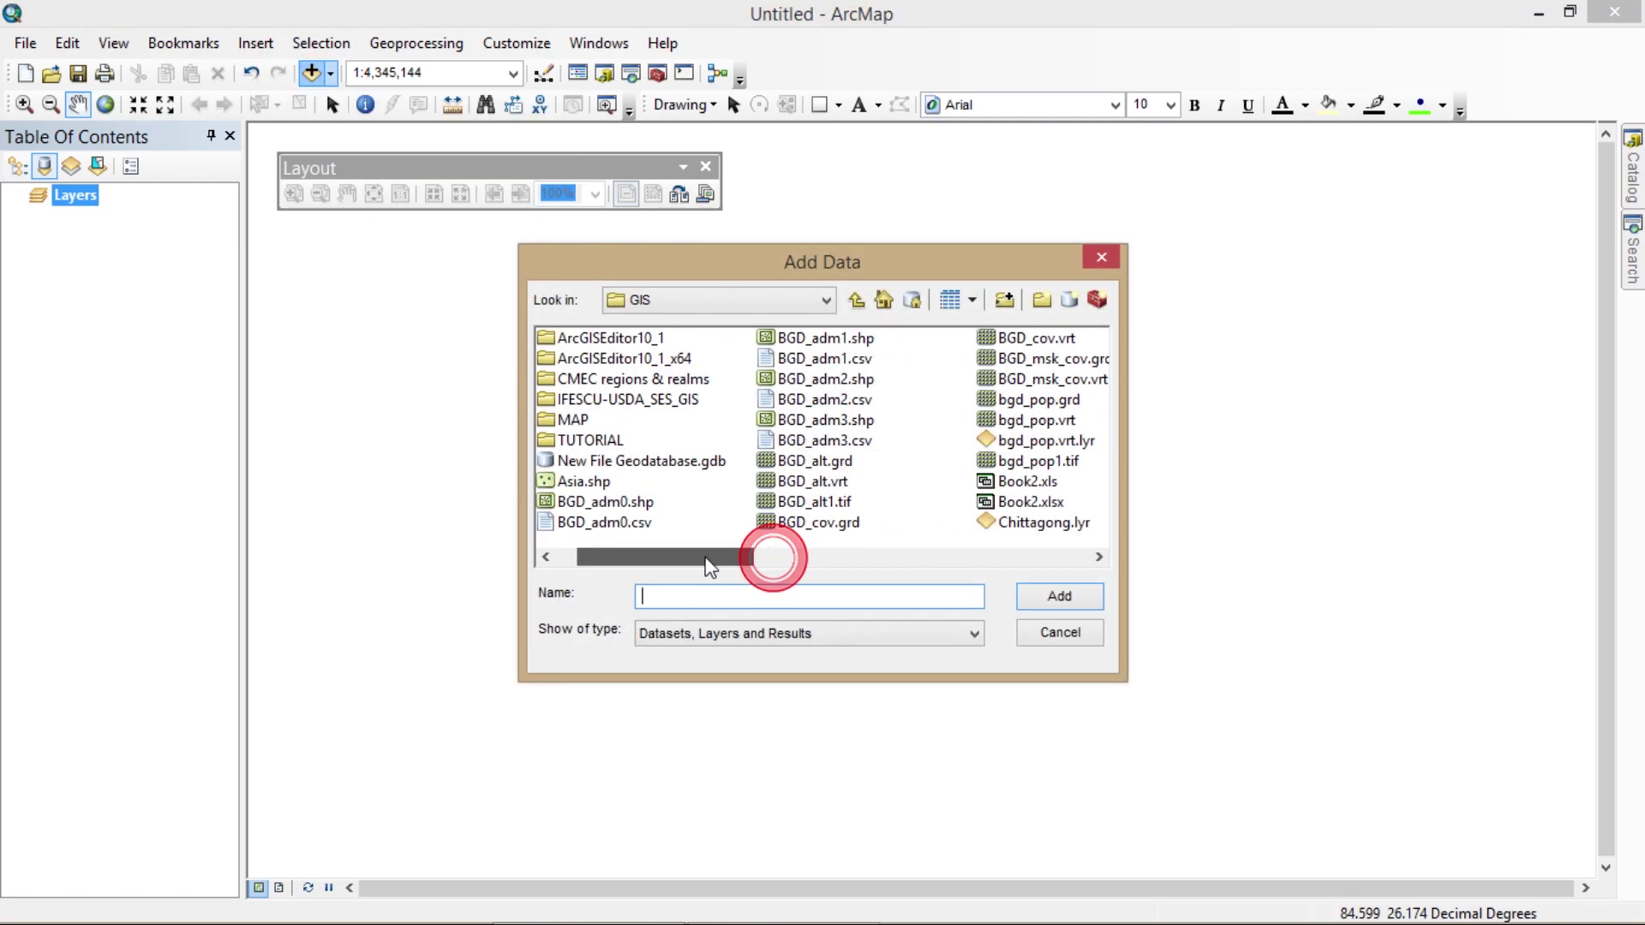
click(844, 379)
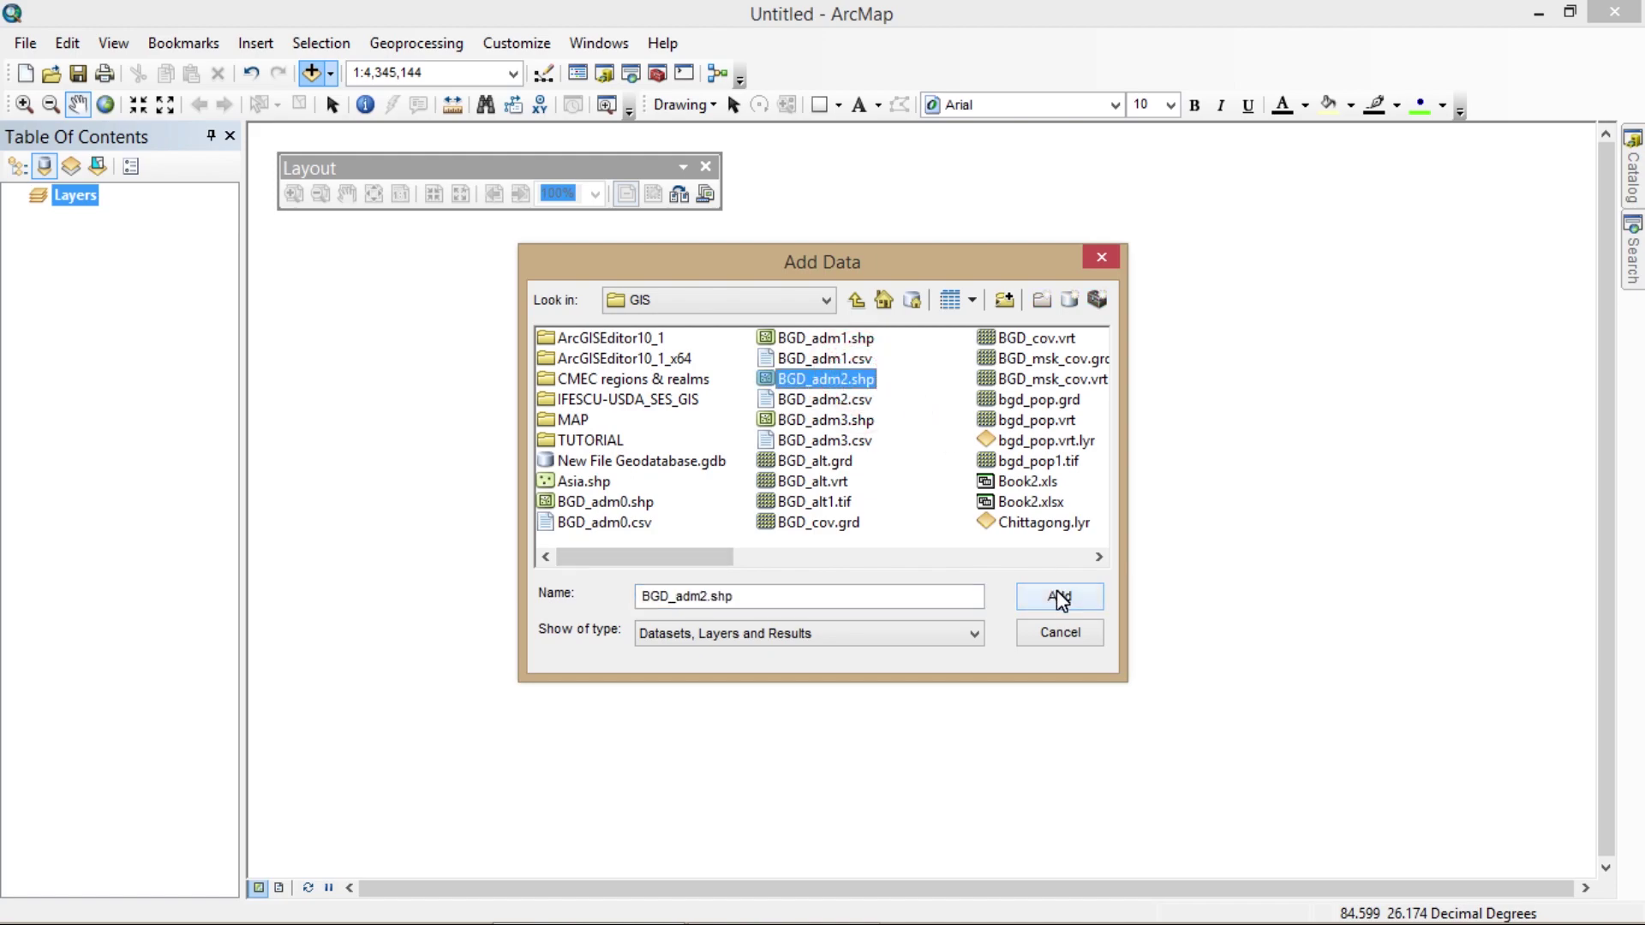
click(1060, 600)
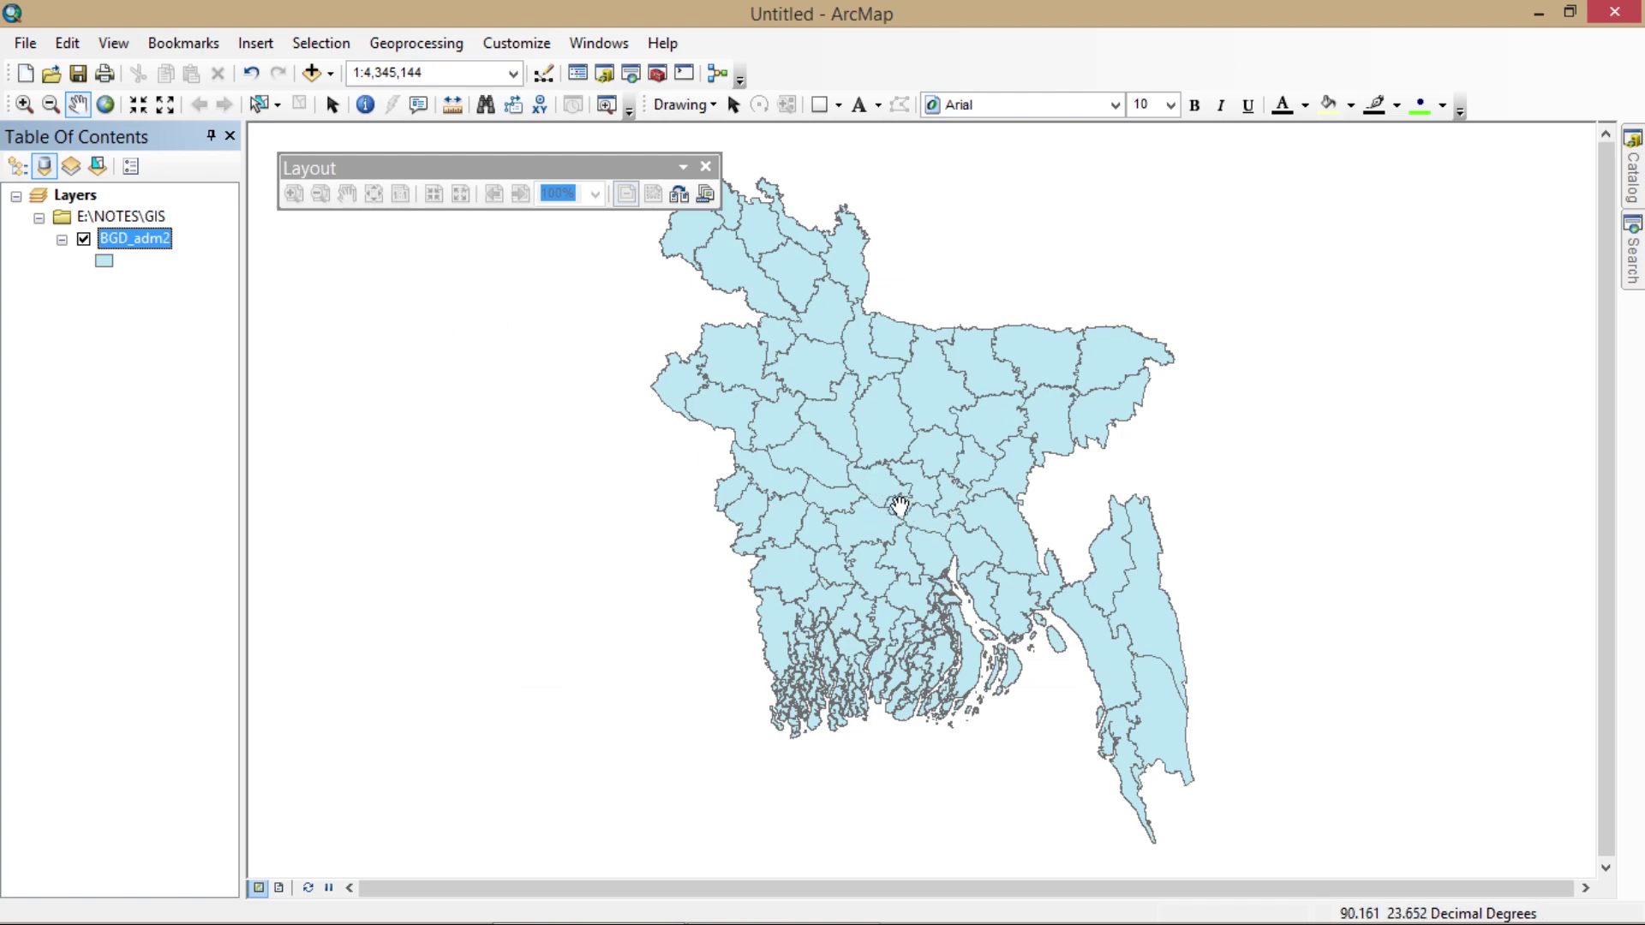
click(321, 43)
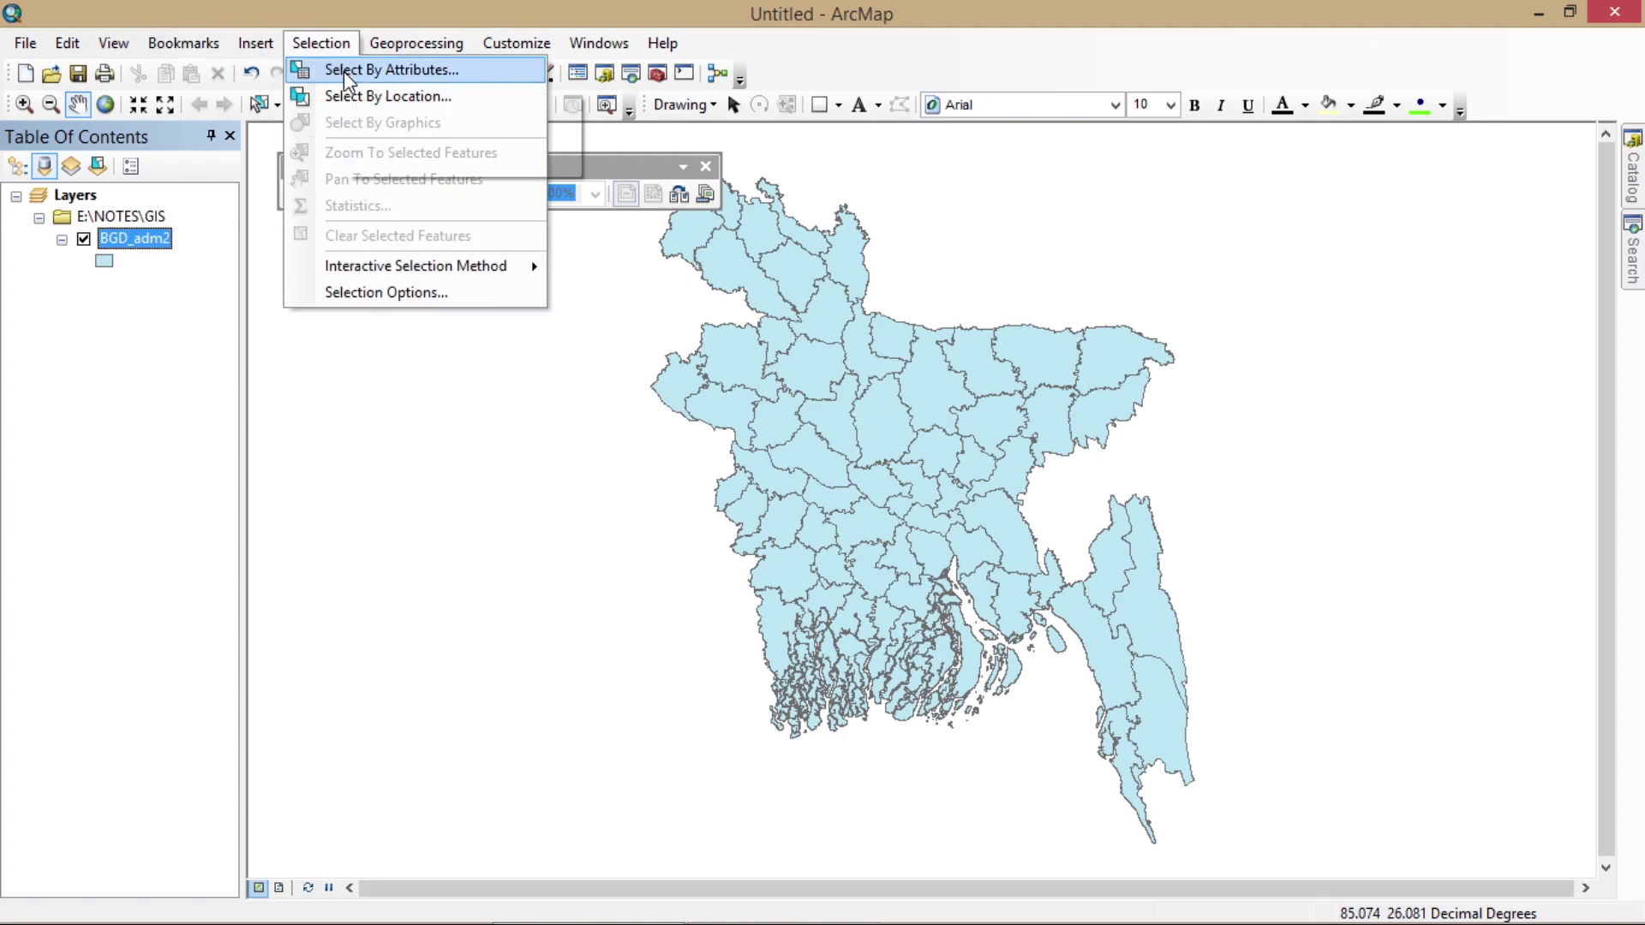
click(343, 70)
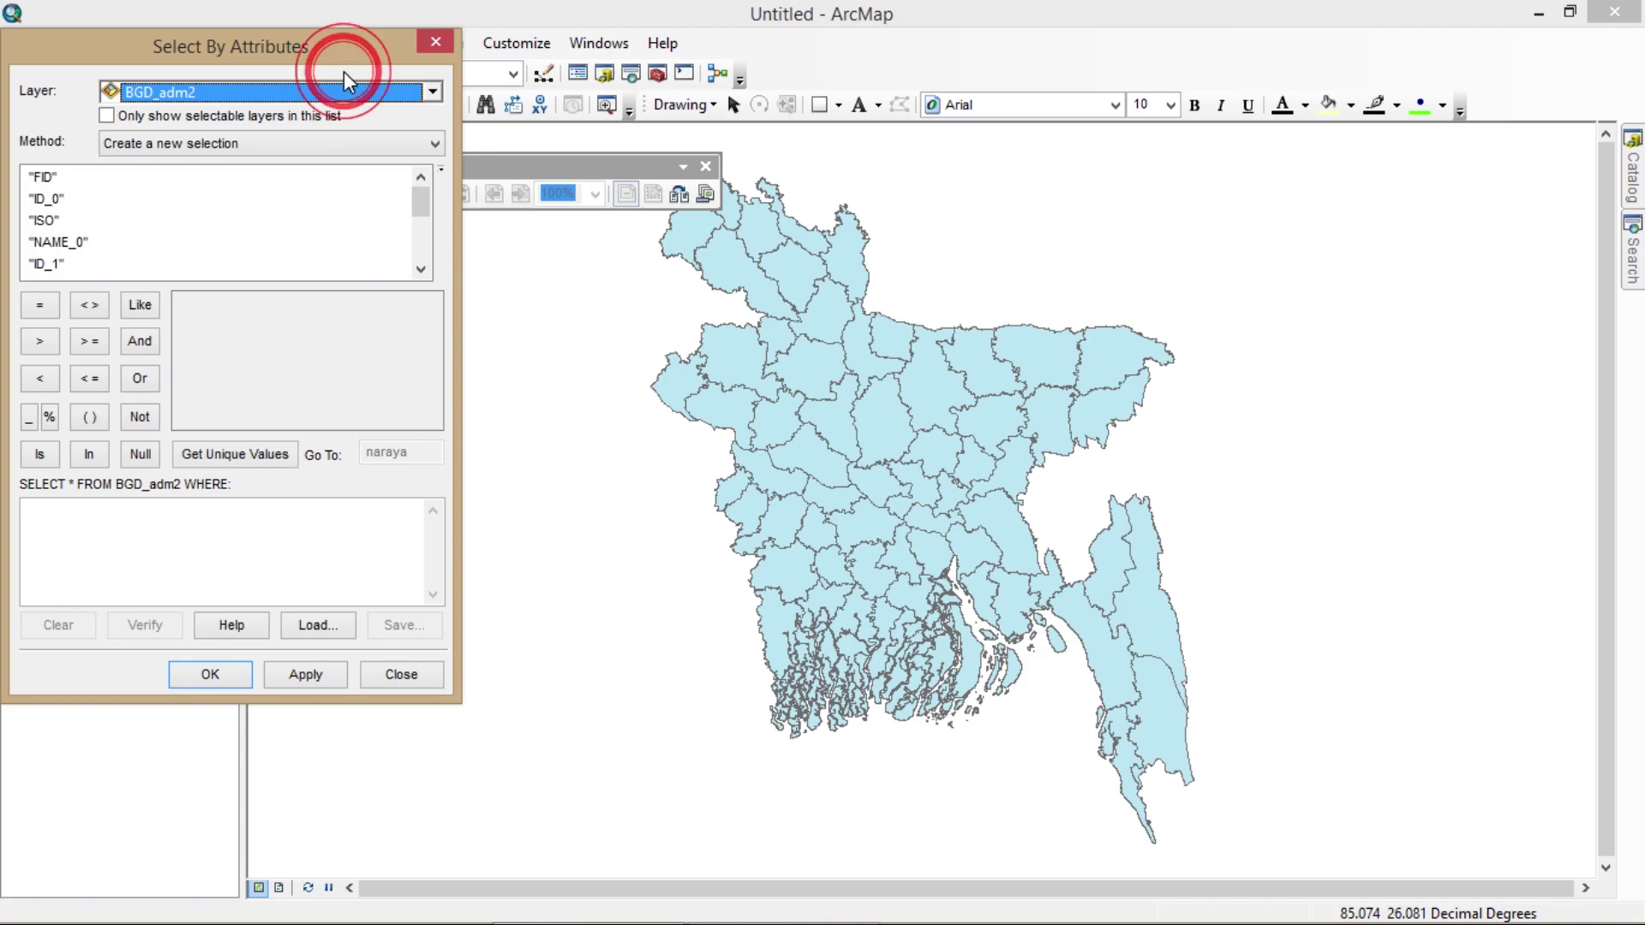
click(421, 269)
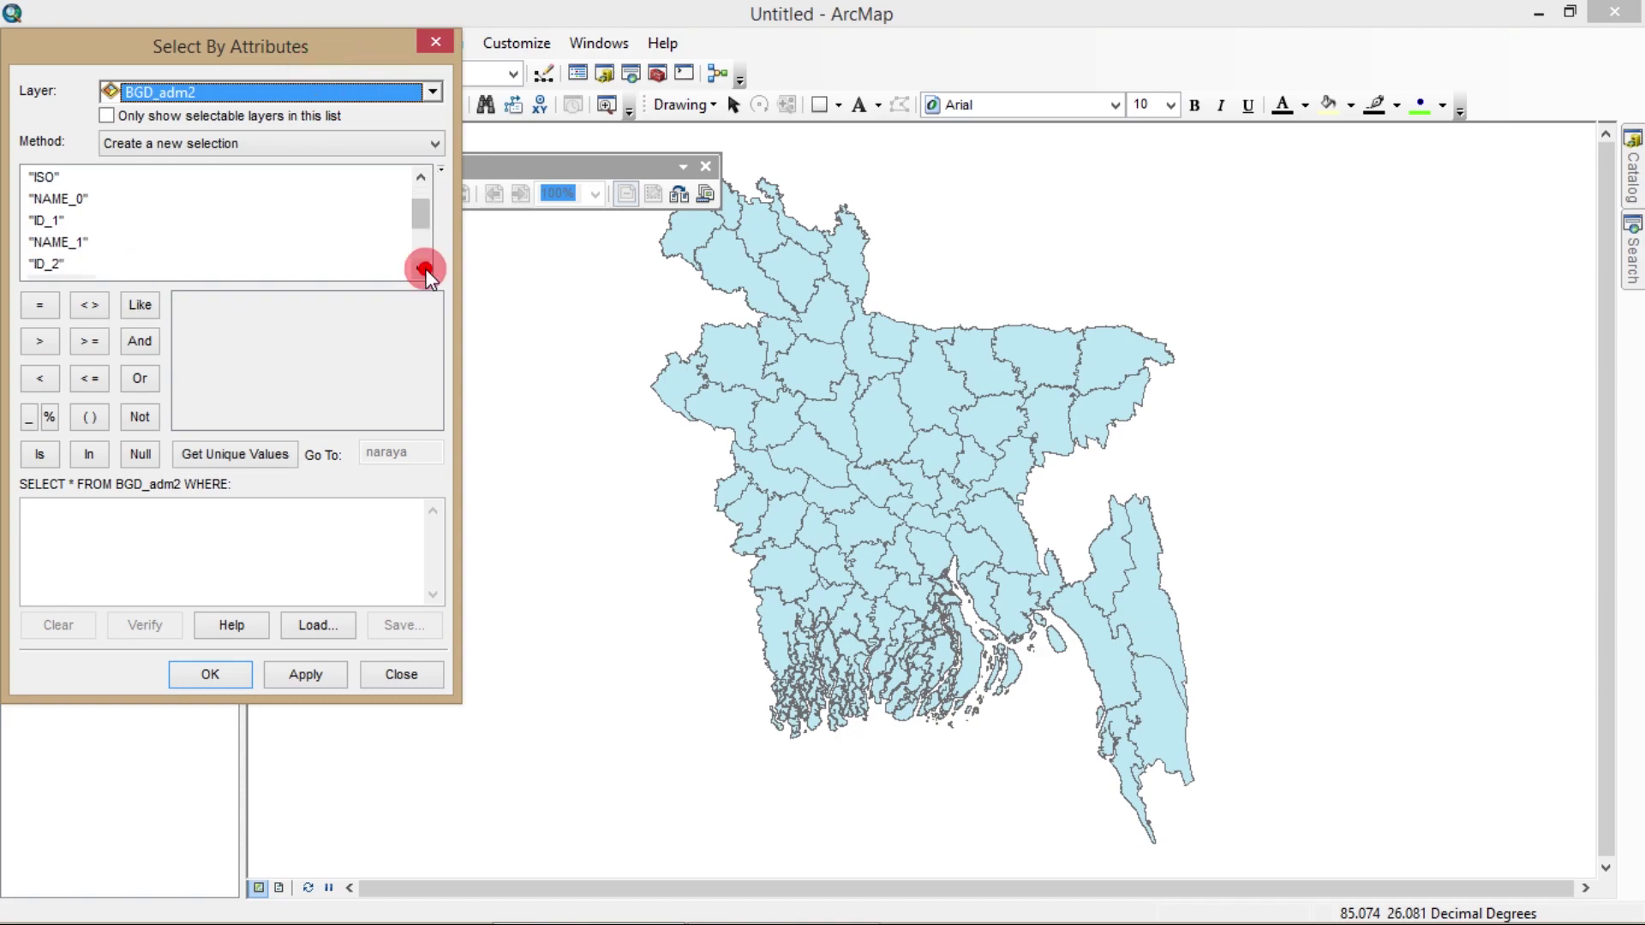
click(421, 270)
click(421, 269)
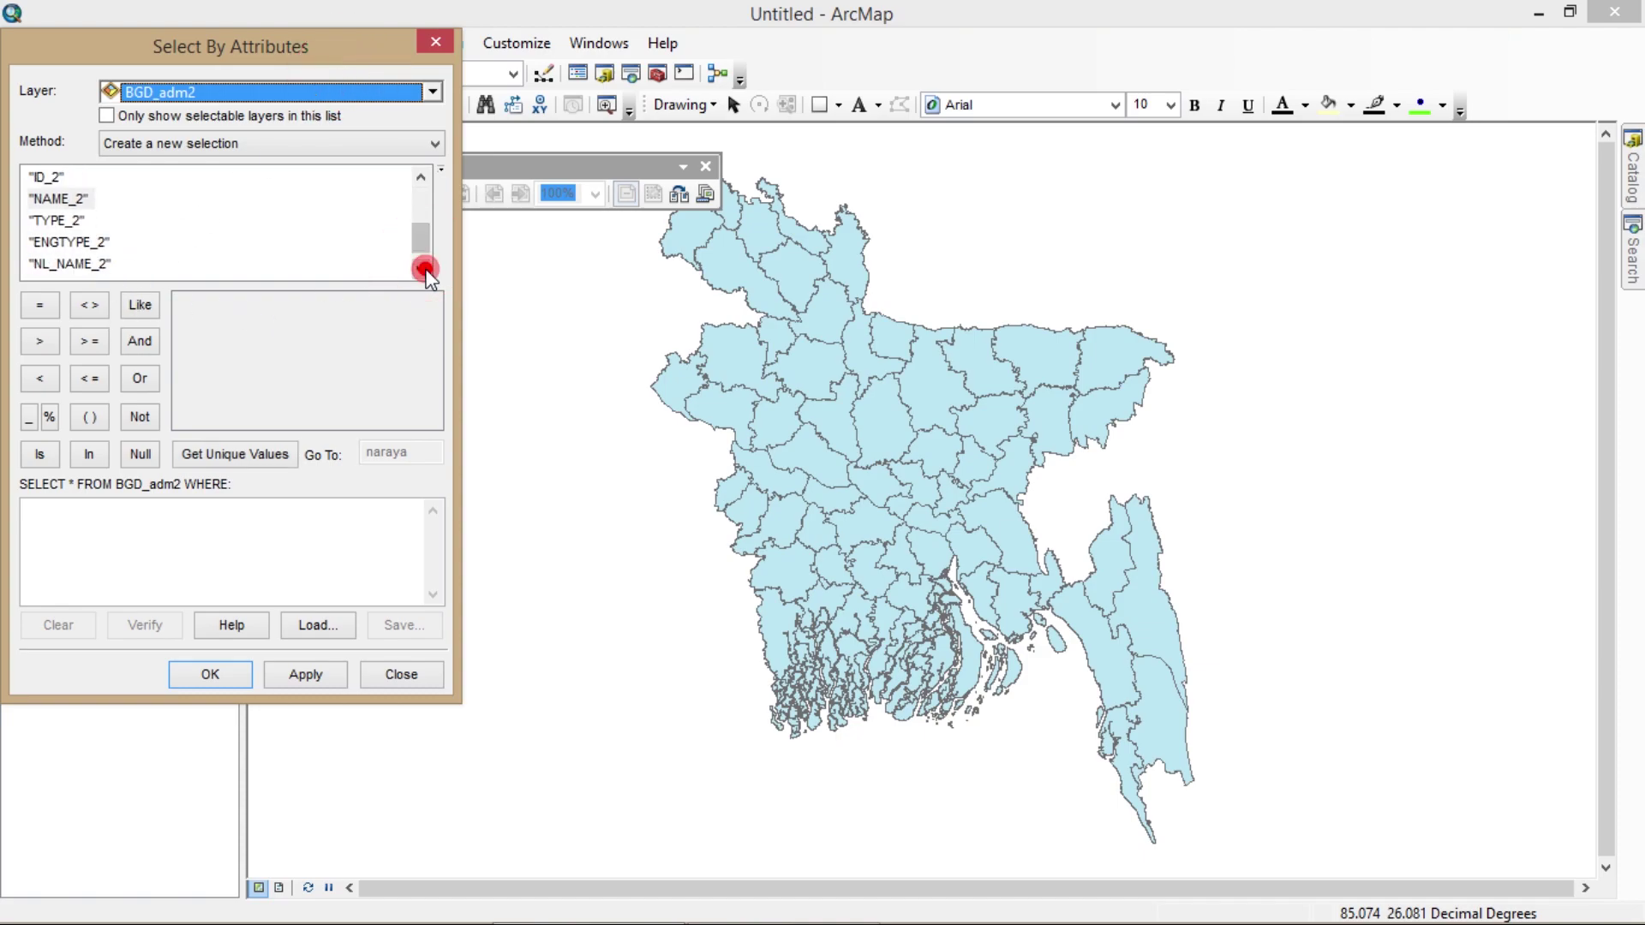
click(50, 204)
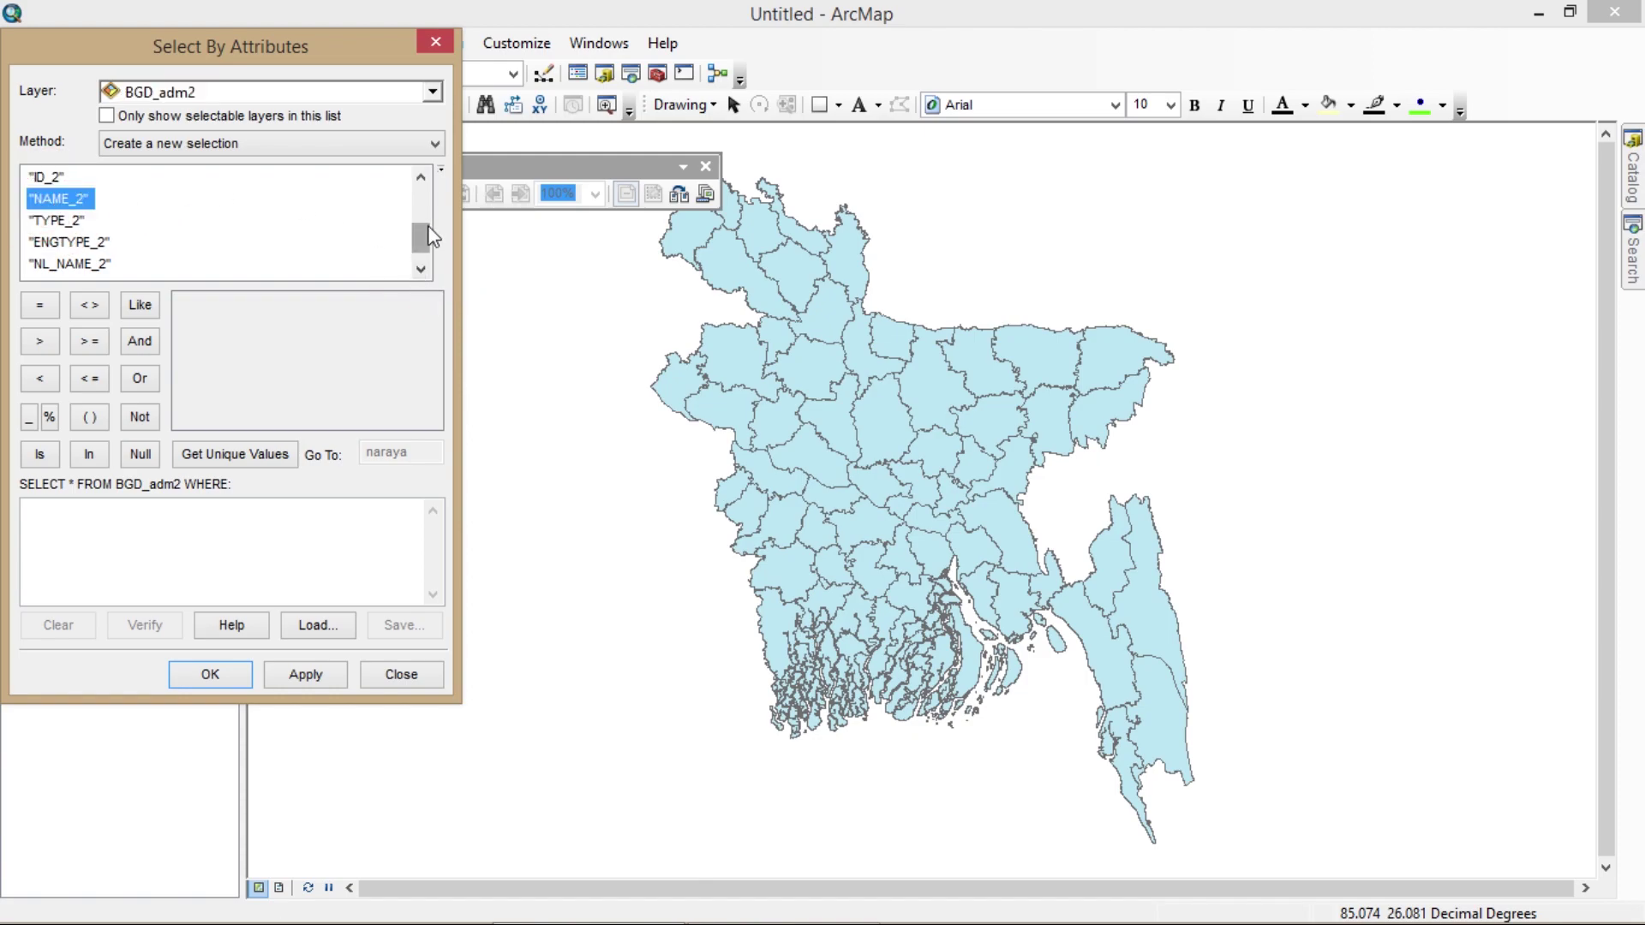
drag(424, 231, 424, 220)
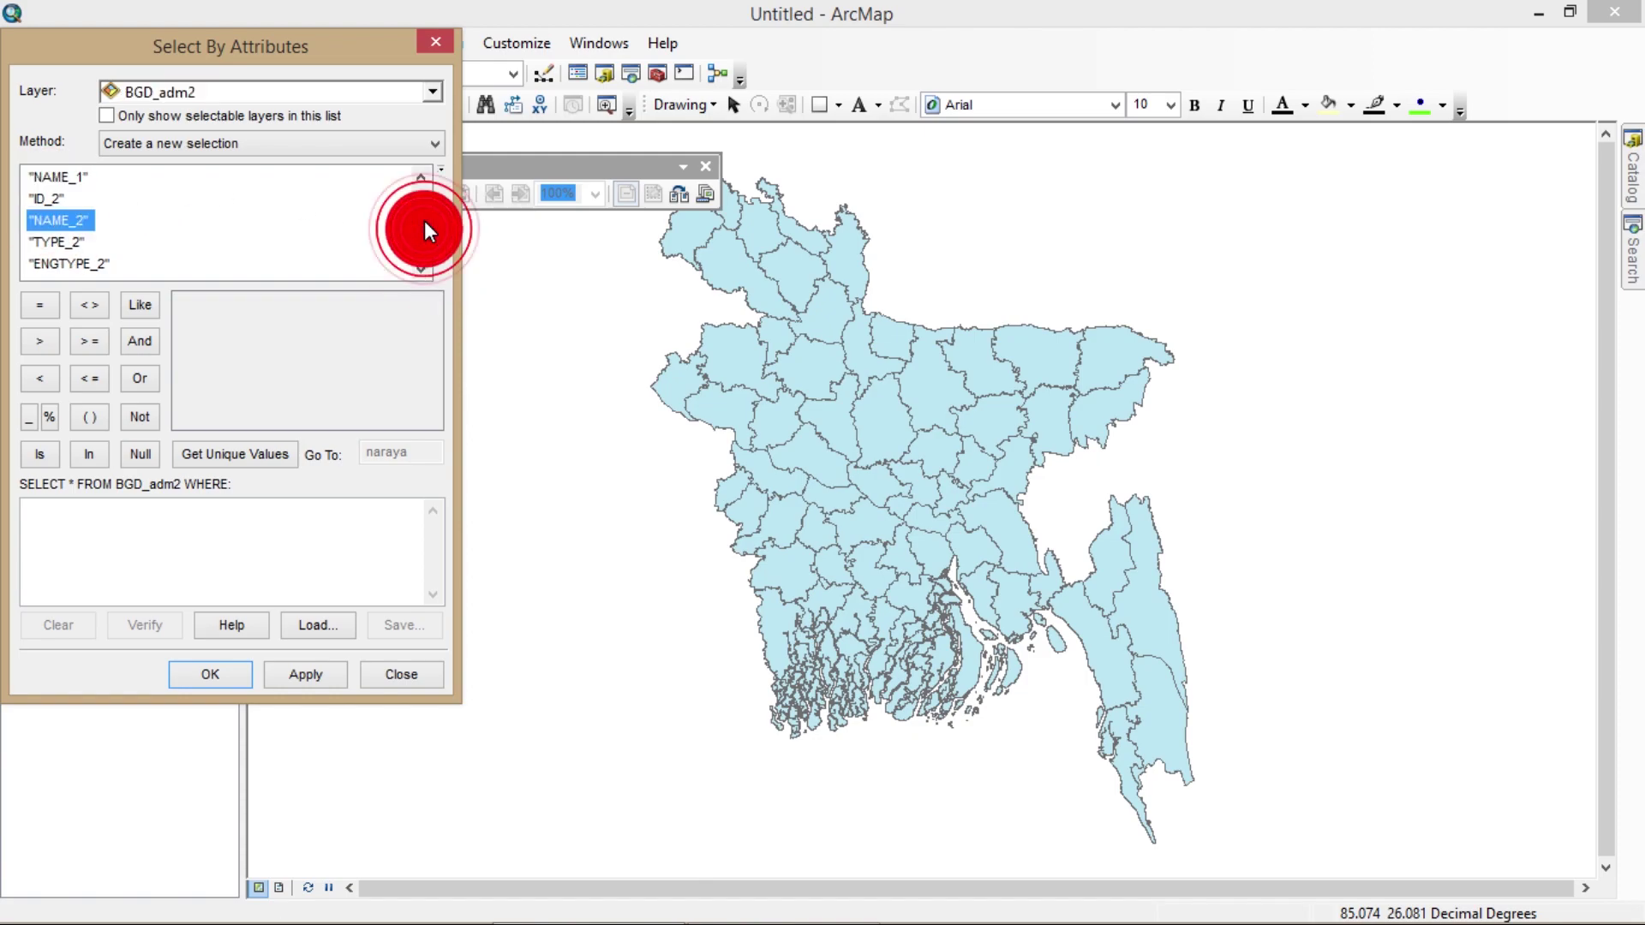
click(431, 40)
- Examine the NAME_1 and NAME_2 columns in the BGD_adm2 attribute table, and close the table
right_click(135, 237)
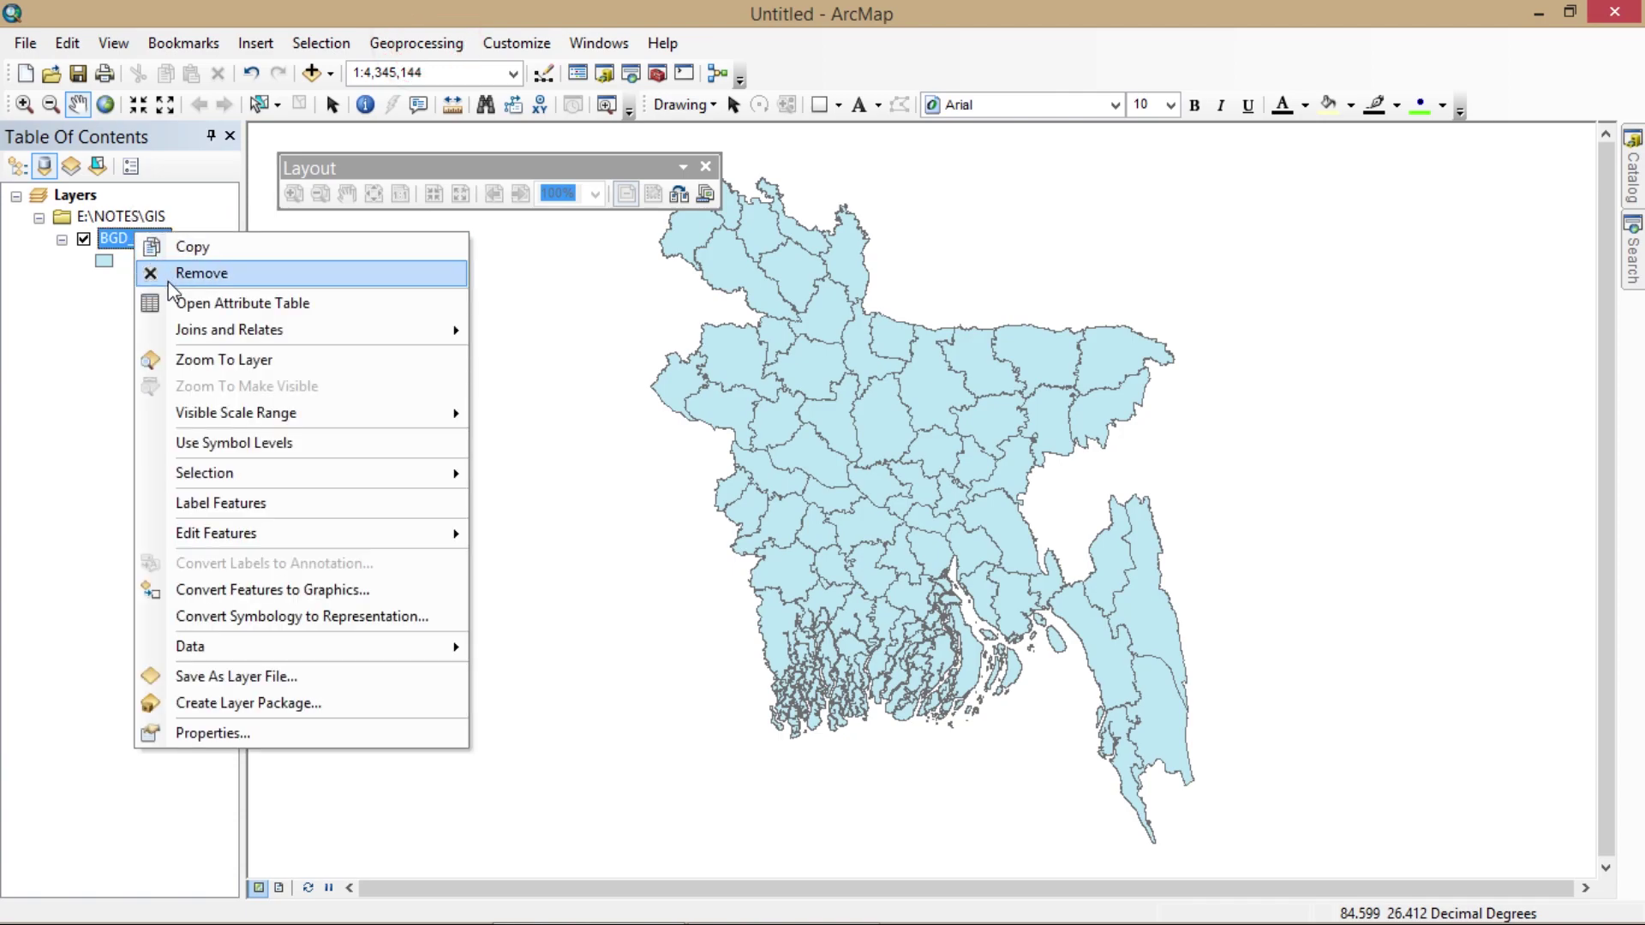
click(187, 307)
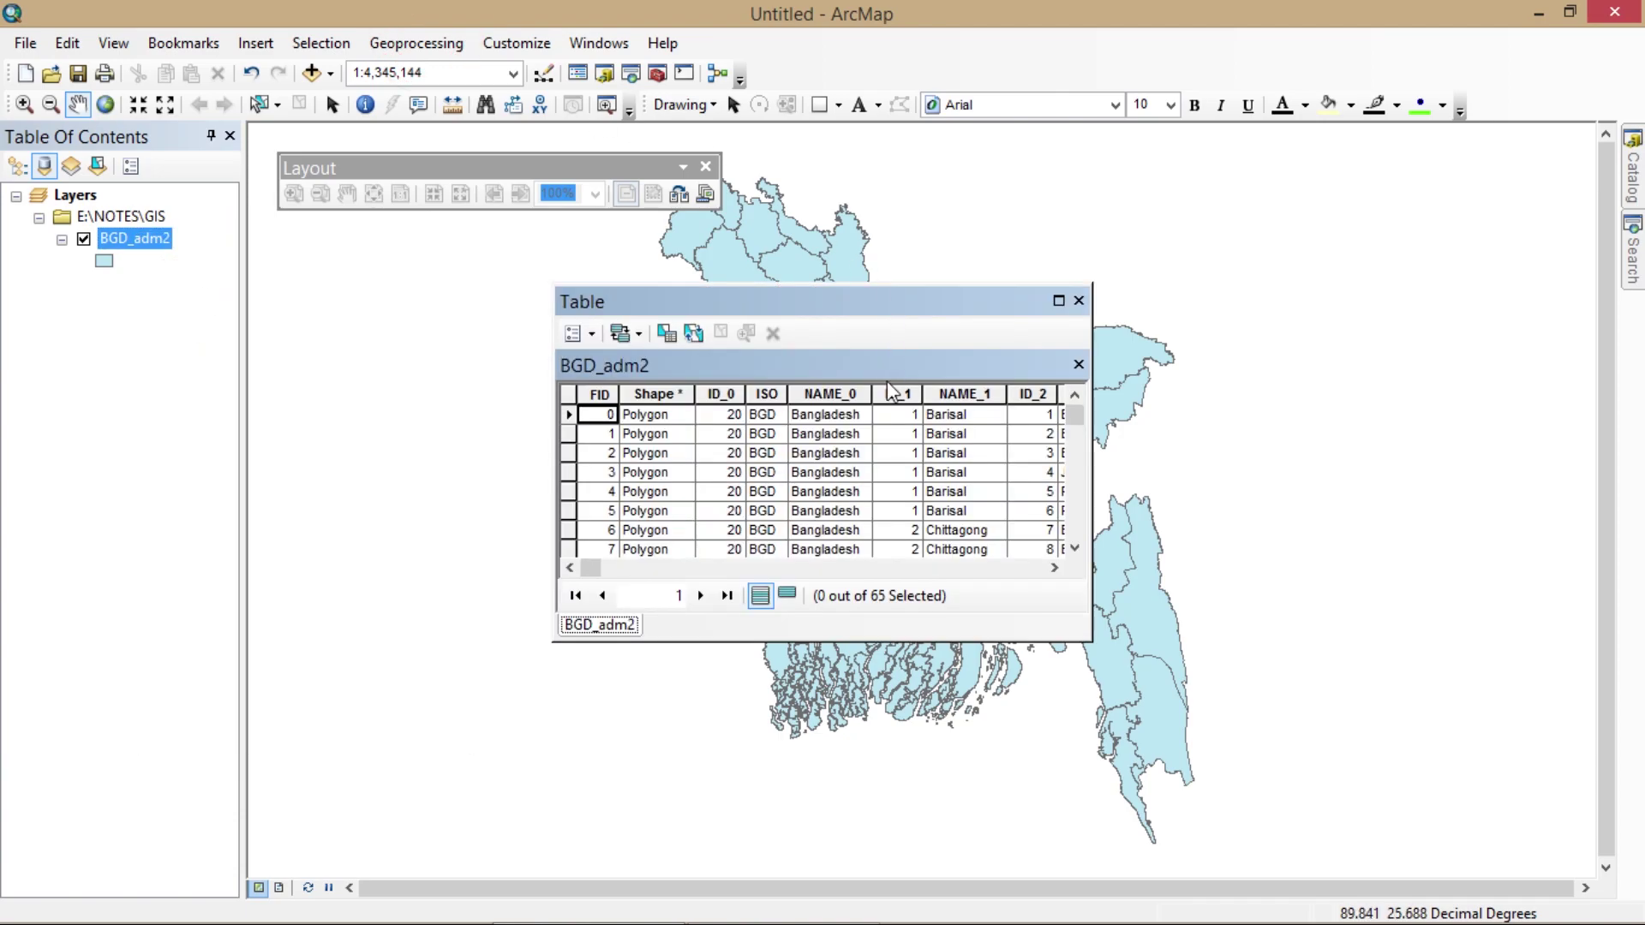
click(1057, 567)
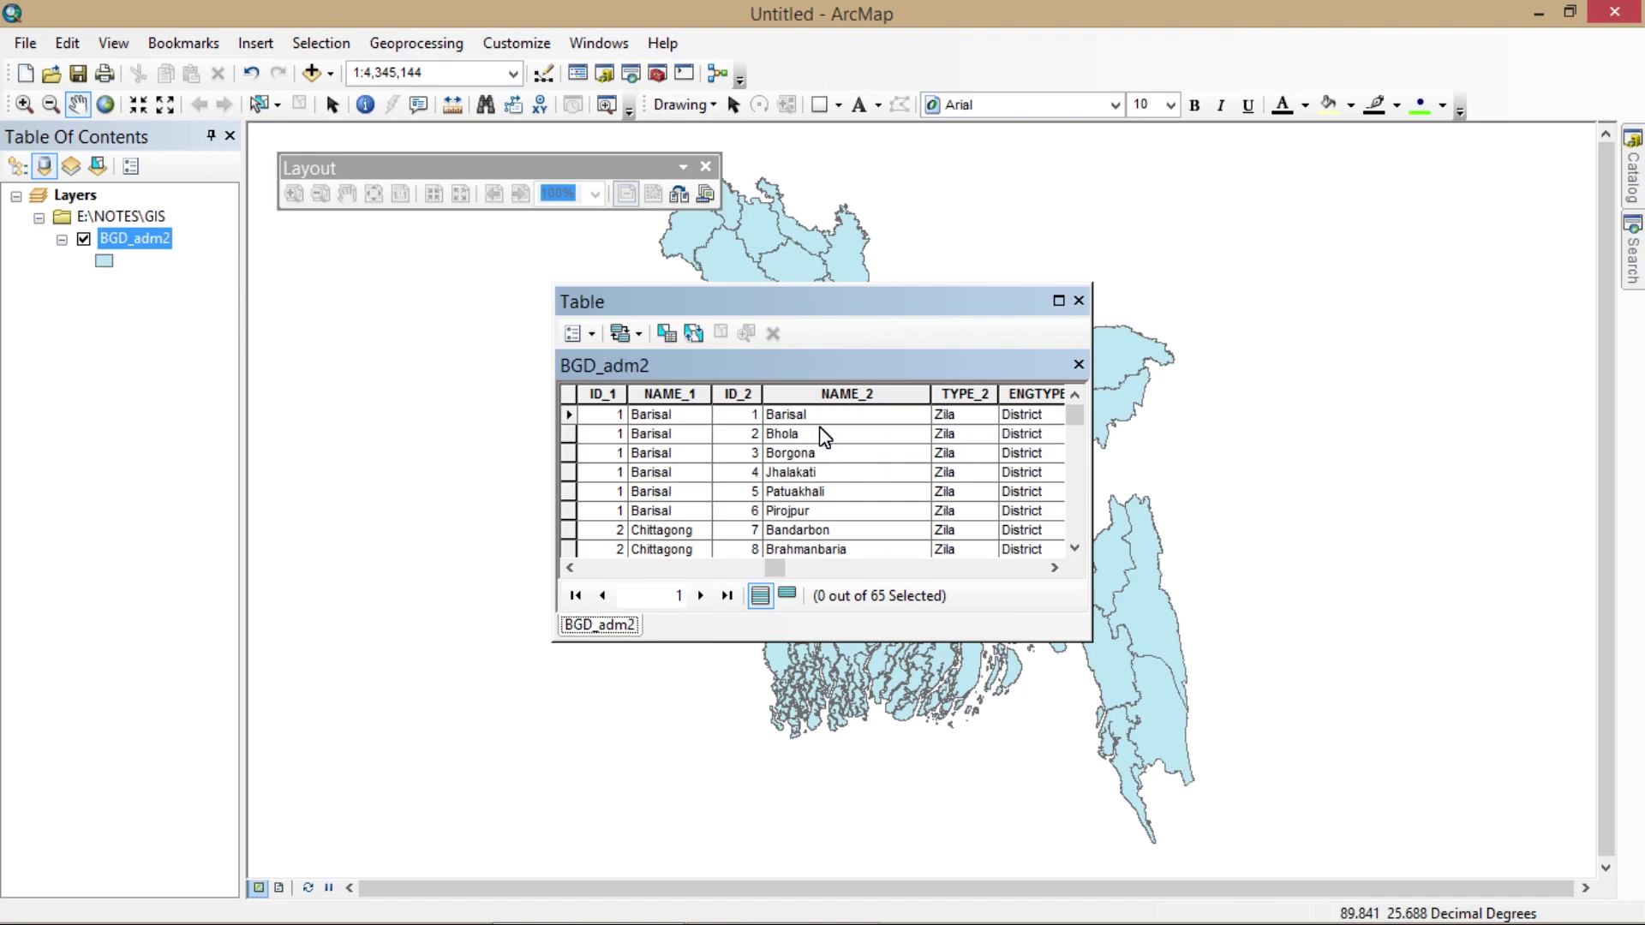
click(1079, 300)
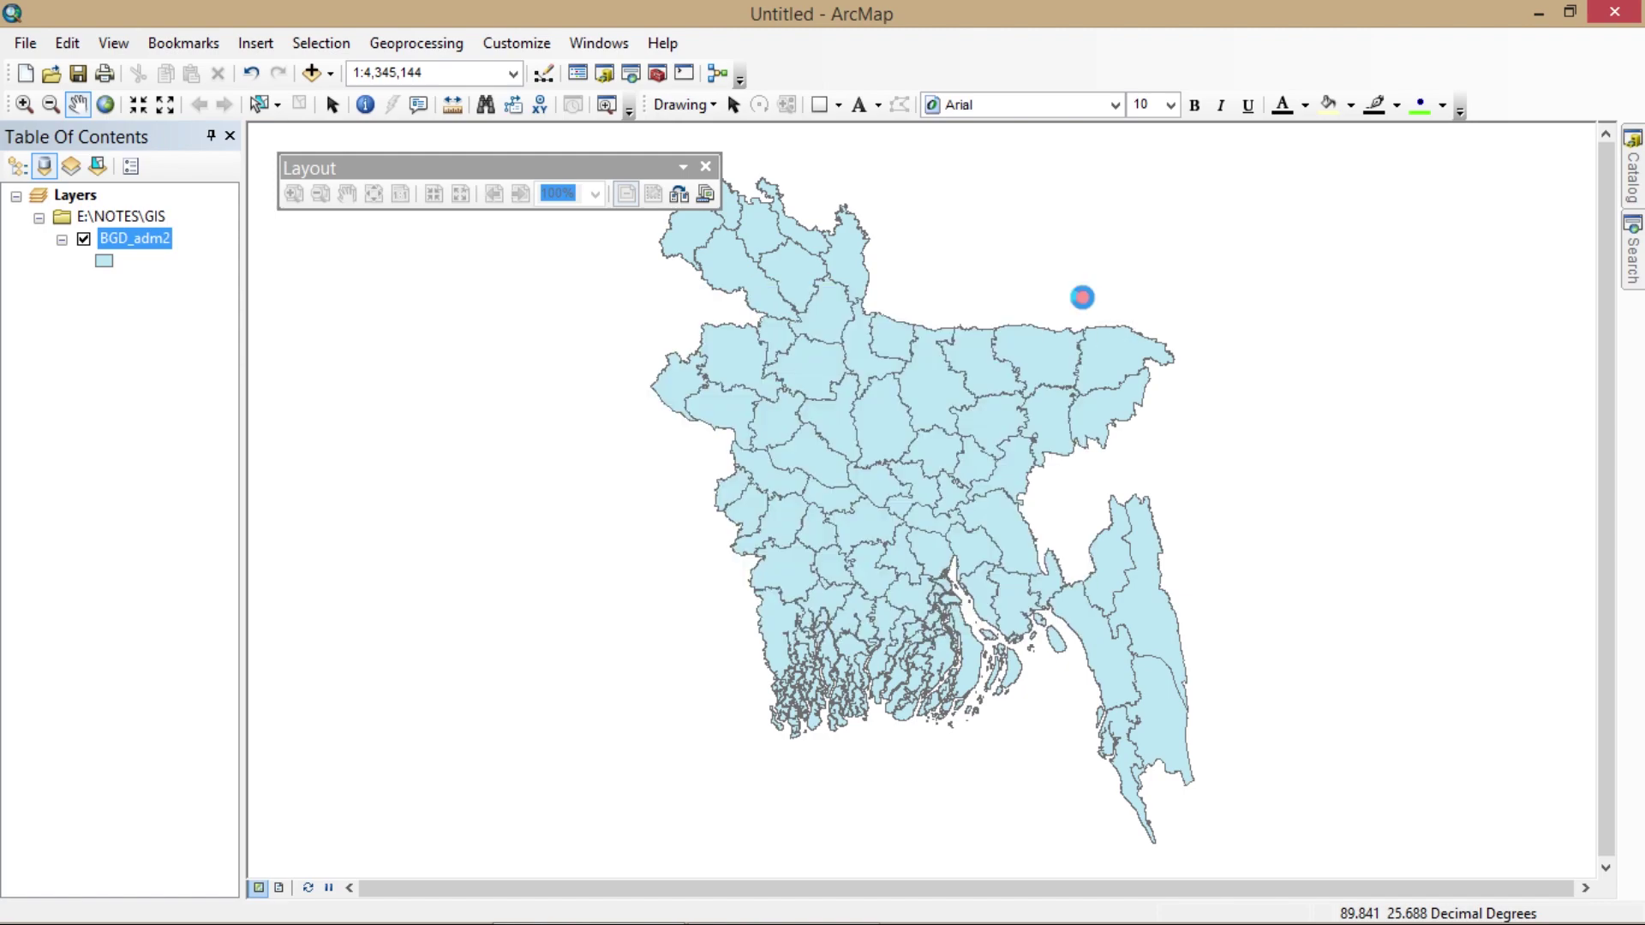
- Start a Select By Attributes query on BGD_adm2 with the expression "NAME_2" IN()
click(332, 43)
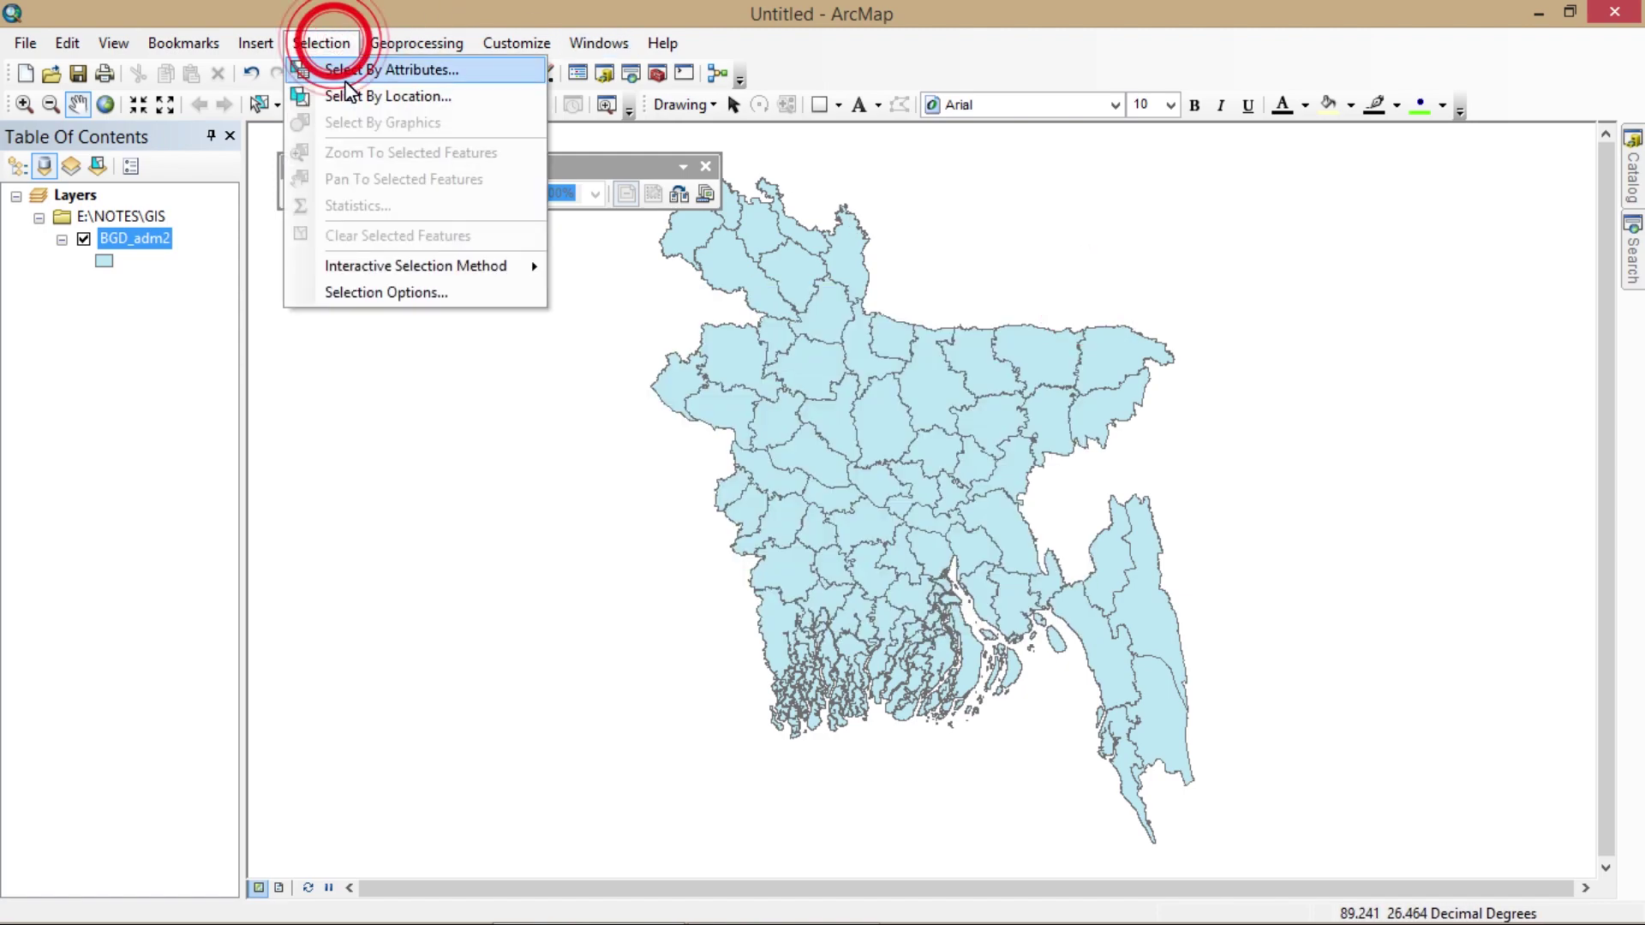
click(344, 78)
click(421, 269)
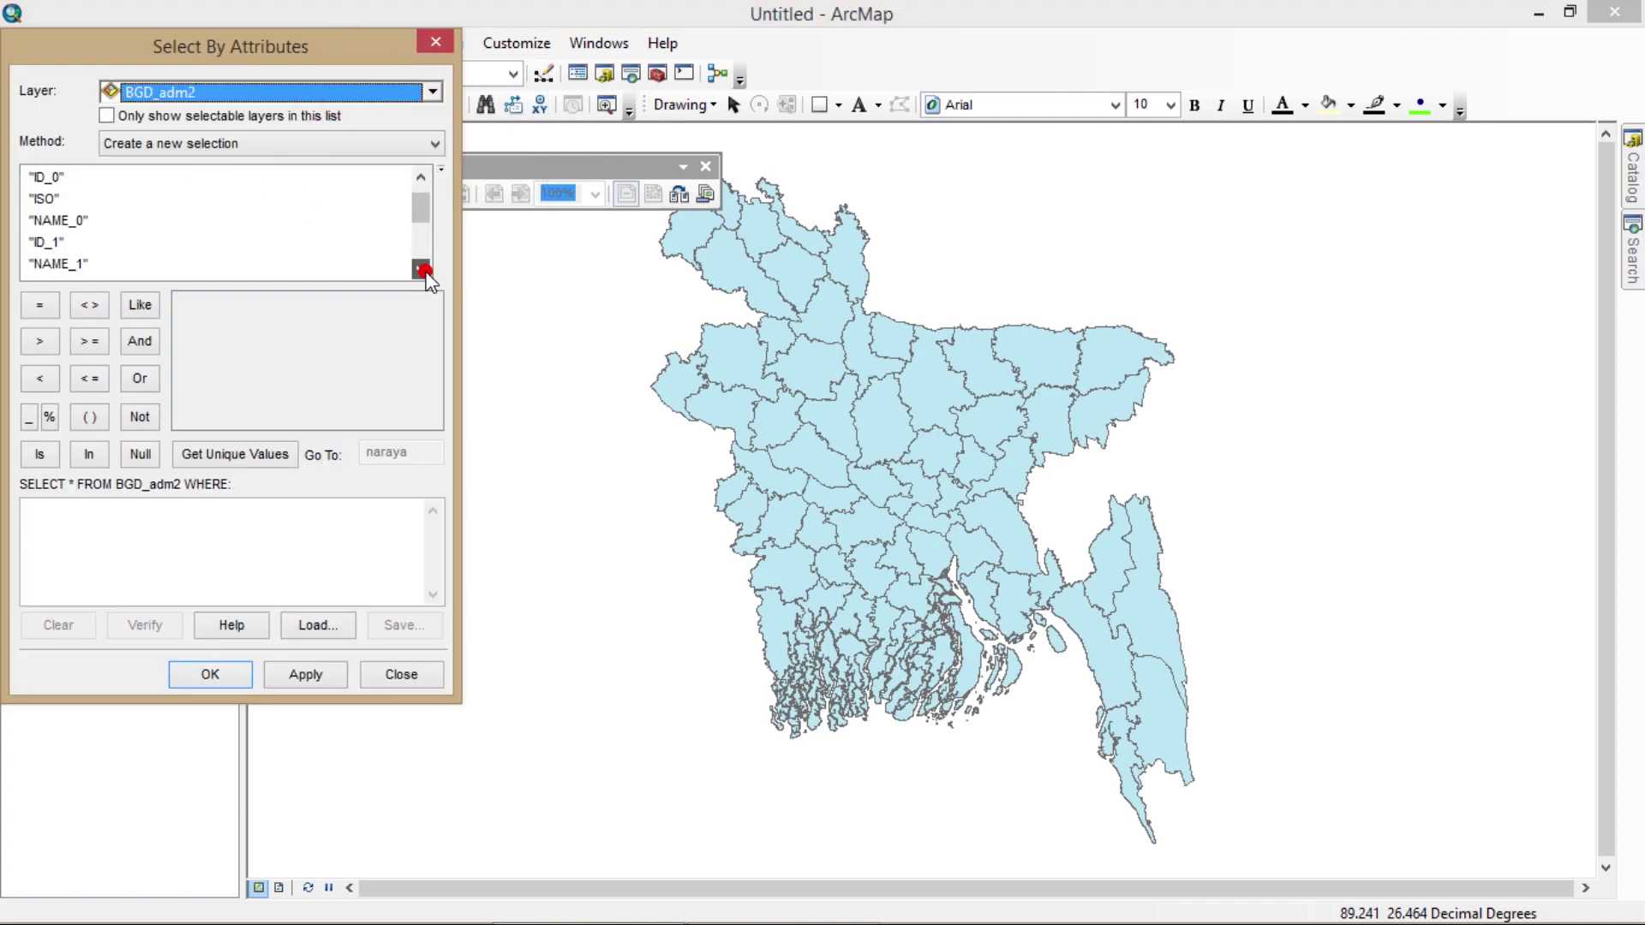
click(421, 269)
click(421, 269)
click(421, 269)
double_click(58, 241)
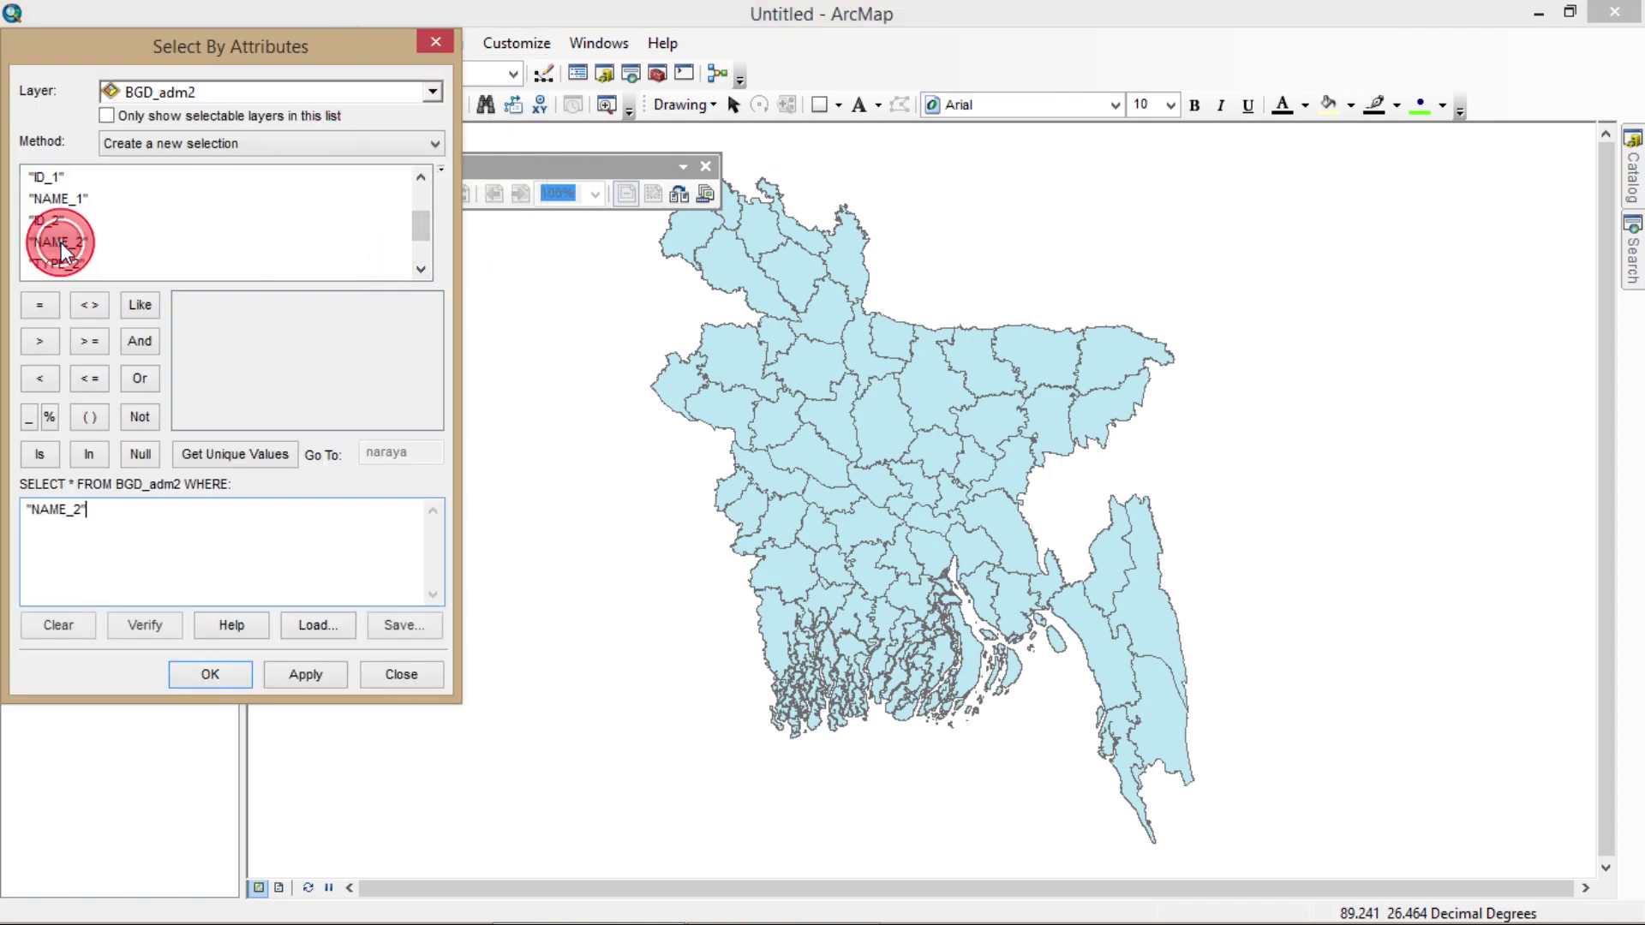
click(91, 455)
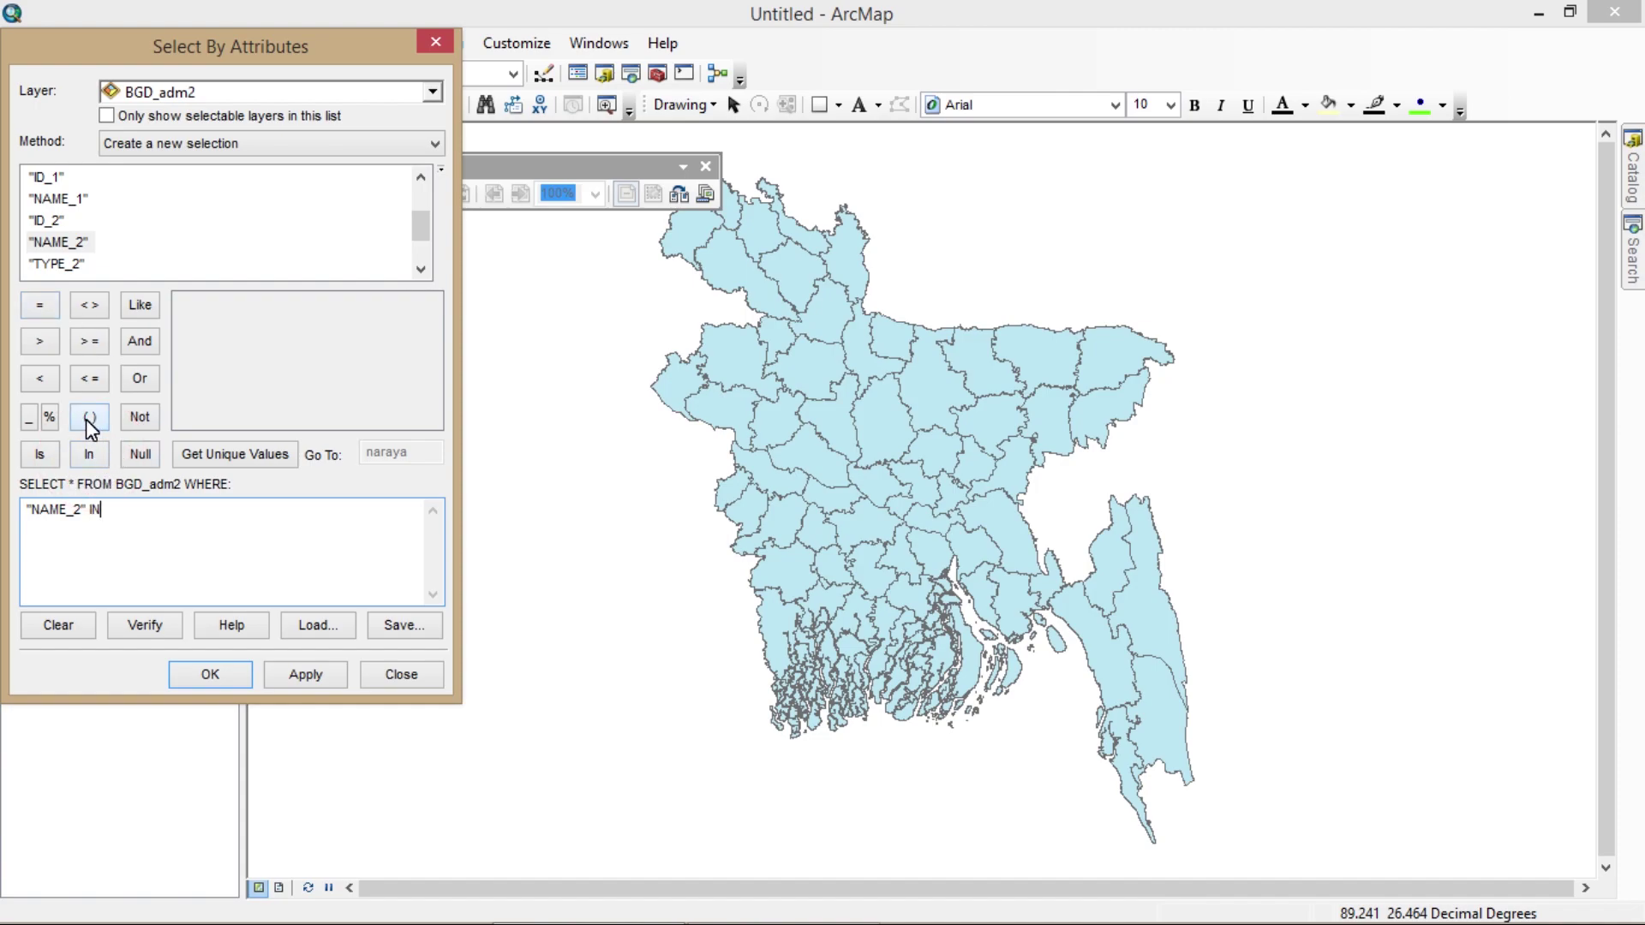
click(87, 420)
- List the unique values of NAME_2 and insert 'Dhaka' followed by a comma inside the IN brackets
click(235, 453)
click(406, 453)
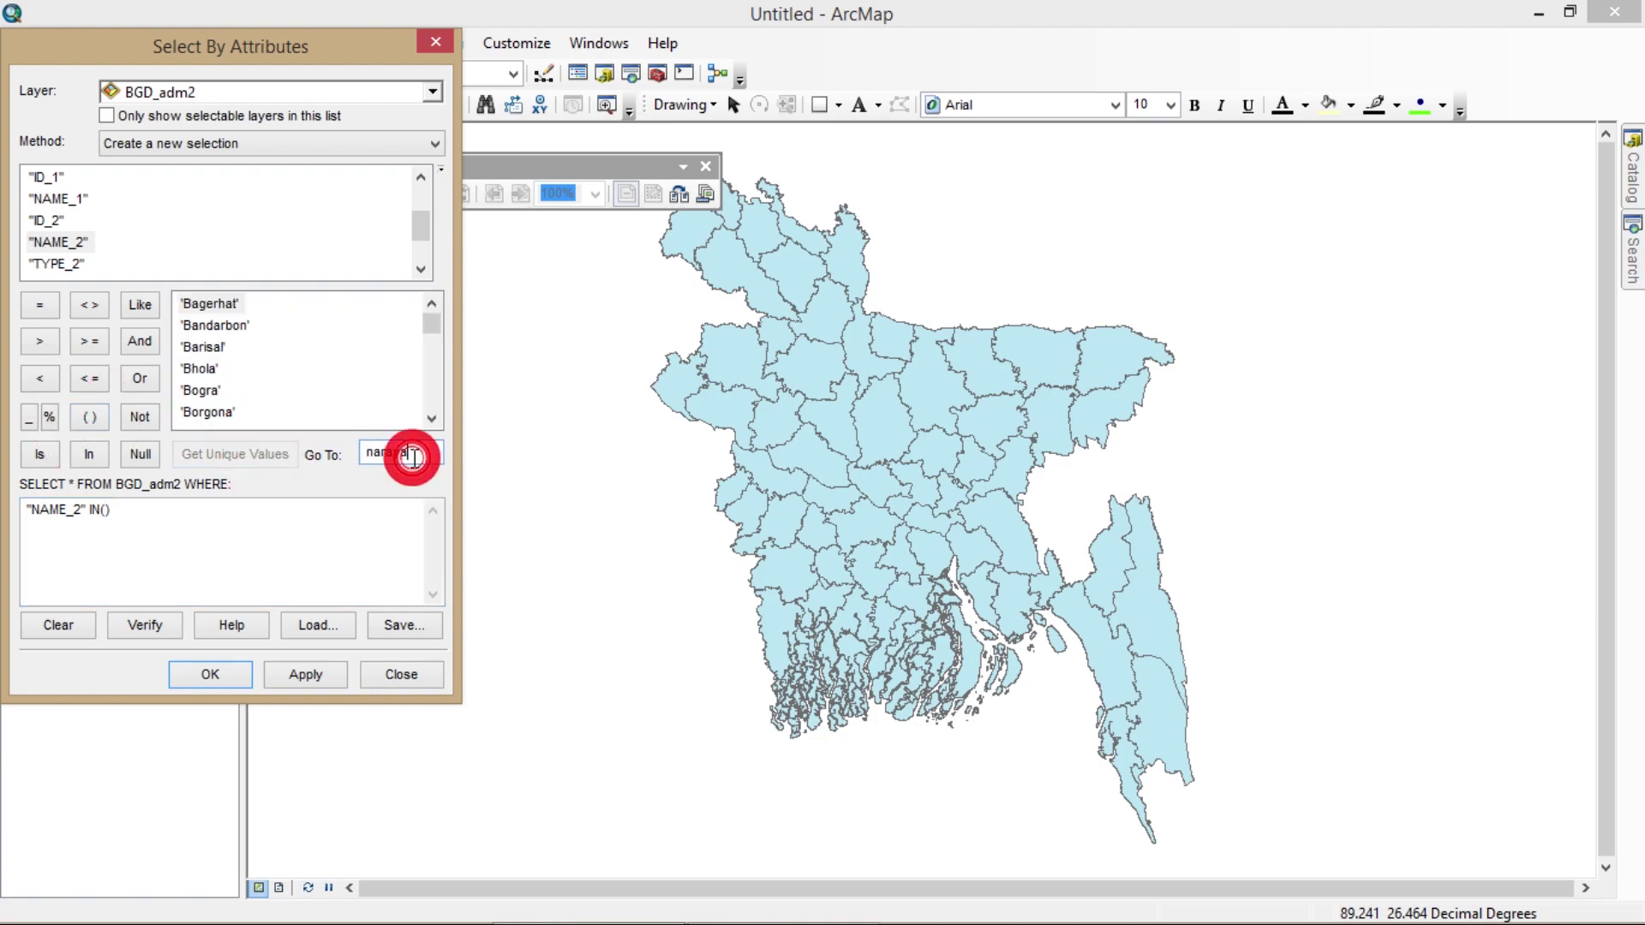
key(BackSpace)
key(BackSpace)
key(BackSpace)
key(BackSpace)
key(BackSpace)
key(BackSpace)
text(dhak)
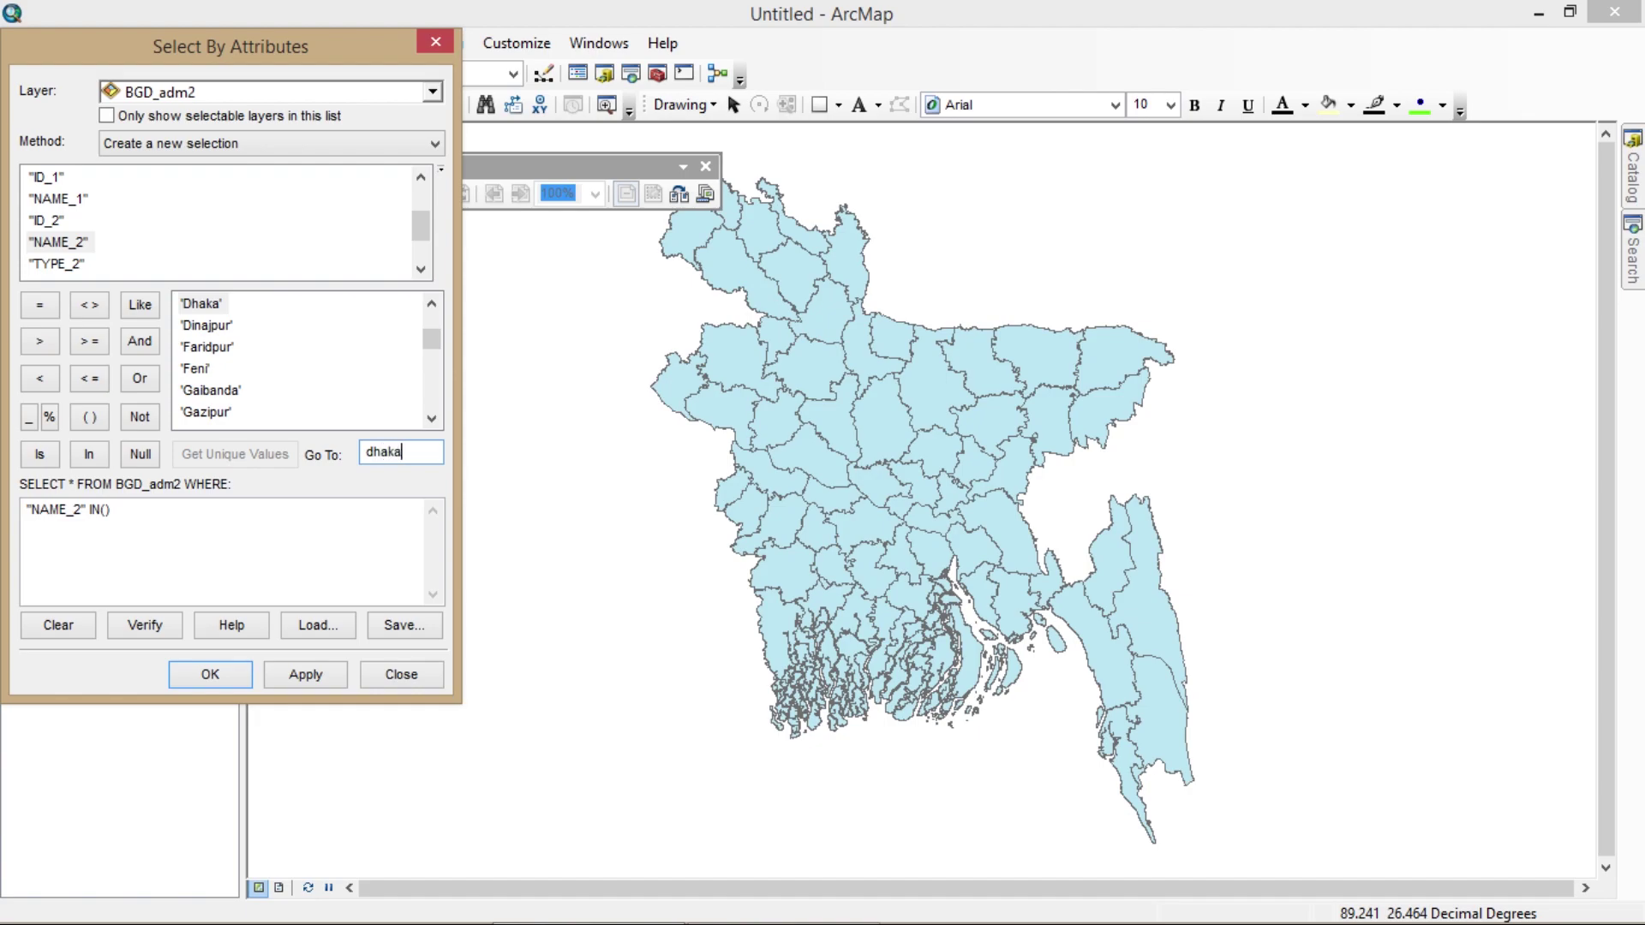
double_click(204, 306)
text(,)
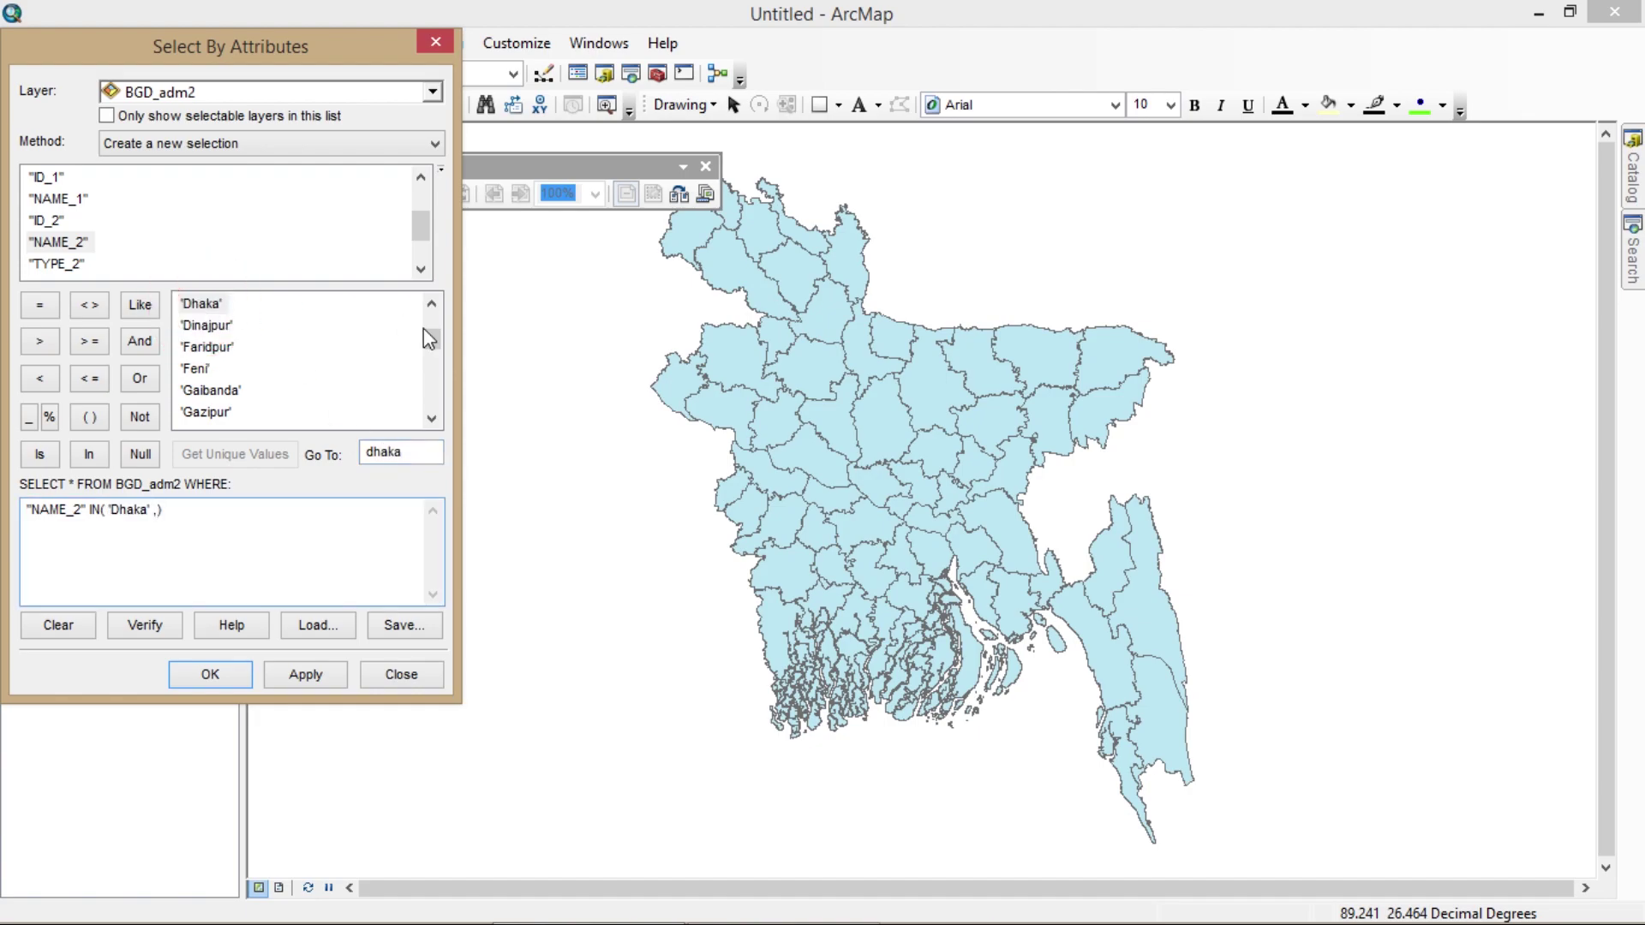
- Find the value 'Gazipur' and add it to the IN list, followed by a comma
text(aka)
double_click(411, 451)
key(BackSpace)
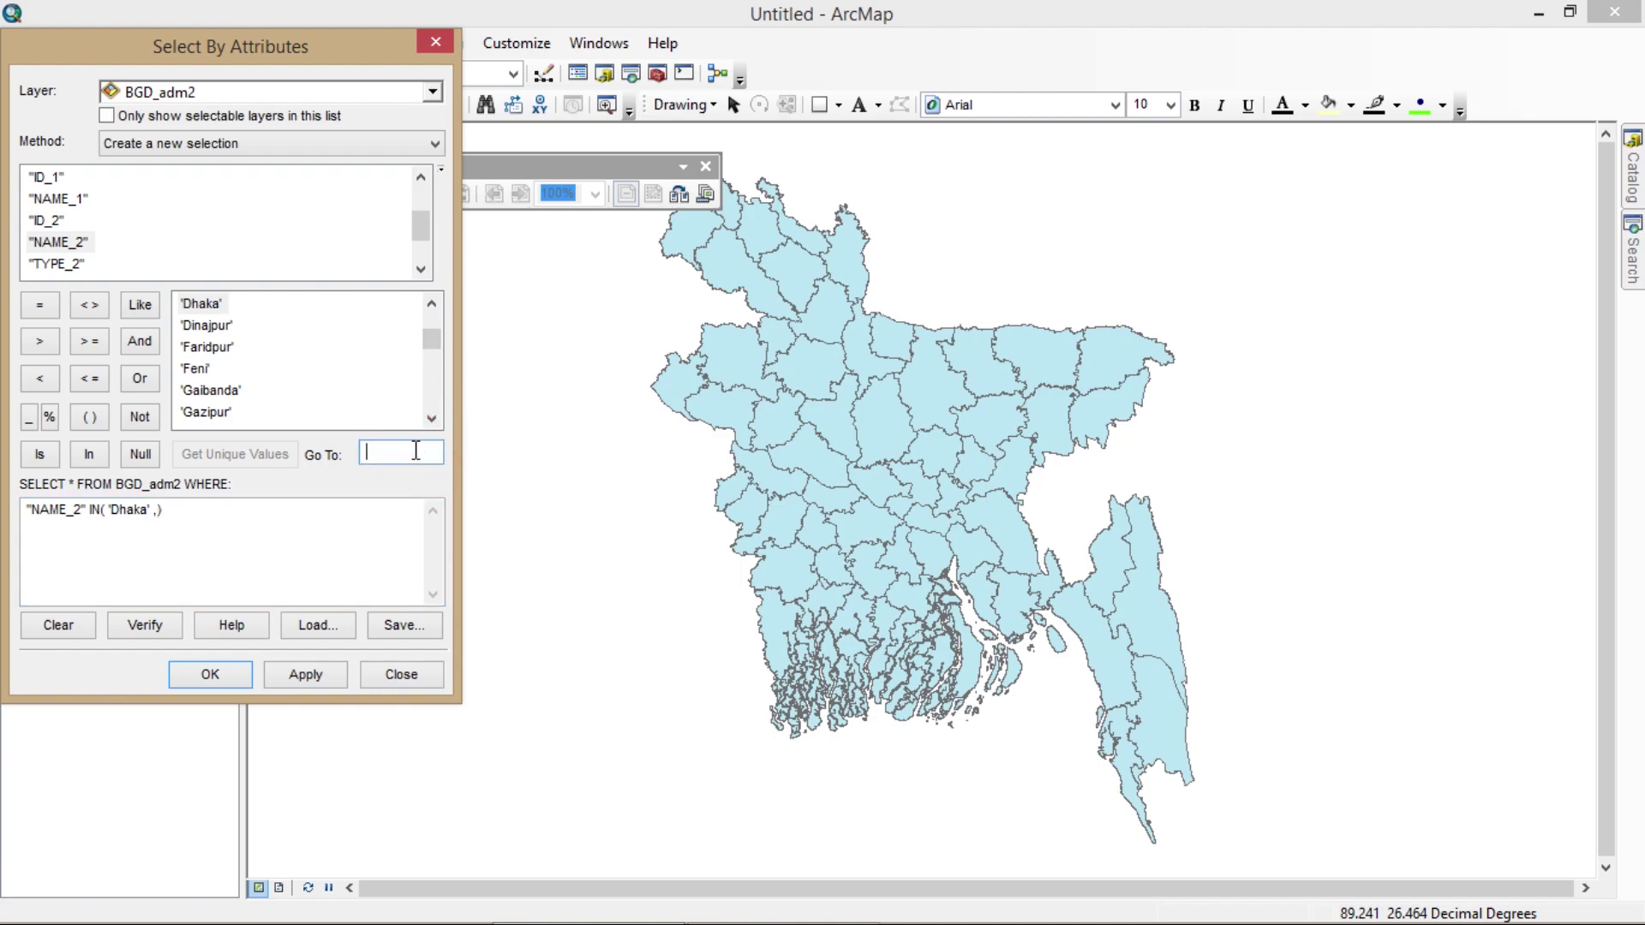
text(gaz)
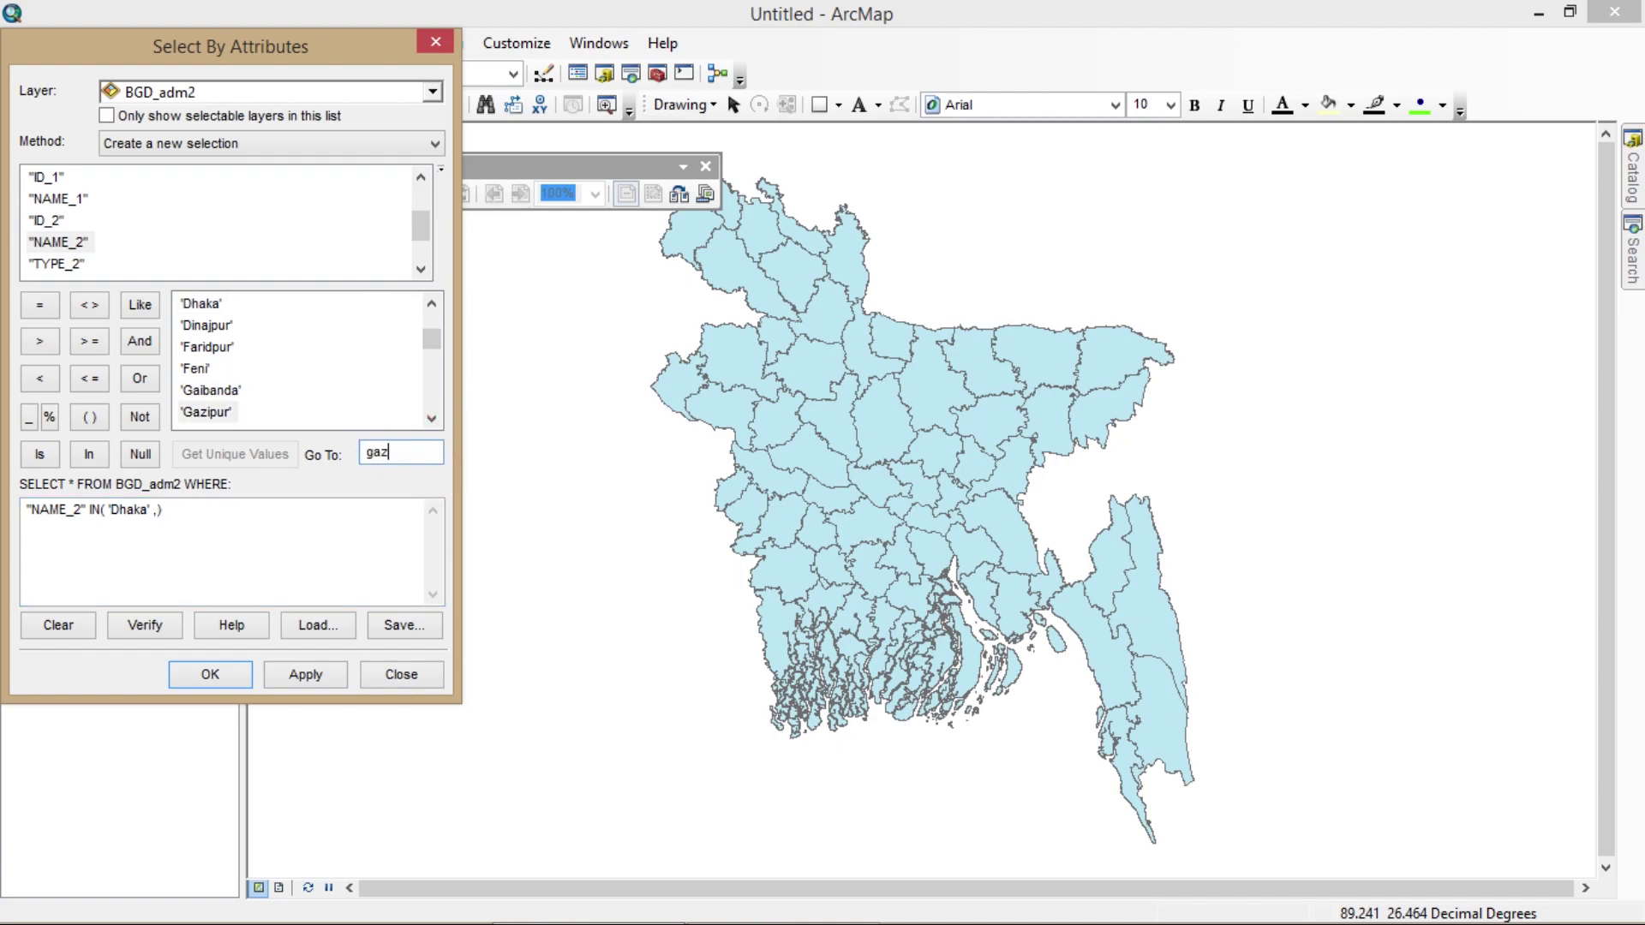
double_click(193, 410)
text(,)
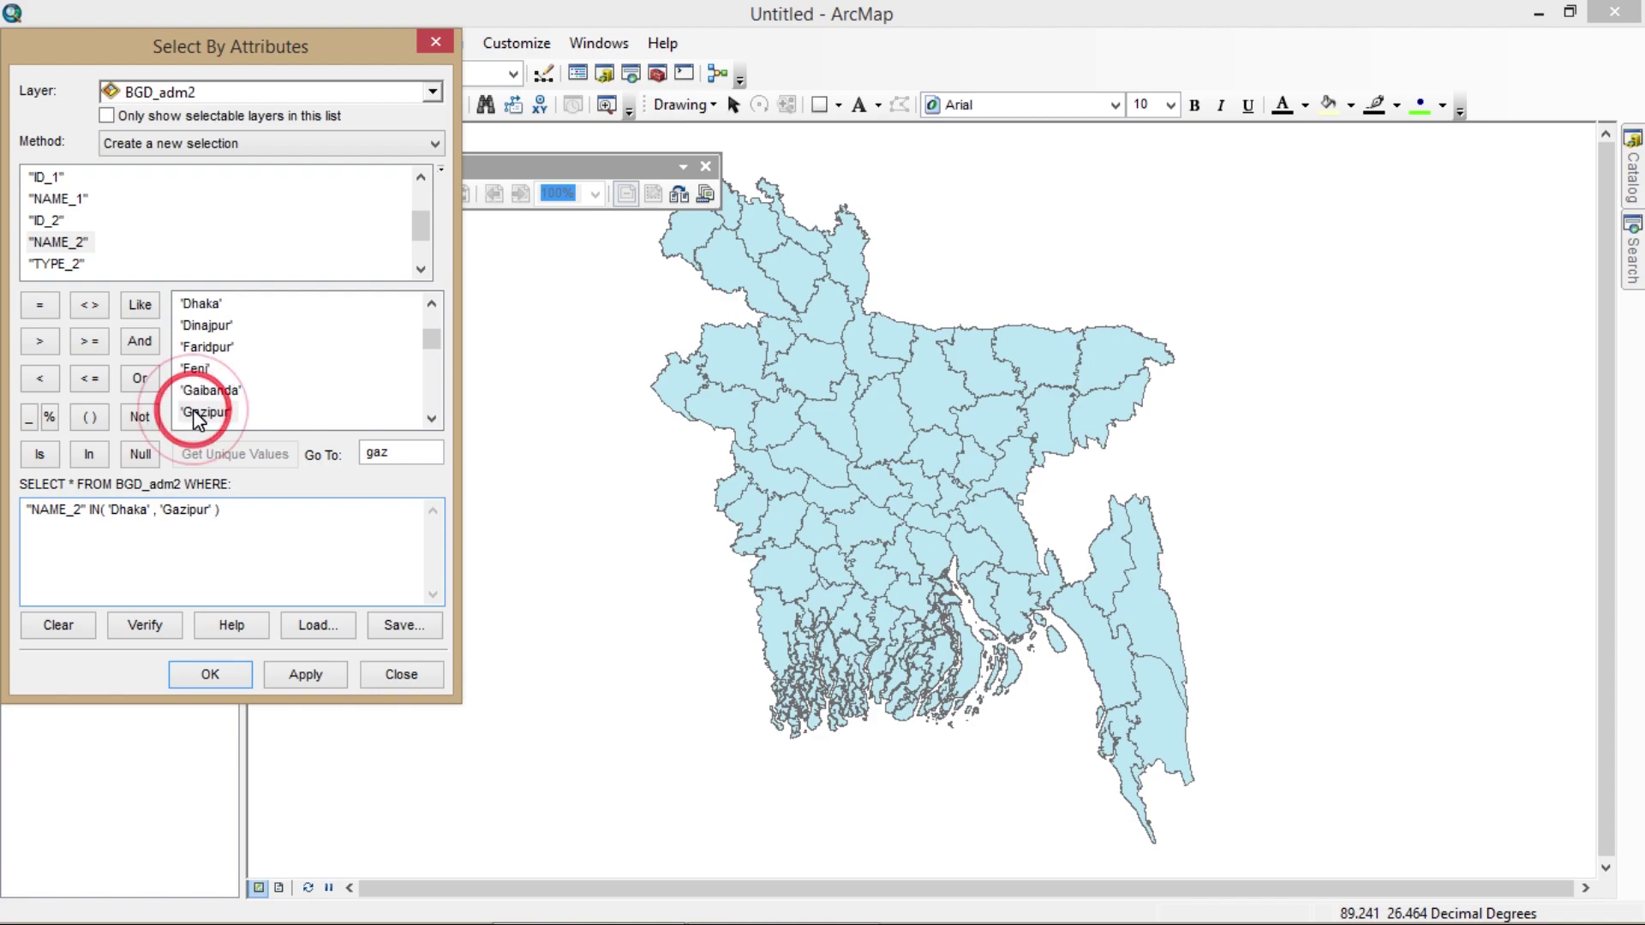
- Add 'Naray Angonj' to the IN list, apply the query to select the districts, and close the selection dialog
double_click(403, 453)
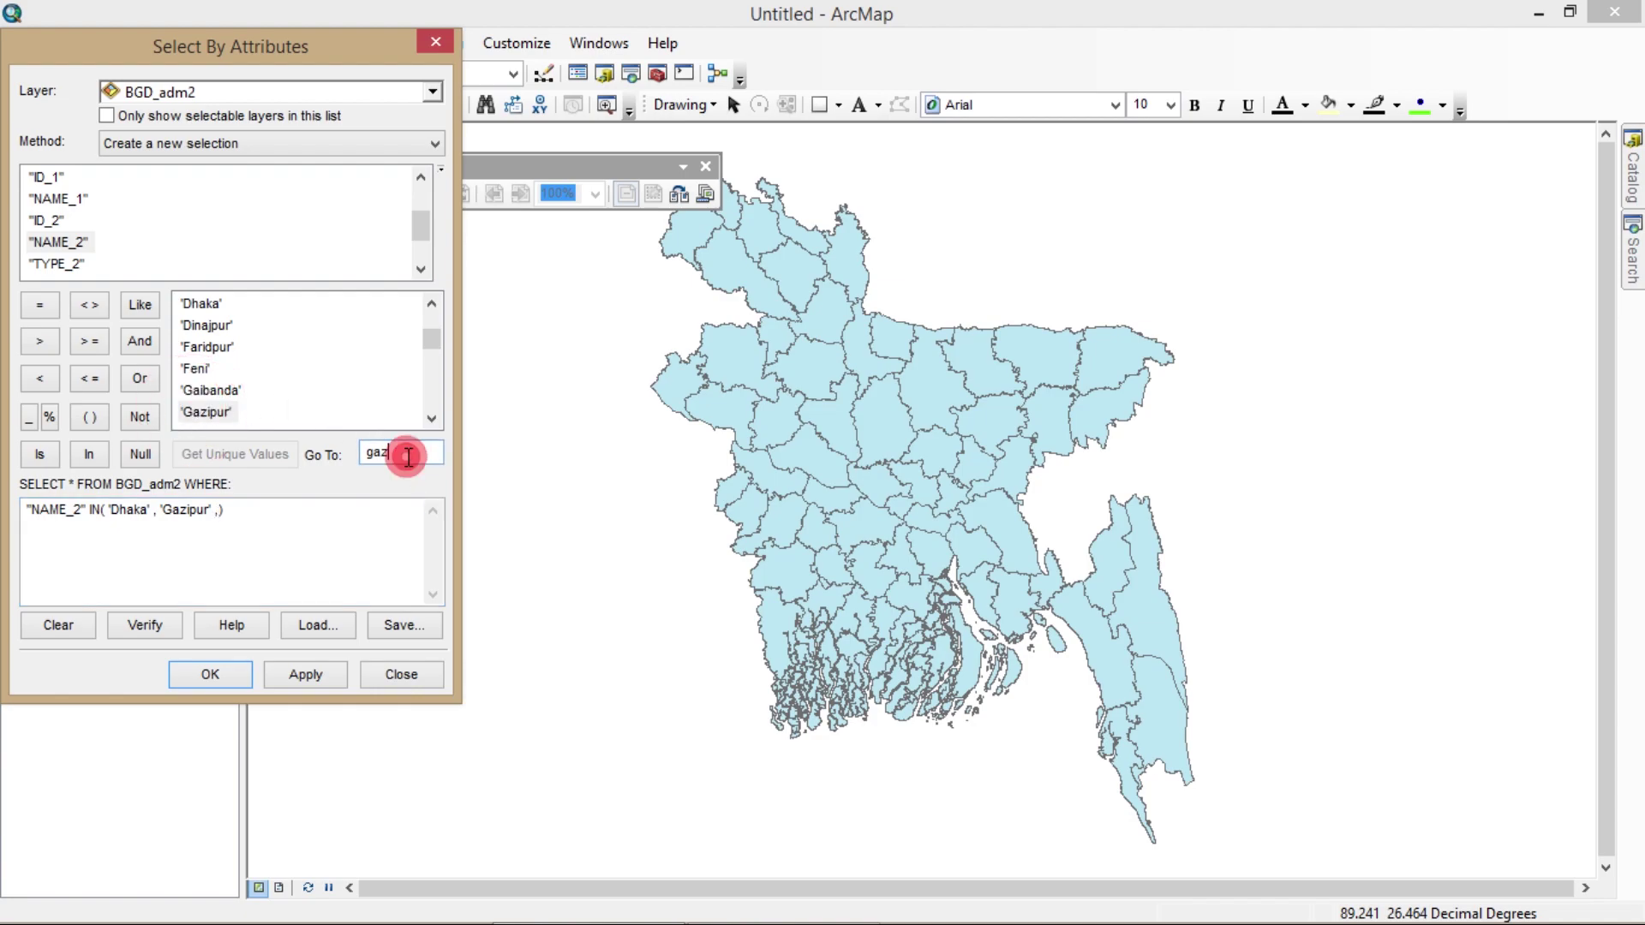
key(BackSpace)
text(nara)
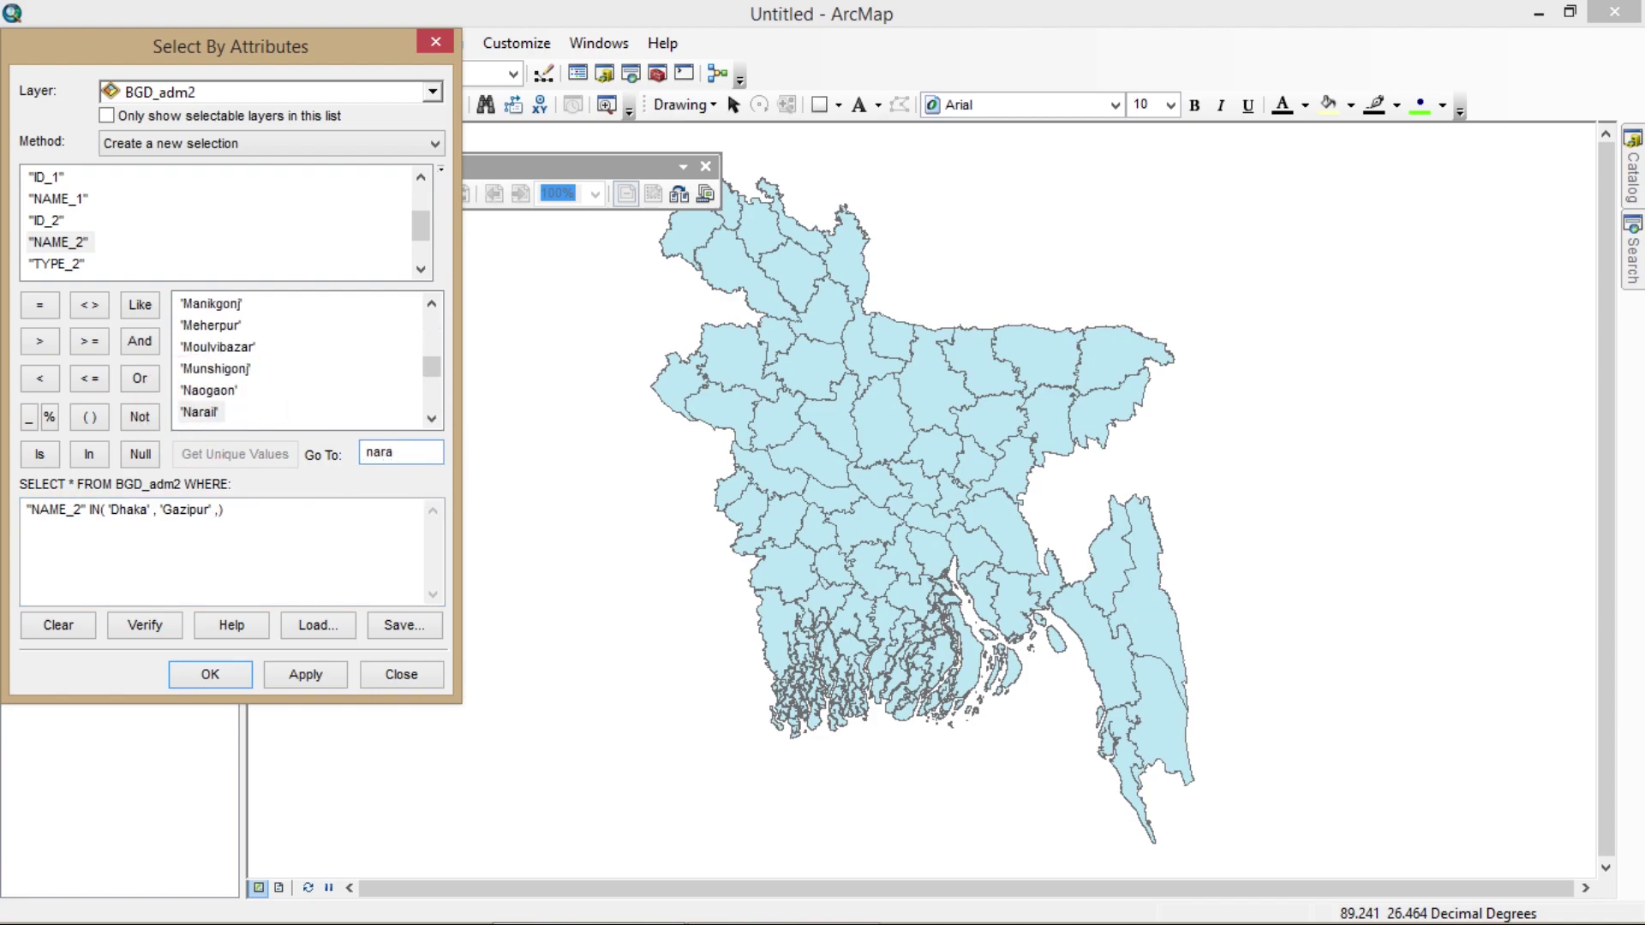
text(y)
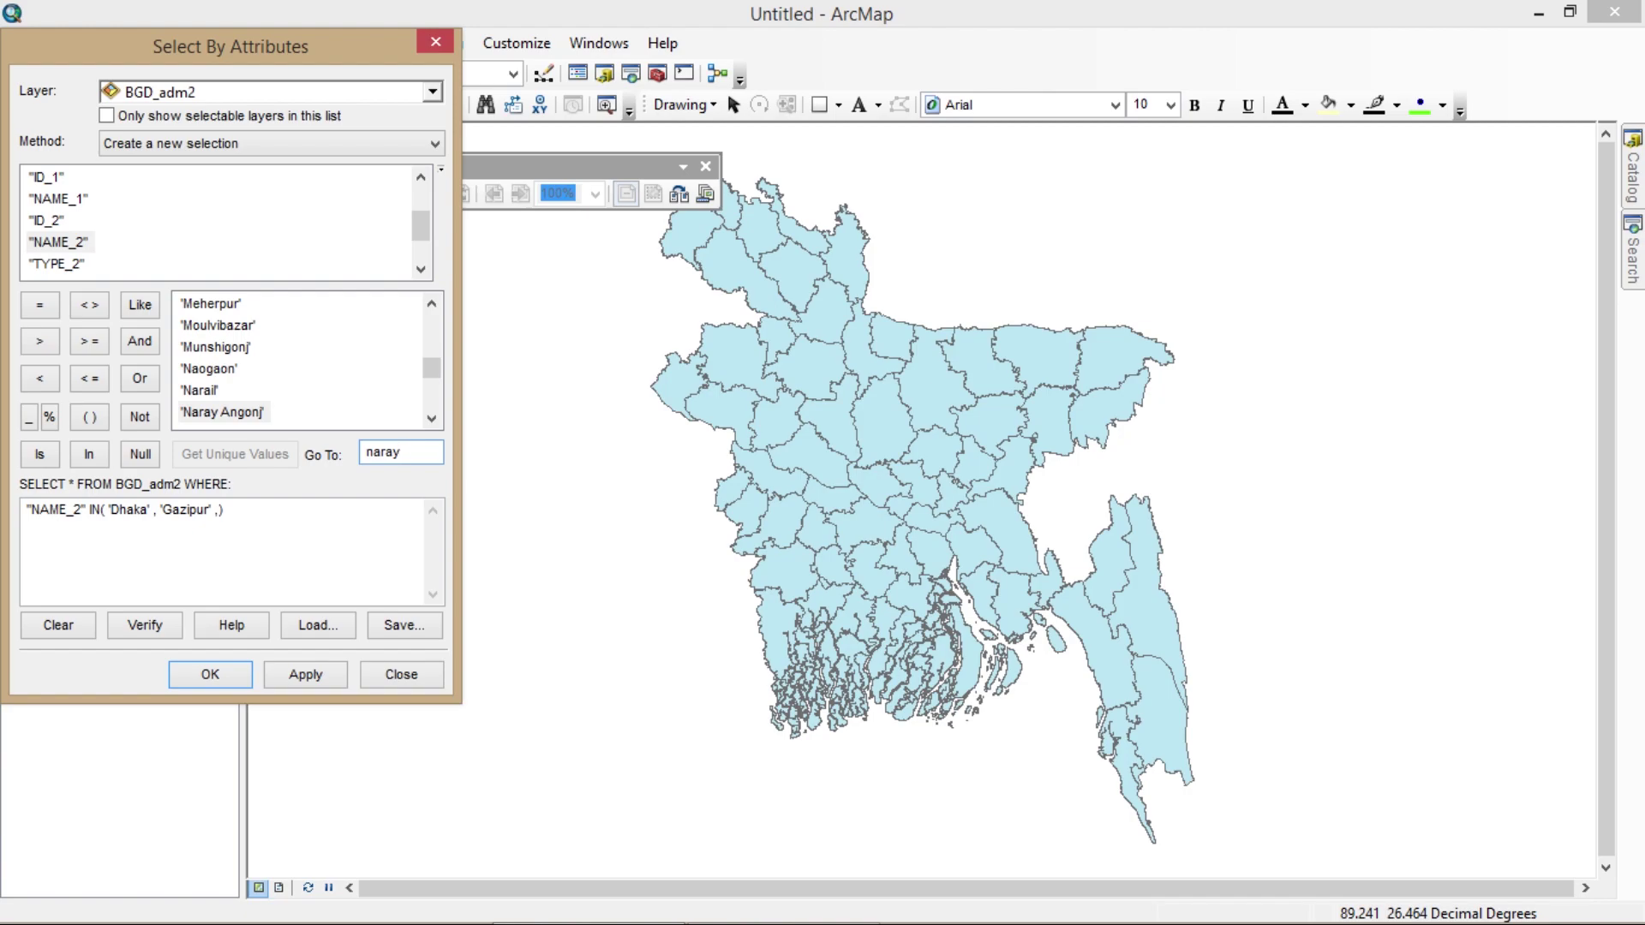
double_click(249, 413)
click(310, 679)
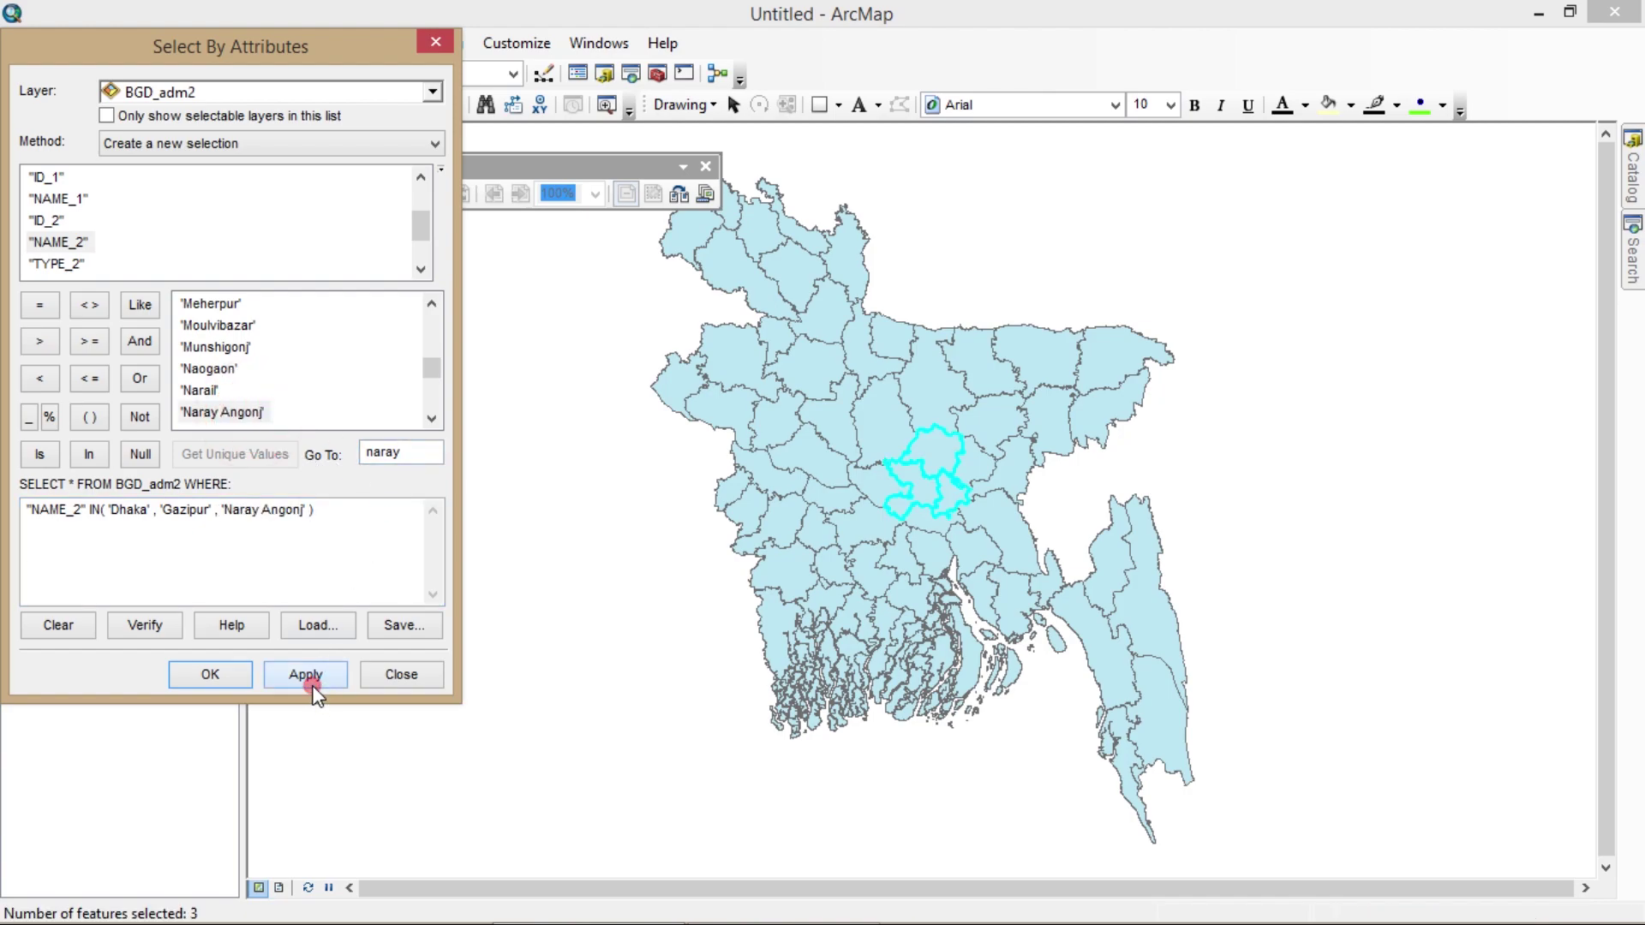
click(402, 674)
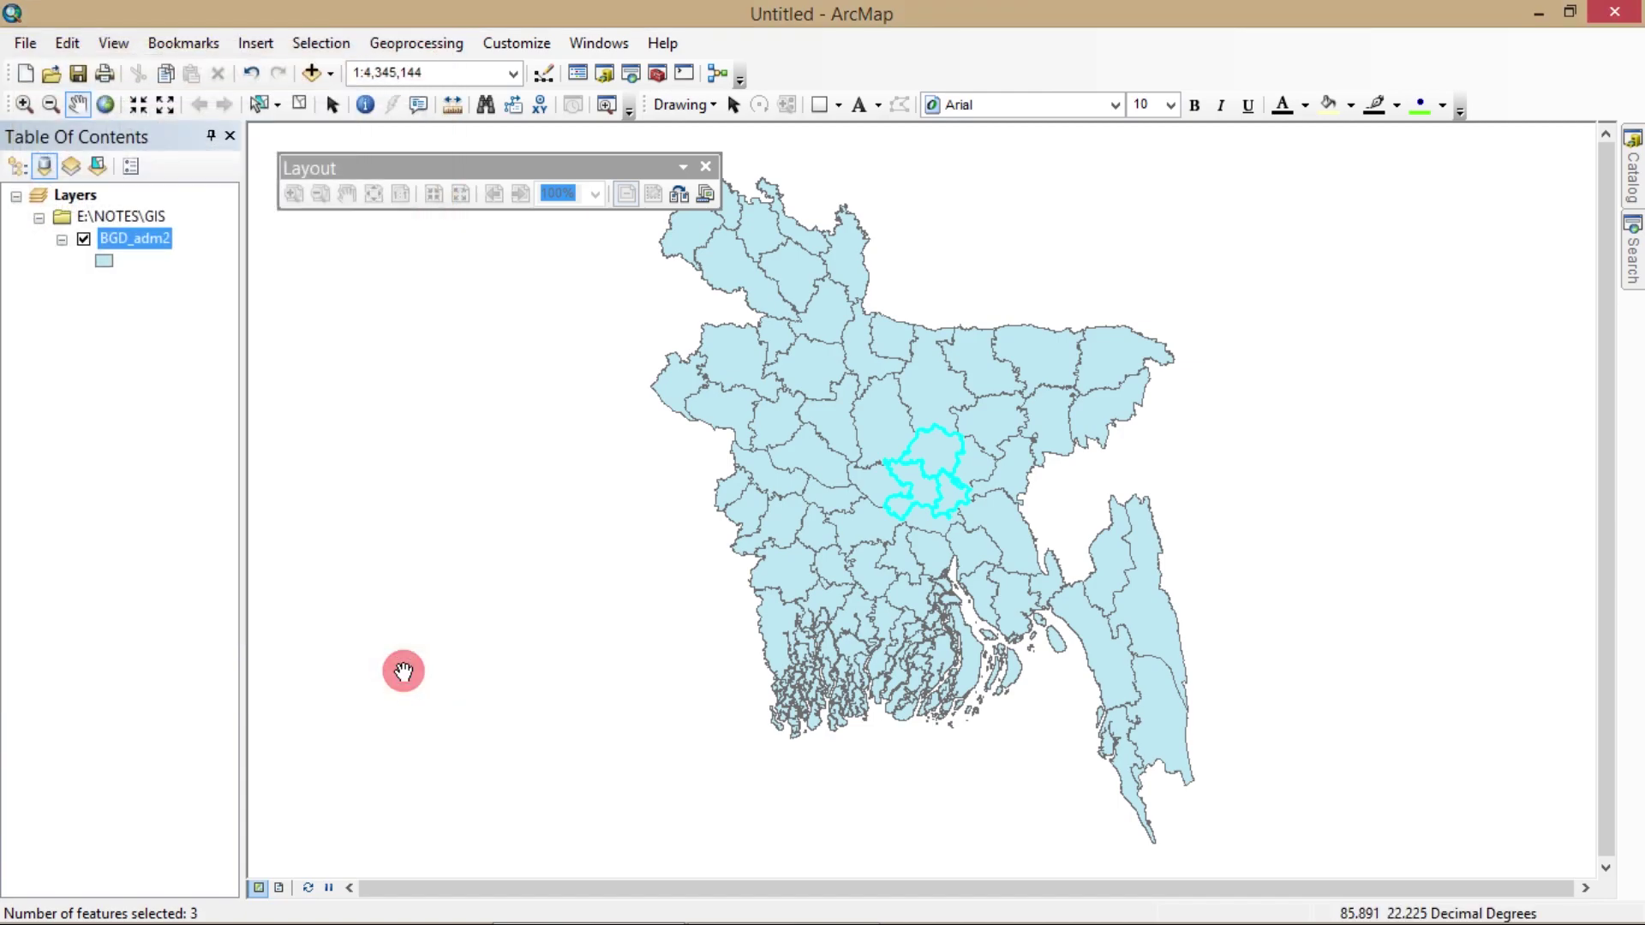
- Create a new layer from the selected features of BGD_adm2
right_click(161, 249)
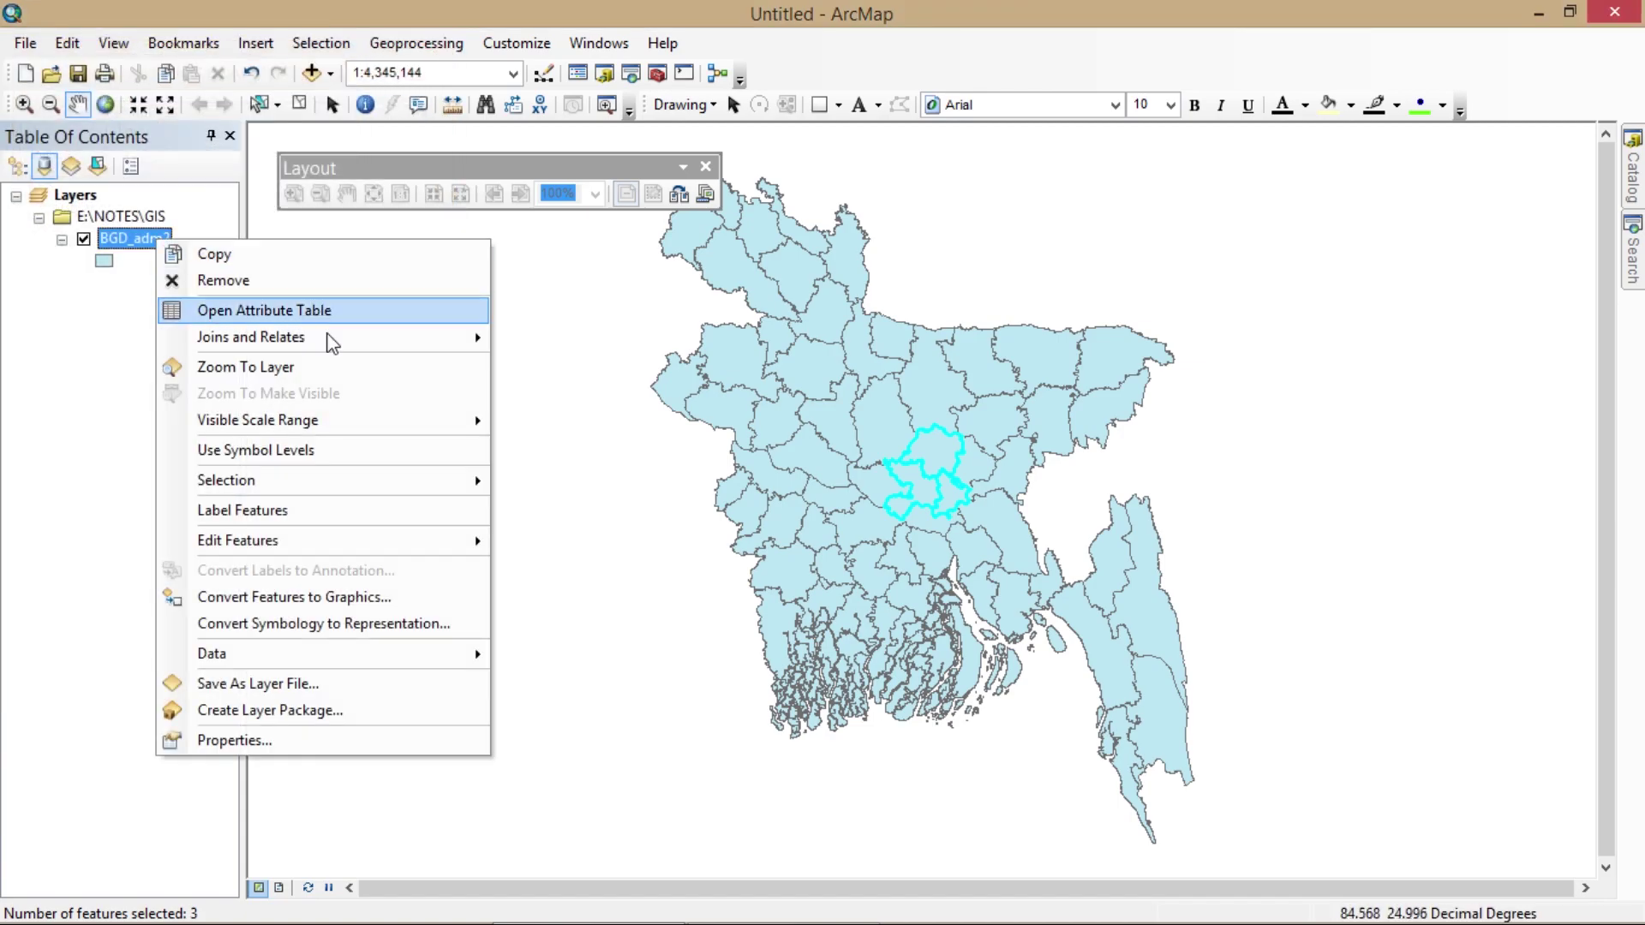
mouse_move(447, 494)
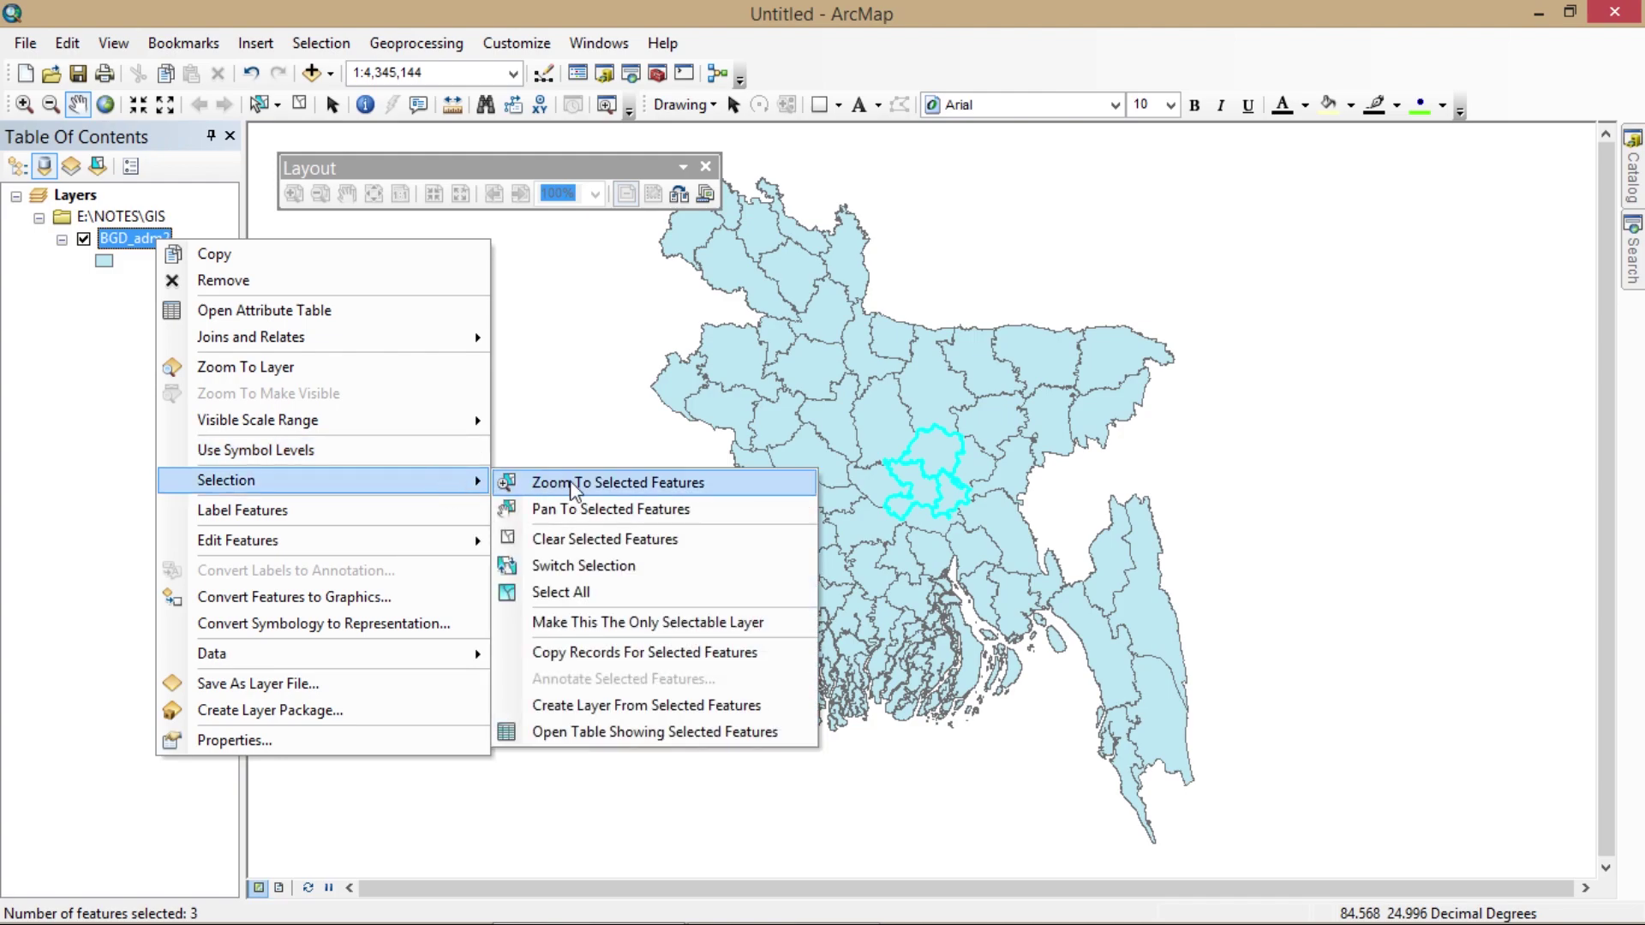
click(656, 708)
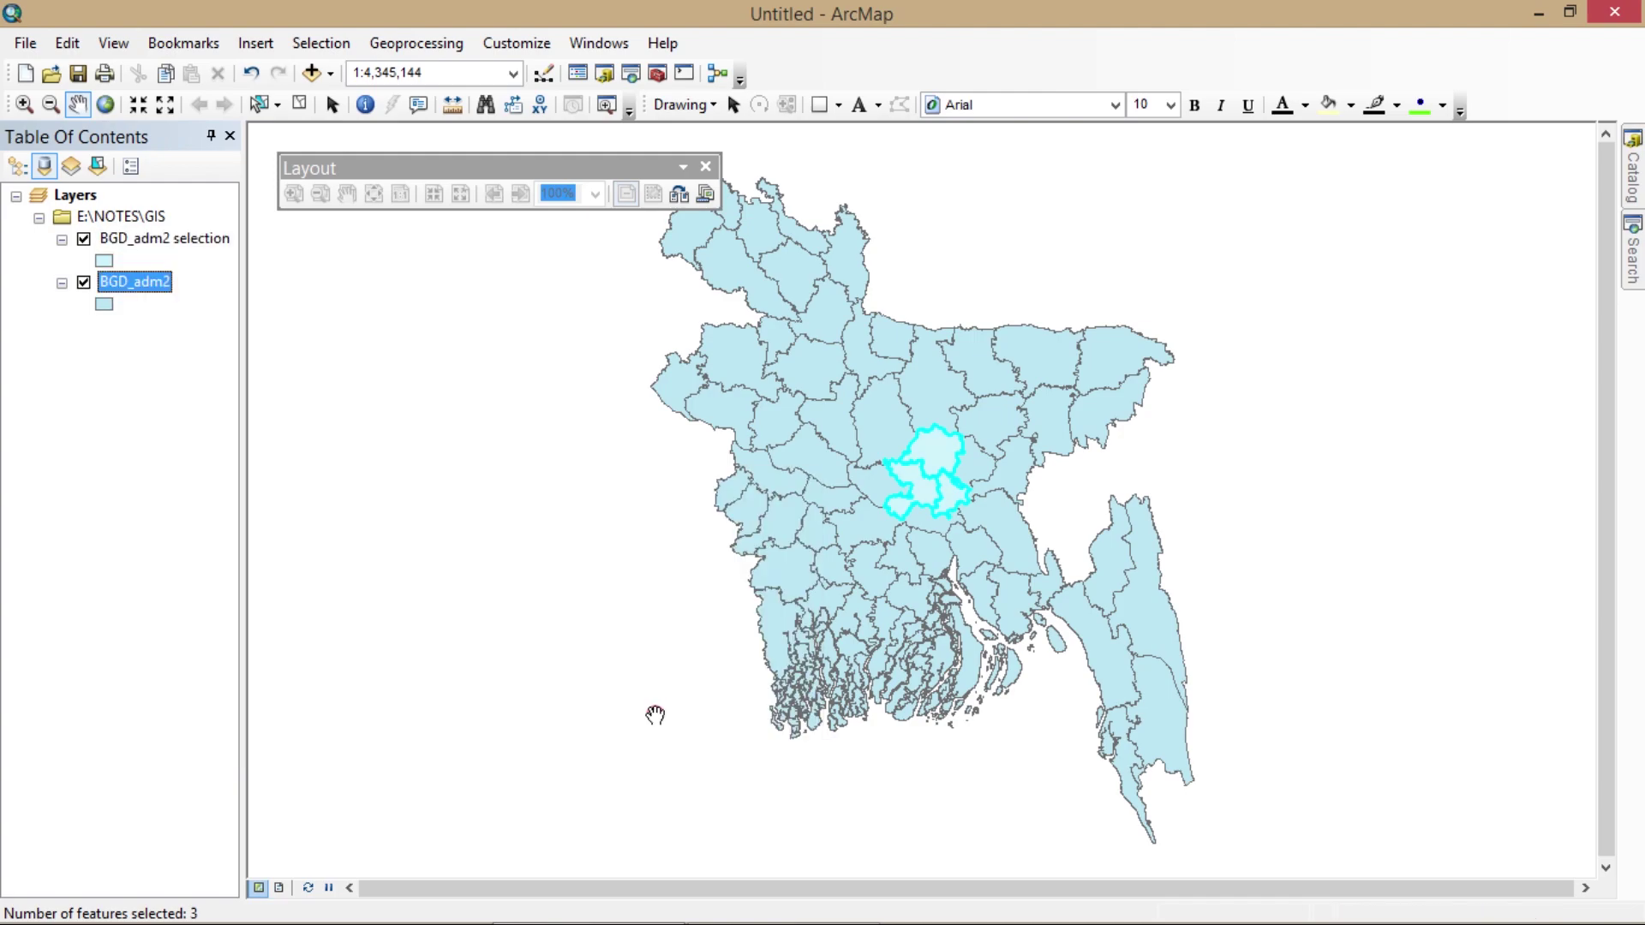
- Start exporting all features of the BGD_adm2 selection layer using the layer's source coordinate system, and browse for the output location
click(158, 240)
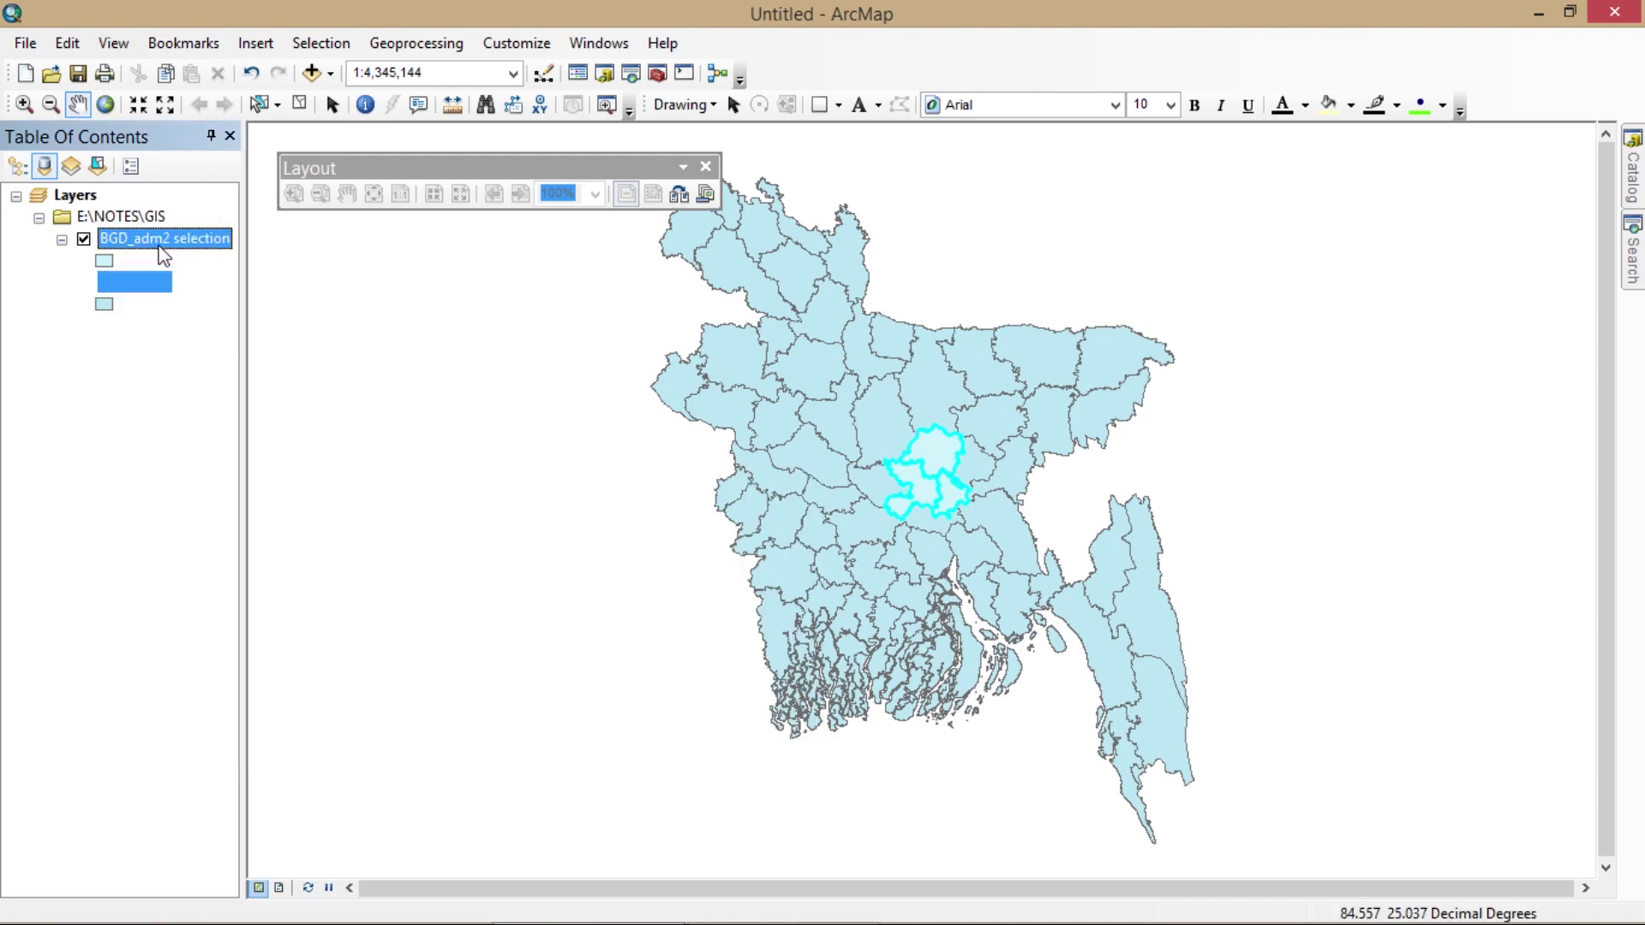
right_click(154, 241)
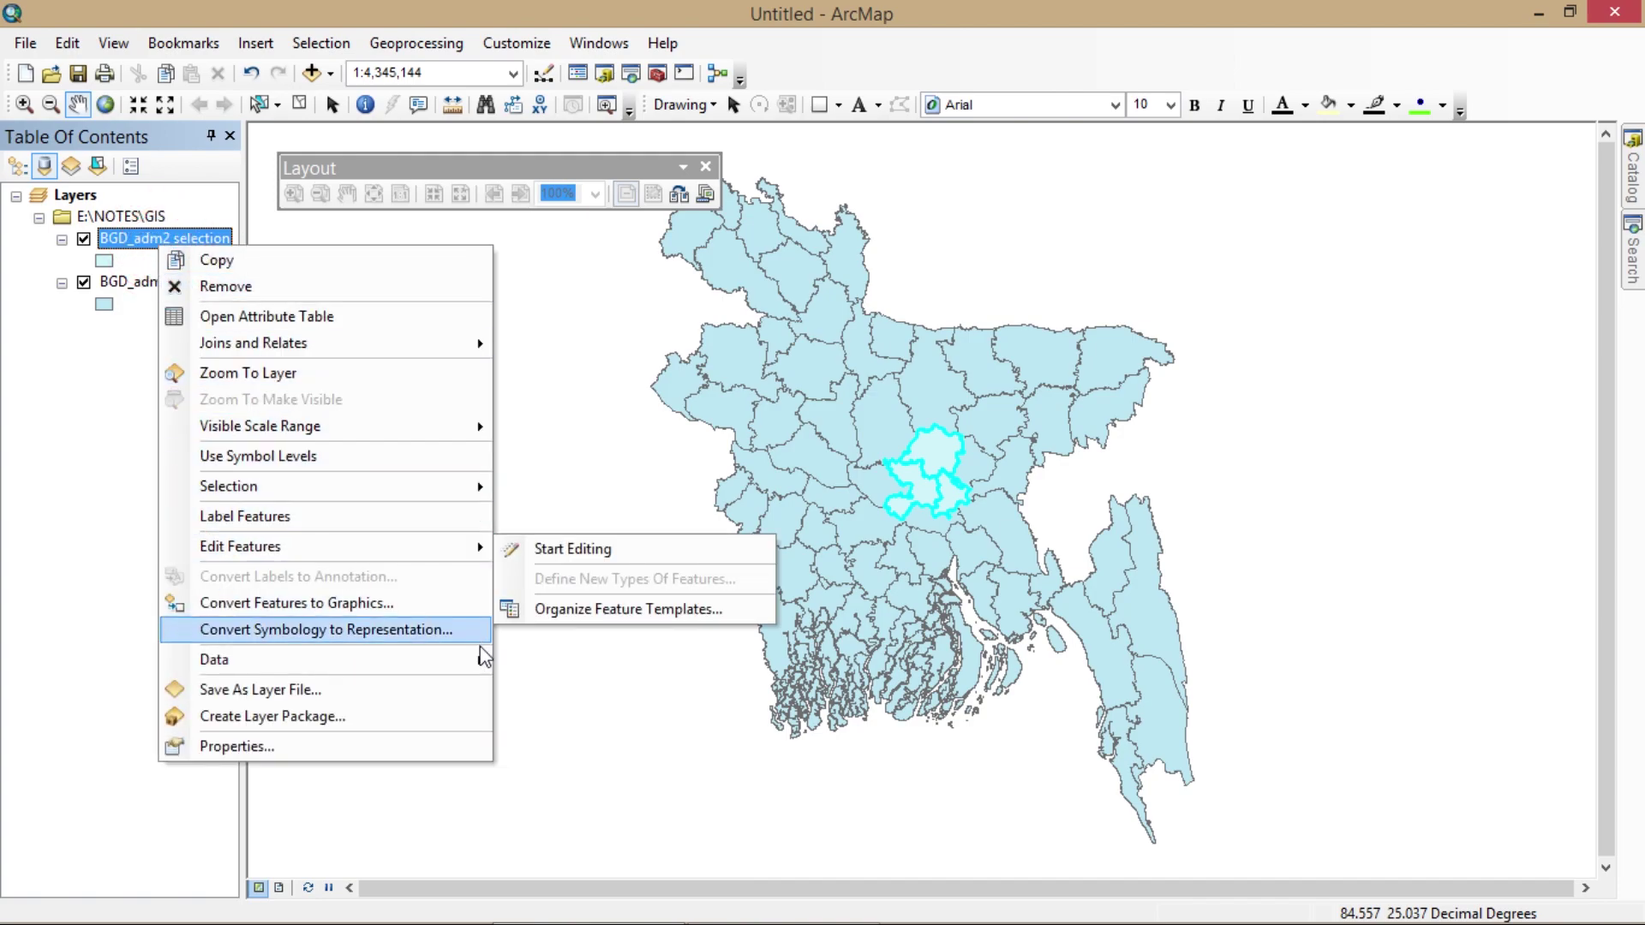
mouse_move(467, 661)
click(584, 691)
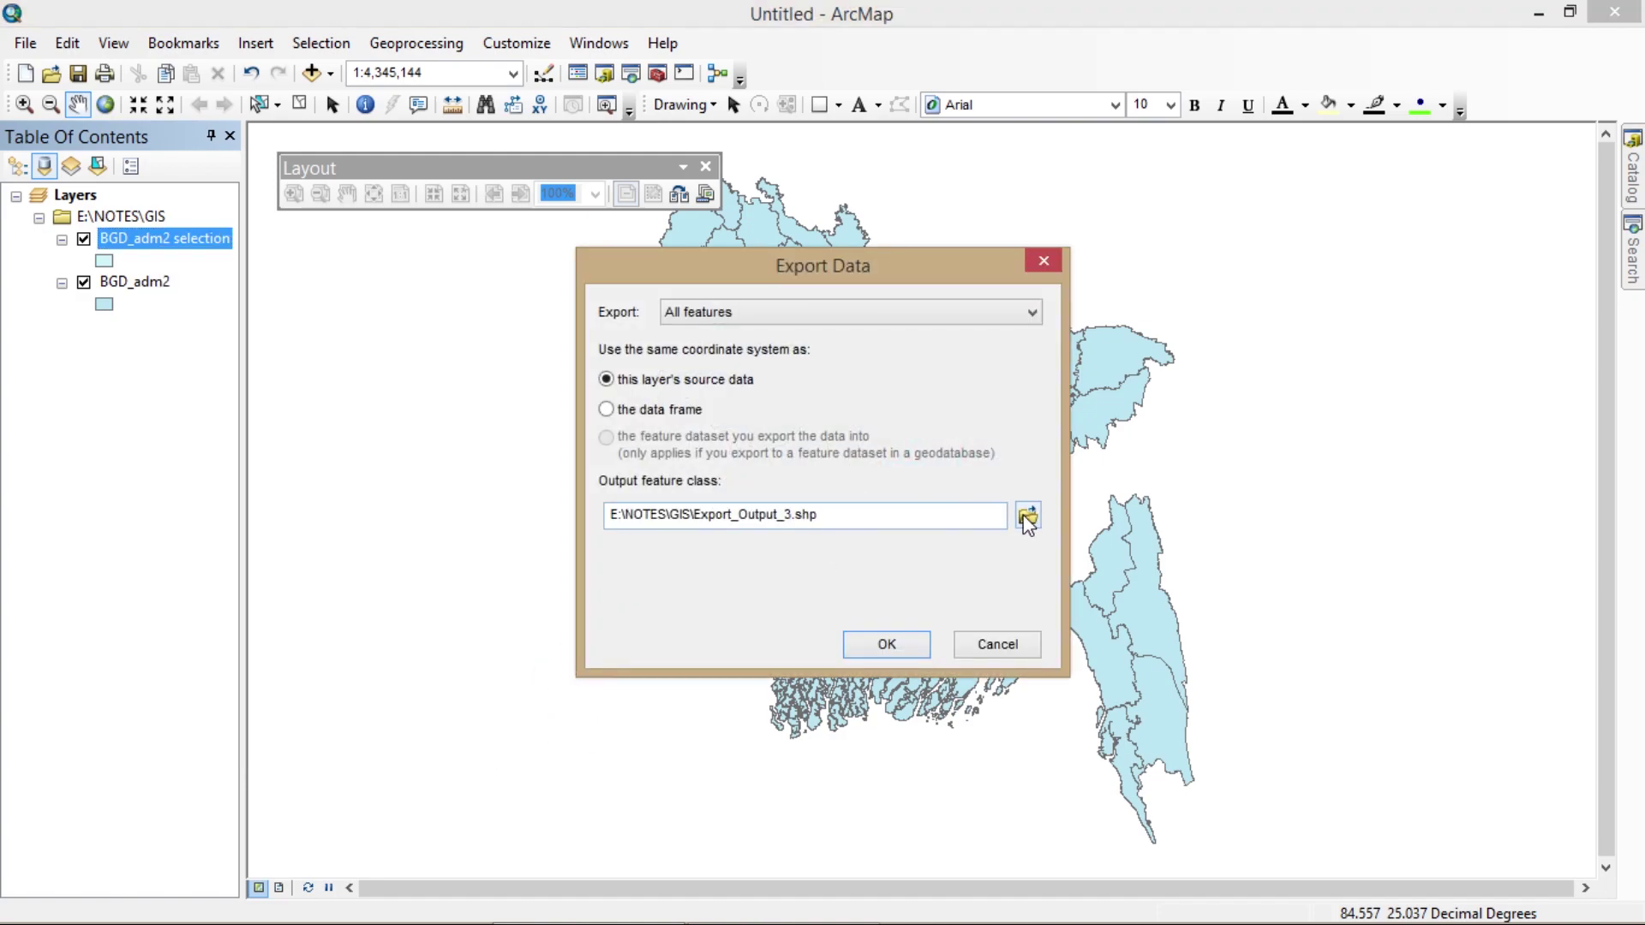
click(1027, 516)
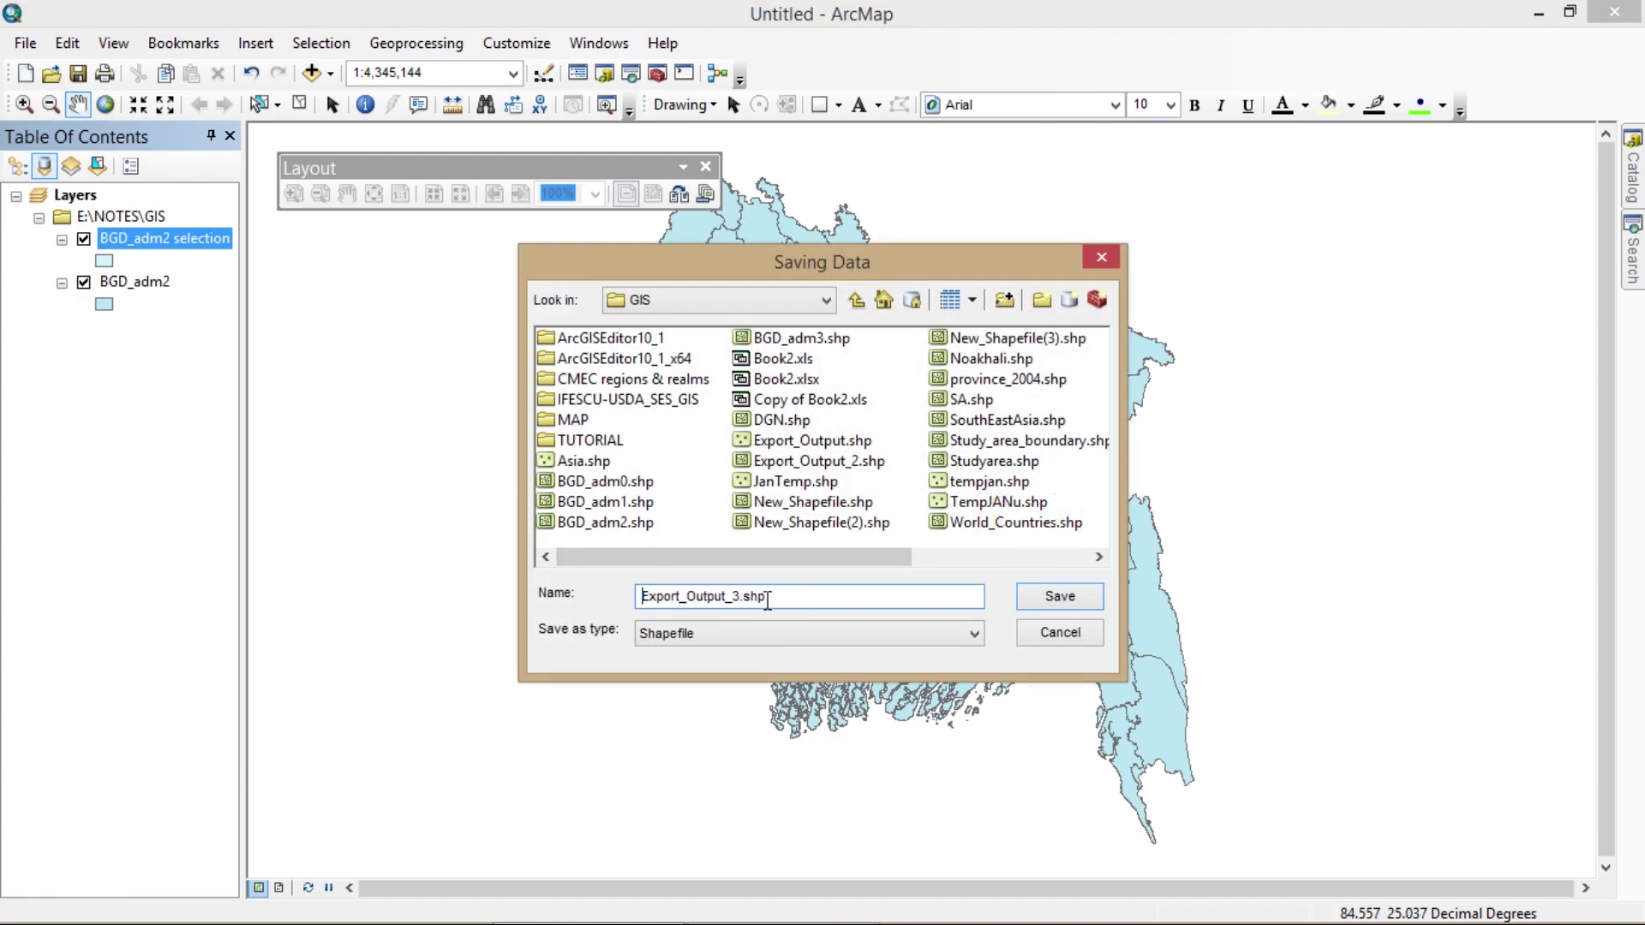
- Export the features to the GIS folder as 'Study area boundary.shp', overwriting the existing file, and add the exported layer to the map
click(783, 600)
key(BackSpace)
key(BackSpace)
key(BackSpace)
key(BackSpace)
key(BackSpace)
key(BackSpace)
key(BackSpace)
key(BackSpace)
key(BackSpace)
key(BackSpace)
key(BackSpace)
key(BackSpace)
key(BackSpace)
key(BackSpace)
click(1032, 599)
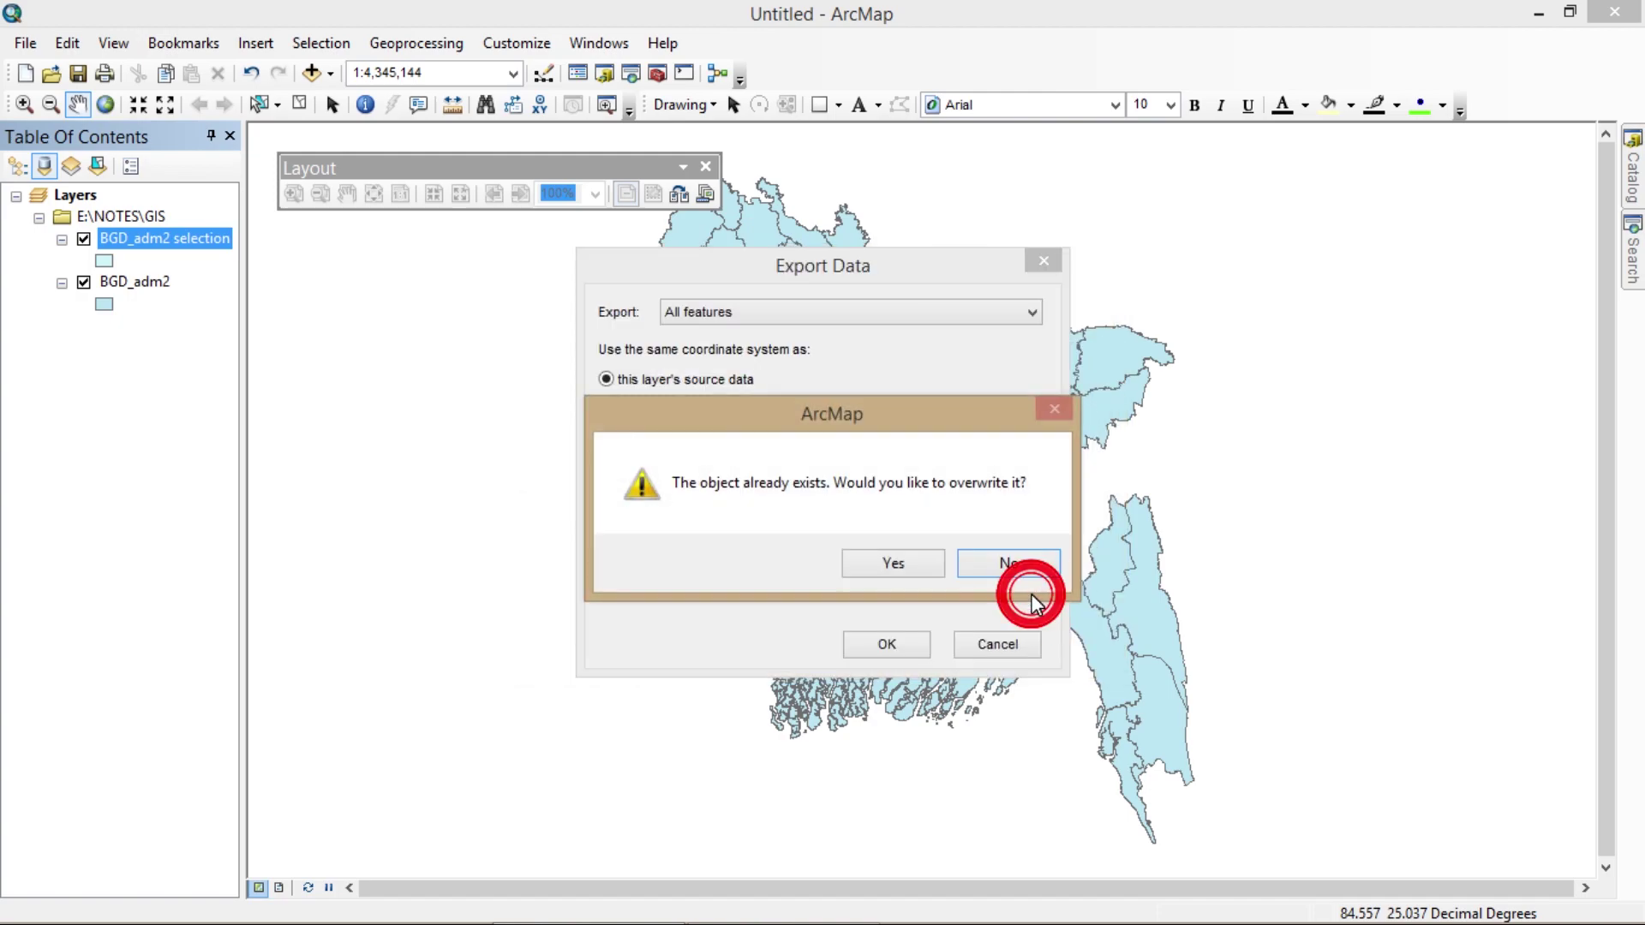
click(900, 562)
click(912, 643)
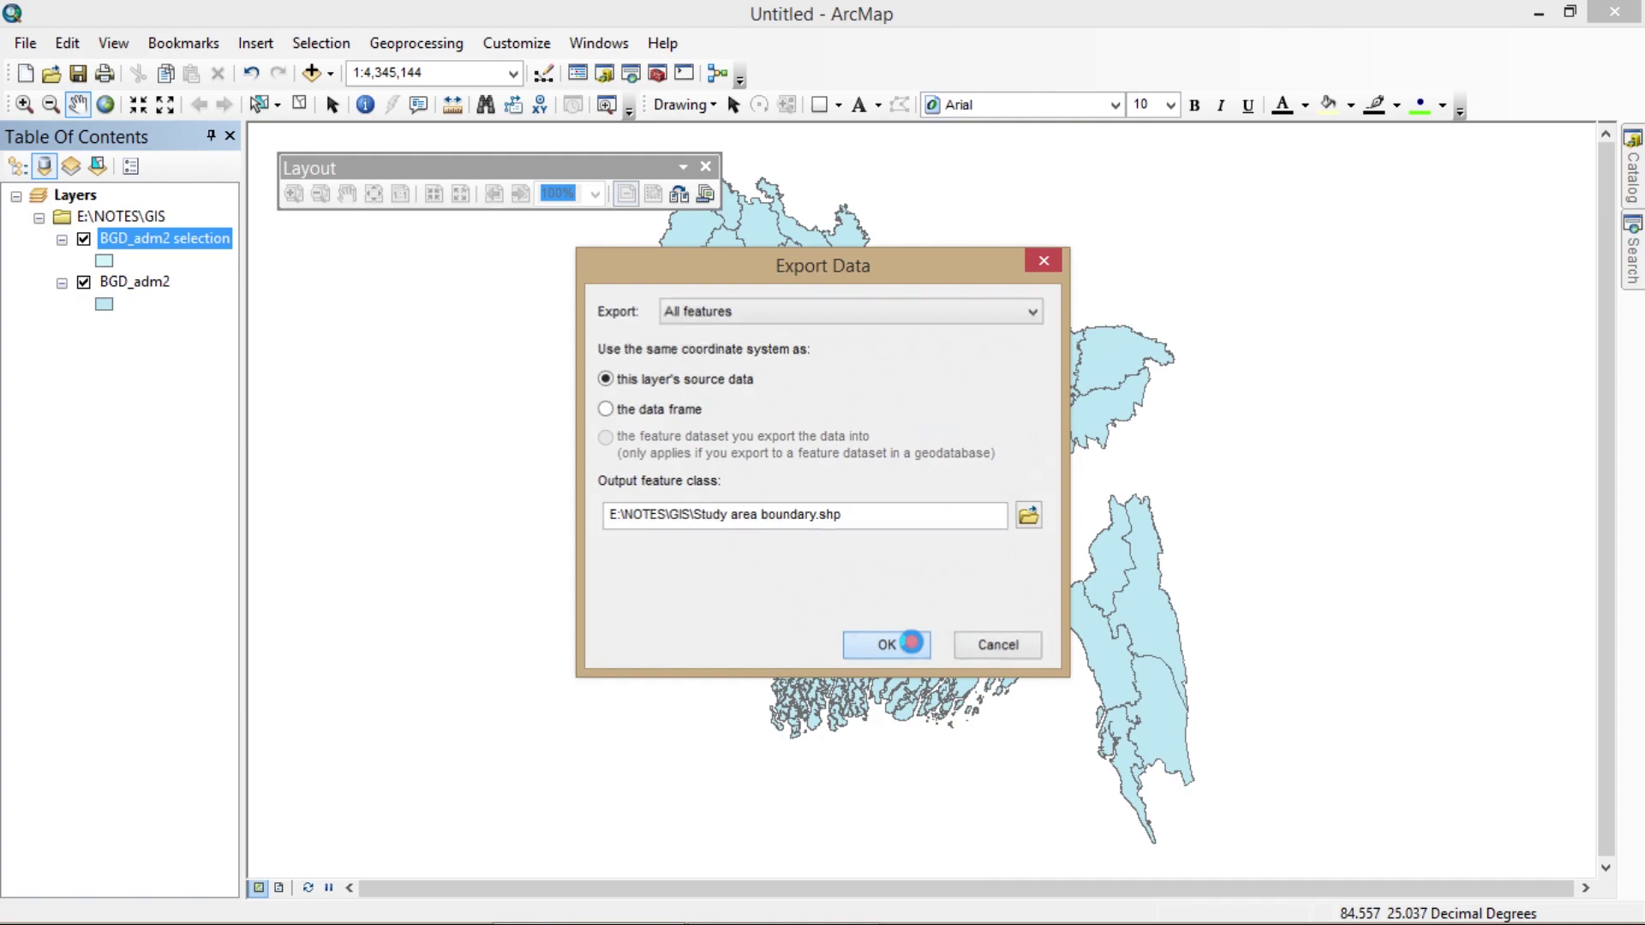
click(861, 564)
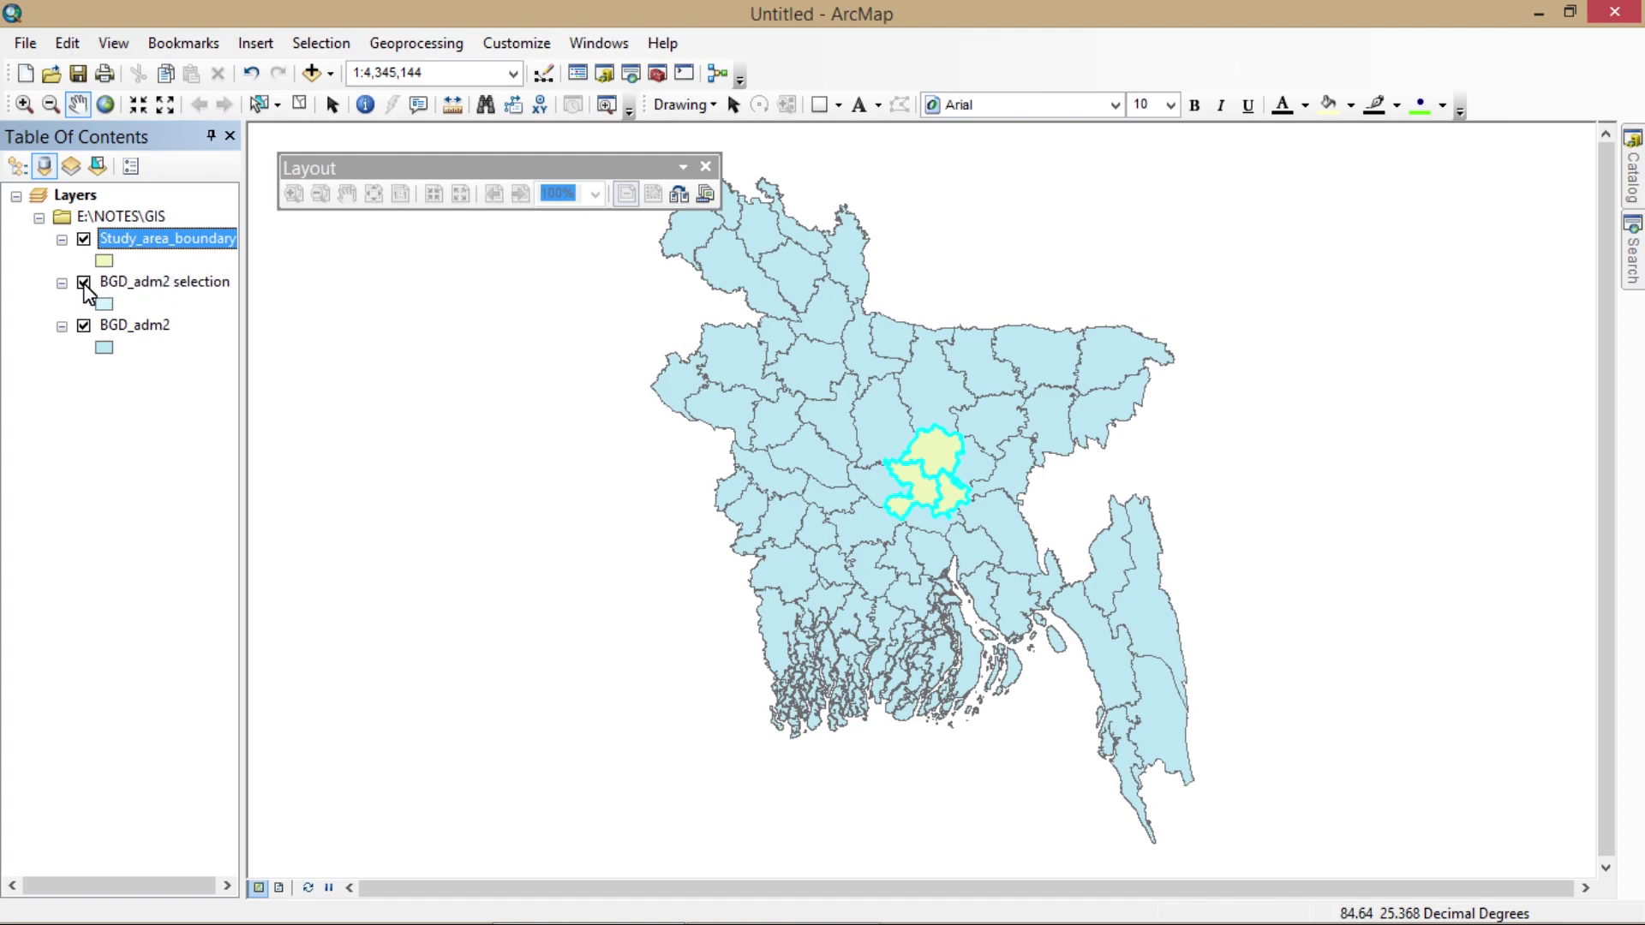
- Hide the BGD_adm2 selection and BGD_adm2 layers and switch the map to layout view
click(83, 325)
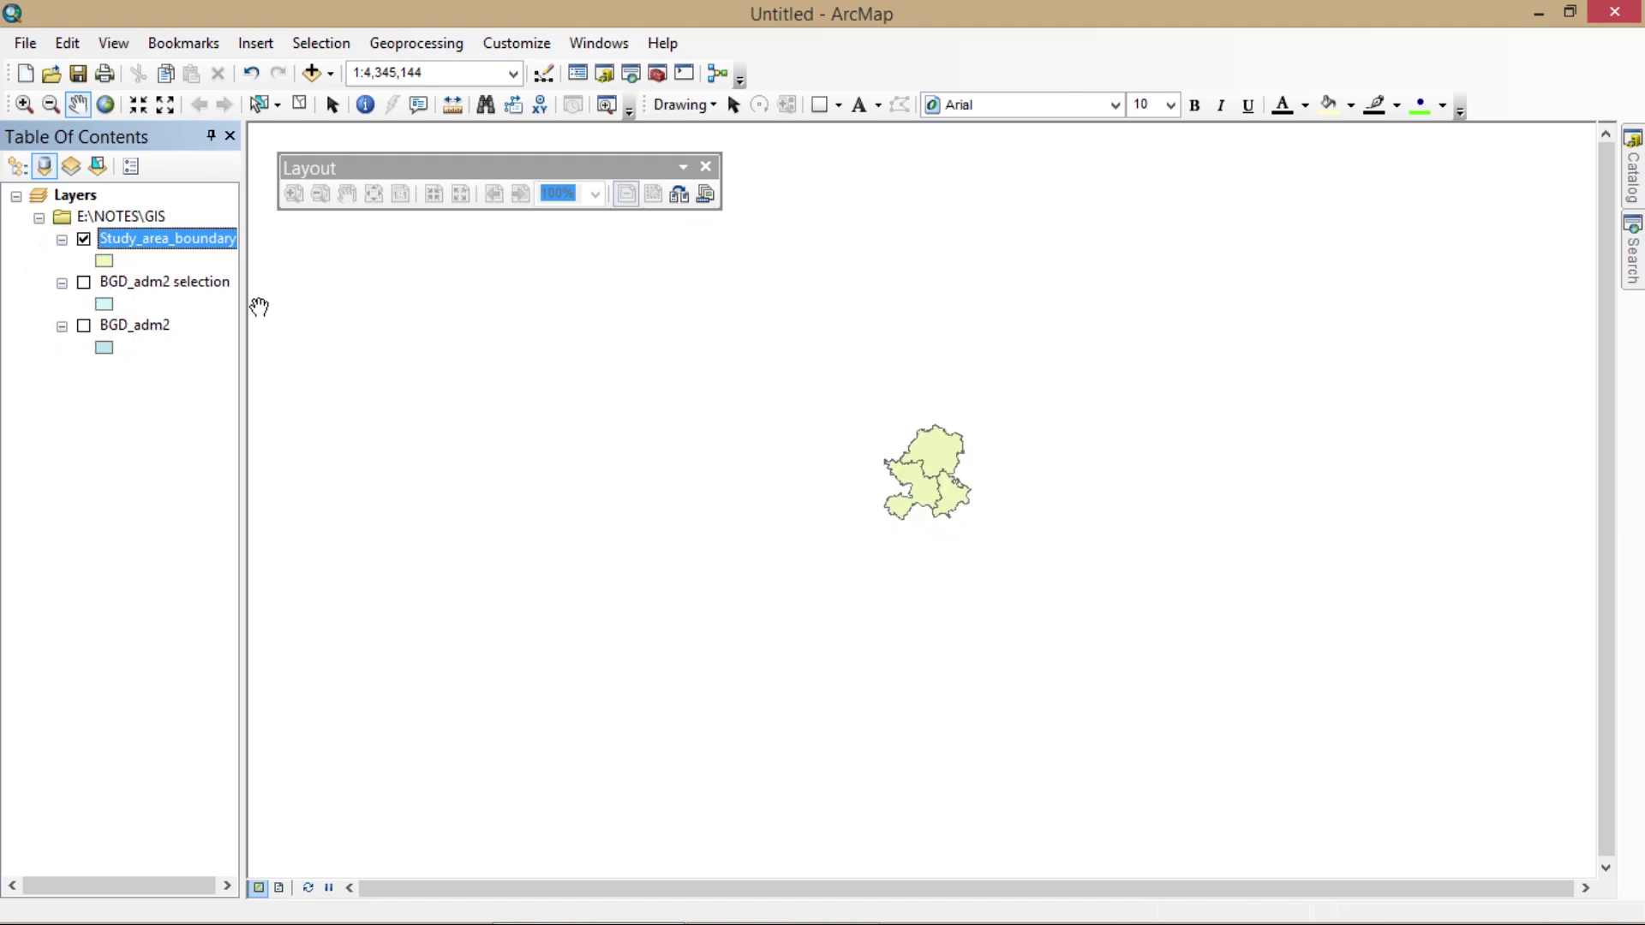
click(280, 888)
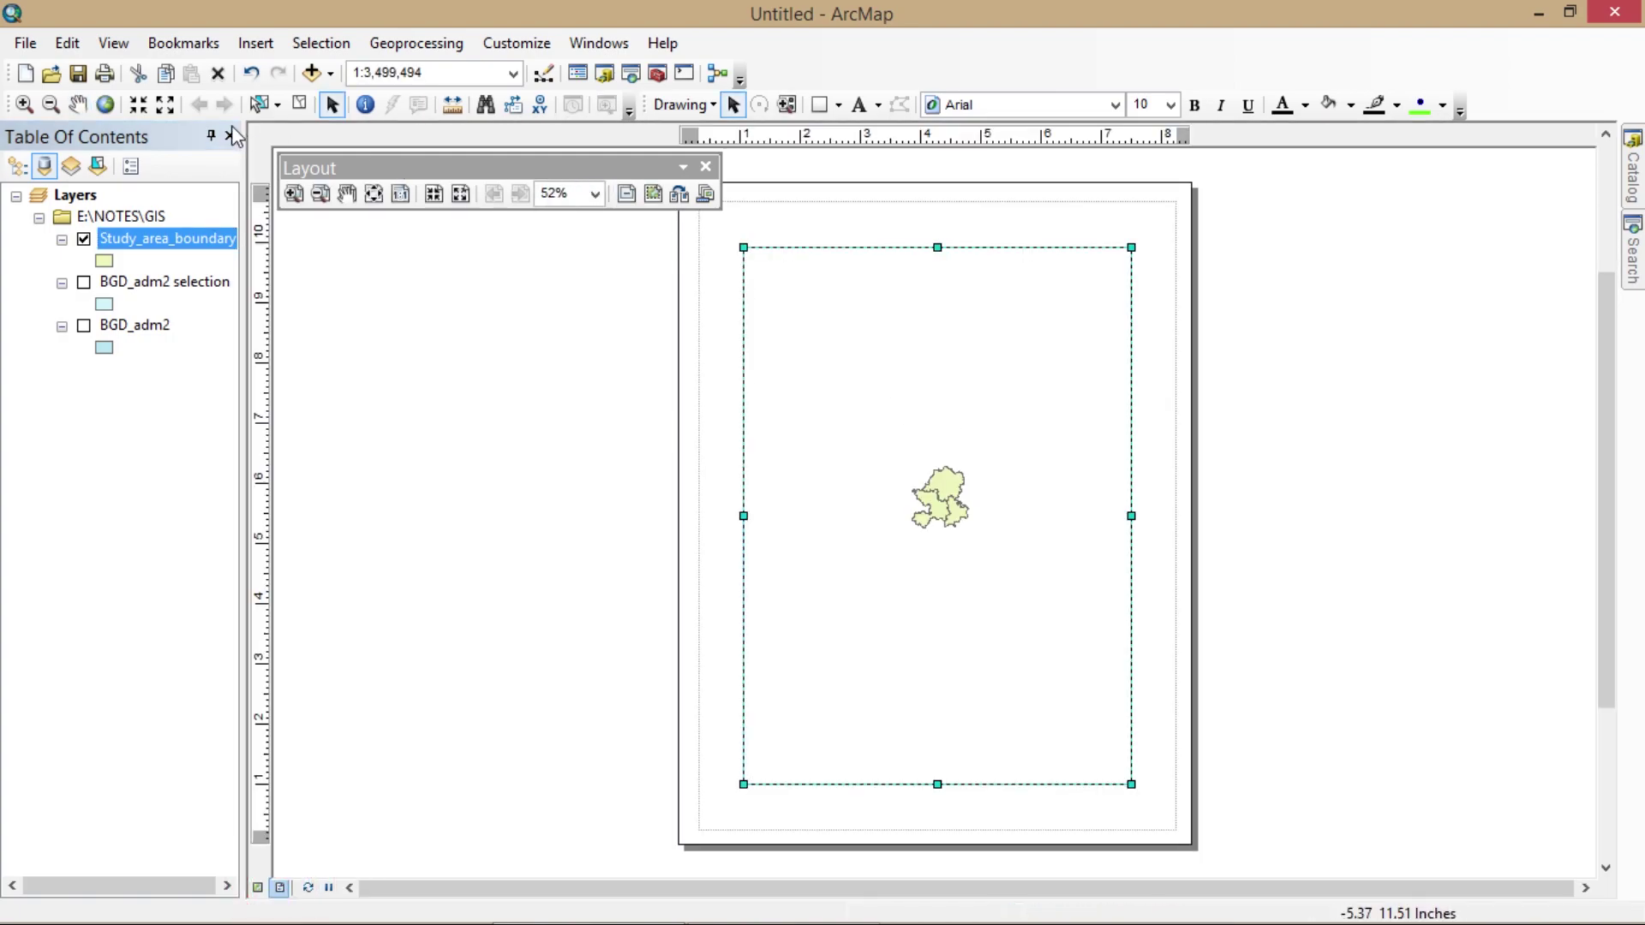
- Zoom the layout's data frame to the extent of the Study_area_boundary layer
click(138, 104)
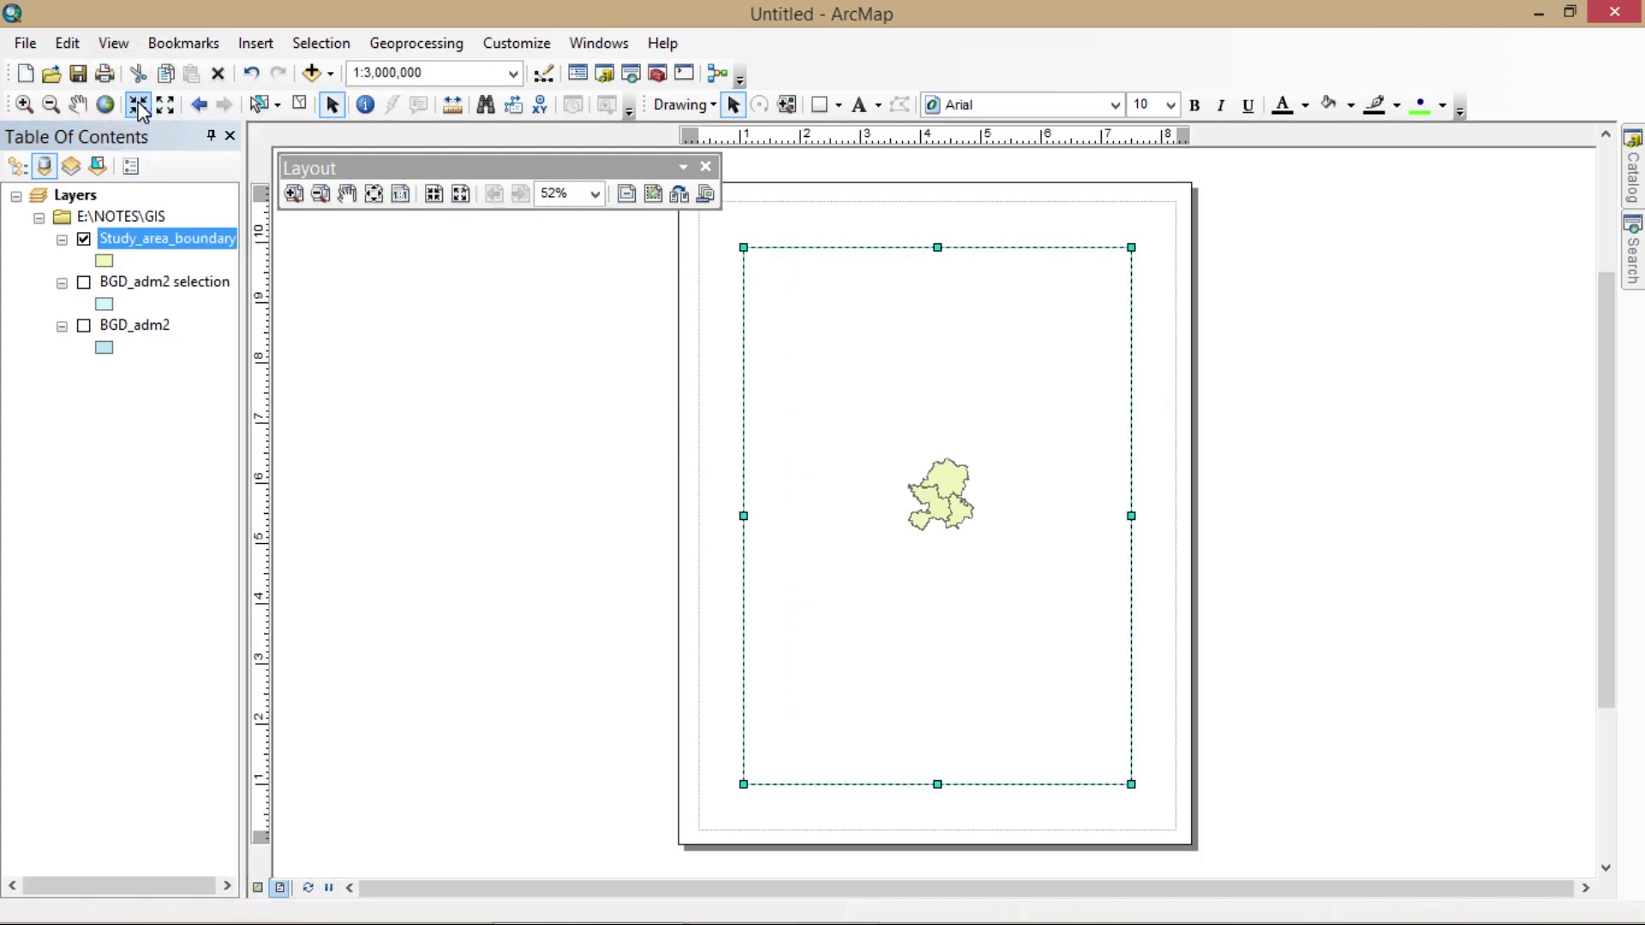
click(137, 104)
click(137, 104)
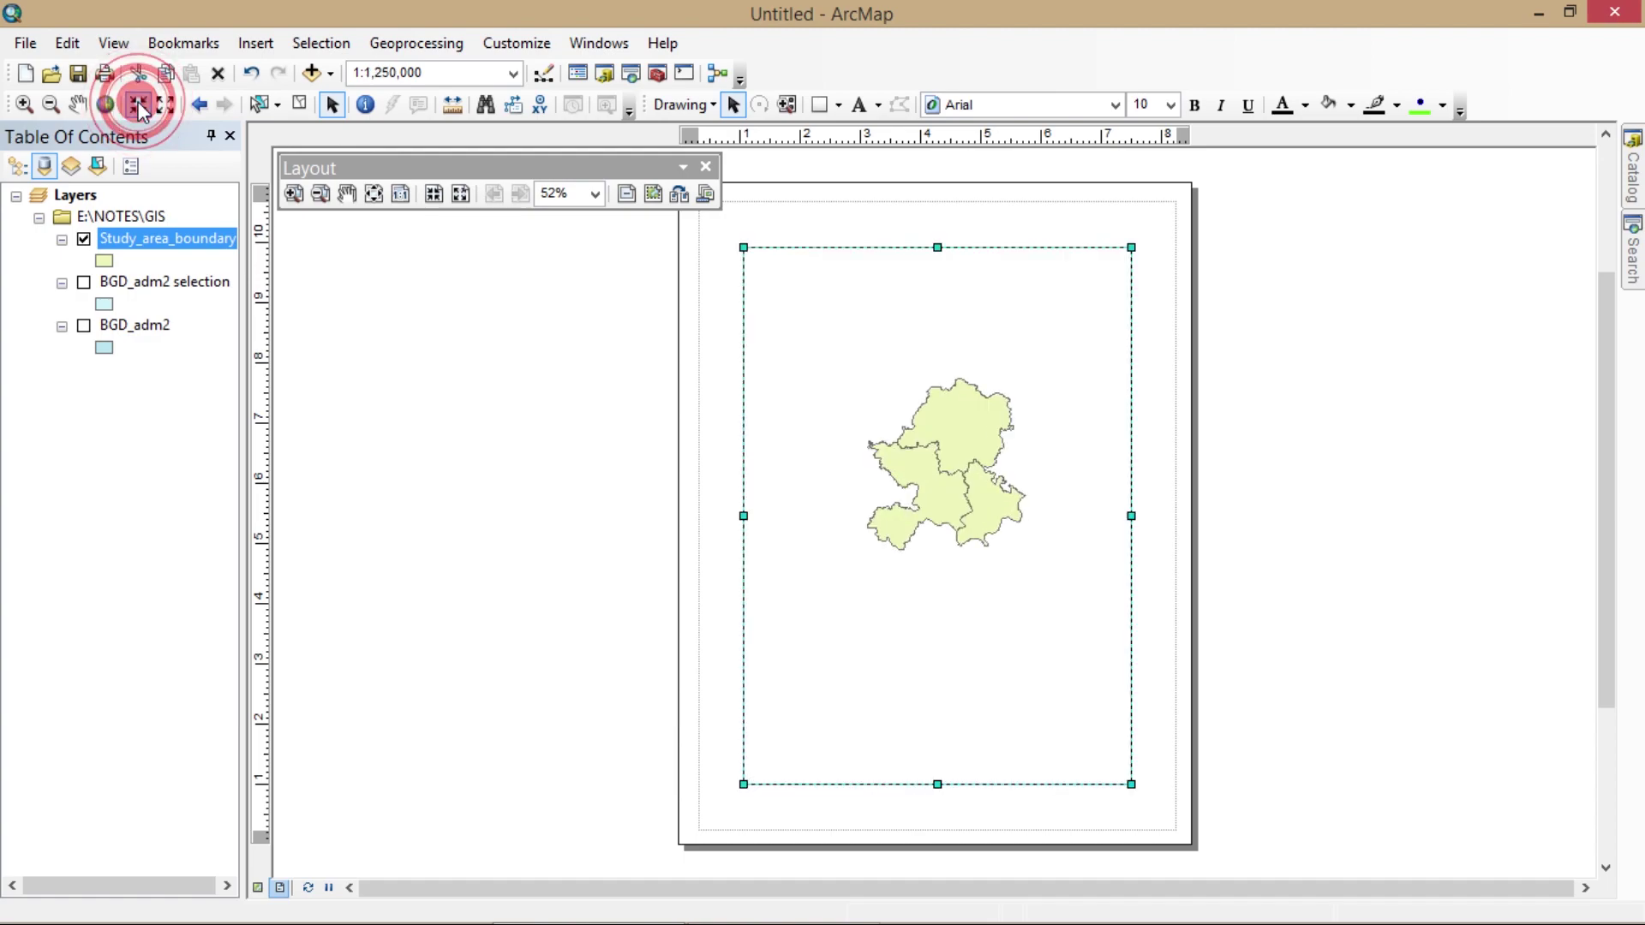
right_click(189, 240)
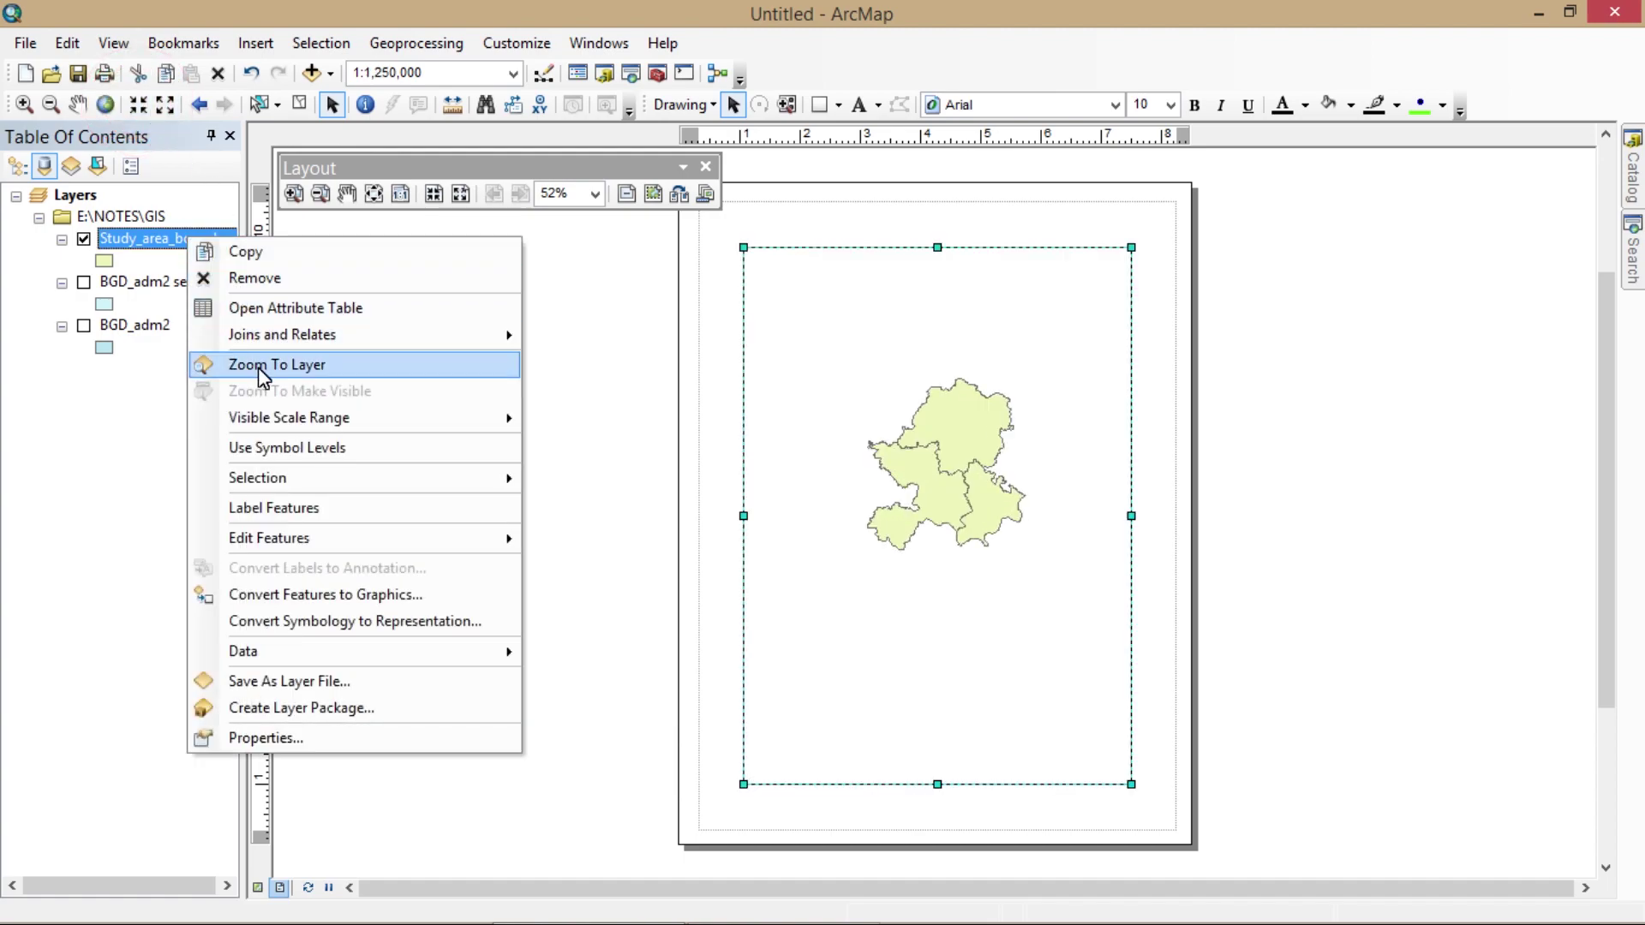
click(253, 366)
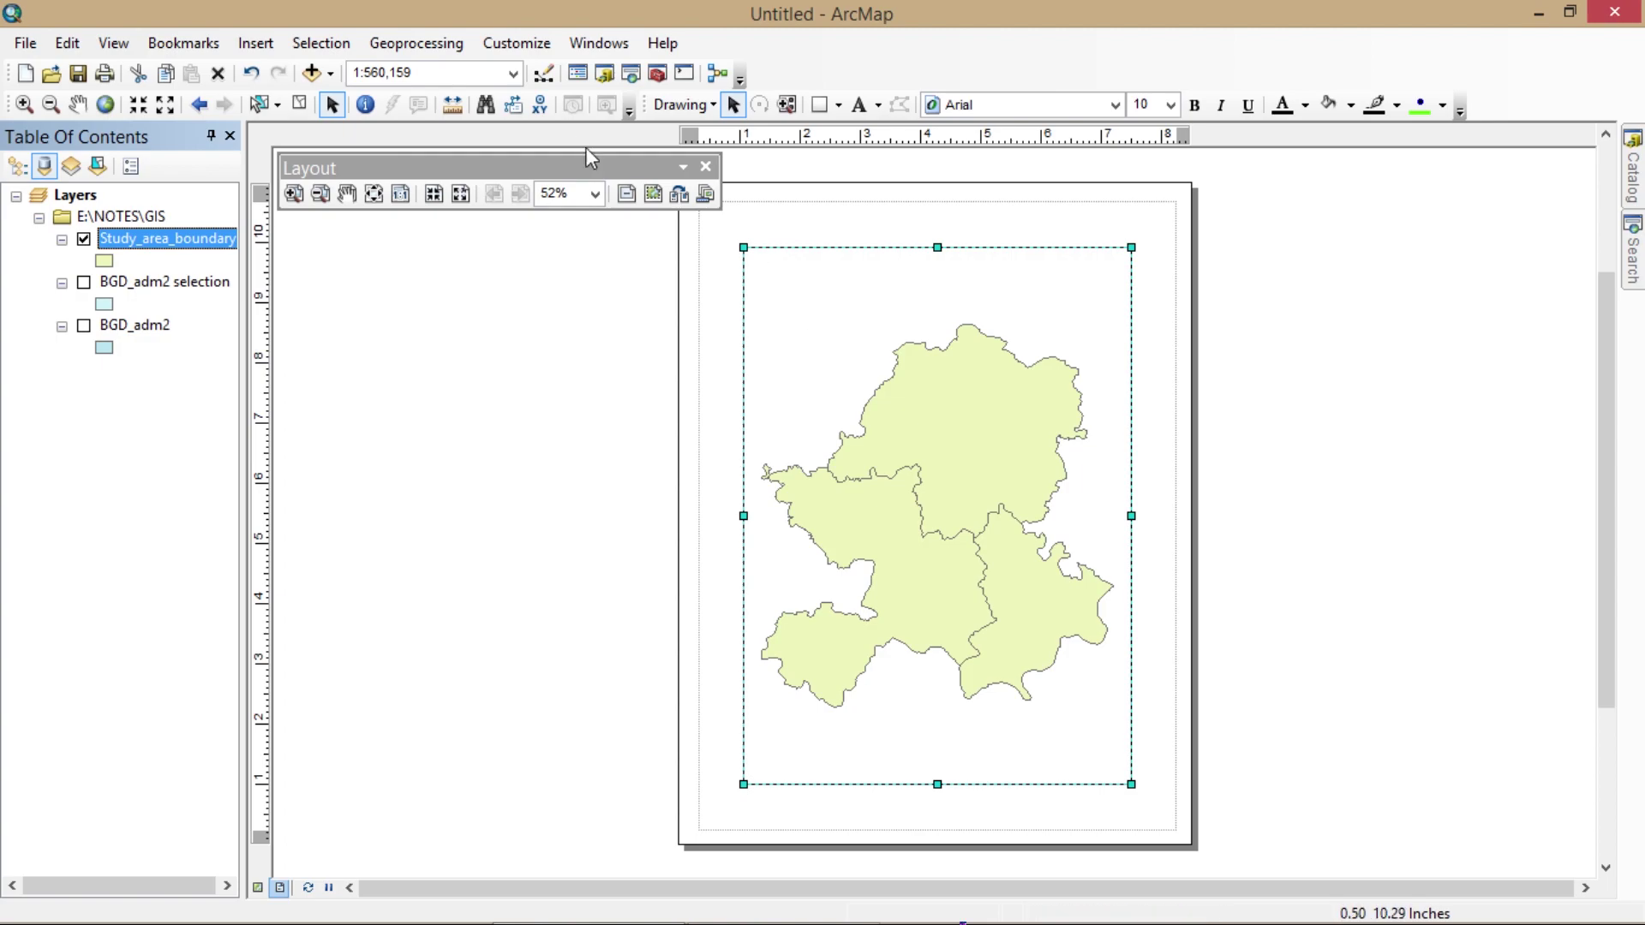
- Move the floating Layout toolbar off the page and enlarge the data frame at two opposite corners to fill the page margins
drag(591, 176, 1084, 47)
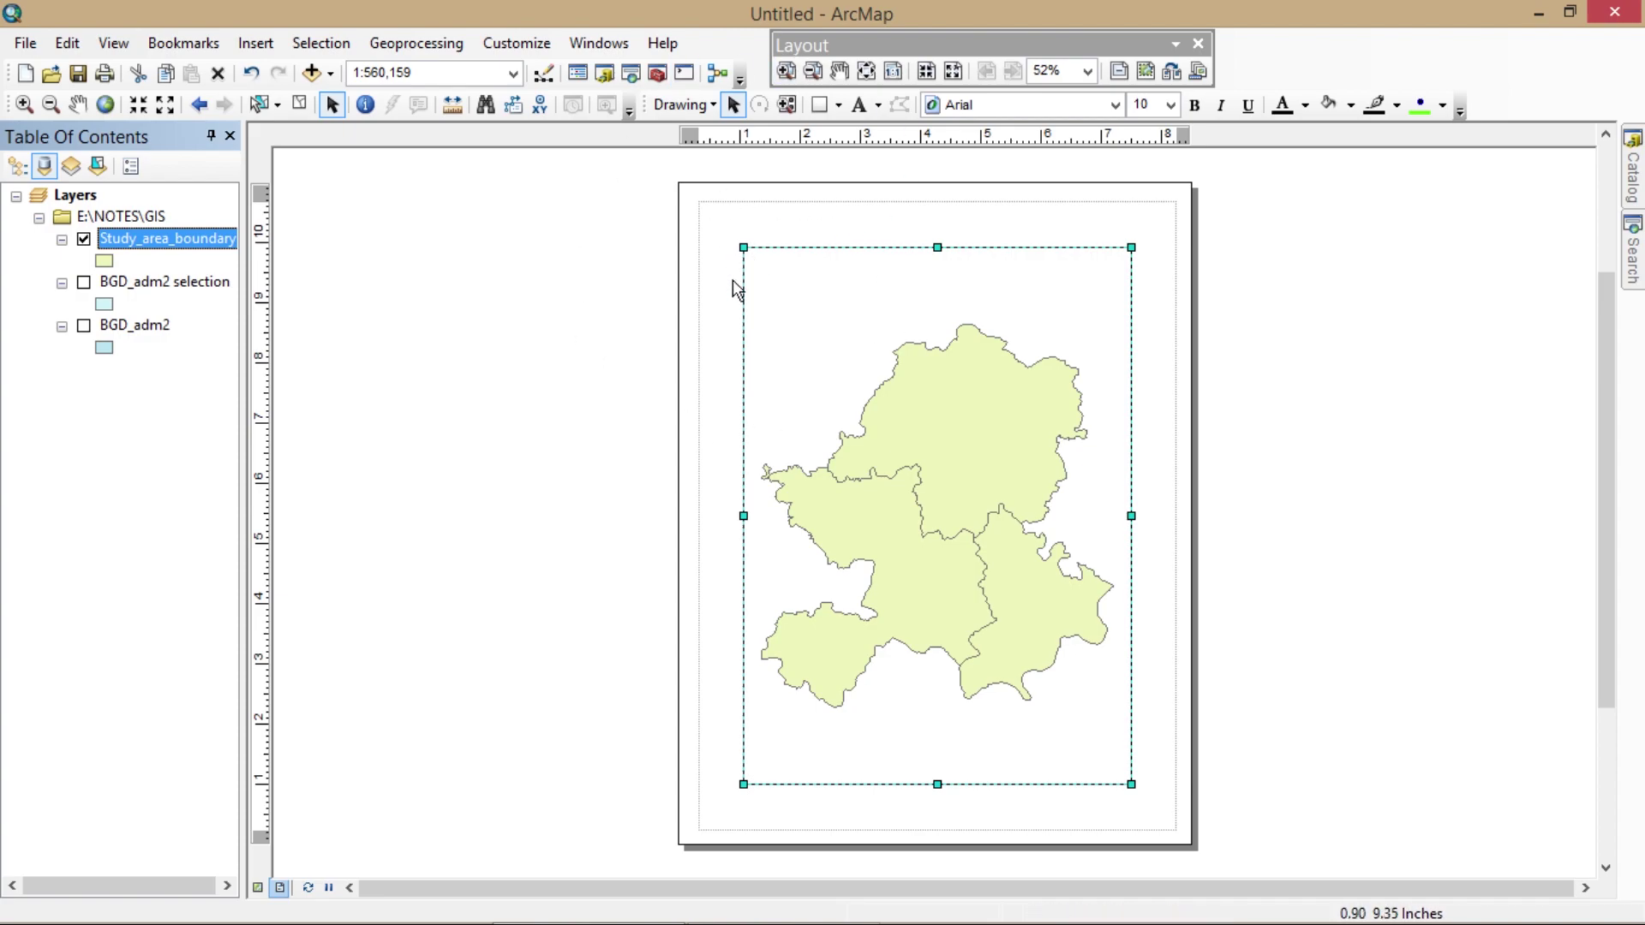
drag(743, 247, 699, 203)
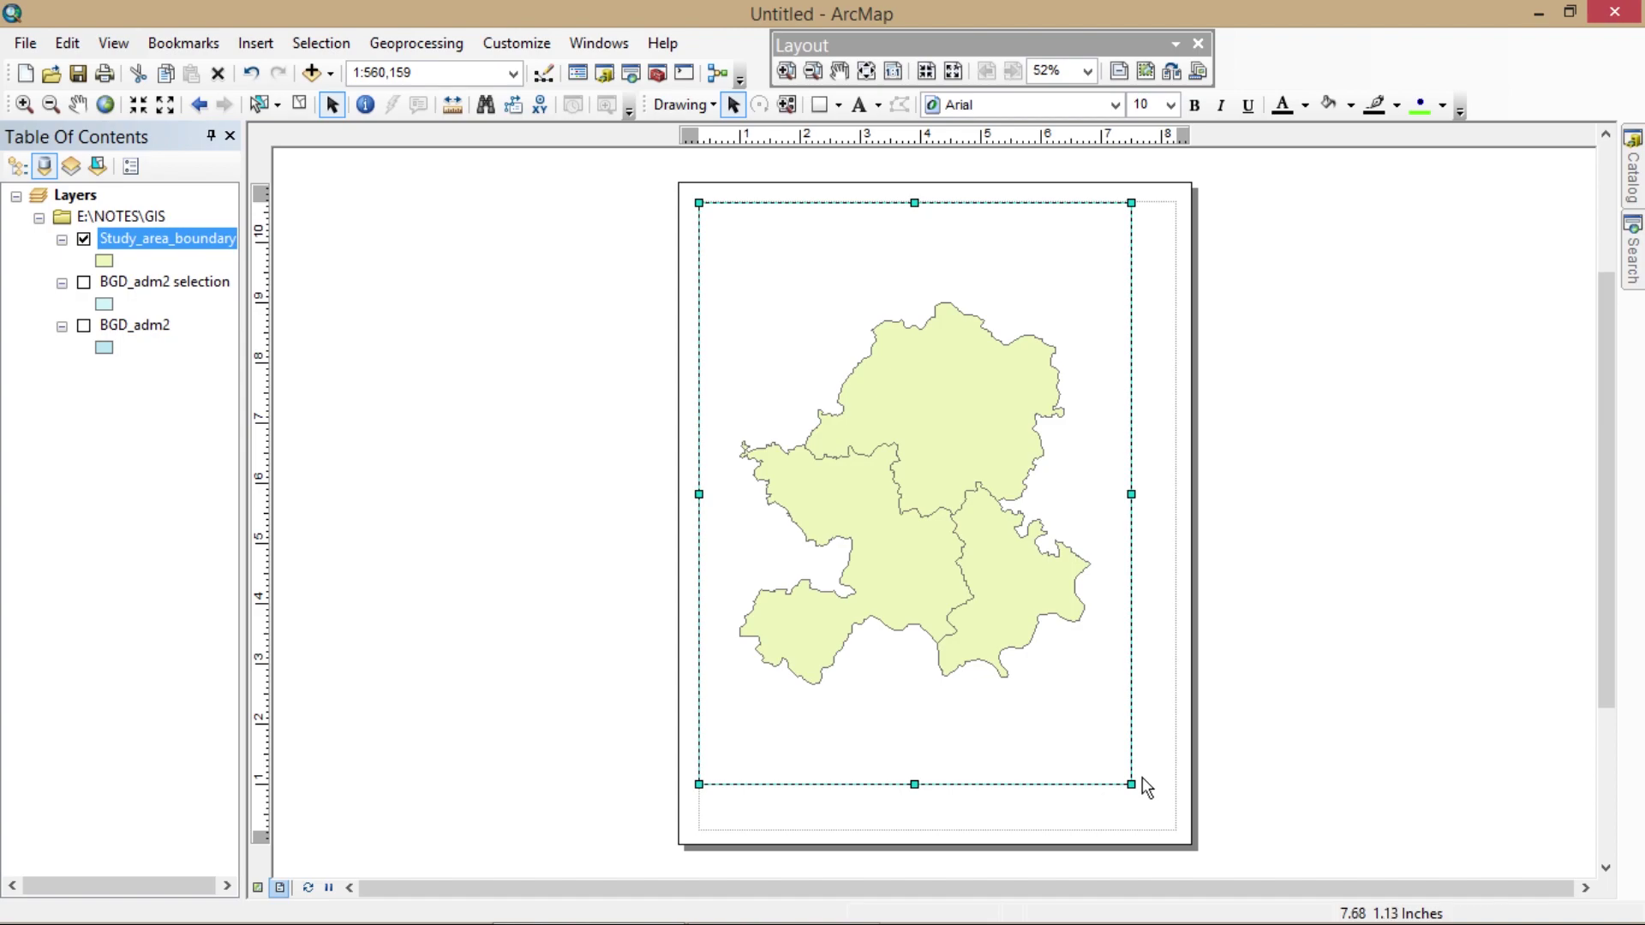
drag(1131, 784, 1176, 831)
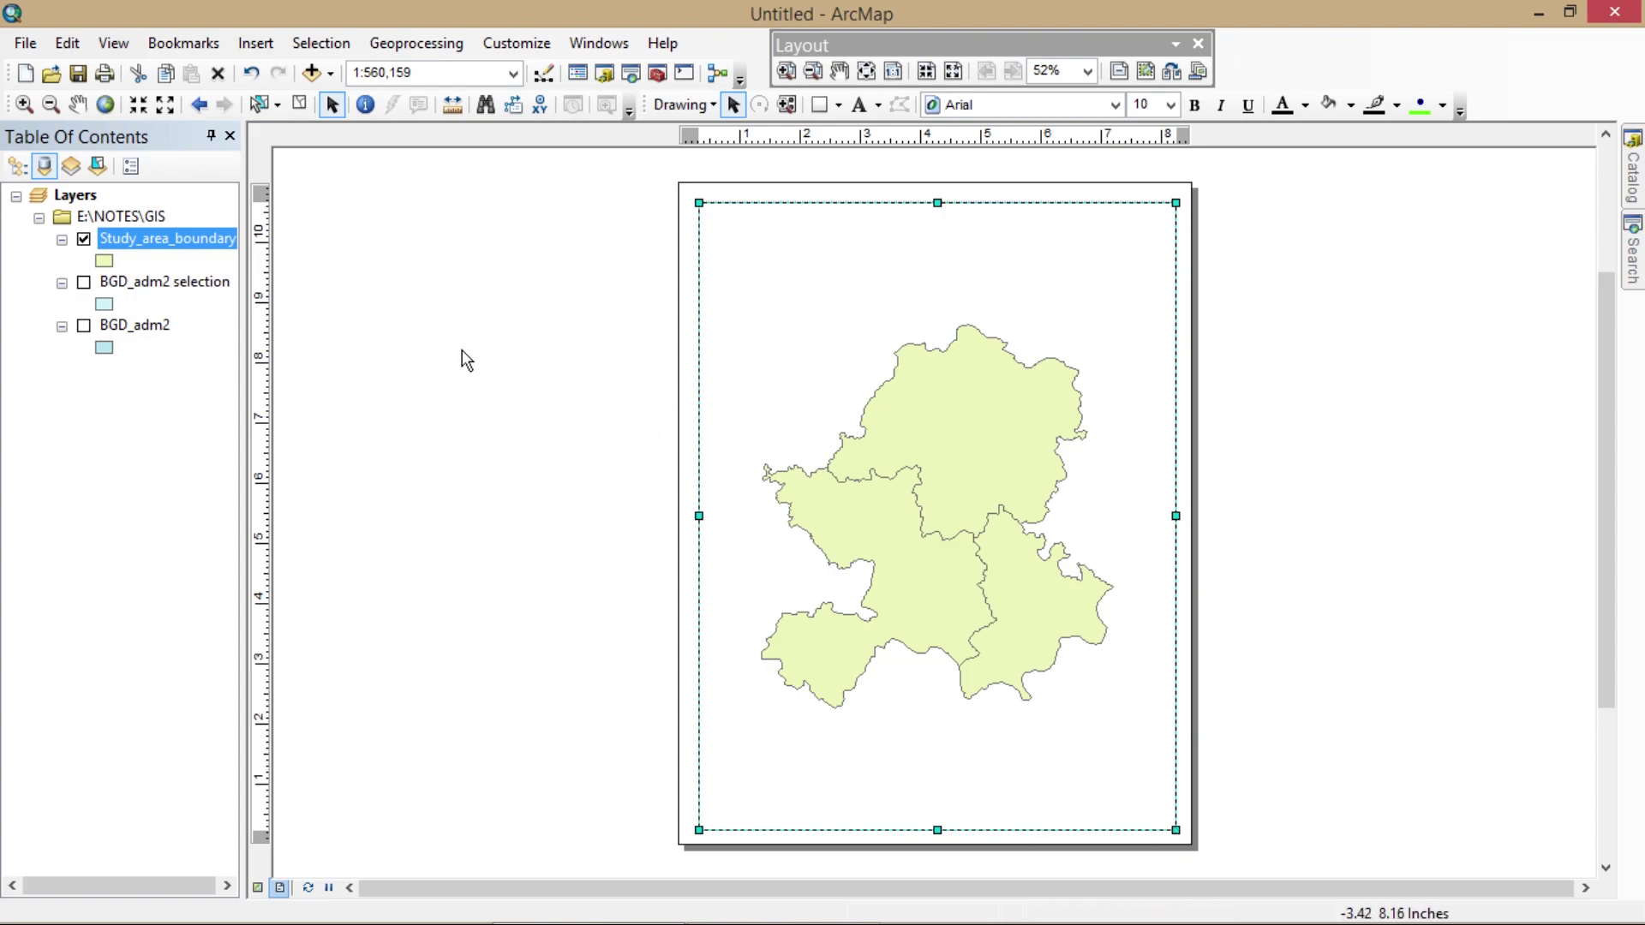
click(566, 366)
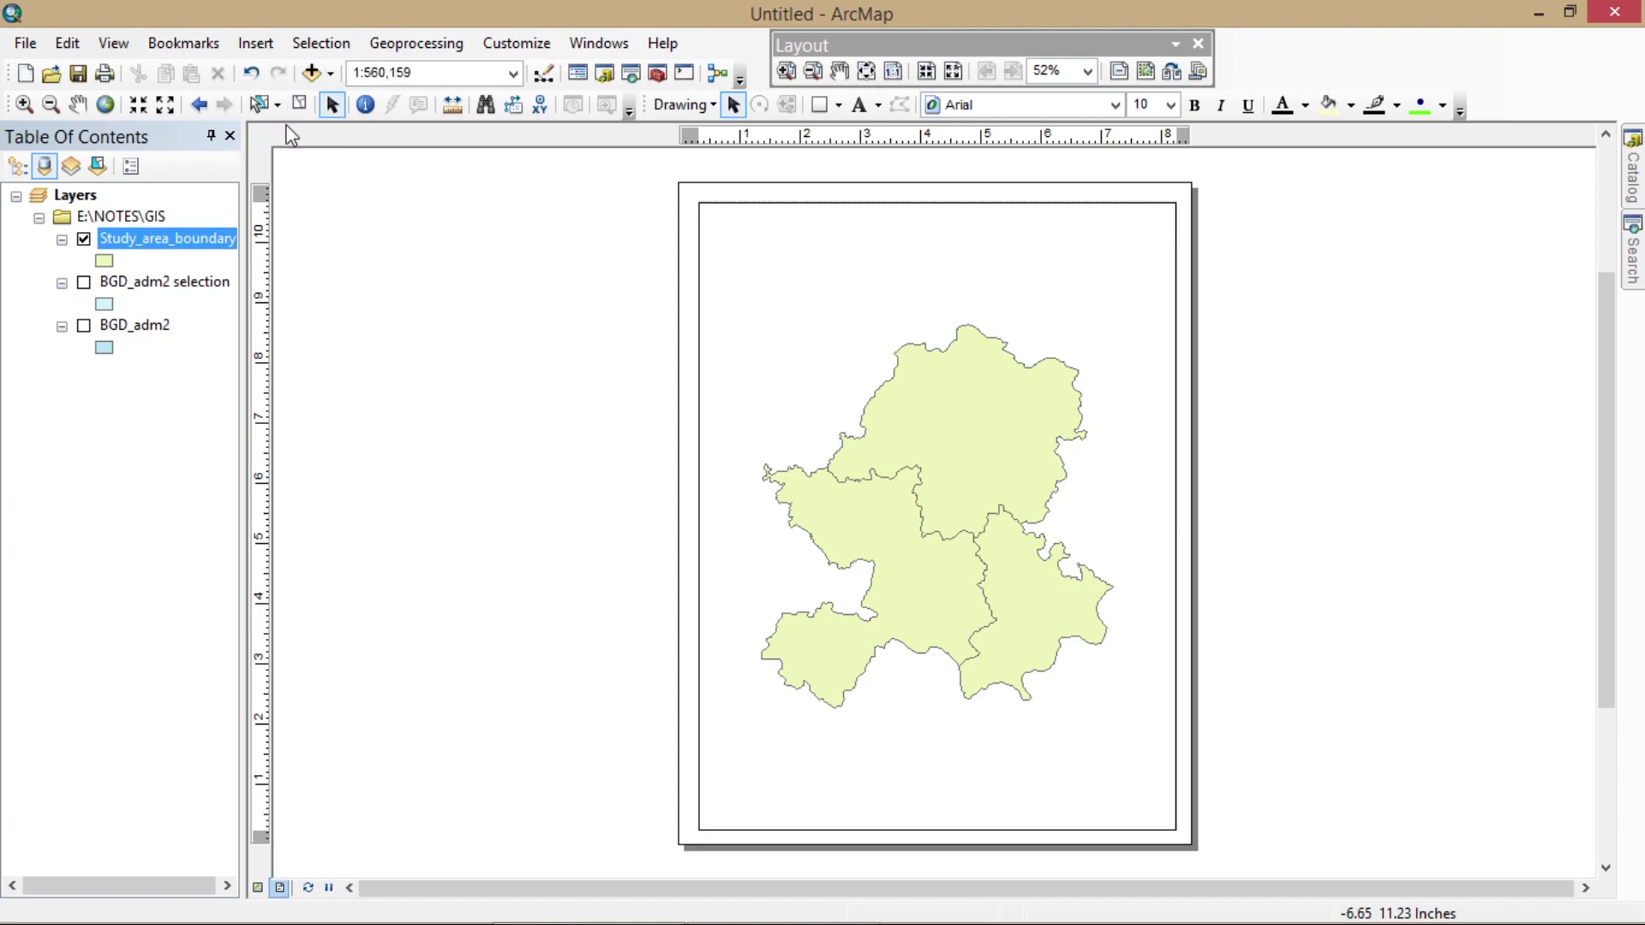
click(319, 76)
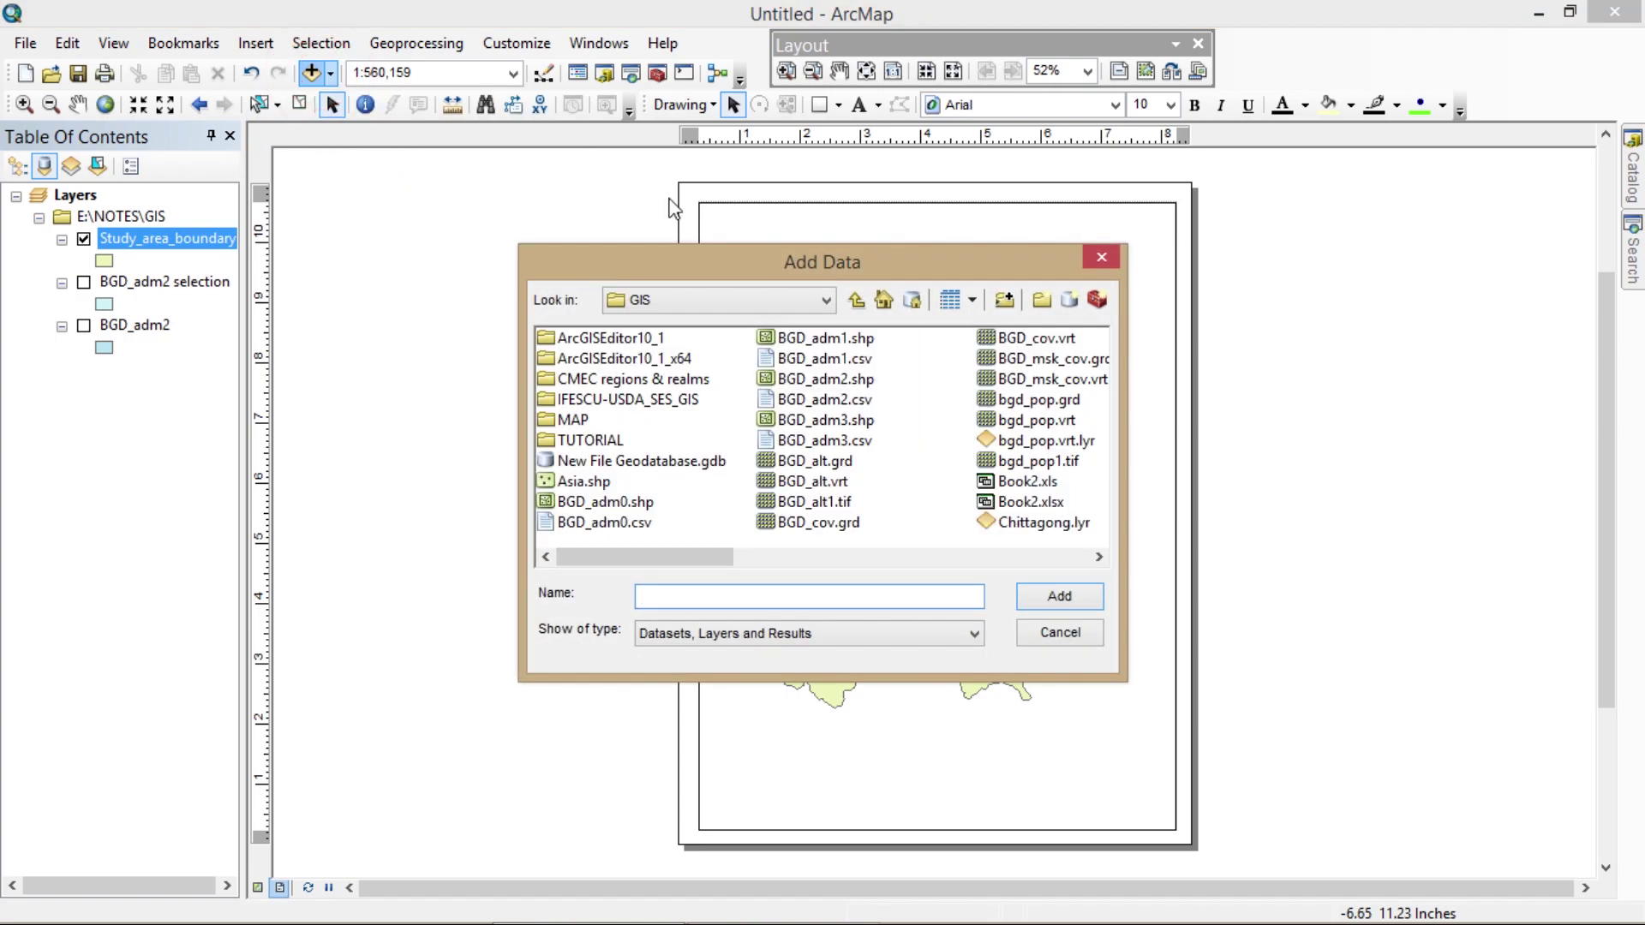
click(827, 302)
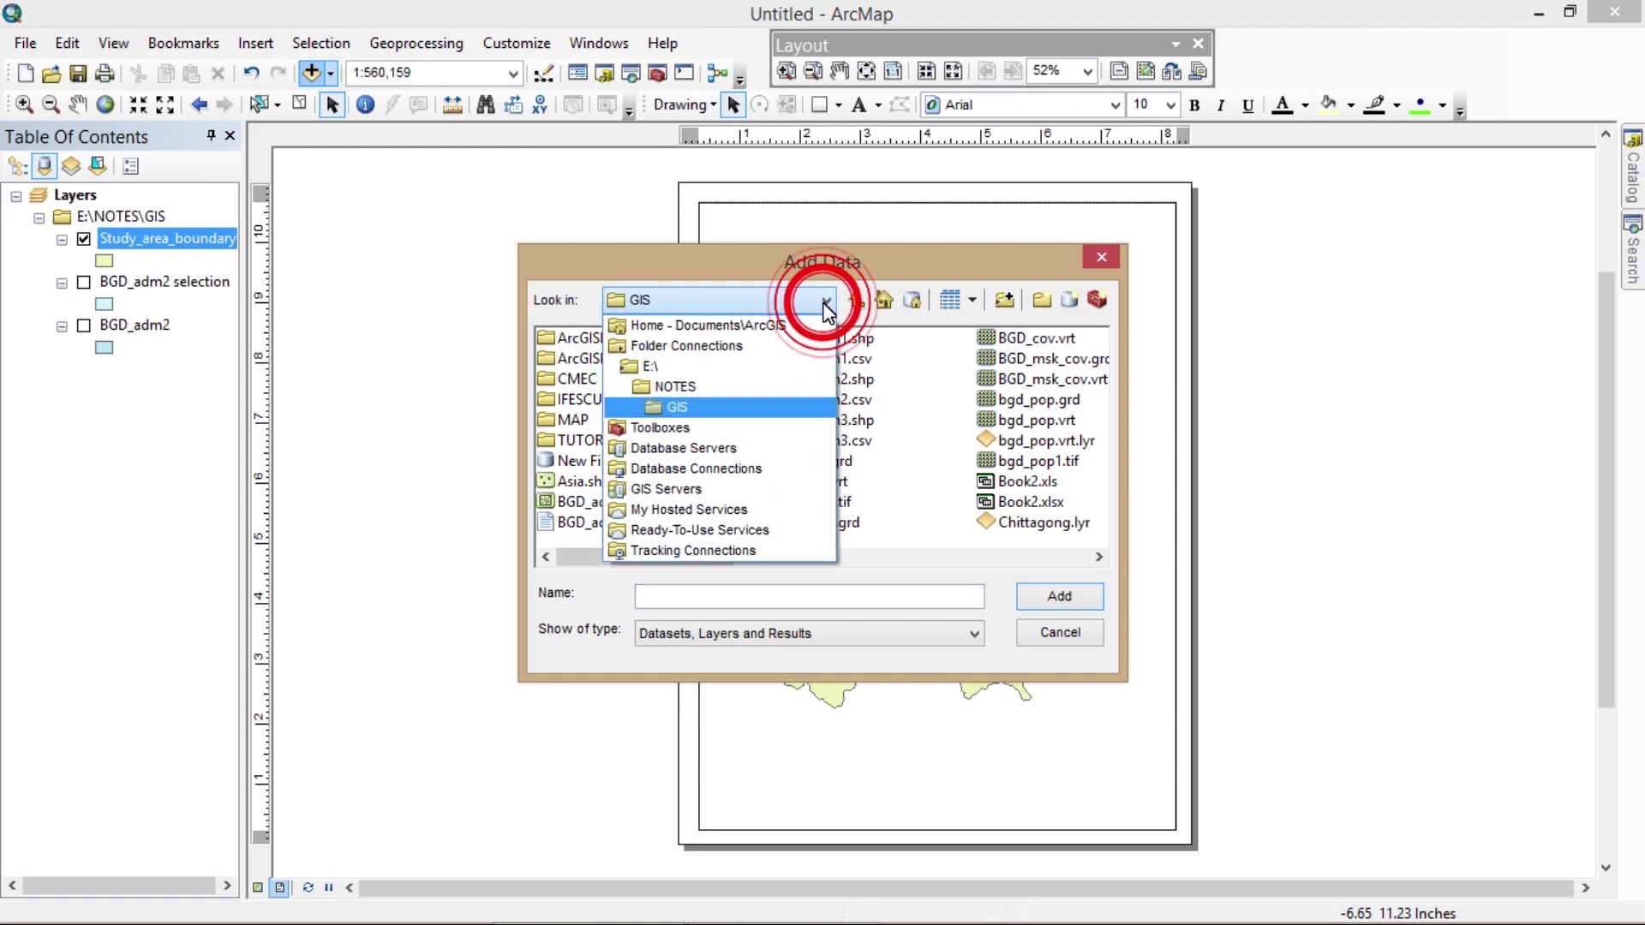
click(803, 305)
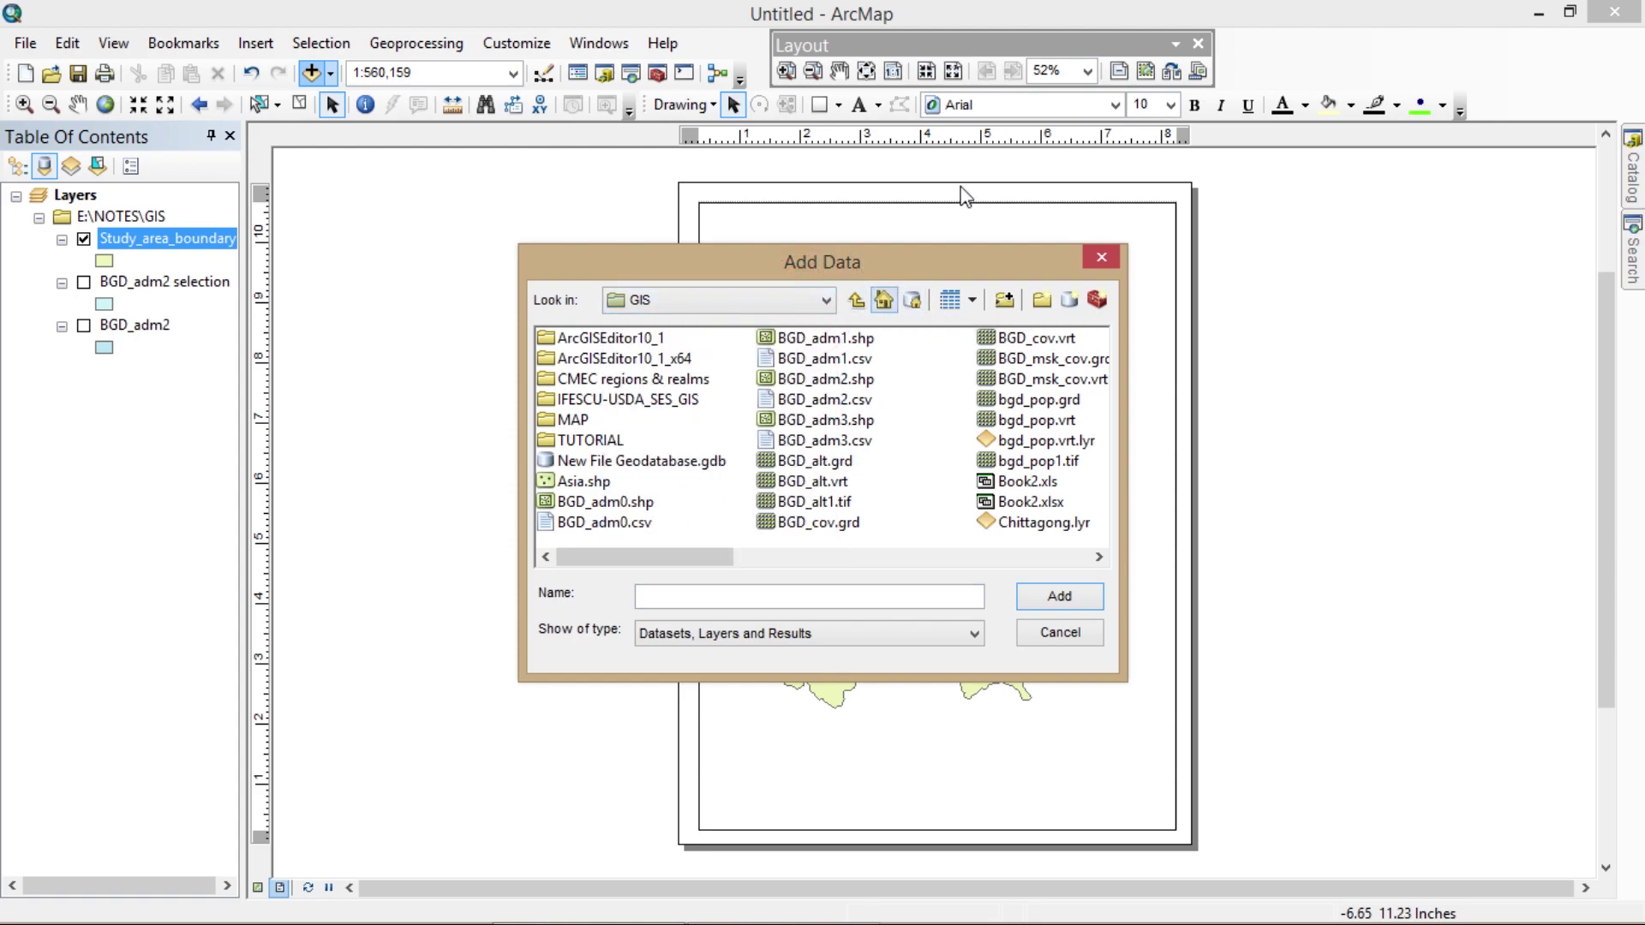
click(1100, 258)
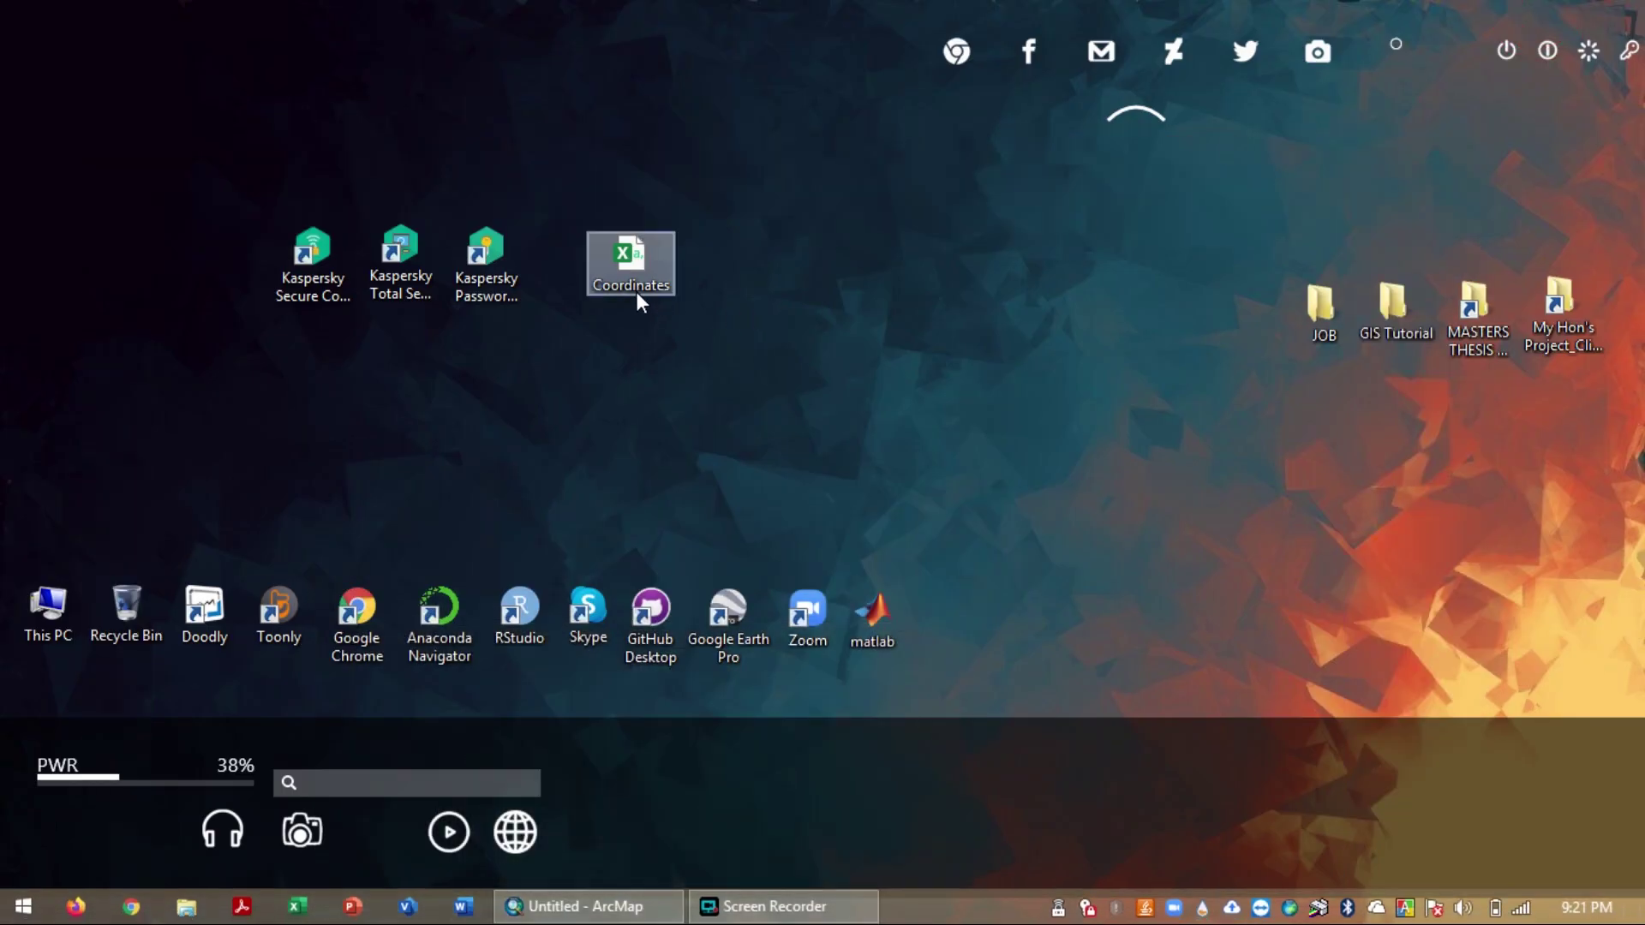
- Open the Coordinates file from the desktop in a maximized Excel window and dismiss the document recovery list
click(635, 288)
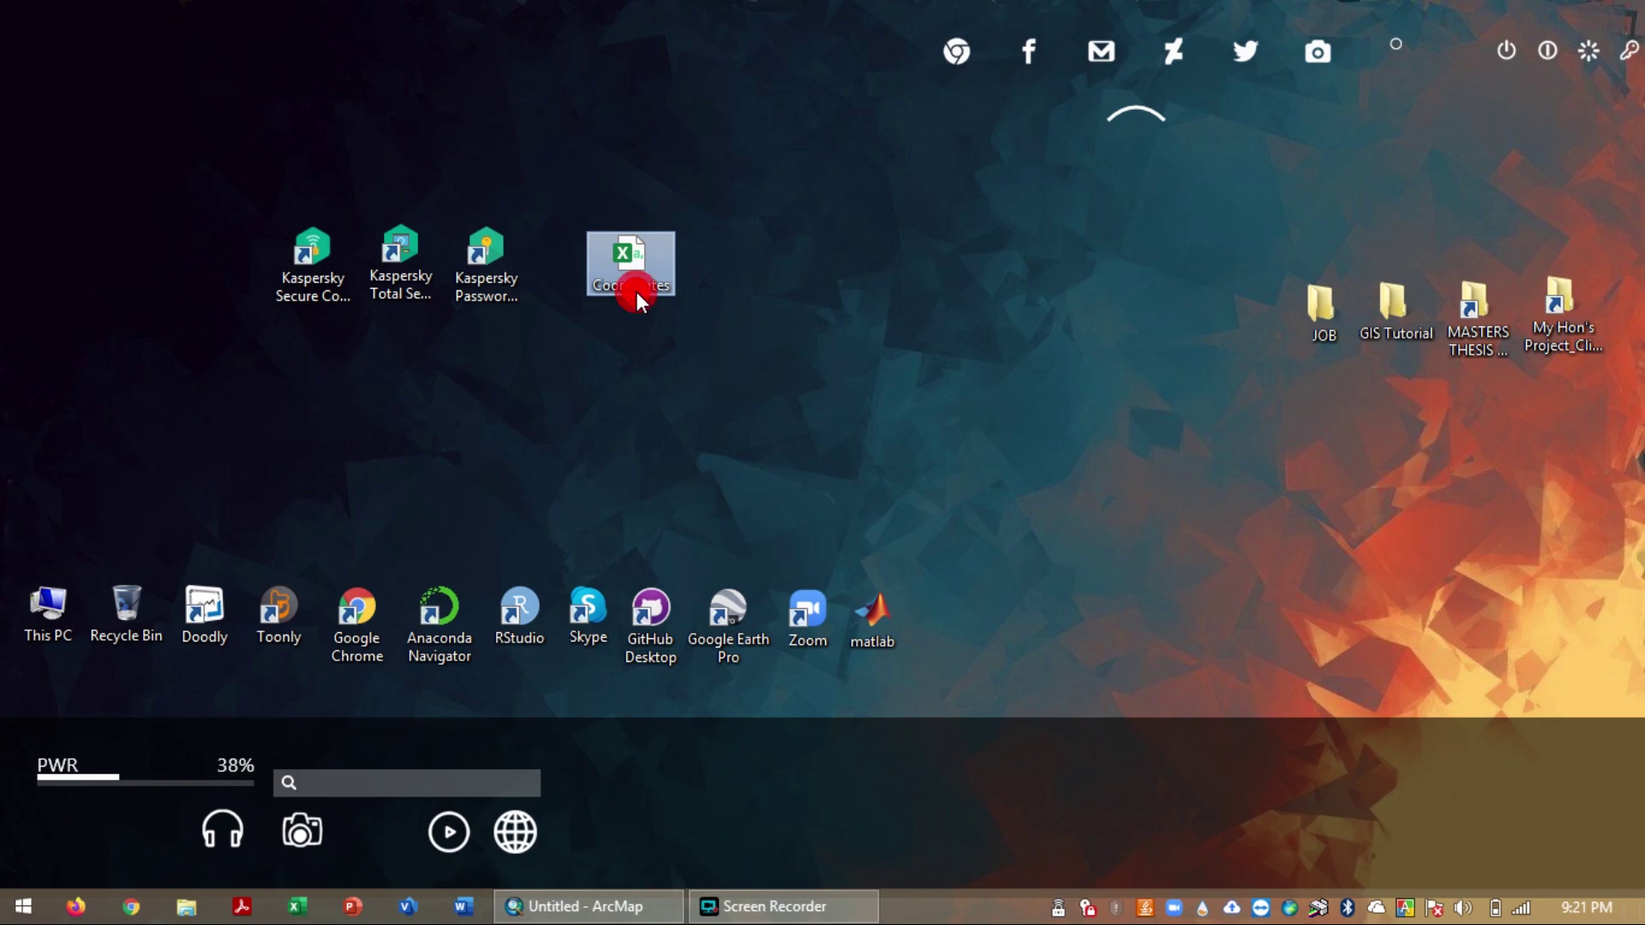
click(754, 307)
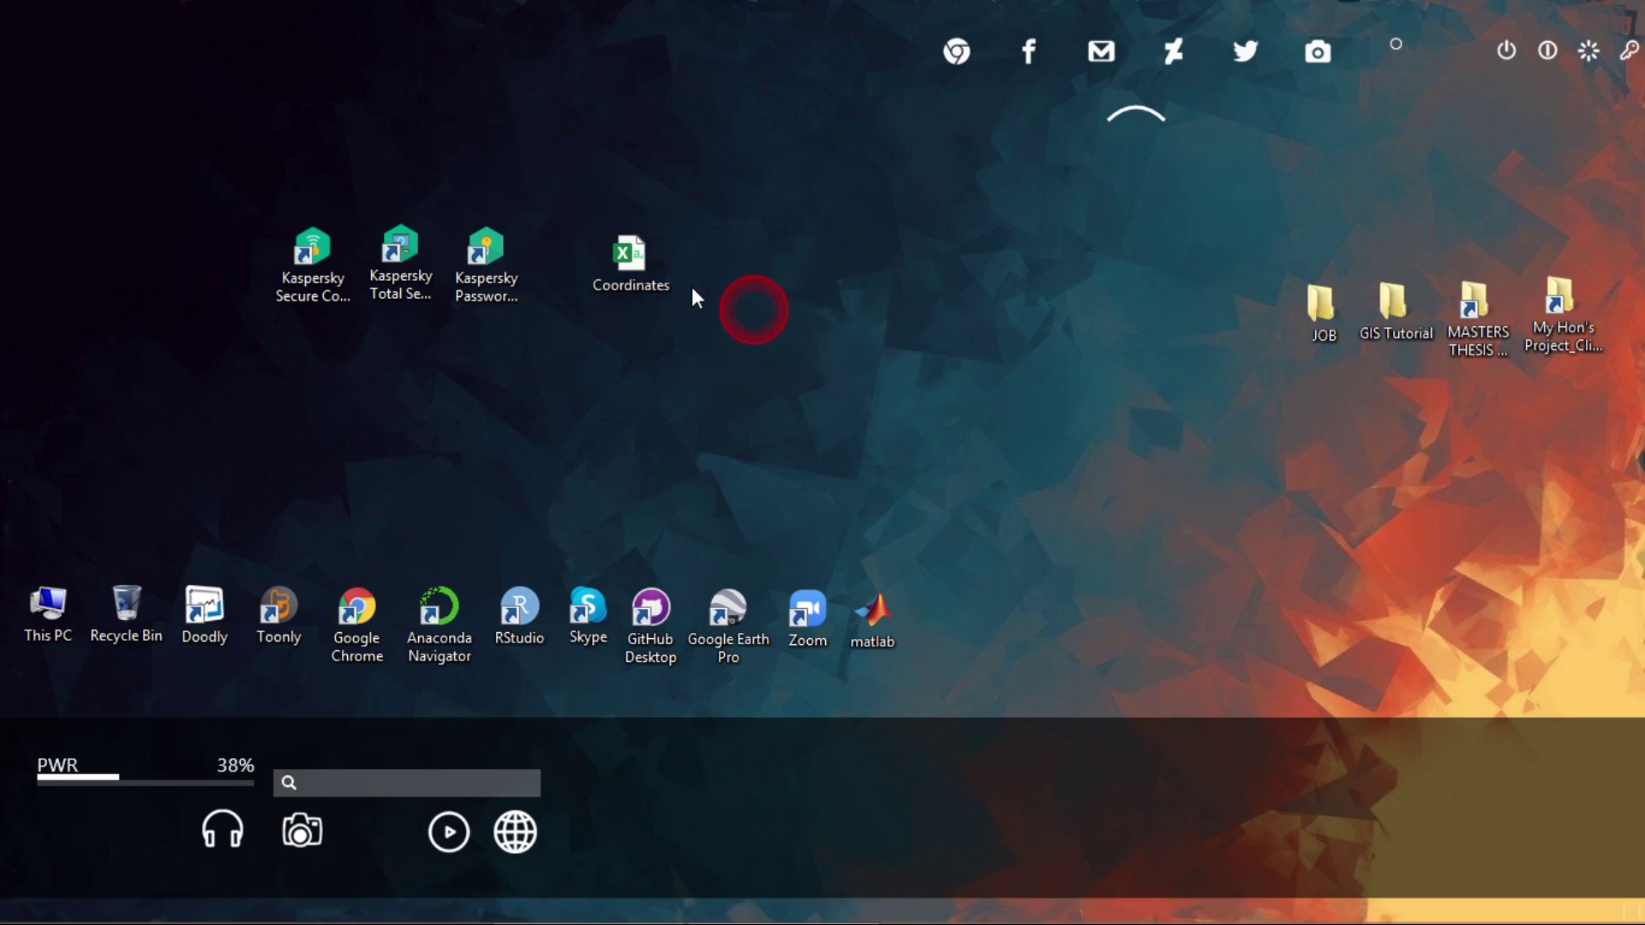
double_click(646, 271)
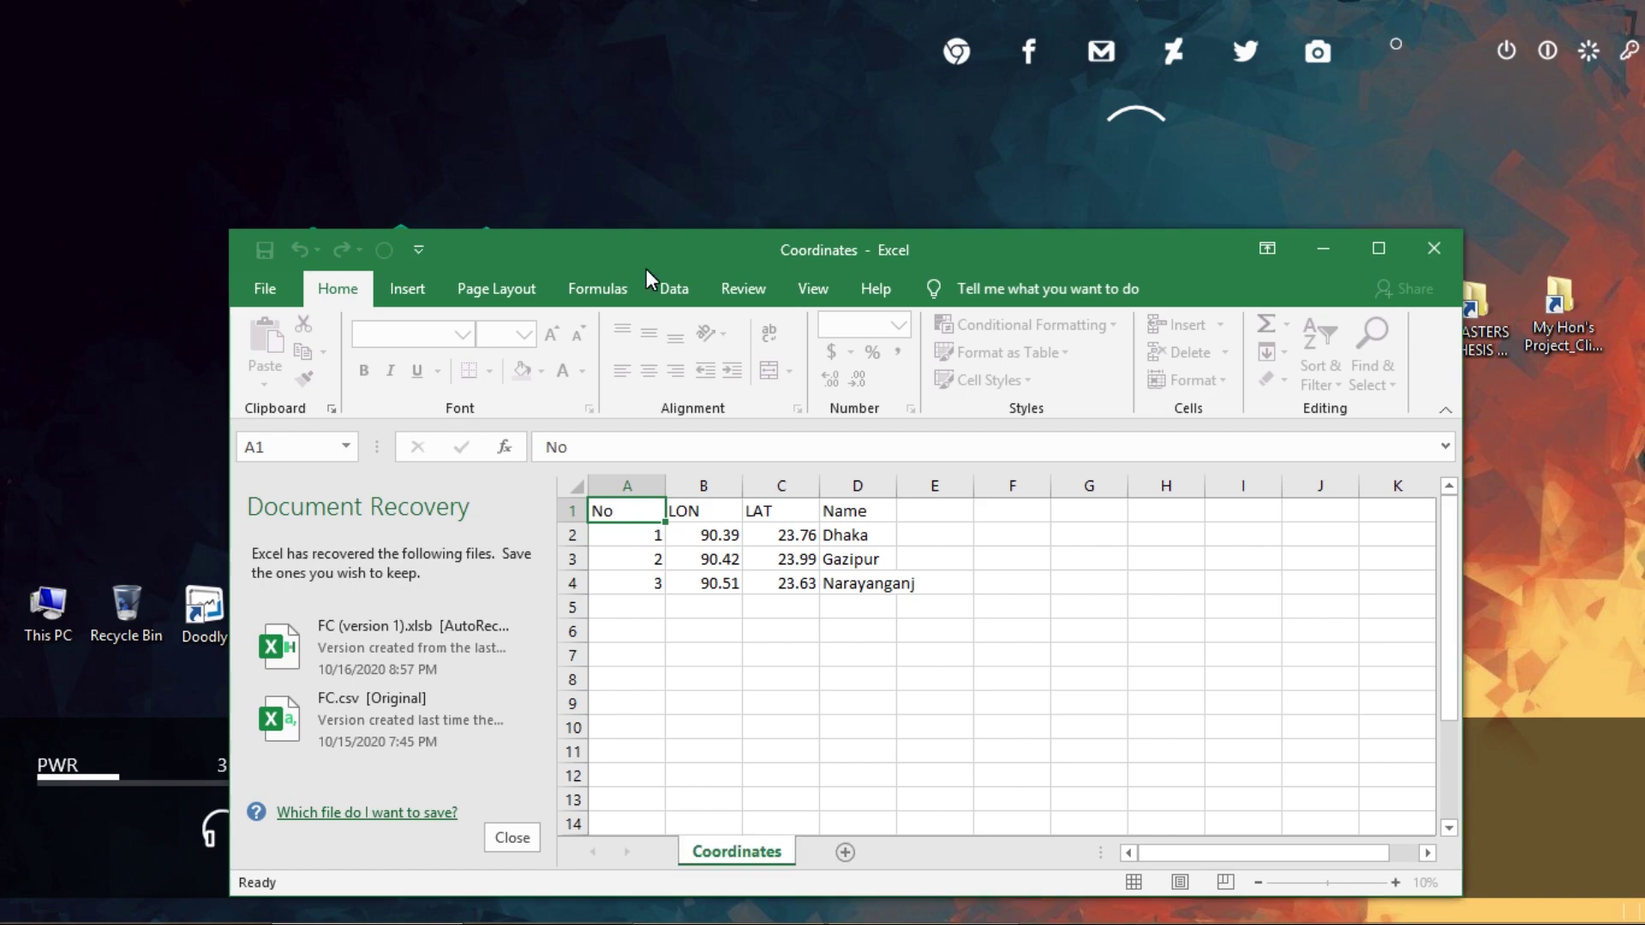
click(1377, 249)
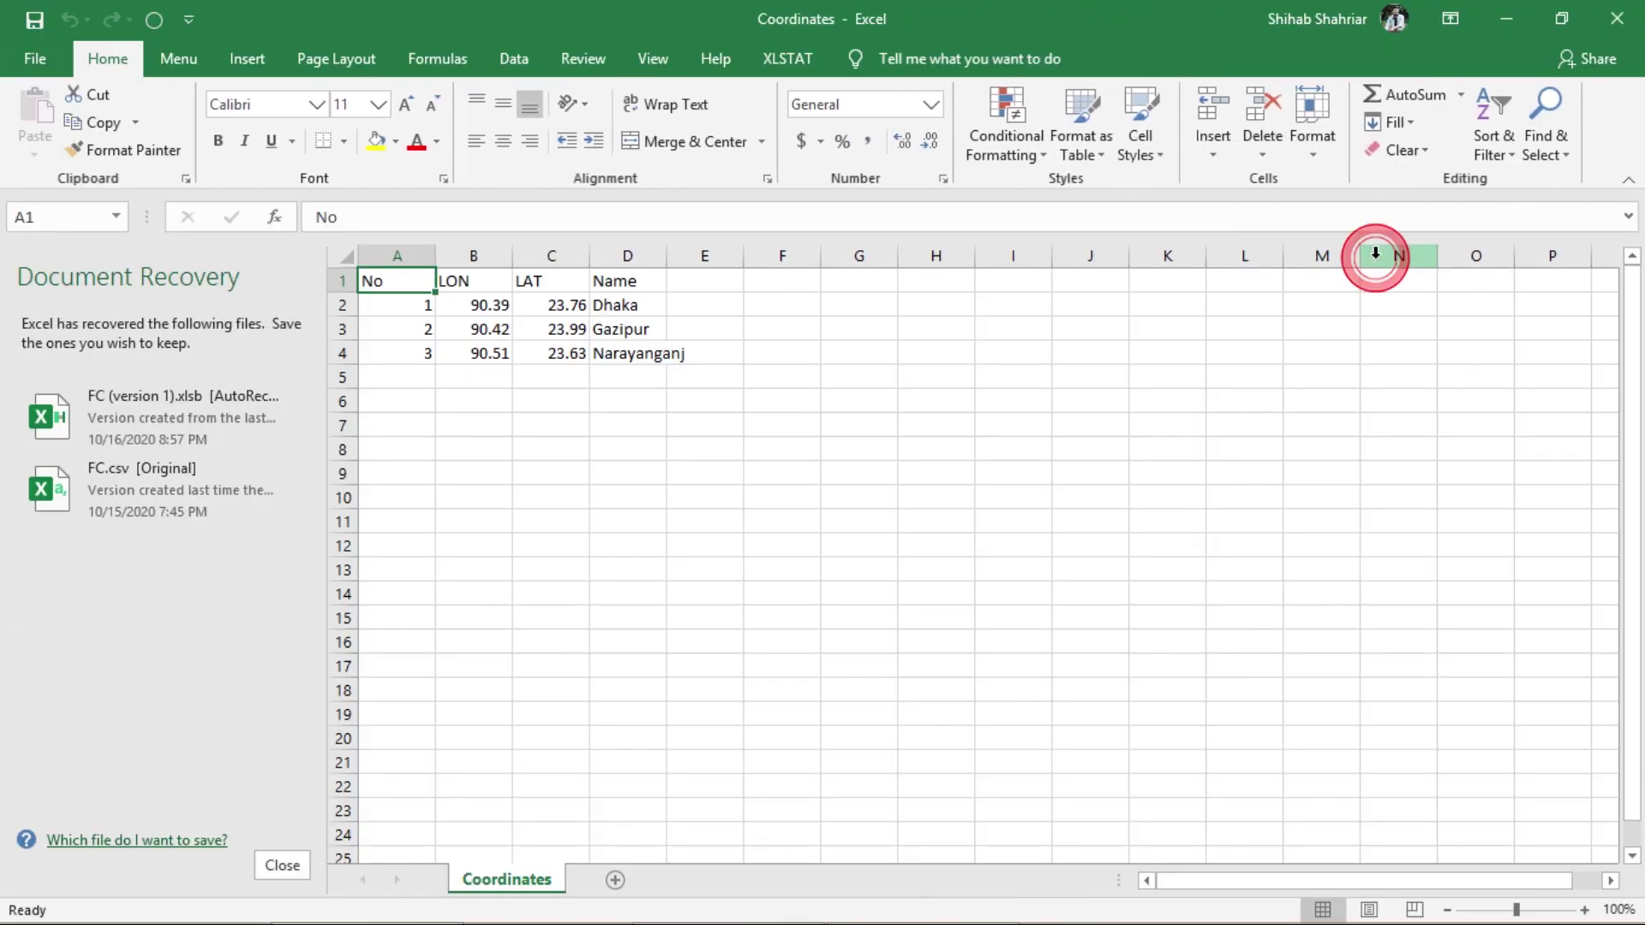
click(283, 866)
click(605, 375)
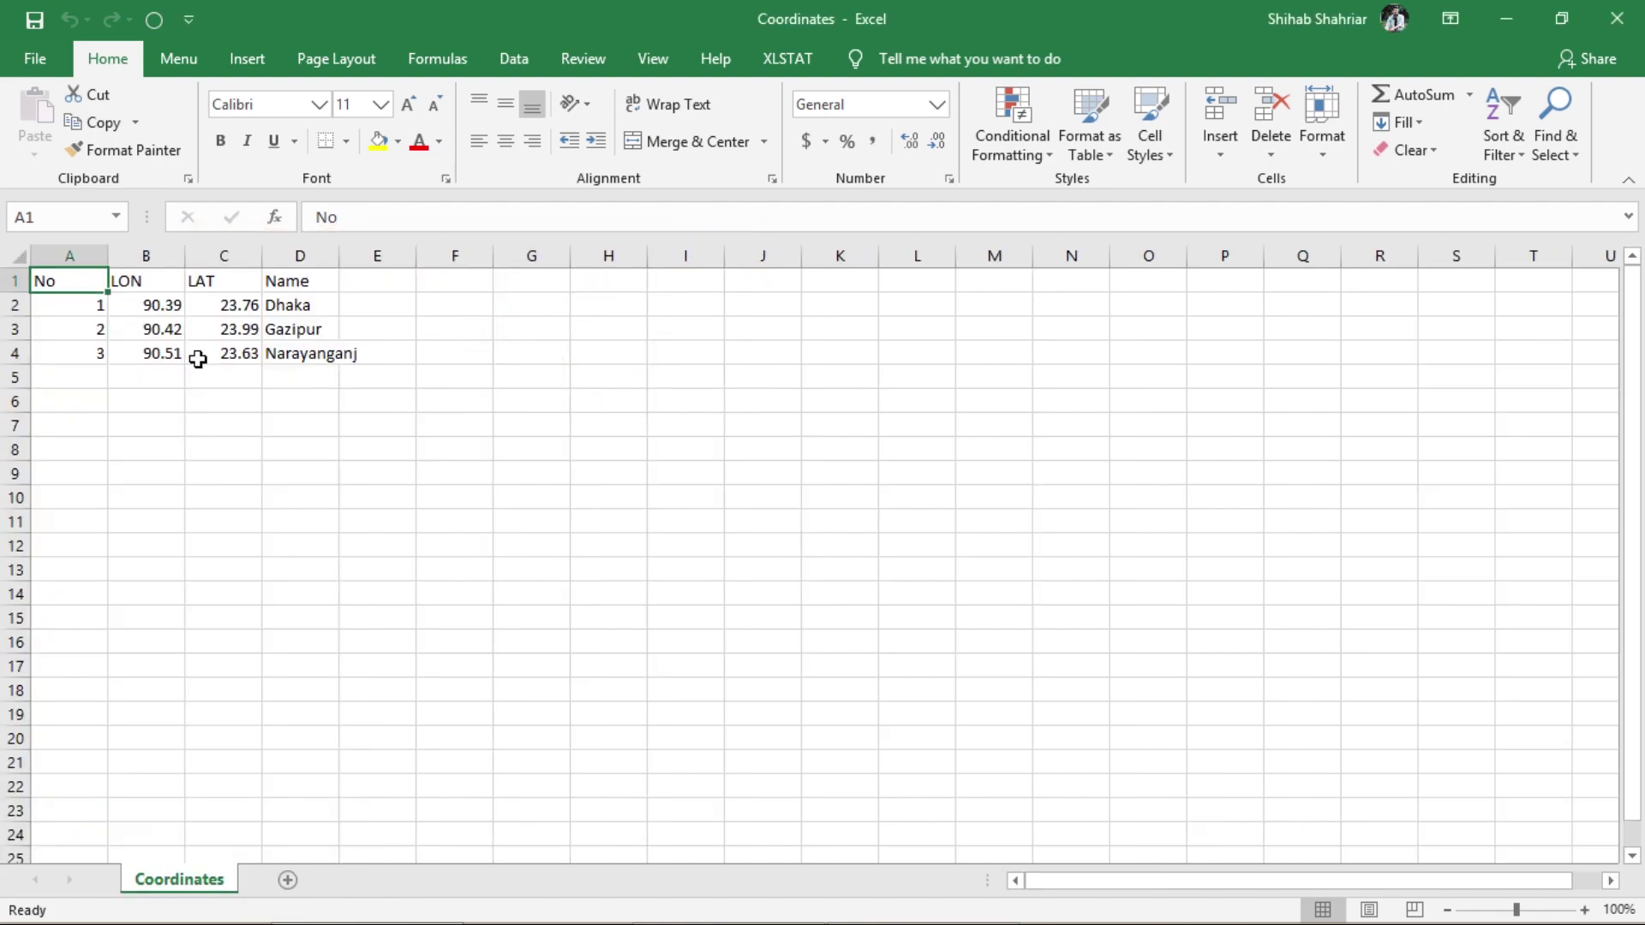
- Examine the LON, LAT and Name columns and the coordinate values of the three districts
click(151, 281)
click(210, 282)
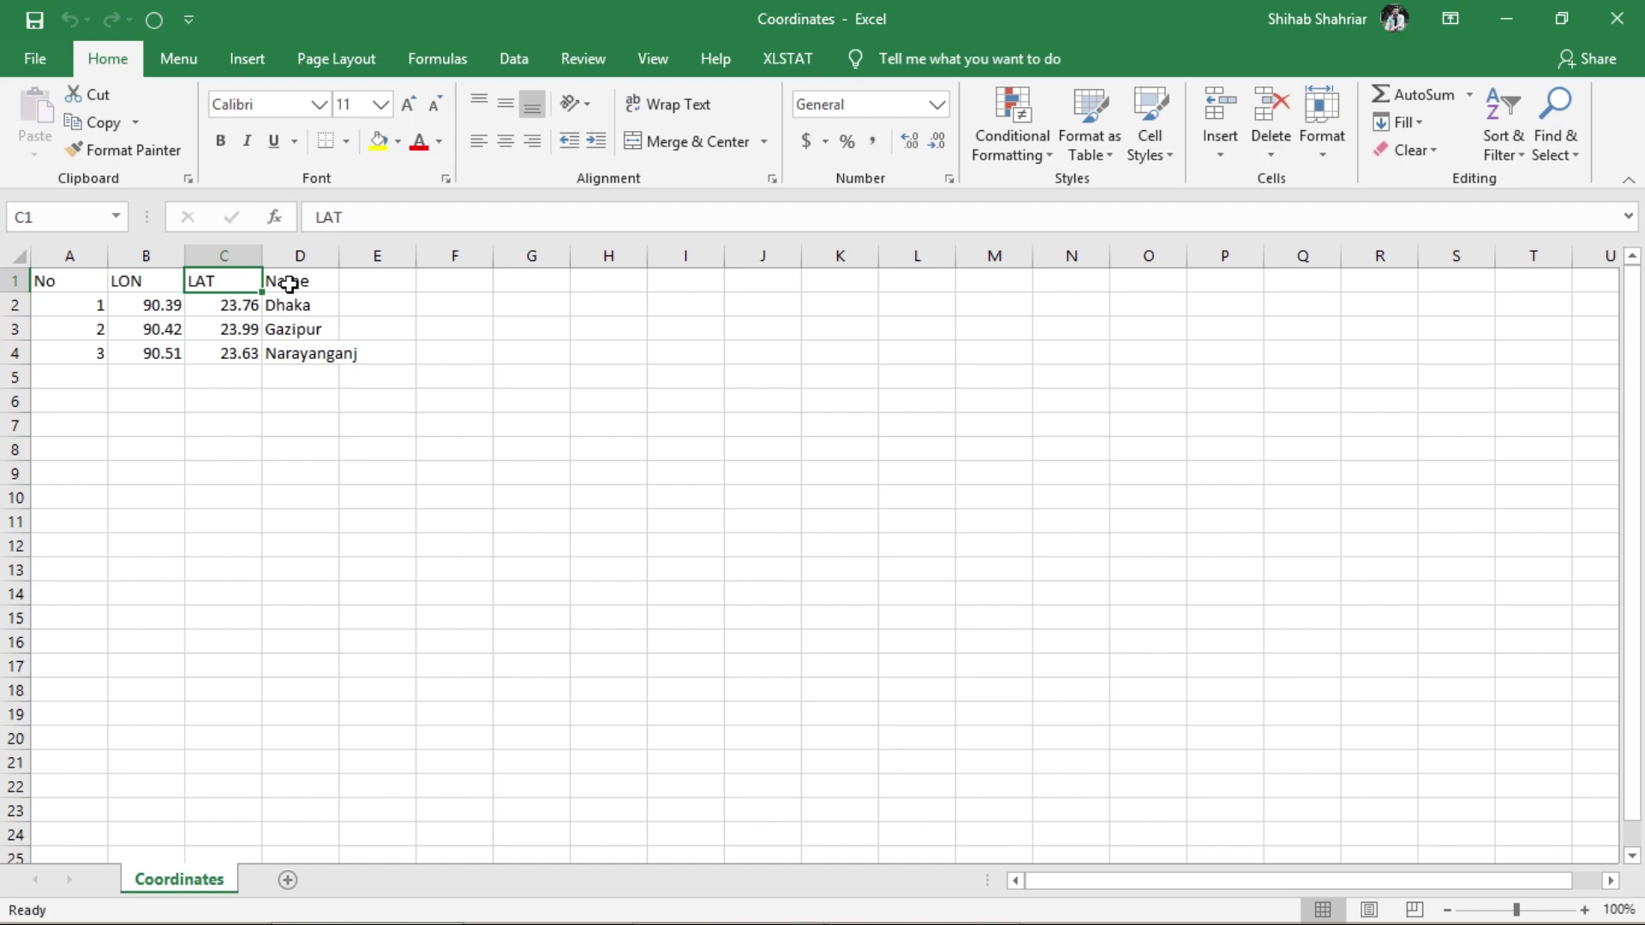
click(285, 281)
click(304, 311)
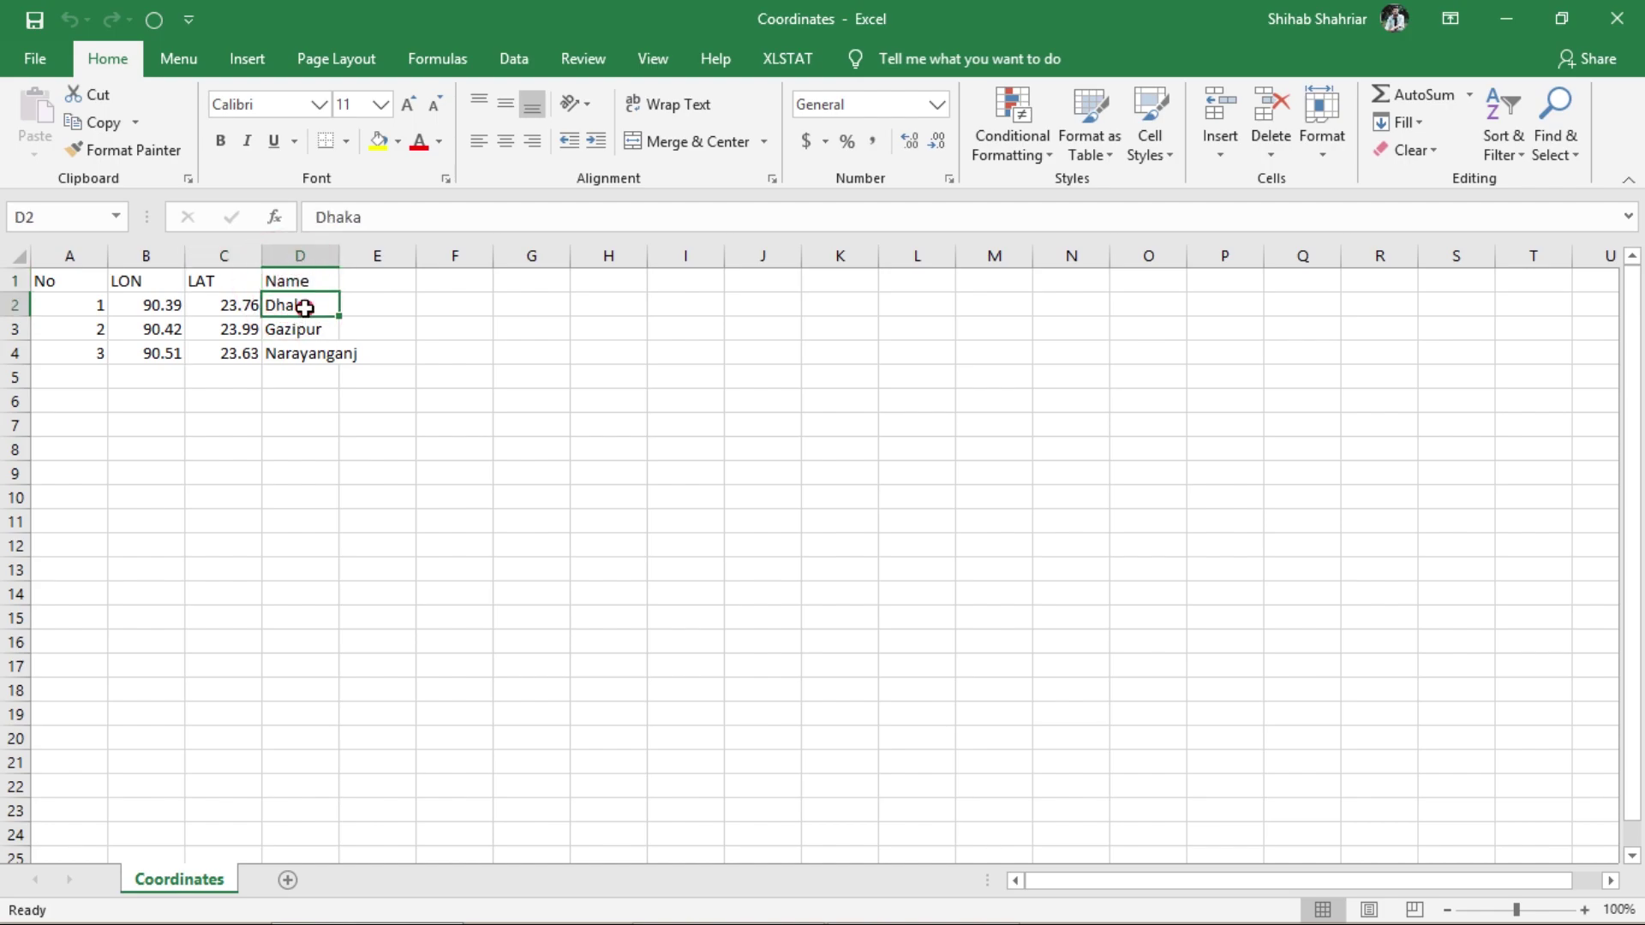
click(150, 305)
drag(150, 305, 221, 346)
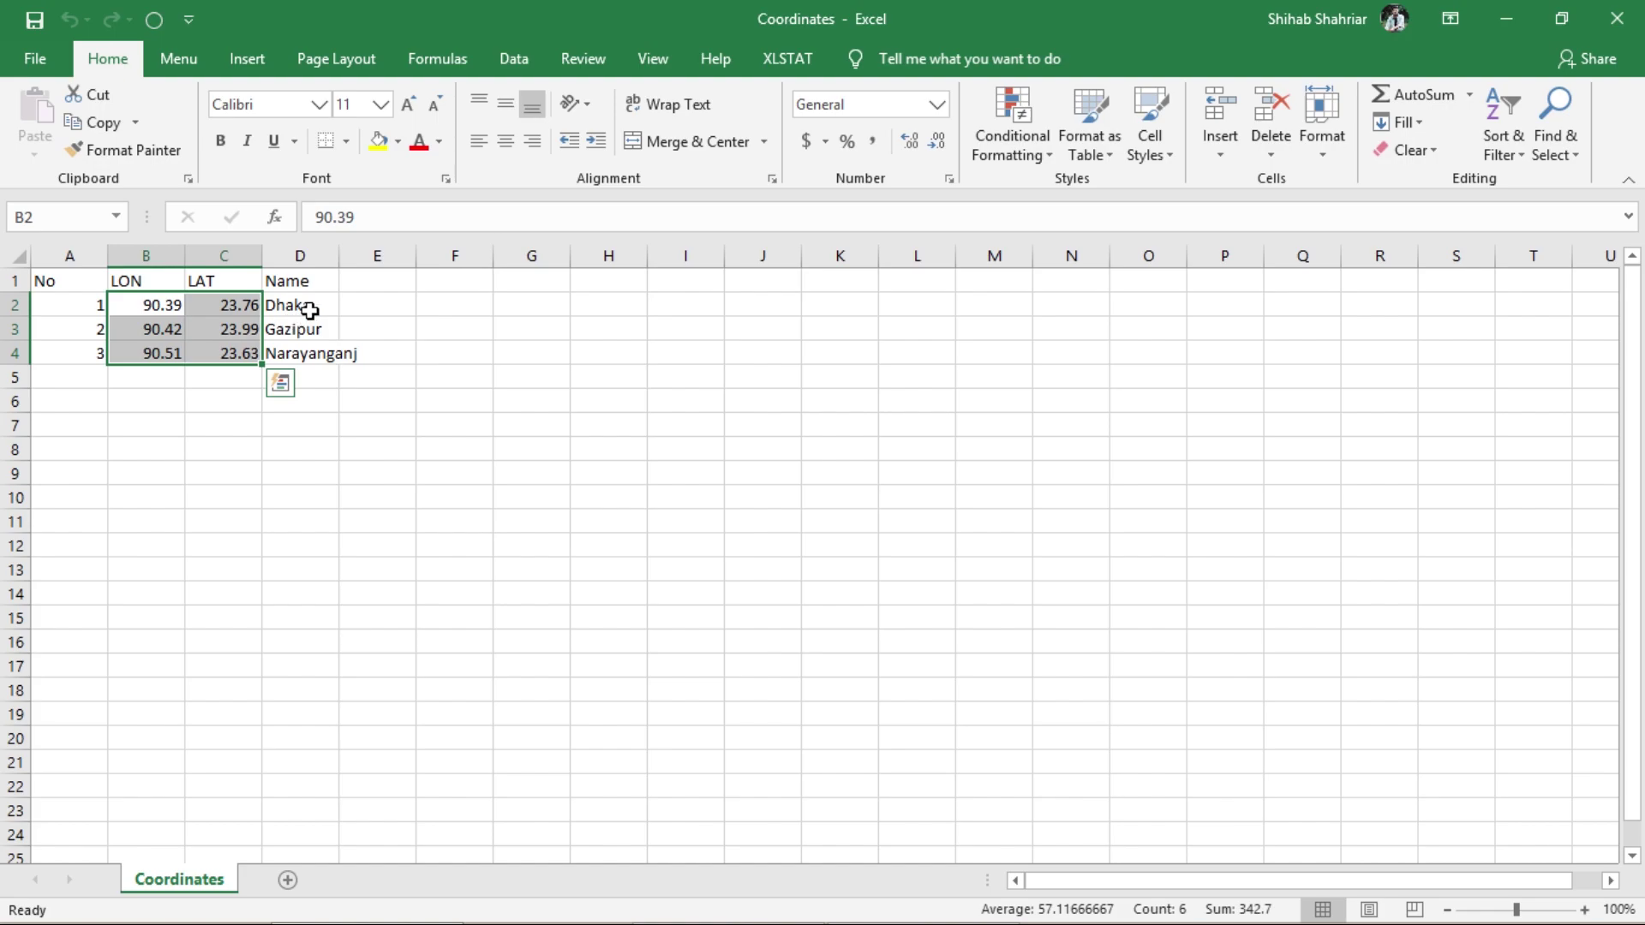
click(310, 310)
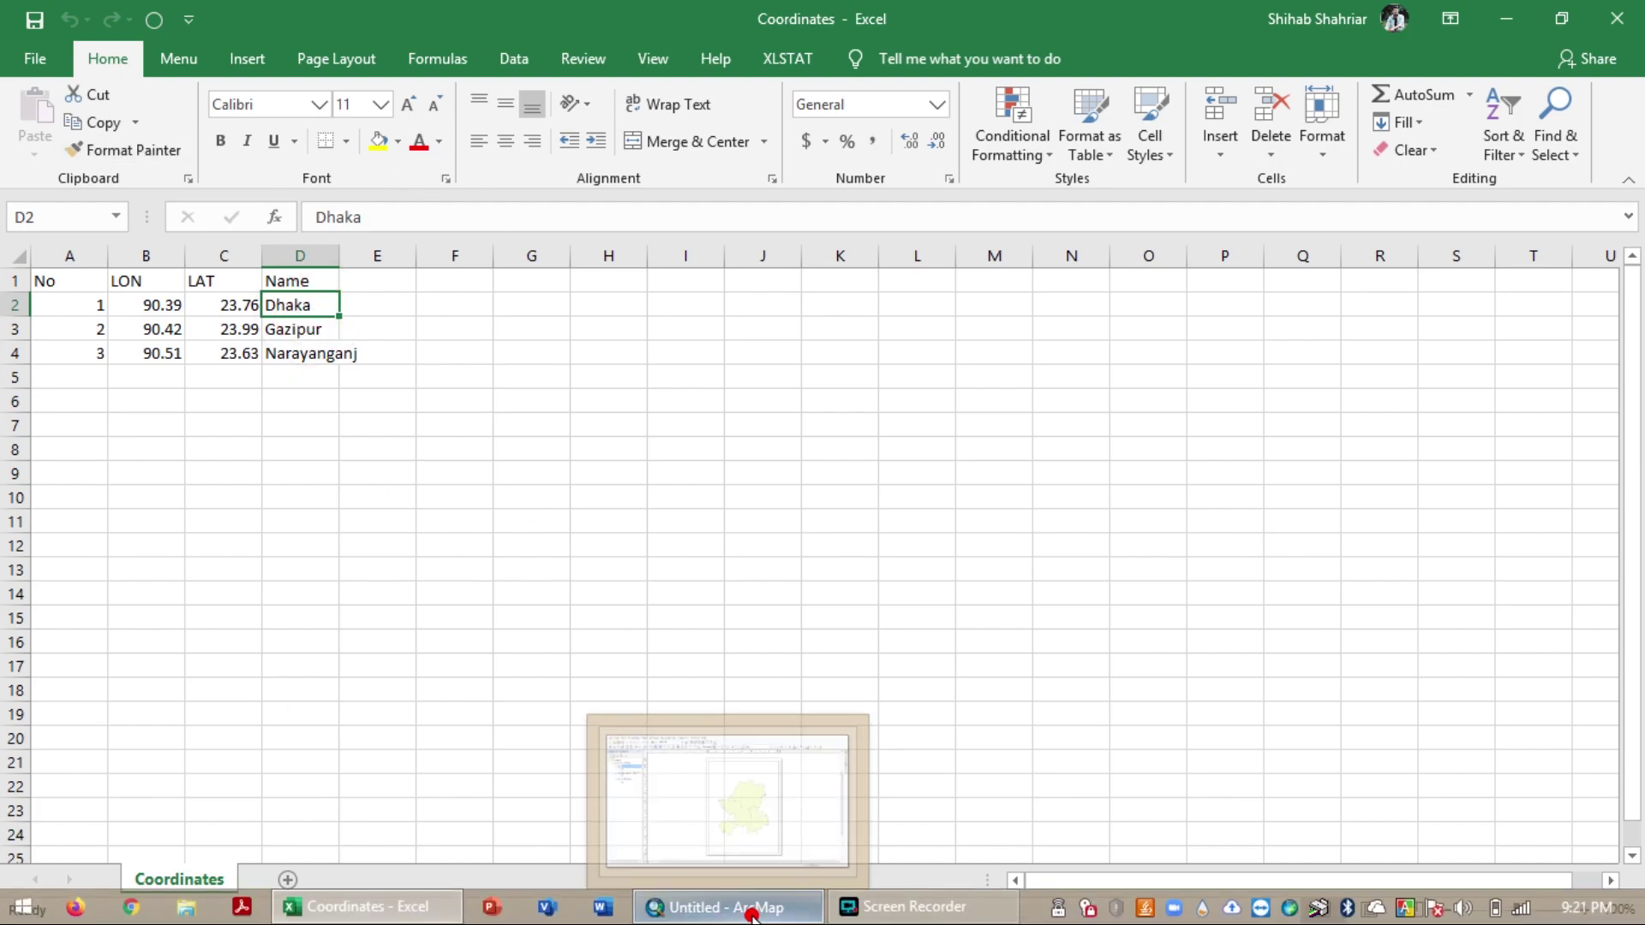
- Switch back to ArcMap and connect to the Desktop folder as a source for adding data
click(753, 914)
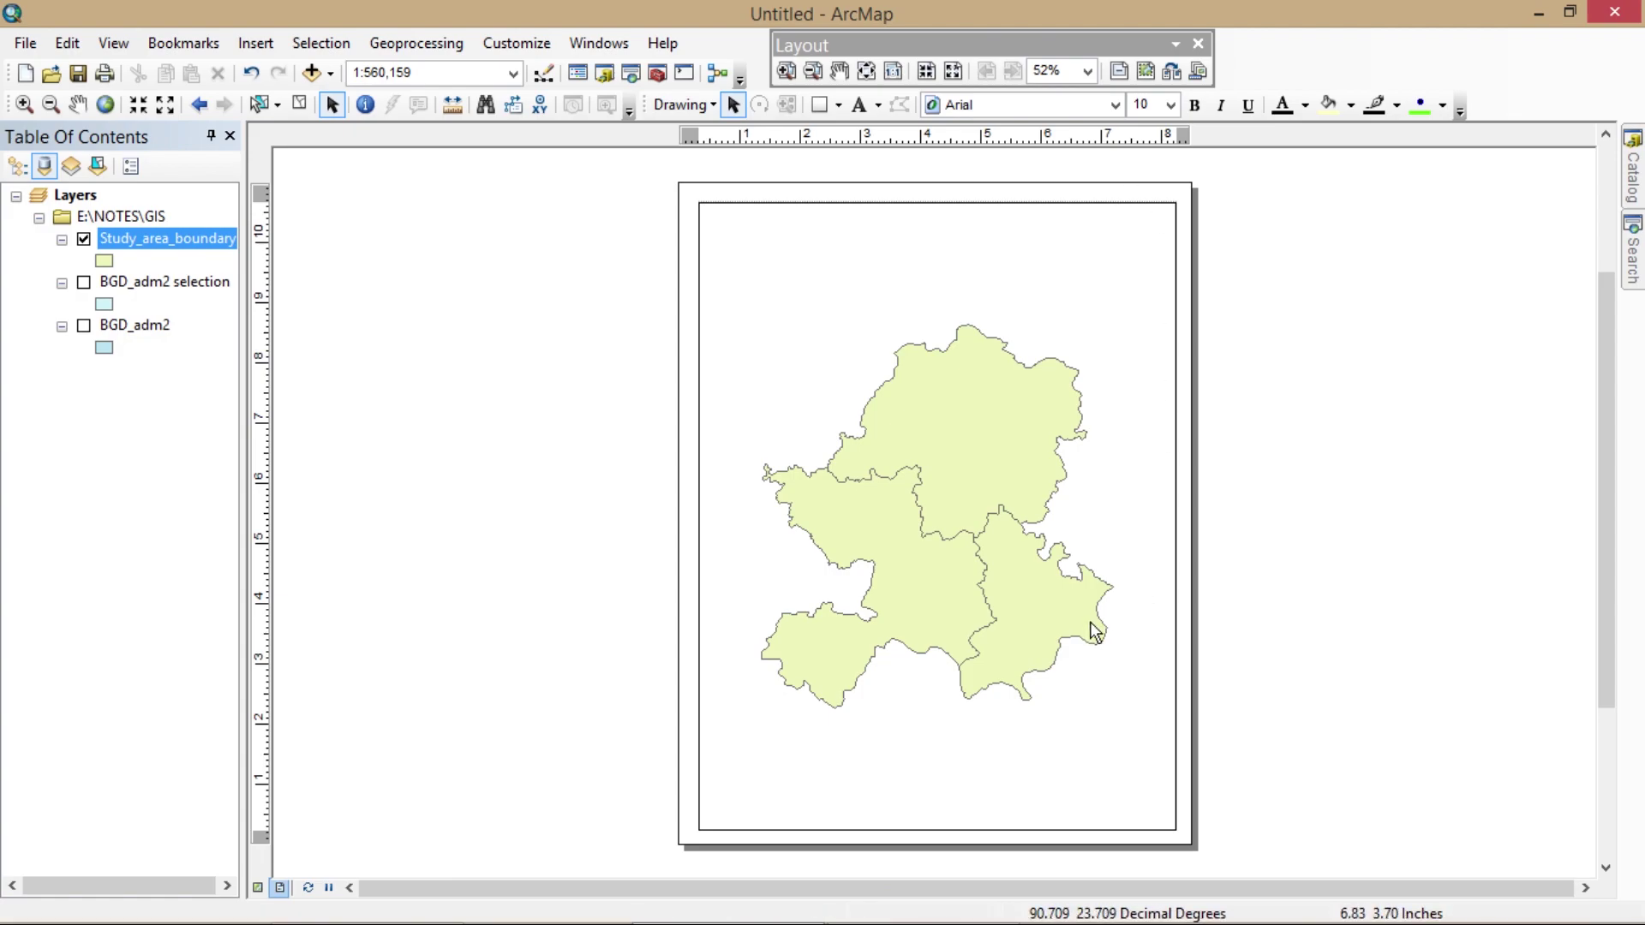
click(311, 72)
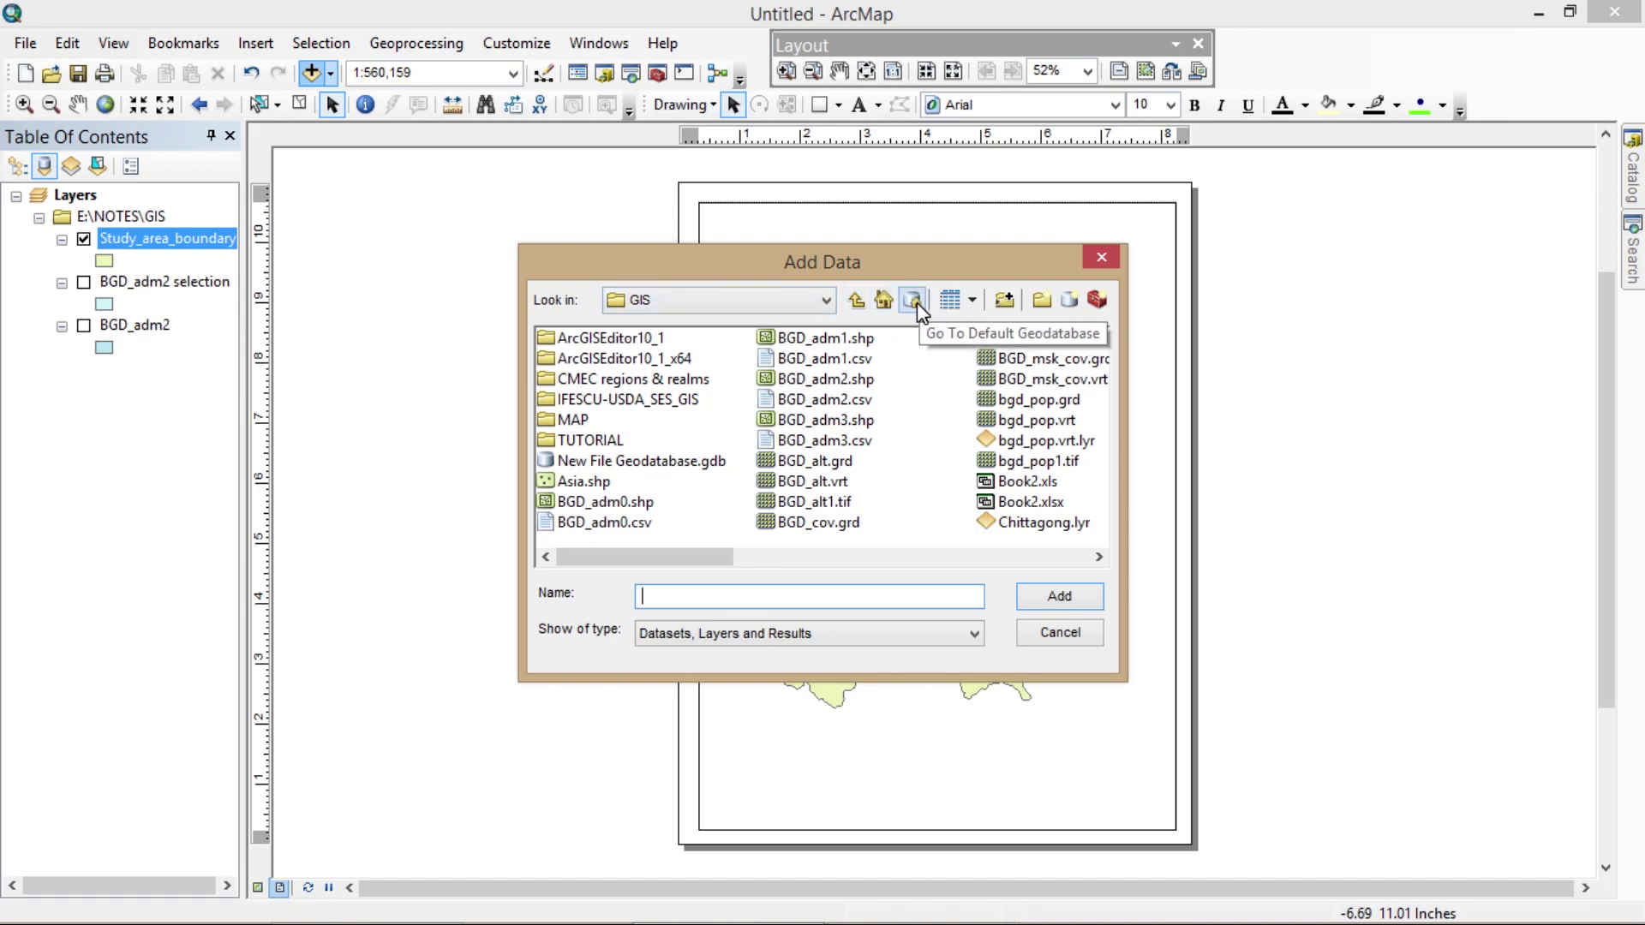
click(1004, 299)
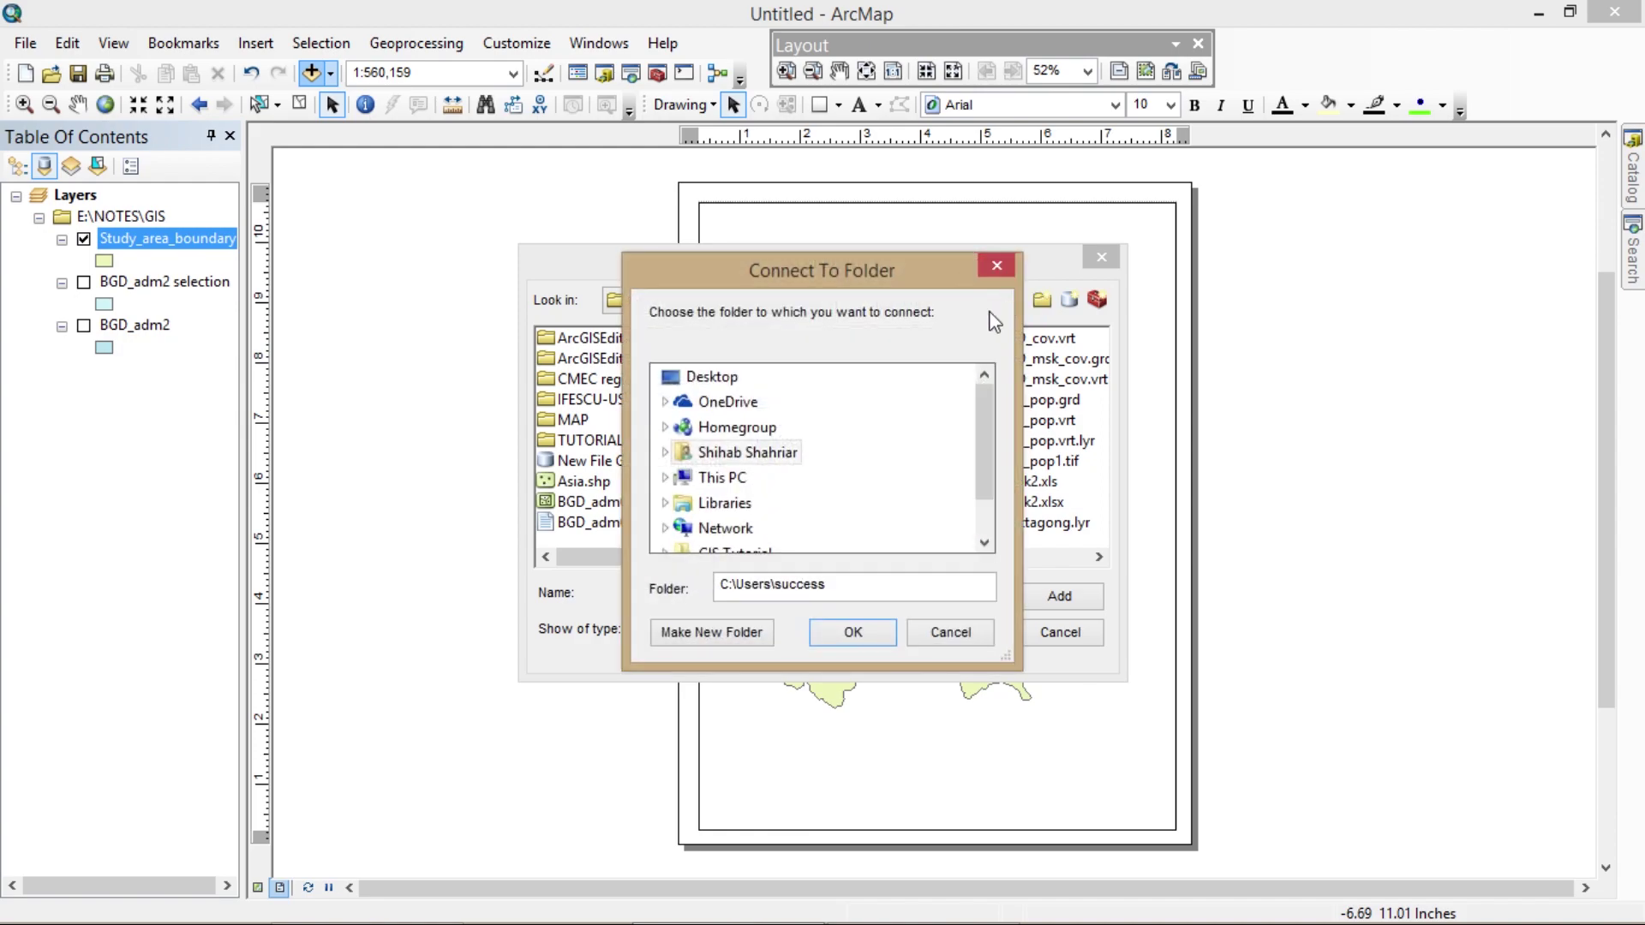
click(720, 377)
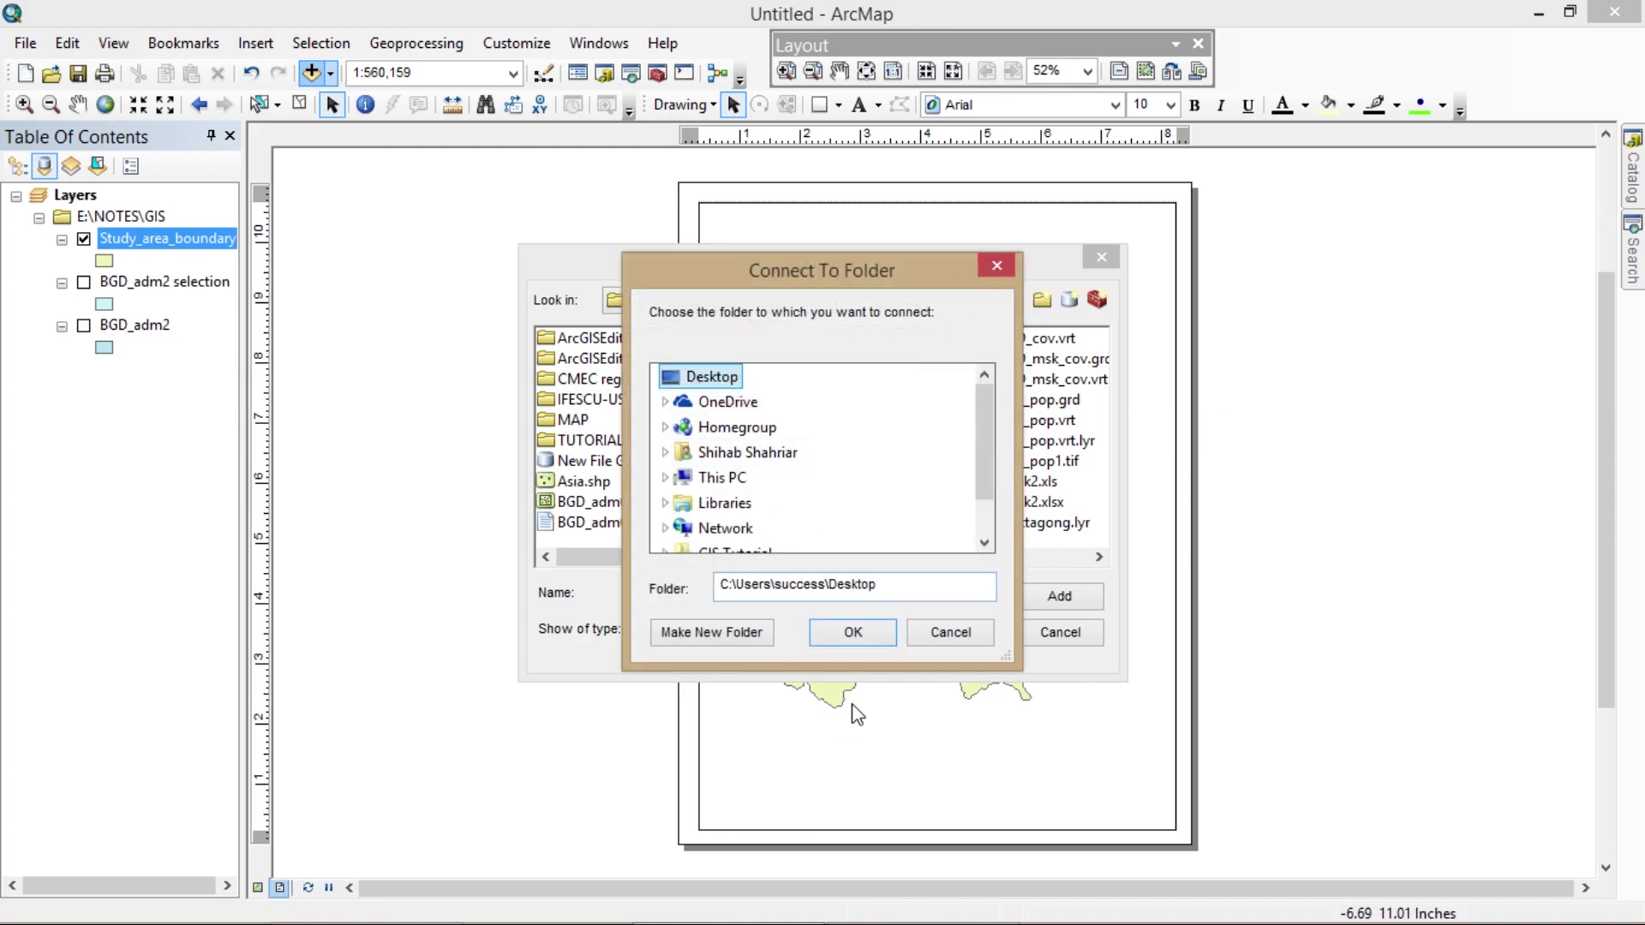
click(855, 638)
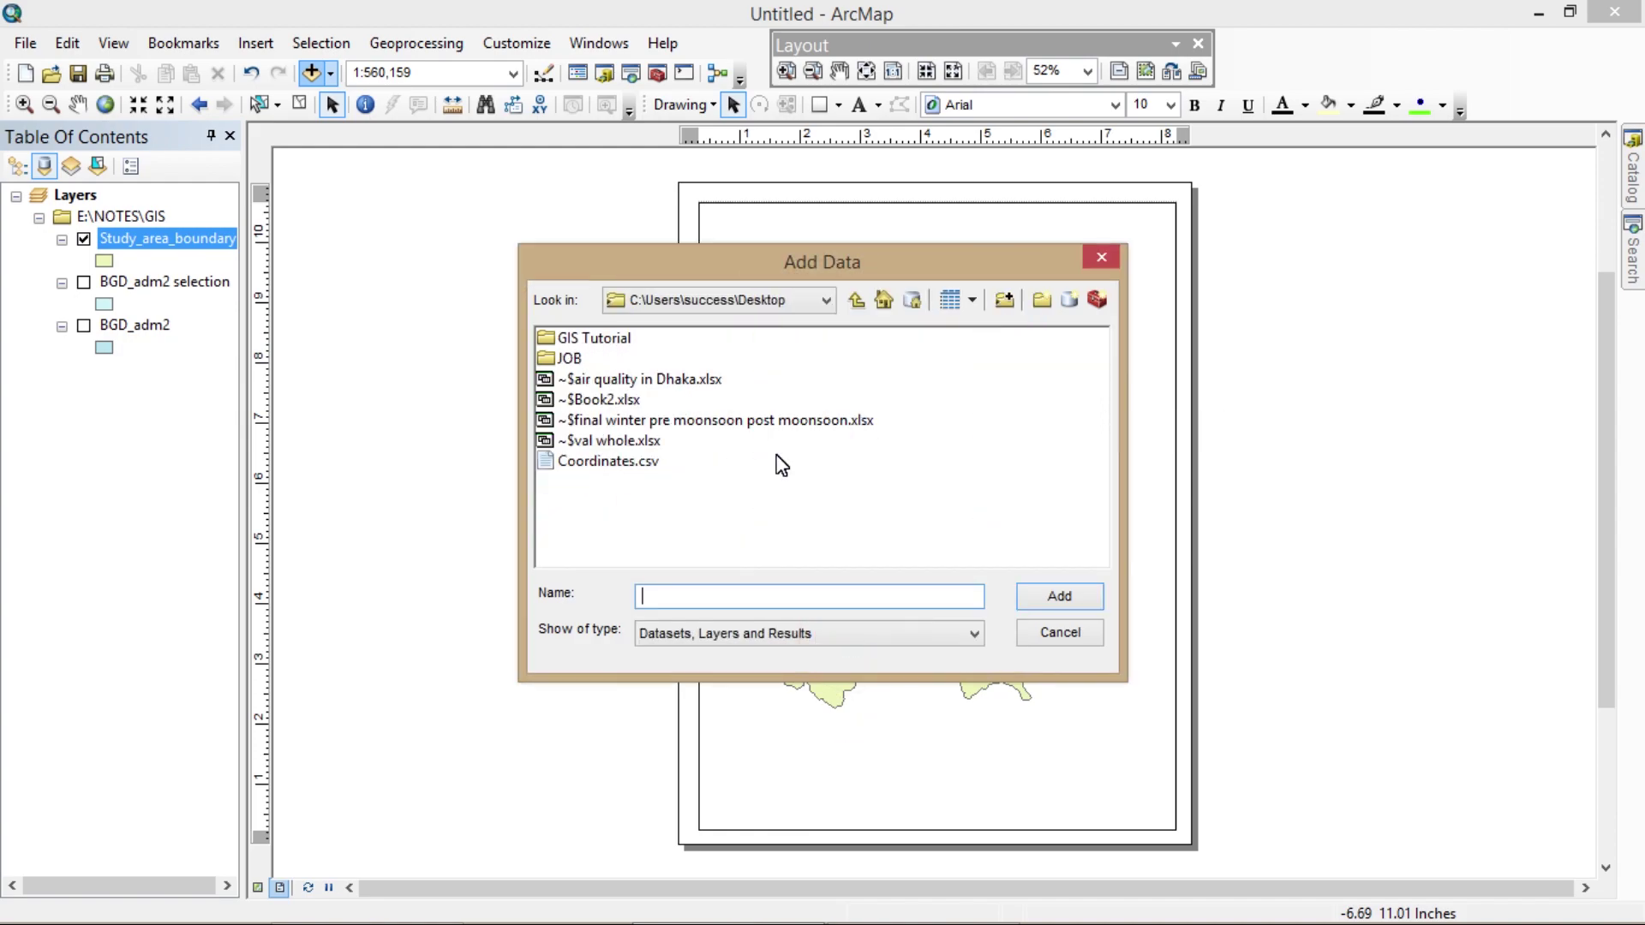
- Add Coordinates.csv to the map and display its XY data with LON as the X field and LAT as the Y field
click(624, 462)
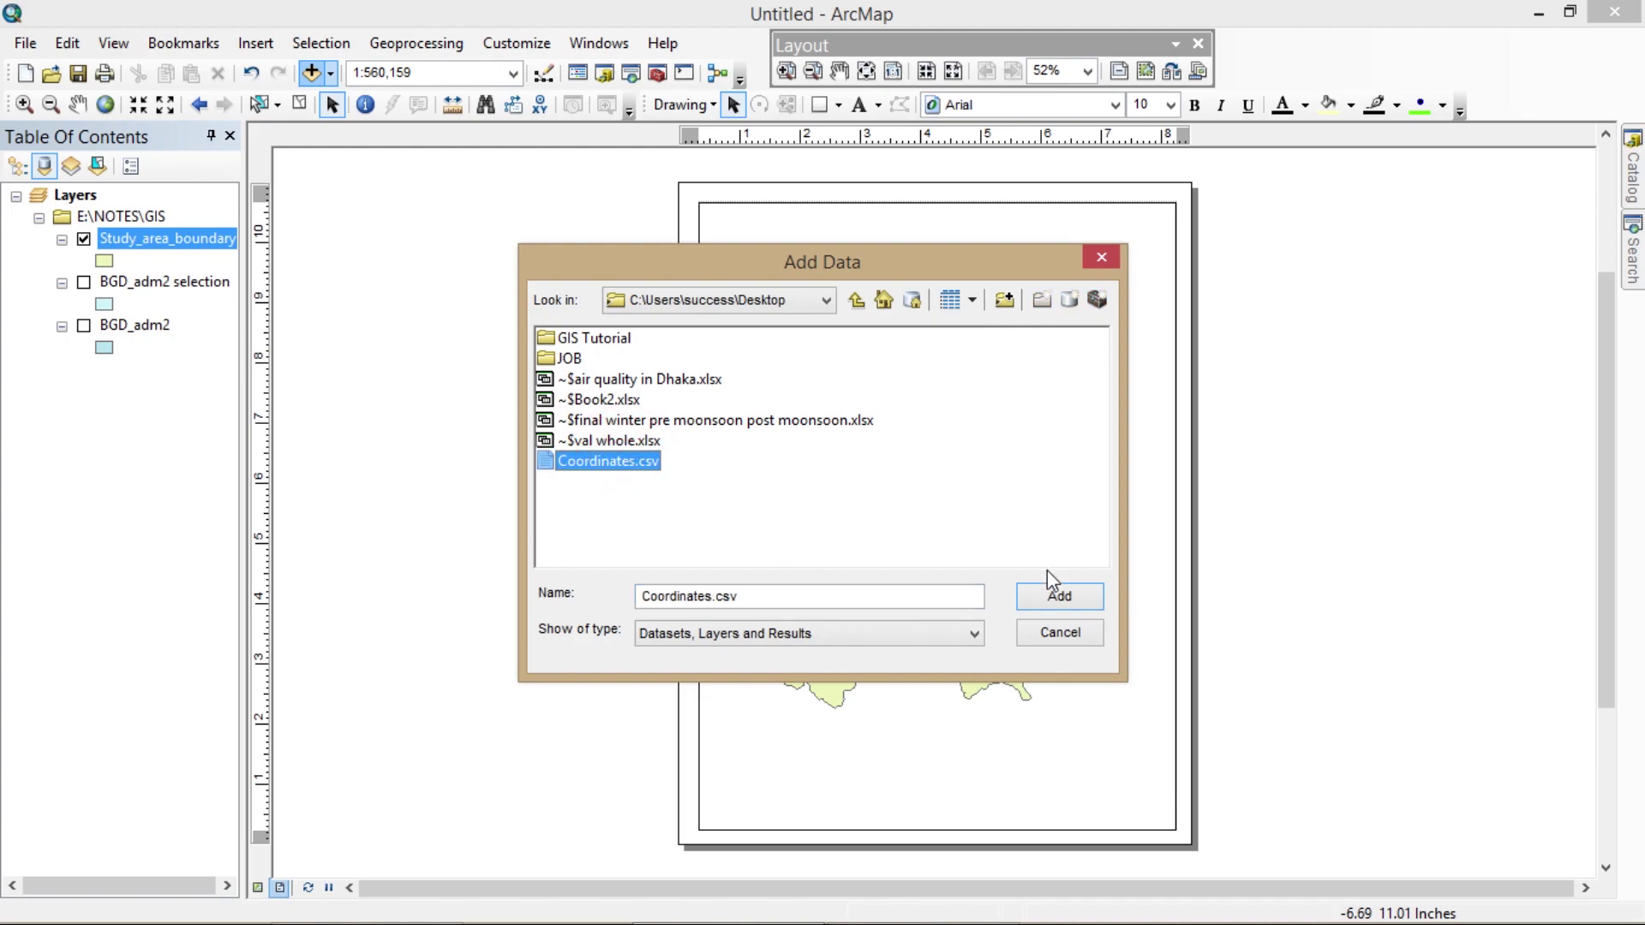
click(1055, 600)
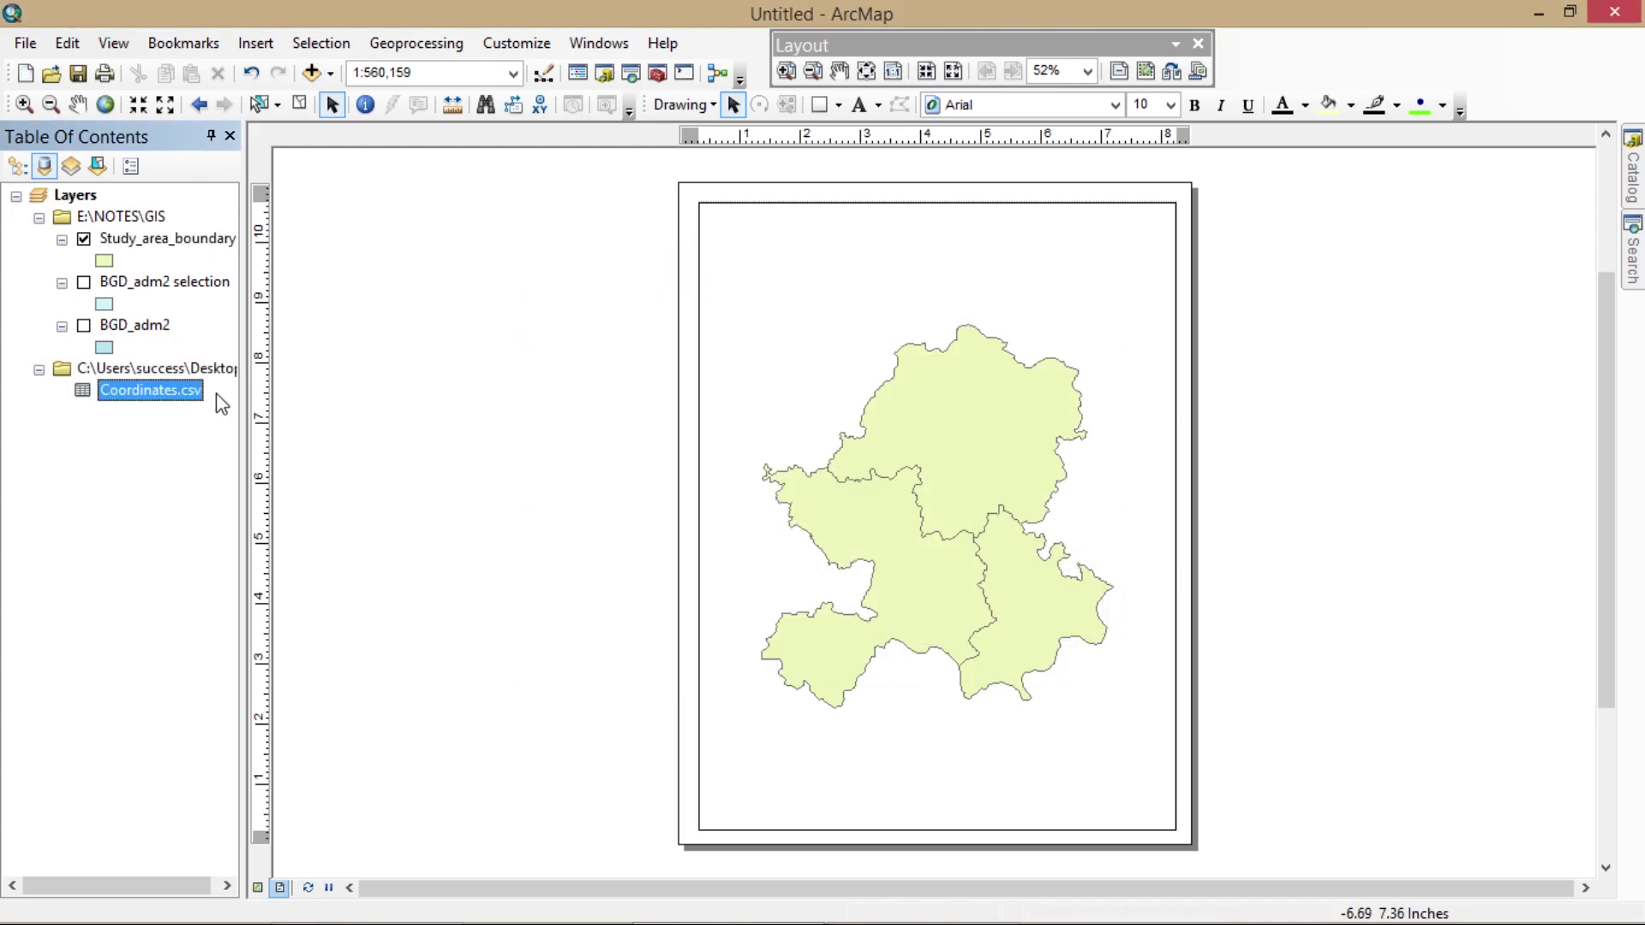
right_click(195, 396)
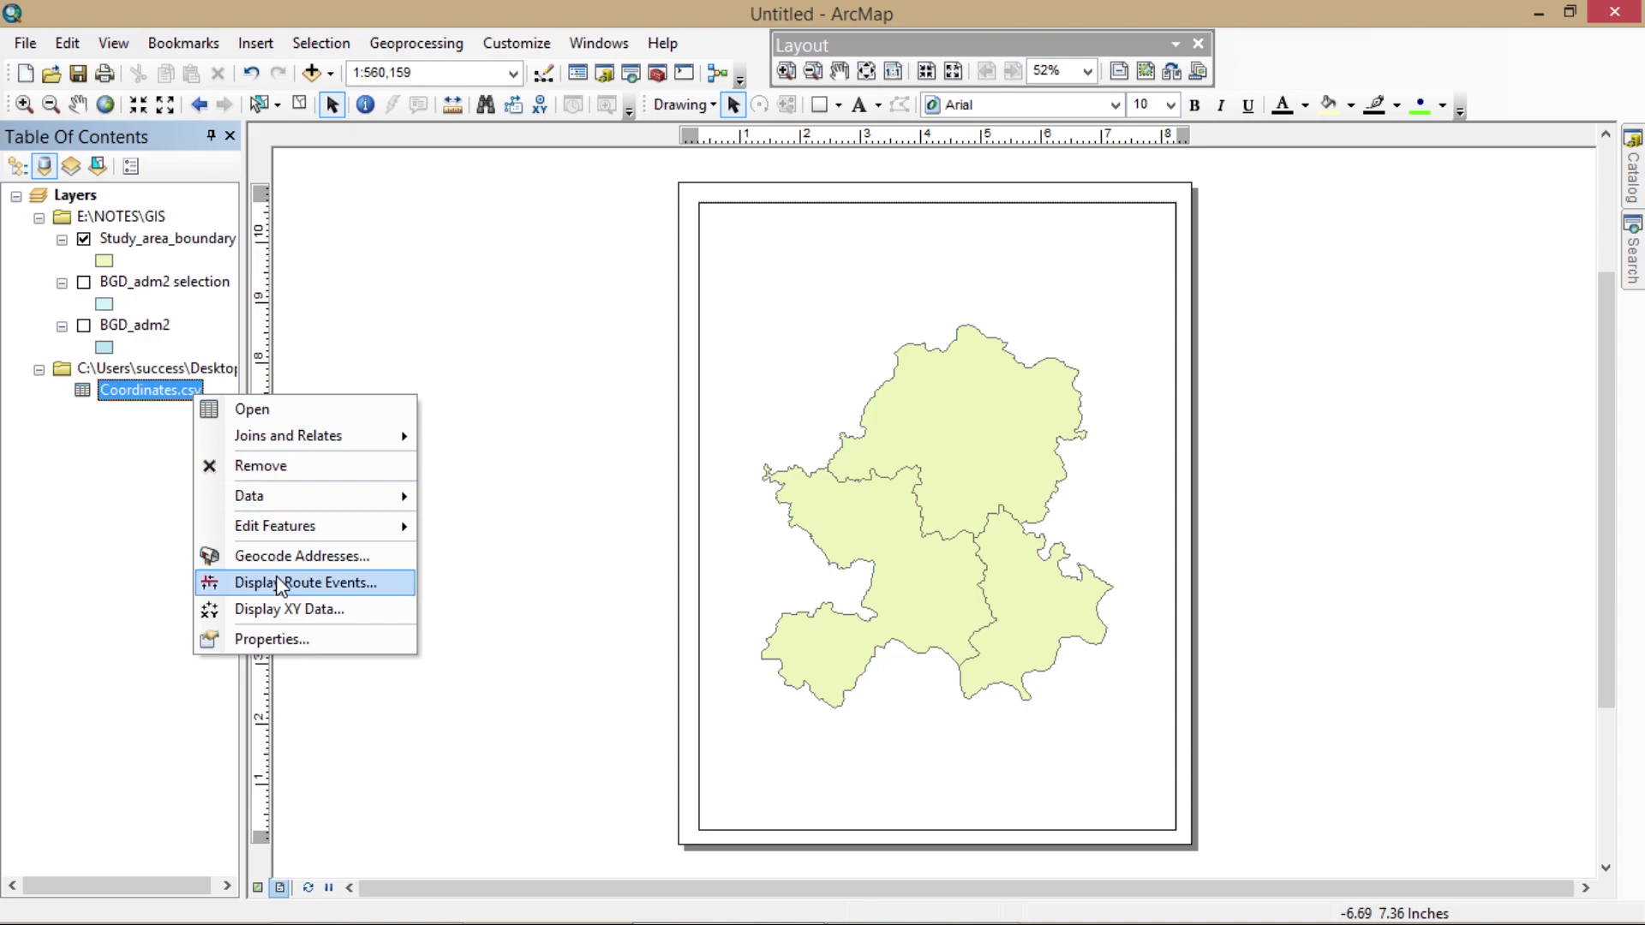
click(286, 608)
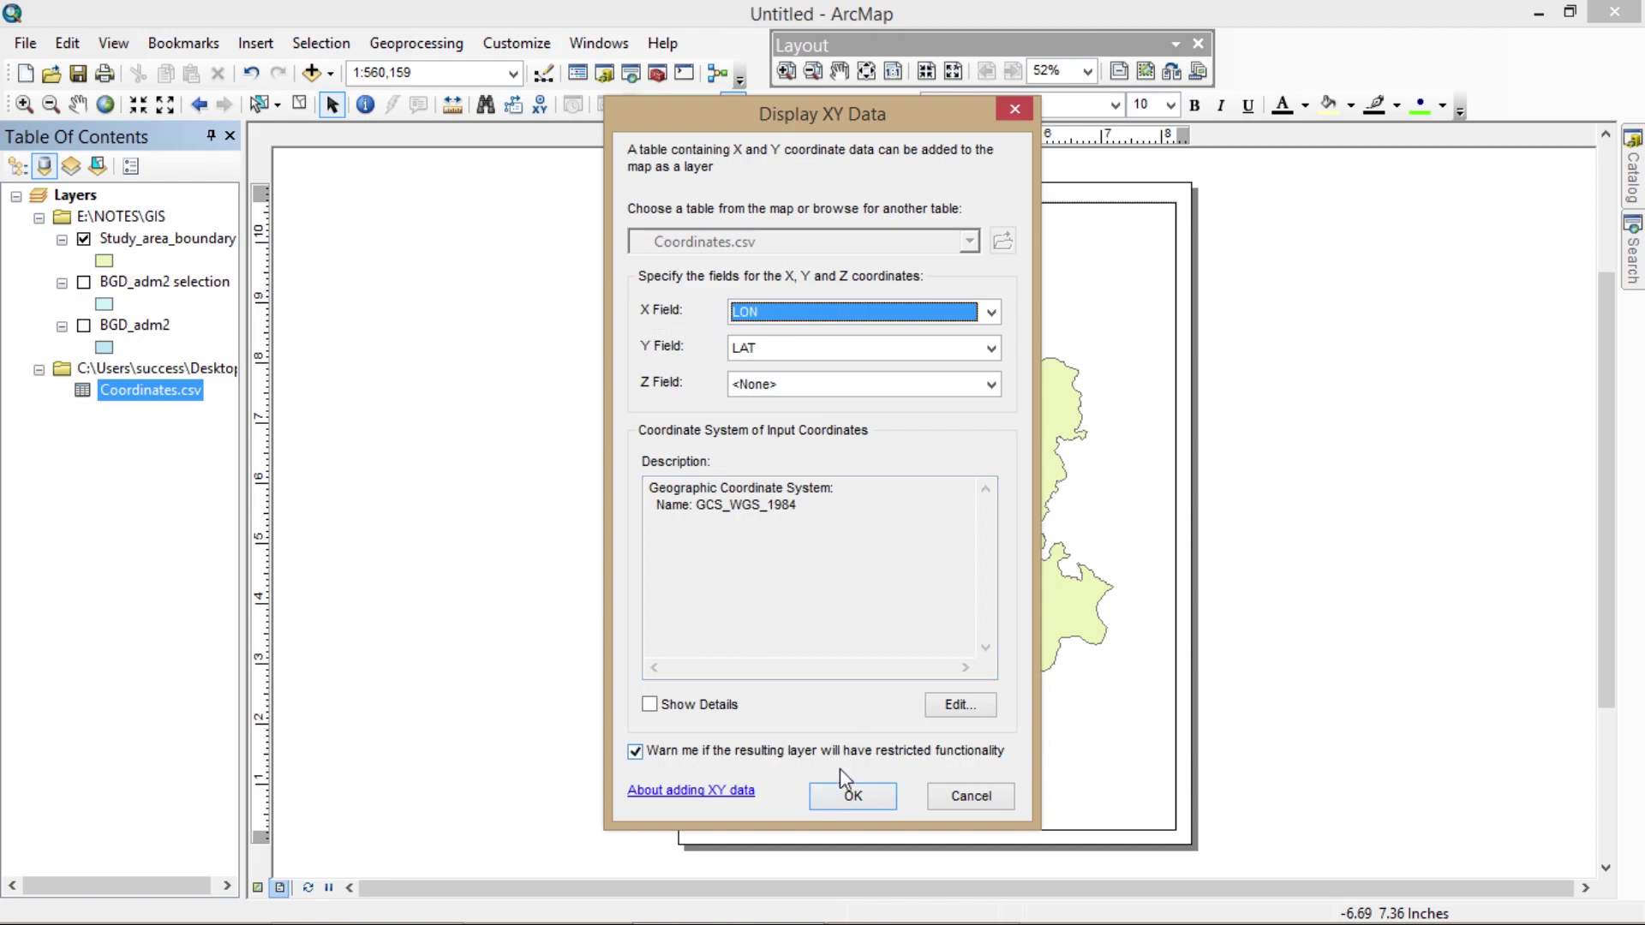
click(854, 797)
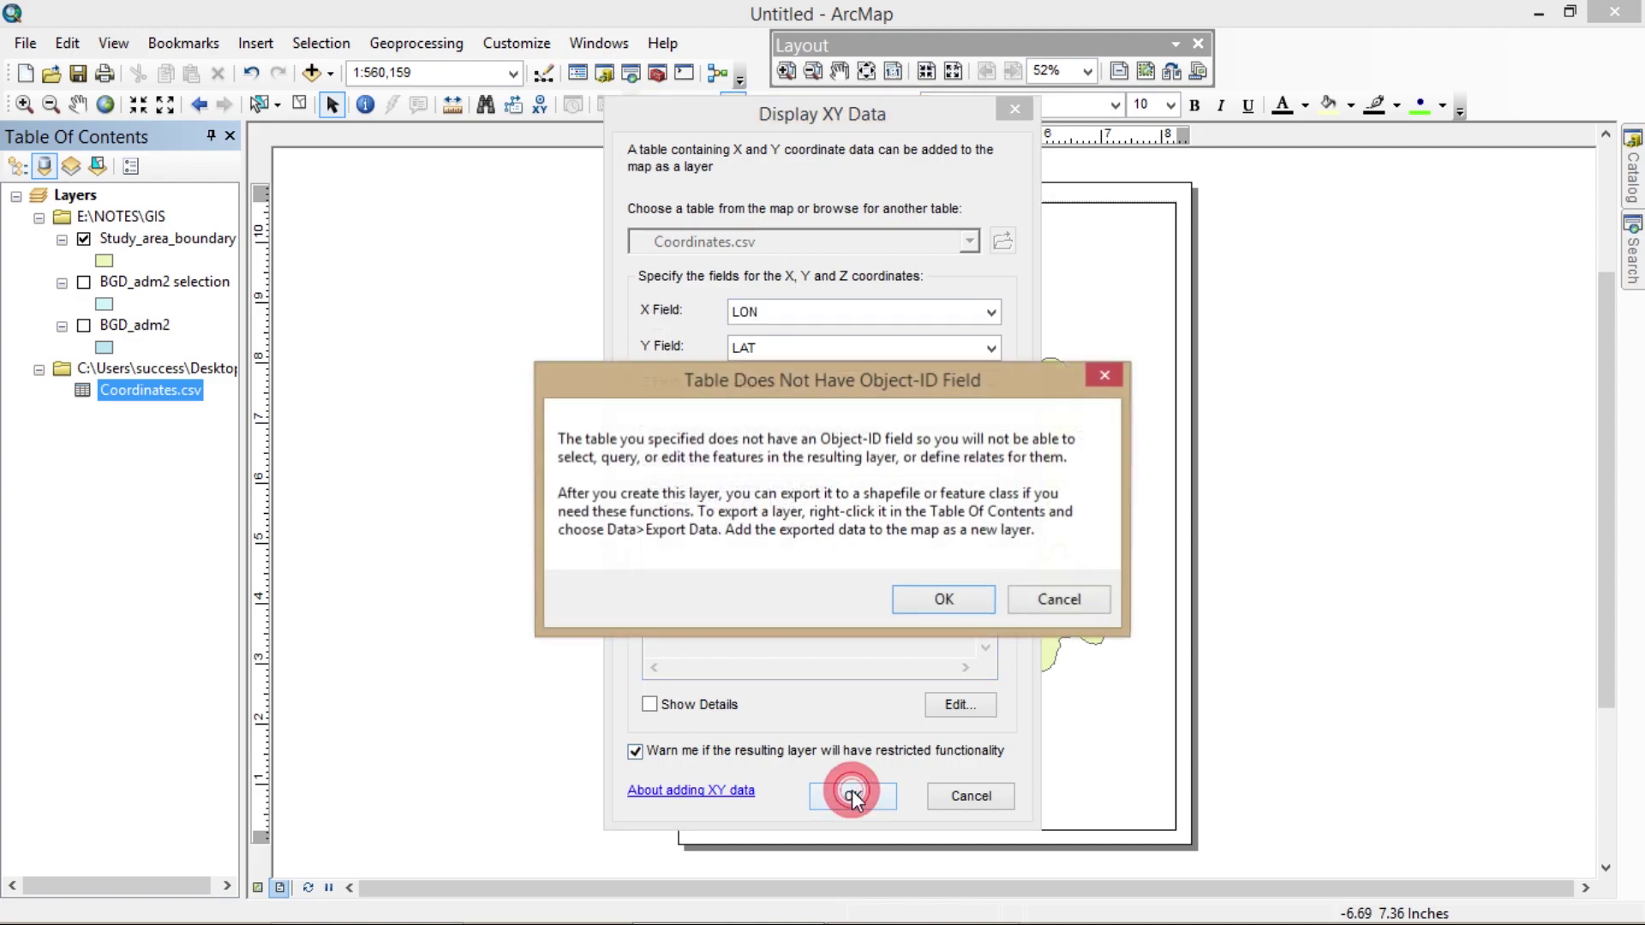
click(949, 607)
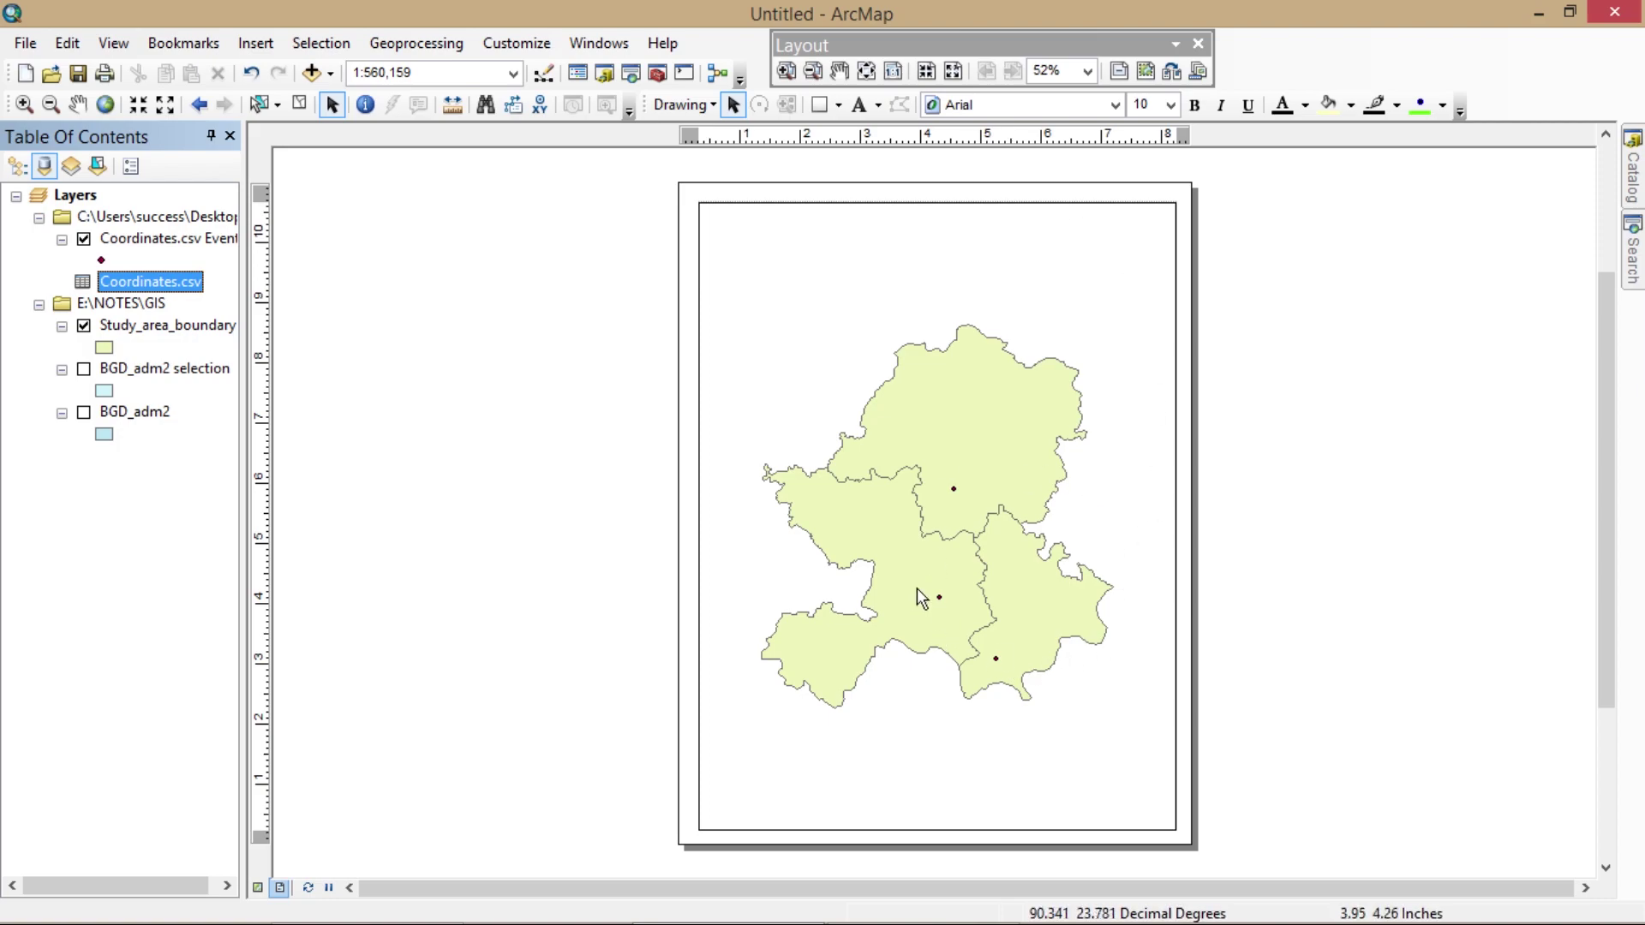
- Change the Coordinates.csv Events point symbol to Circle 1 and colour it red
click(102, 261)
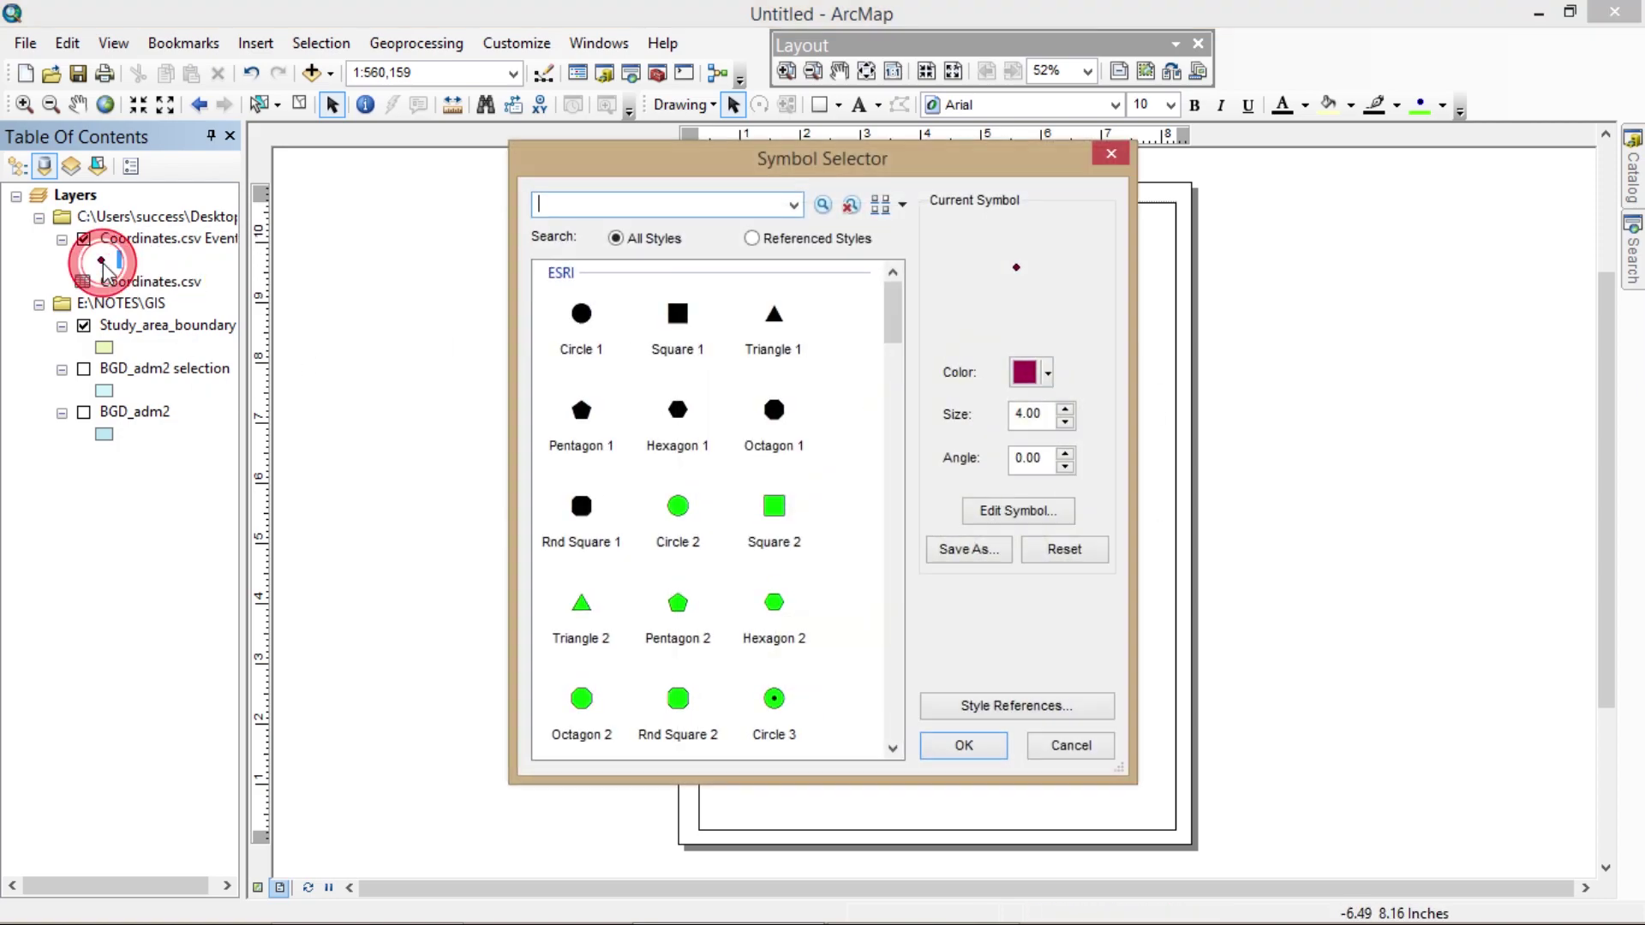
double_click(582, 315)
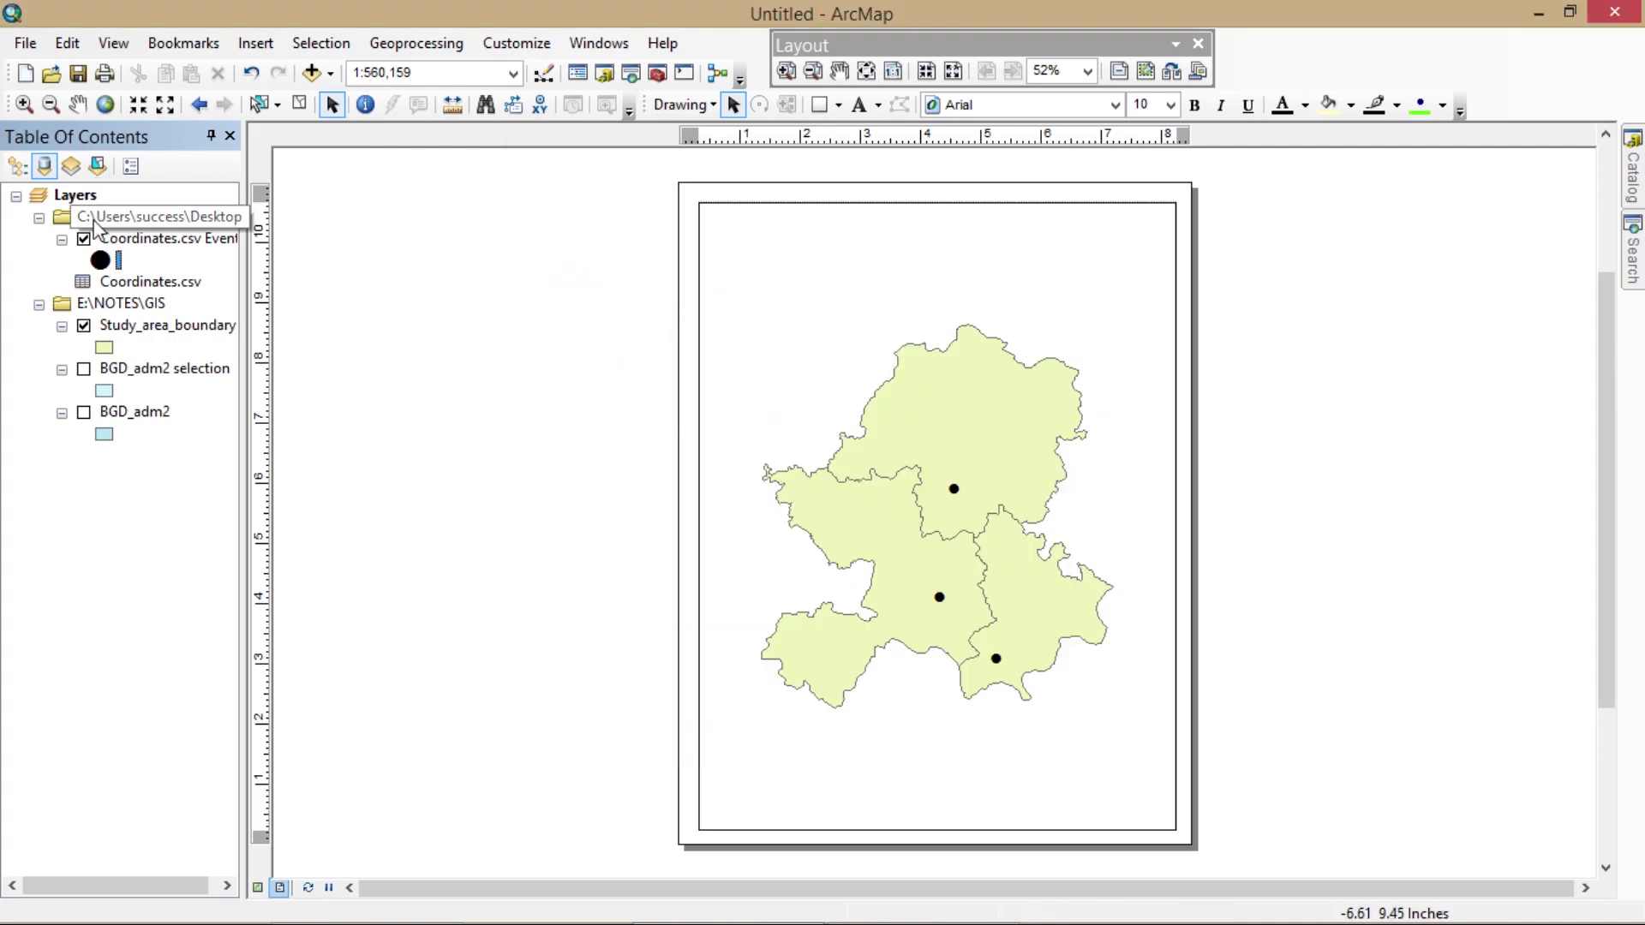
click(102, 260)
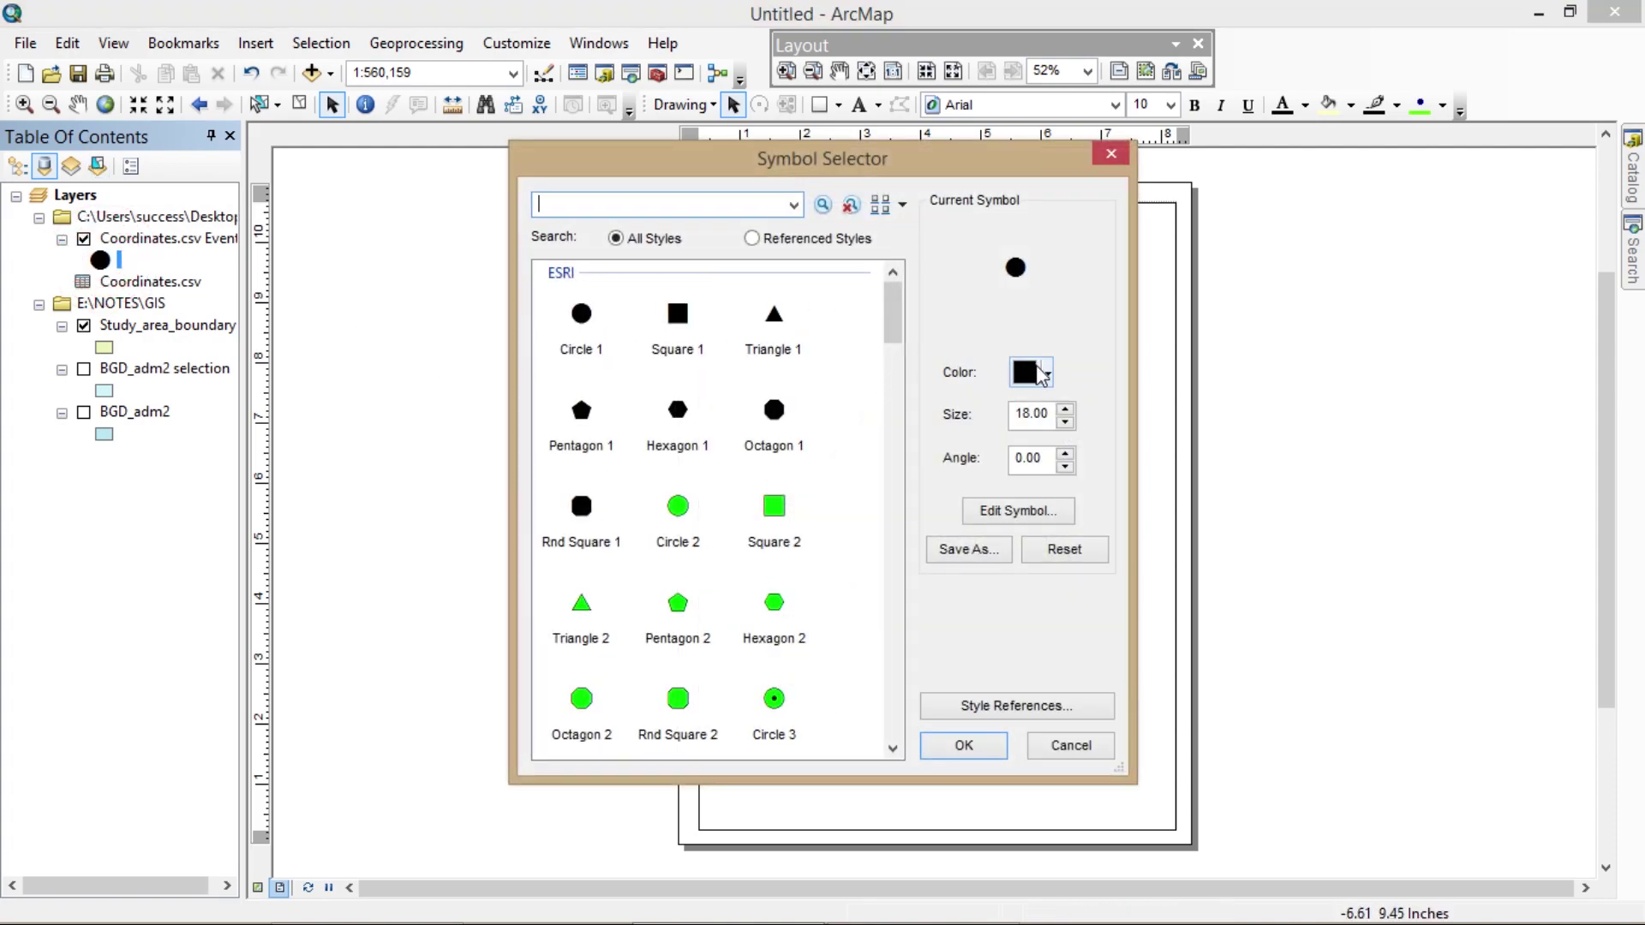
click(1041, 375)
click(1047, 502)
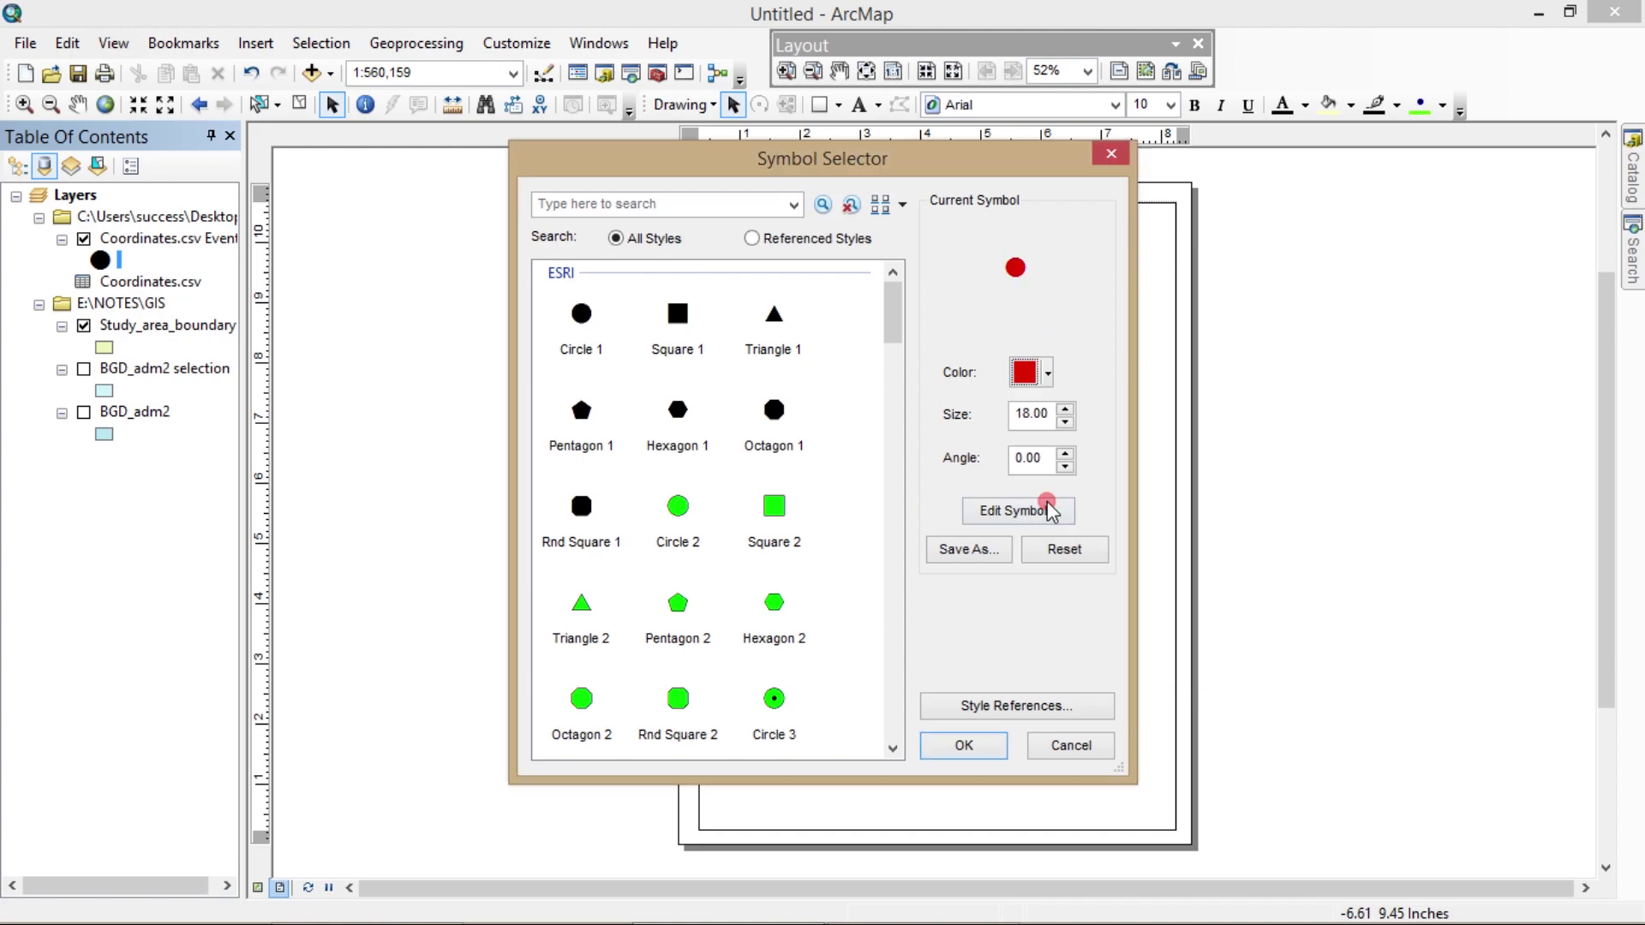
click(965, 748)
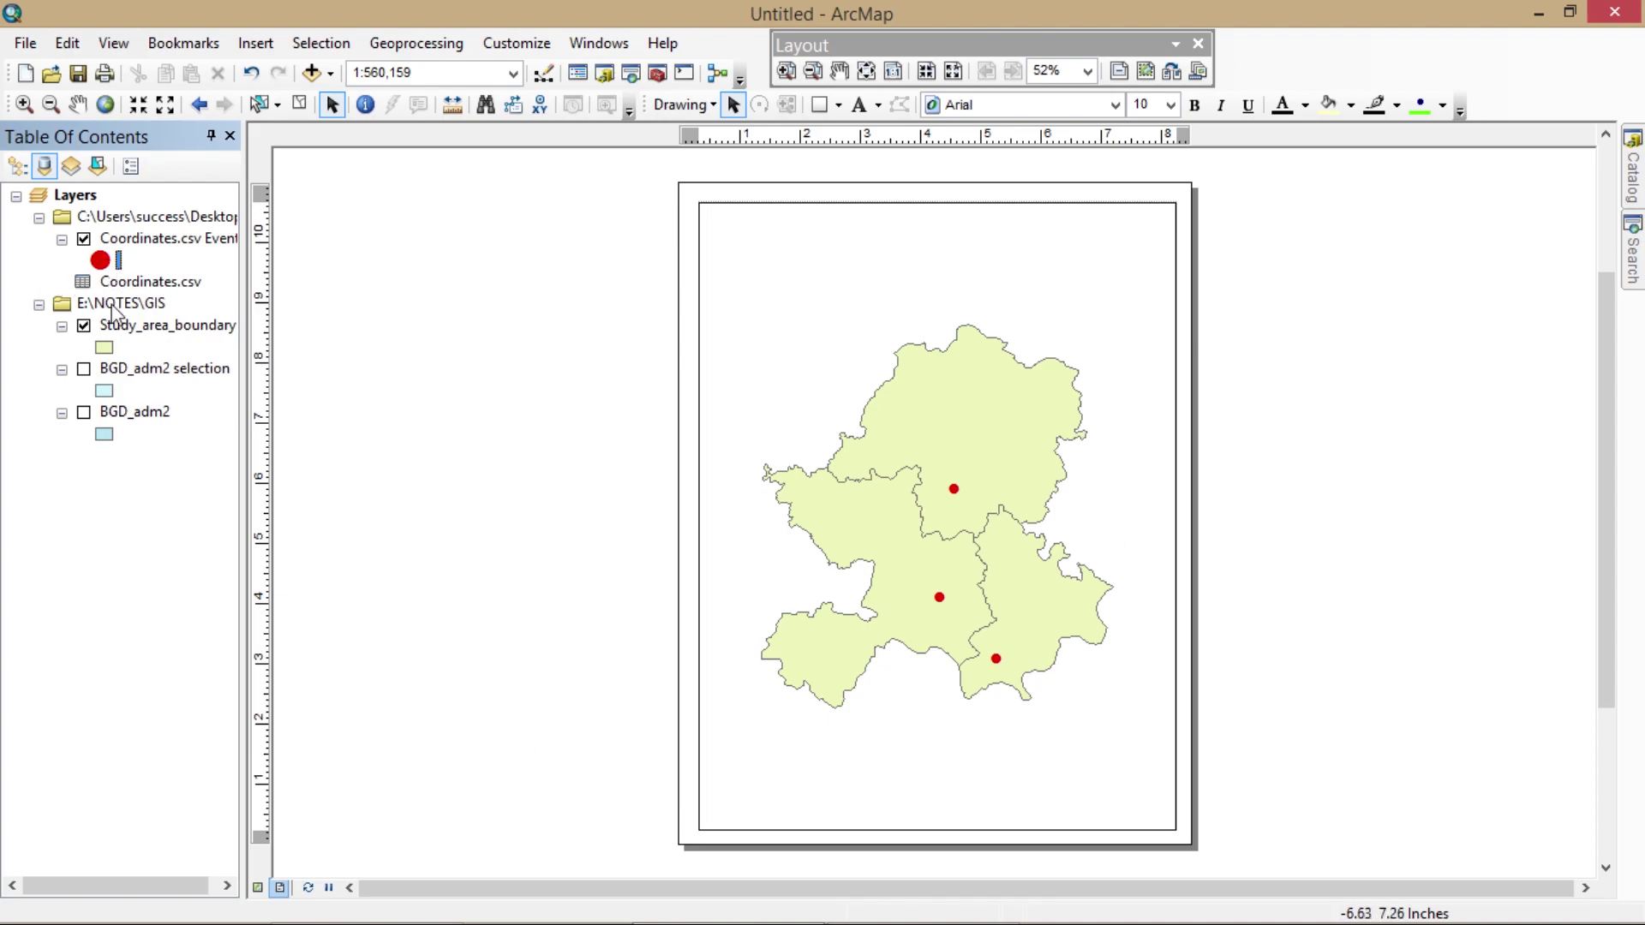
- Add the Topographic basemap beneath the study area layers
click(329, 74)
click(361, 130)
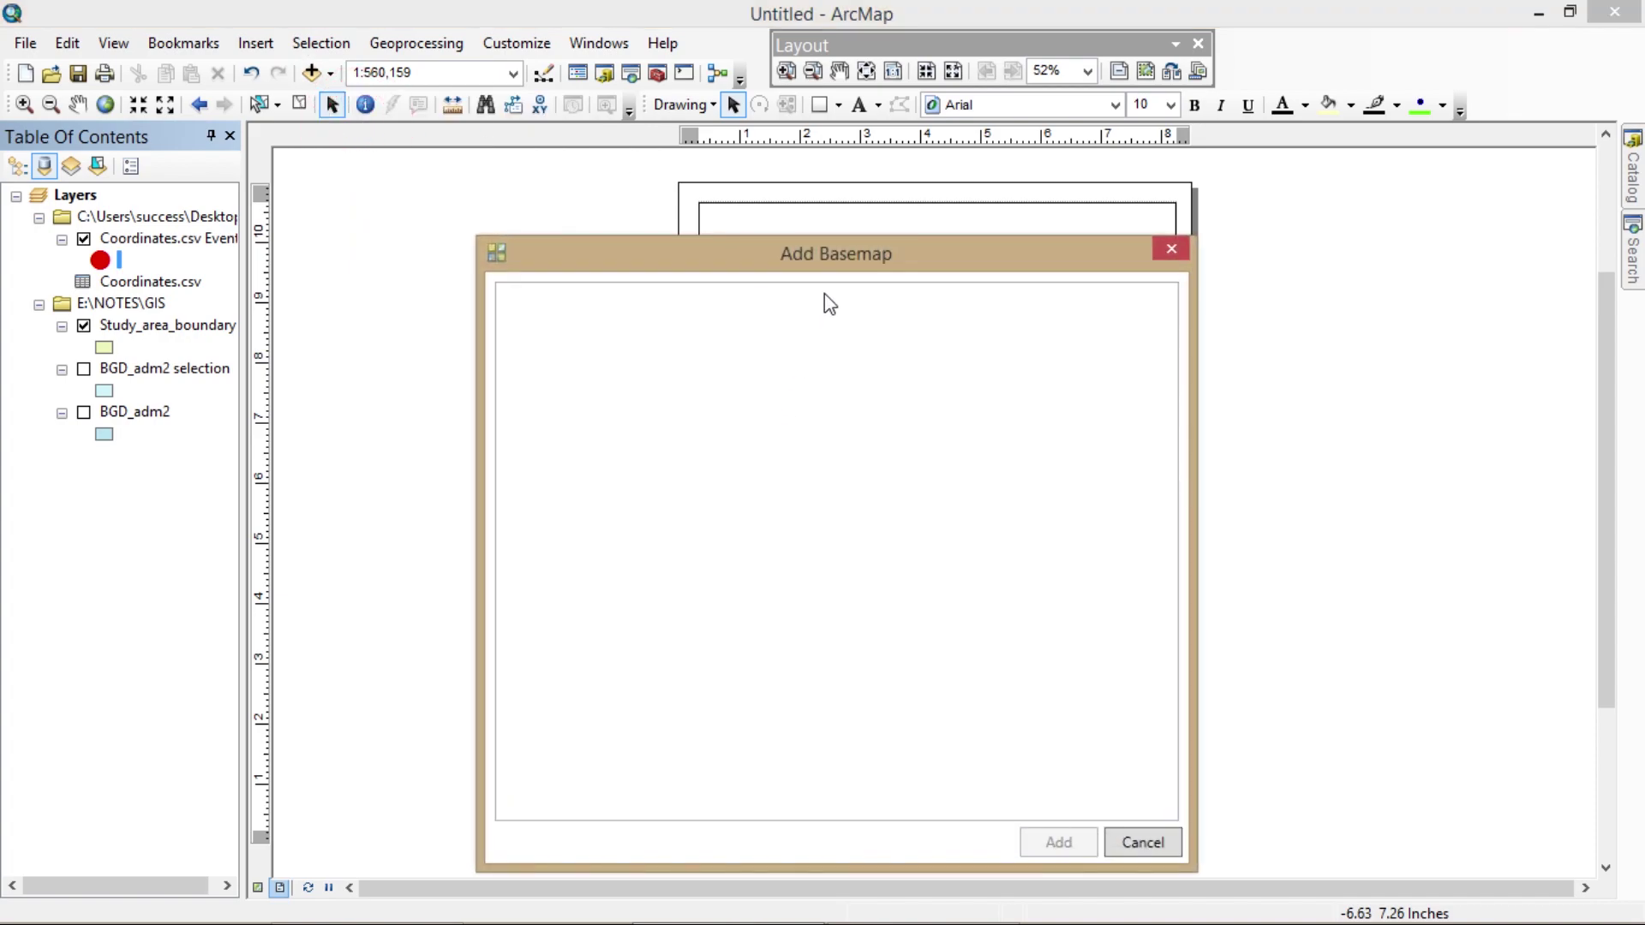
click(586, 597)
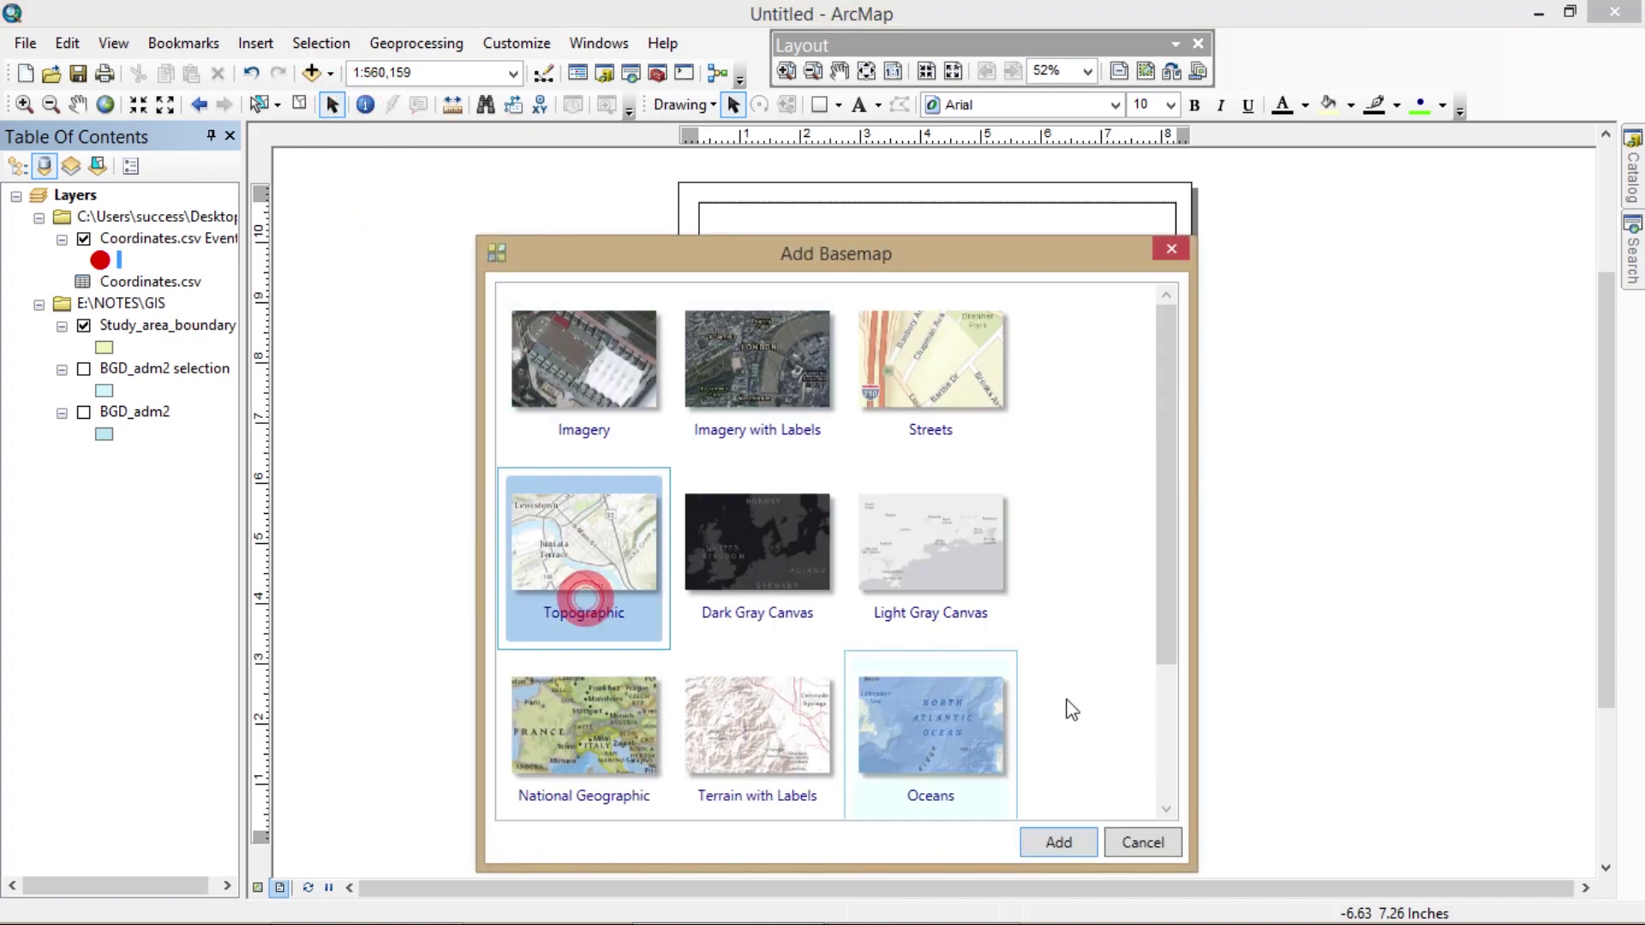
click(1052, 842)
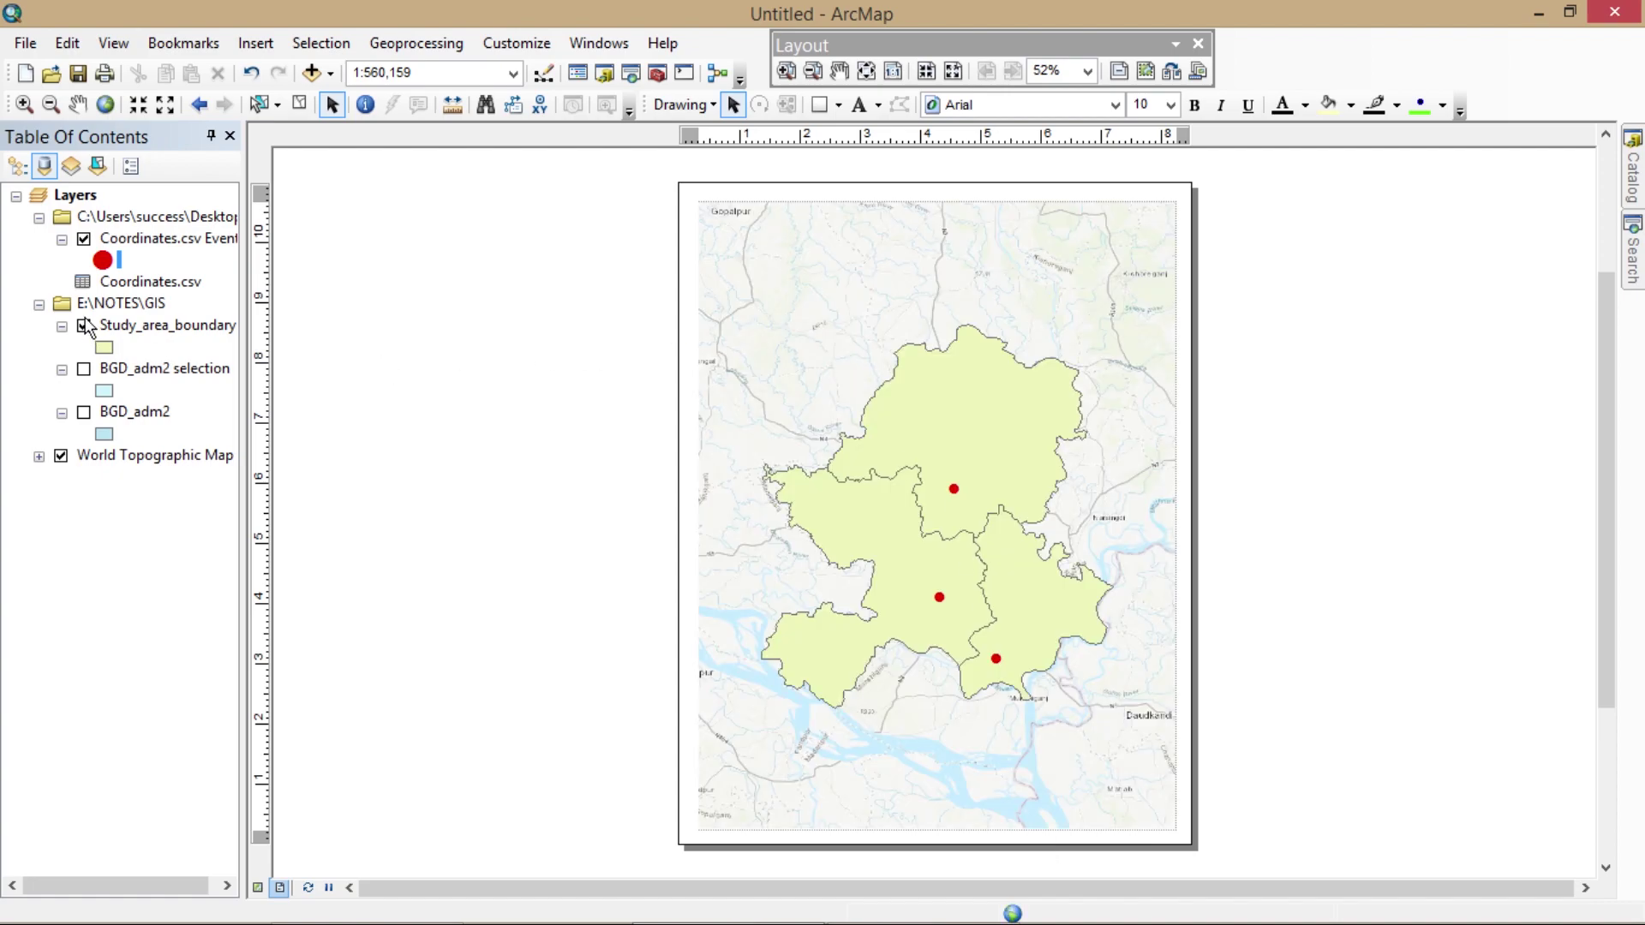
- Set the Study_area_boundary symbol to Hollow and select the data frame on the page
click(108, 347)
click(104, 347)
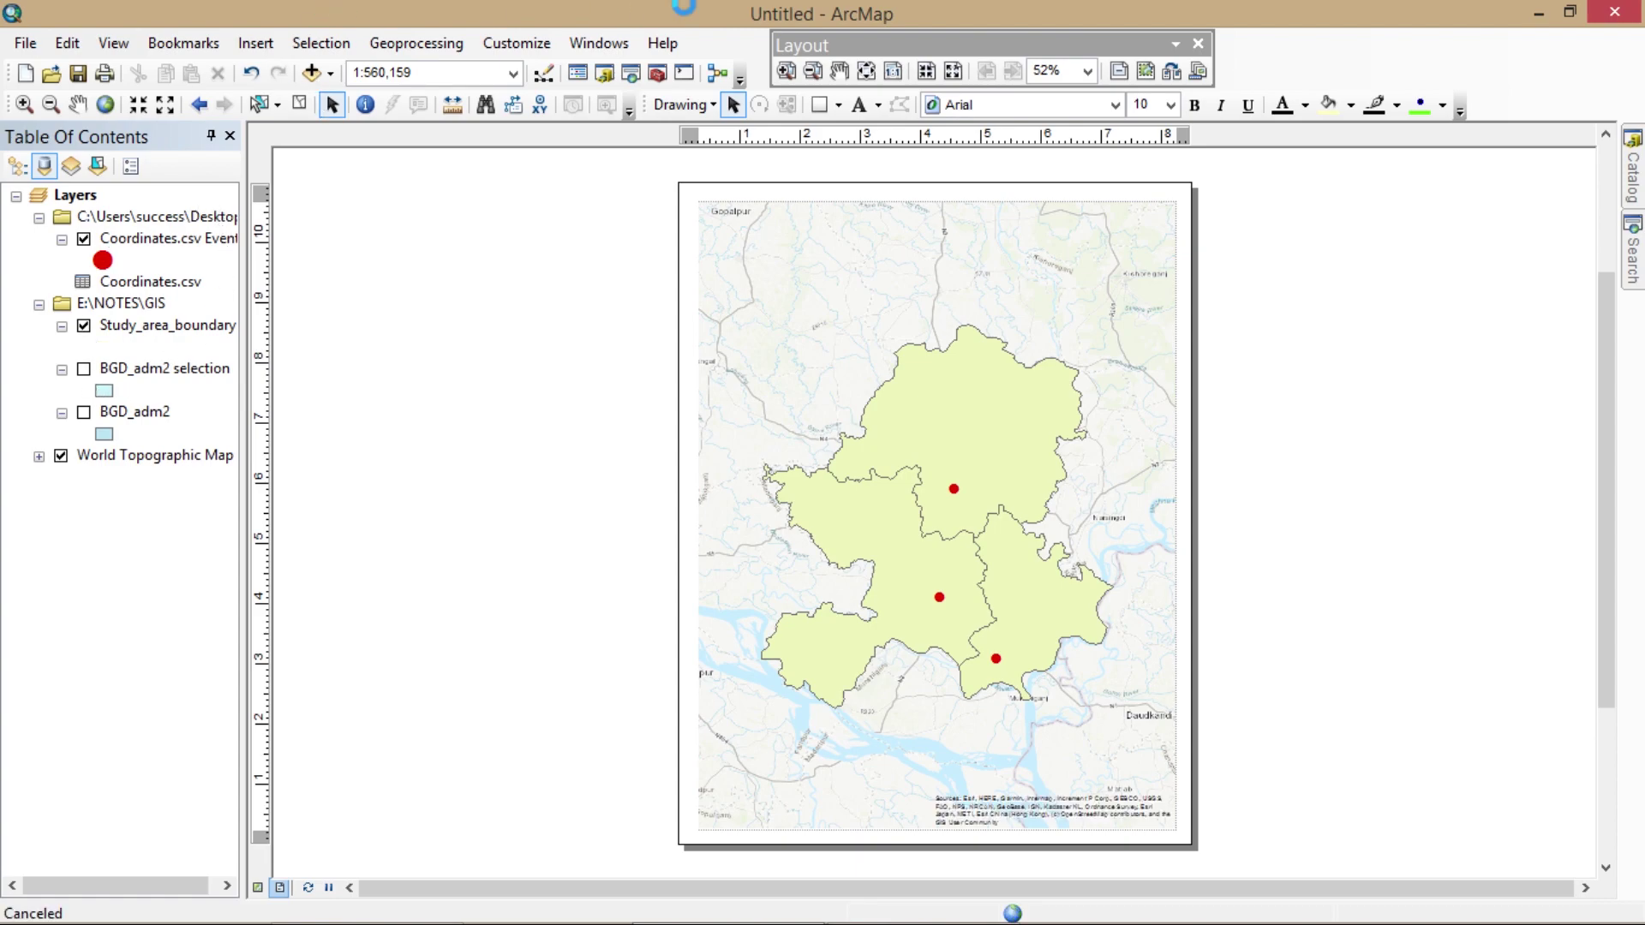
click(593, 409)
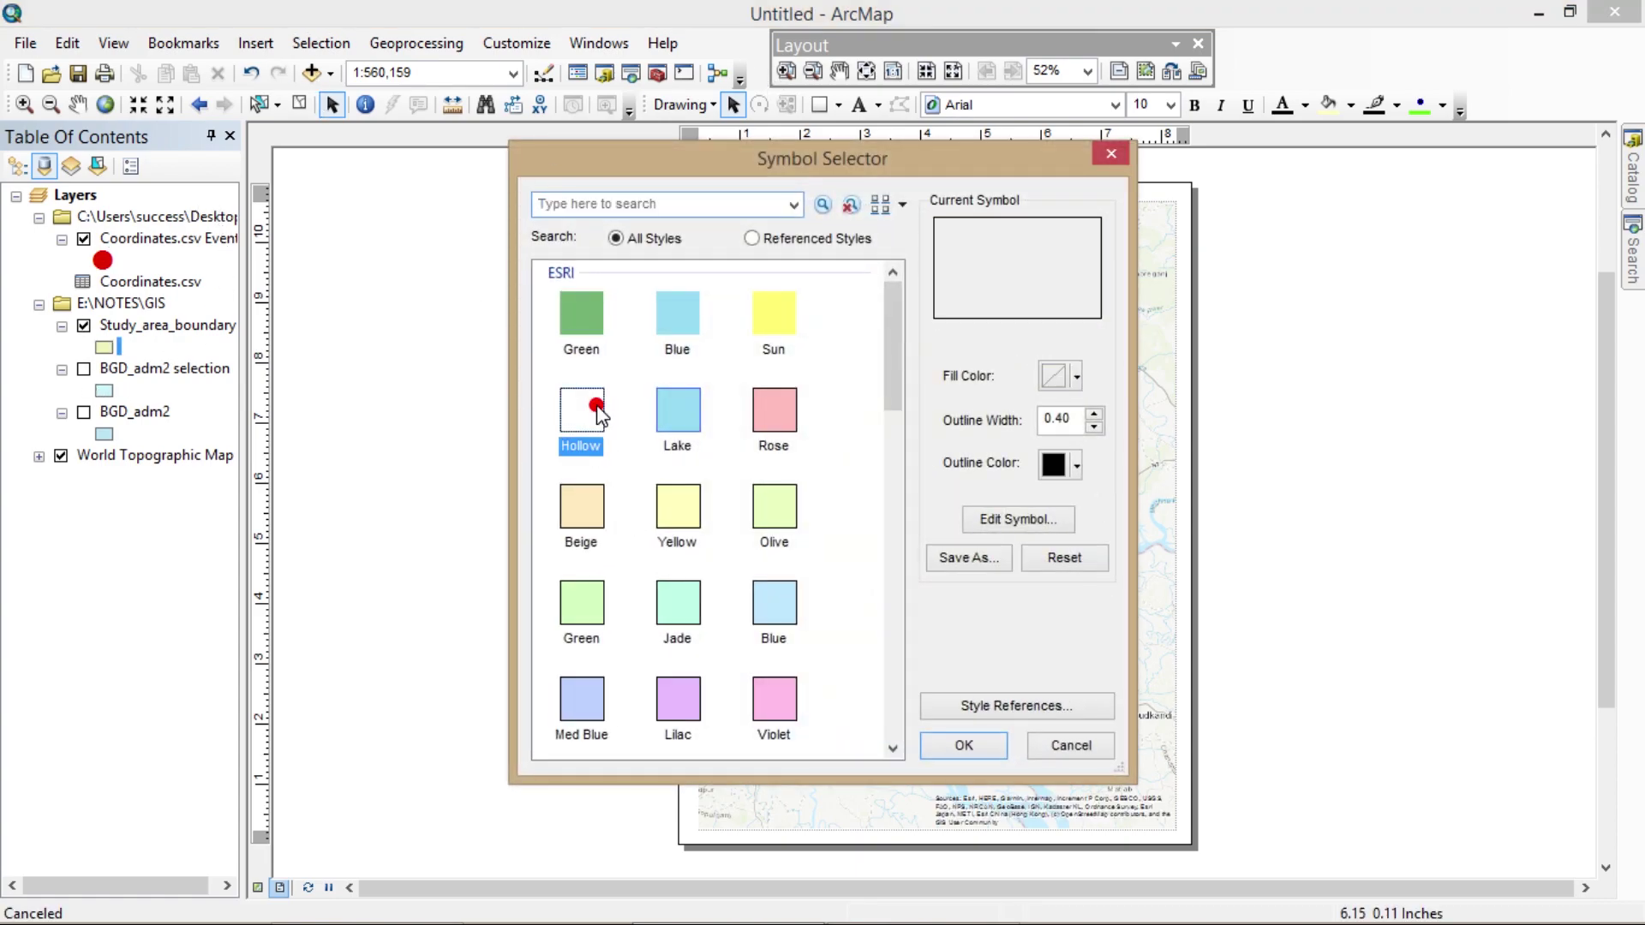
click(935, 743)
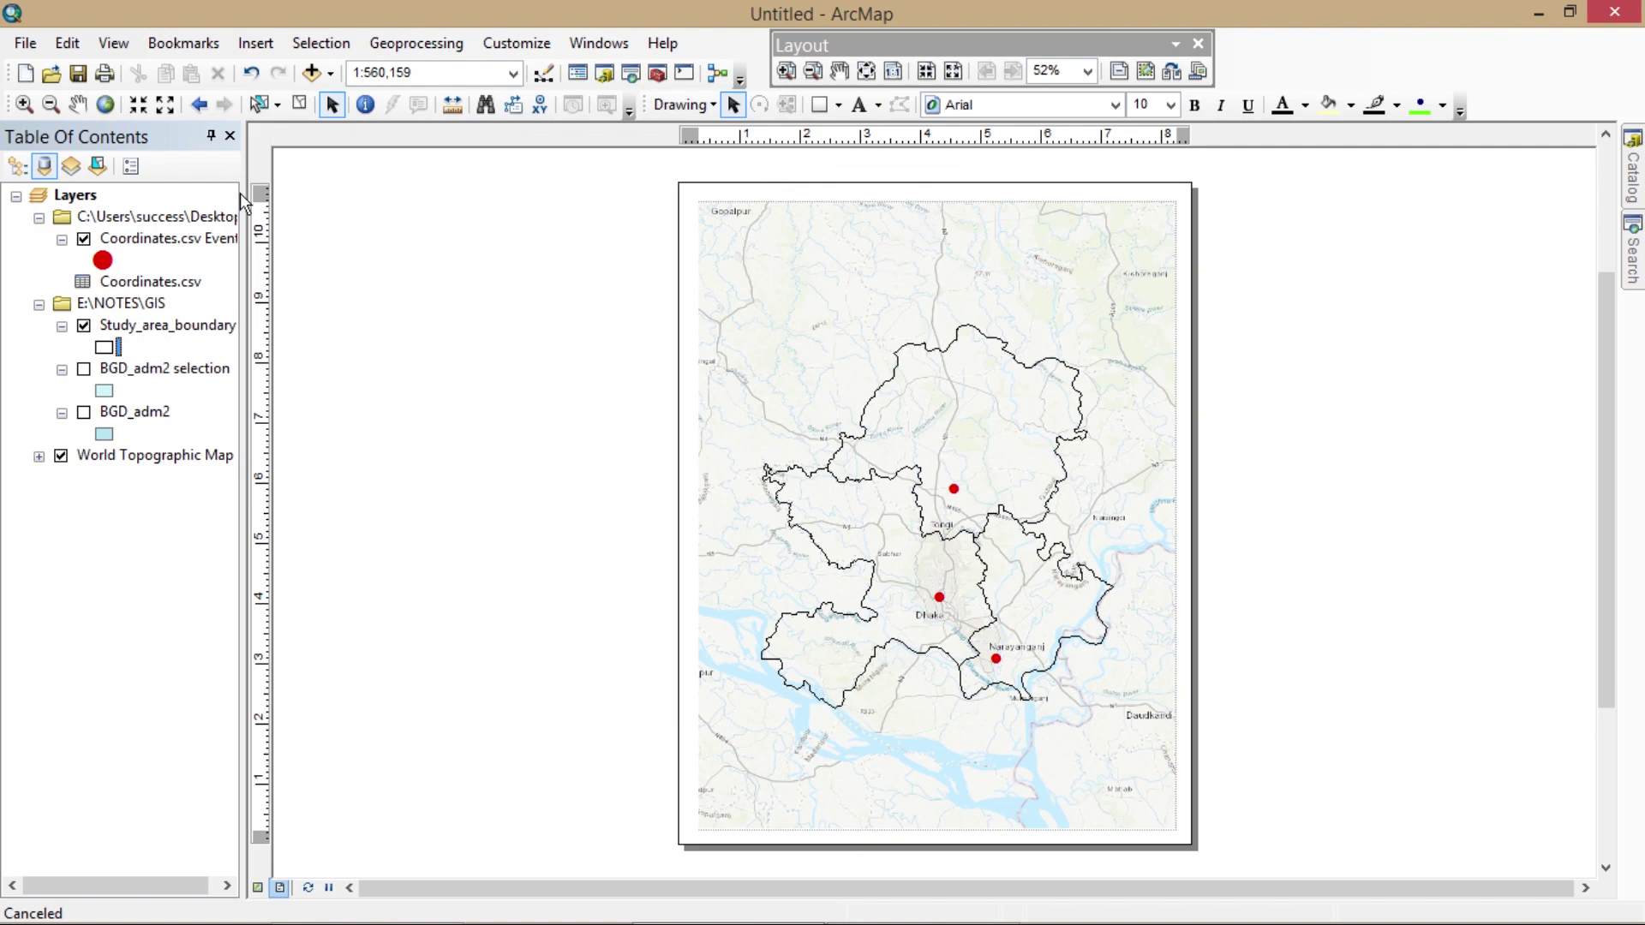
click(761, 273)
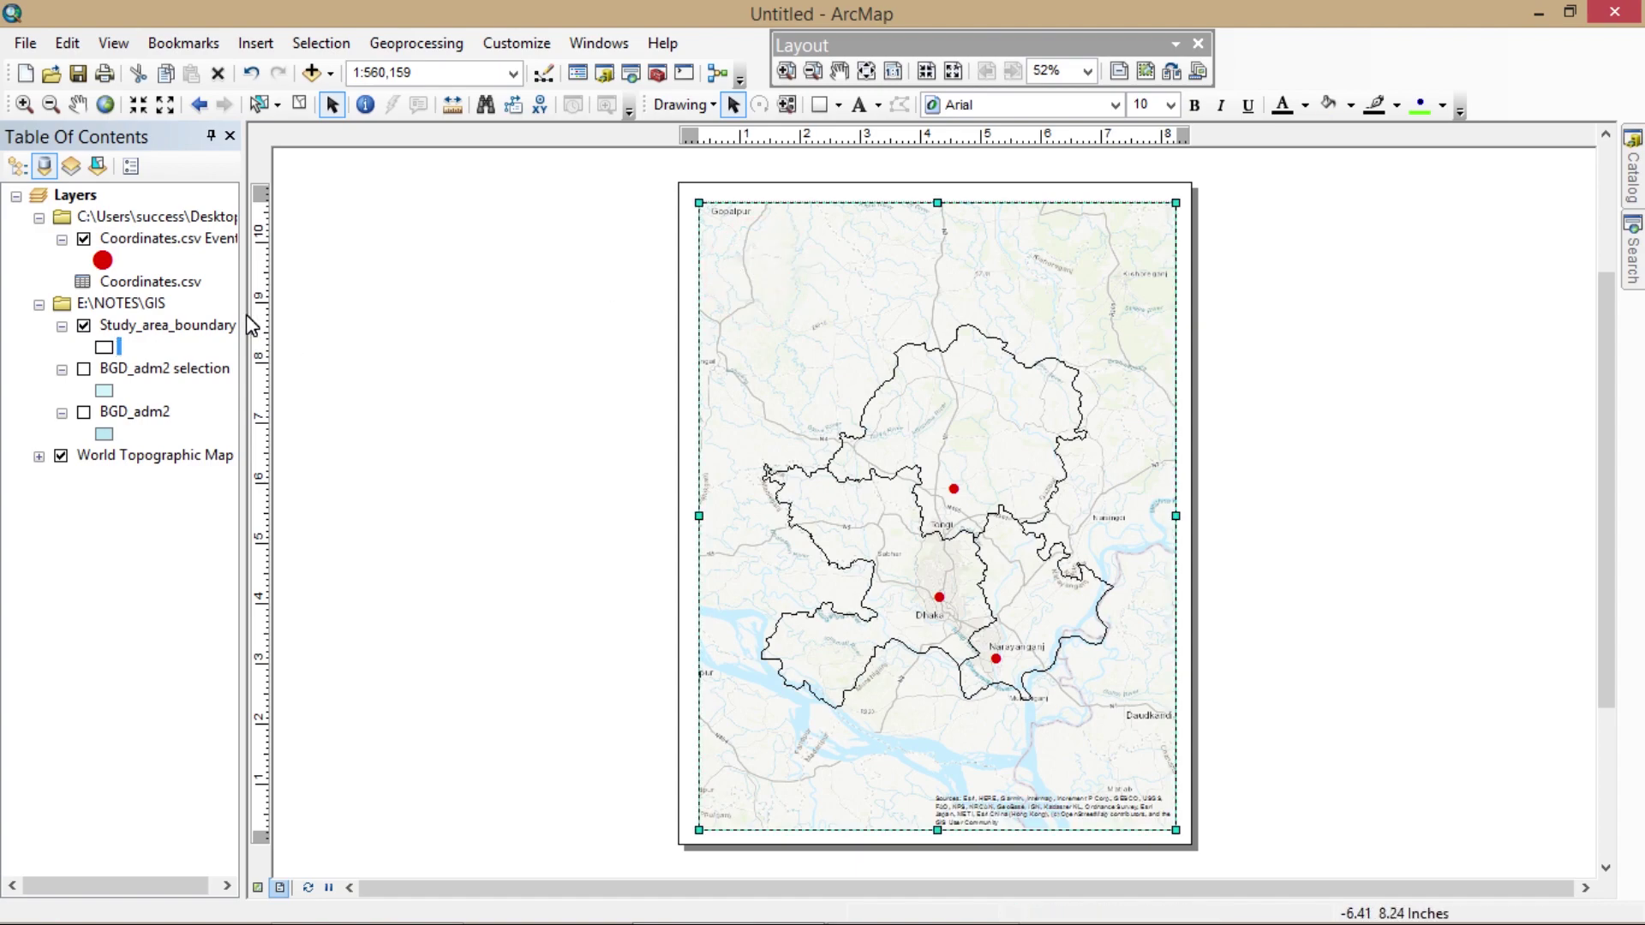
- Give the Study_area_boundary symbol a Dashed 6:1 outline with a width of 2 points
click(106, 349)
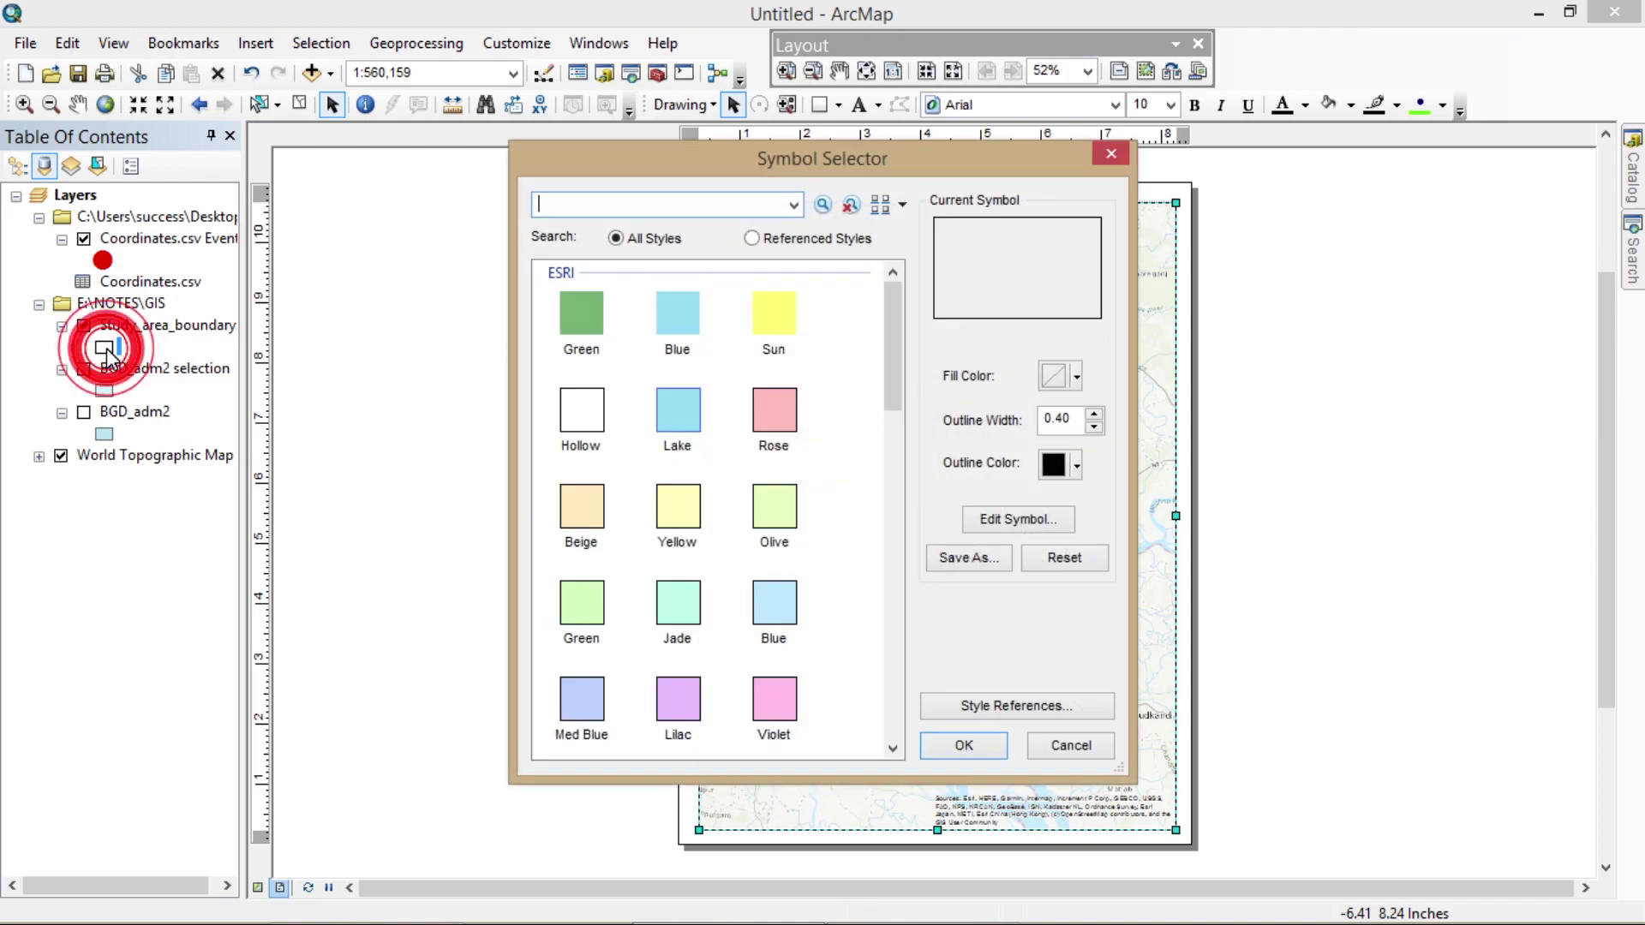
click(1013, 524)
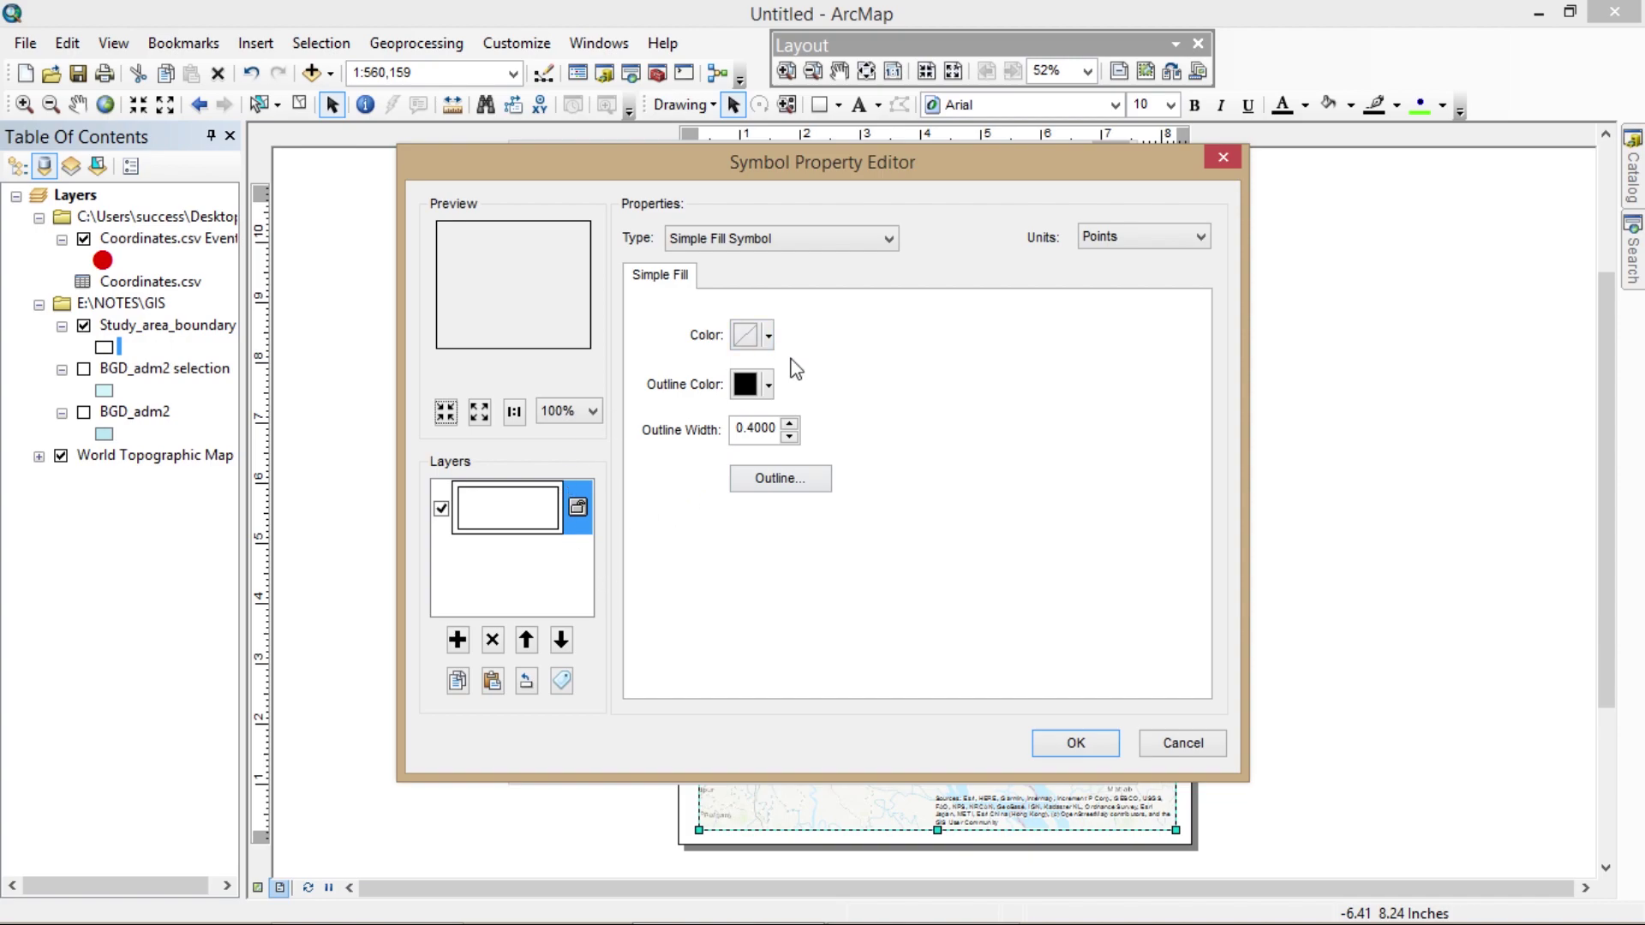
click(787, 479)
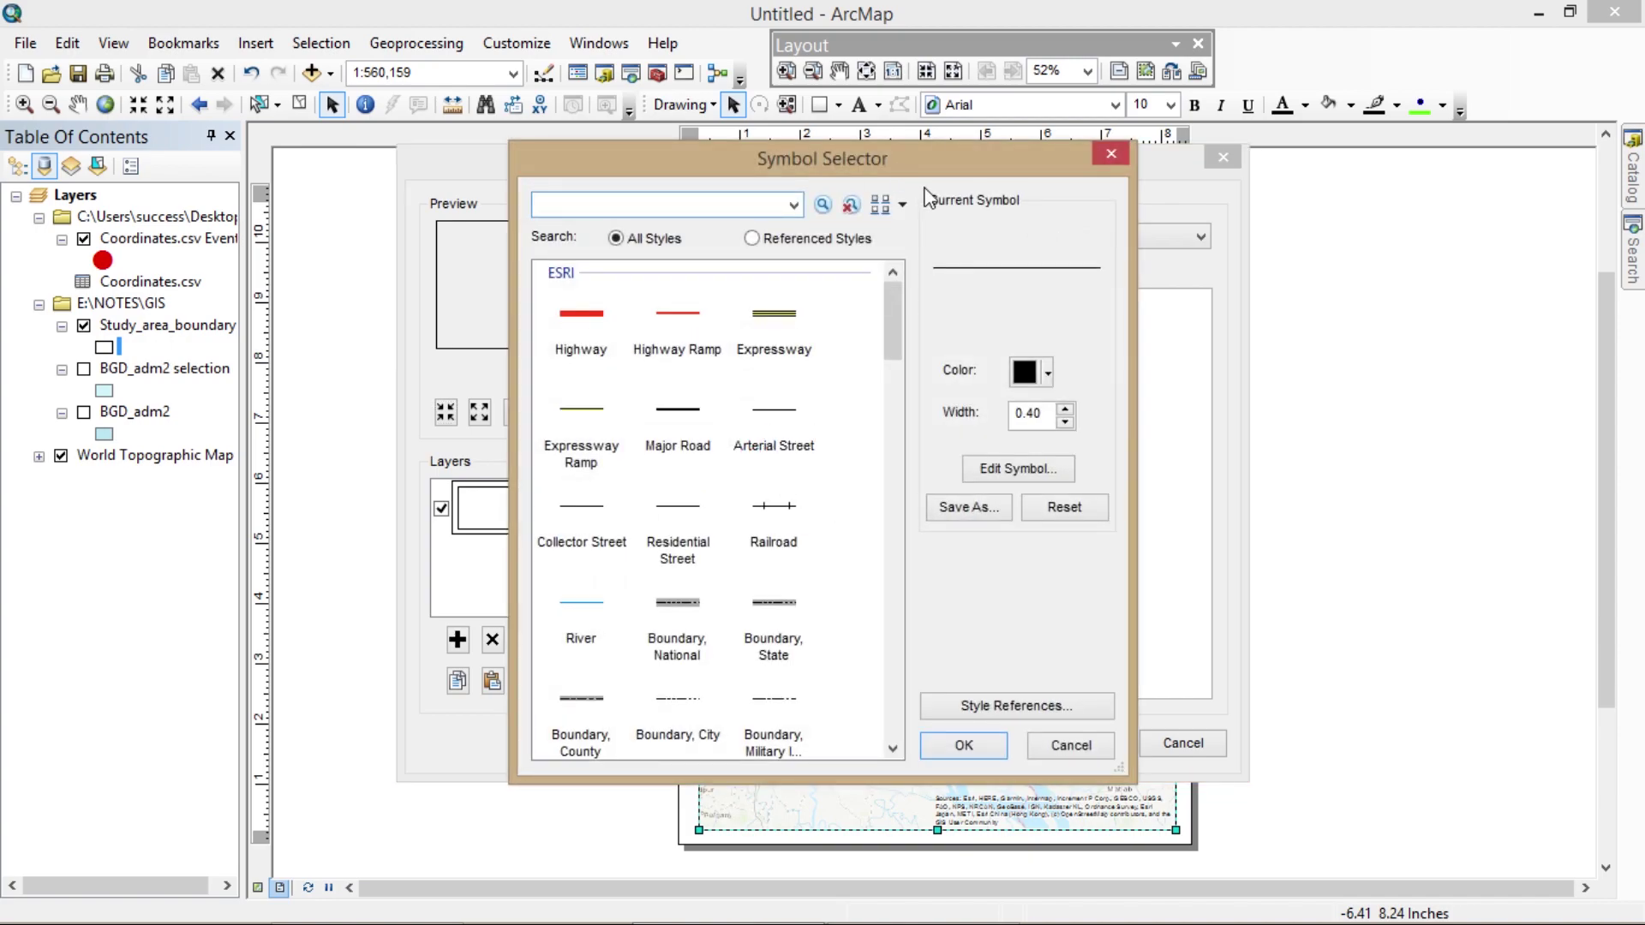
drag(895, 319, 874, 646)
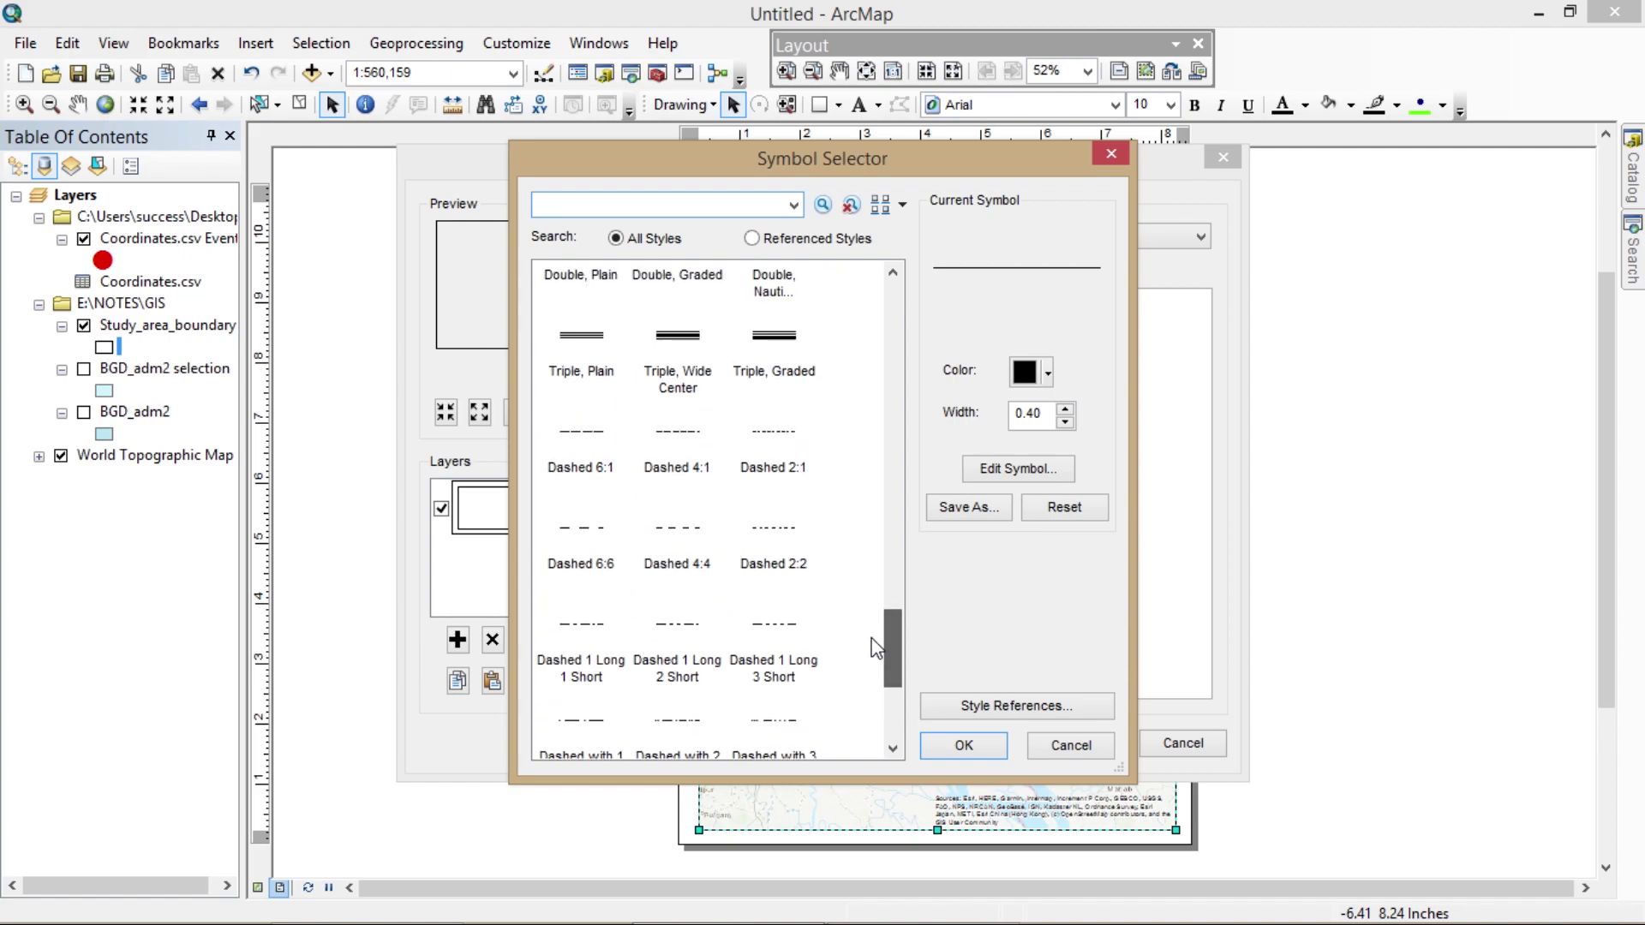
click(582, 452)
click(1067, 409)
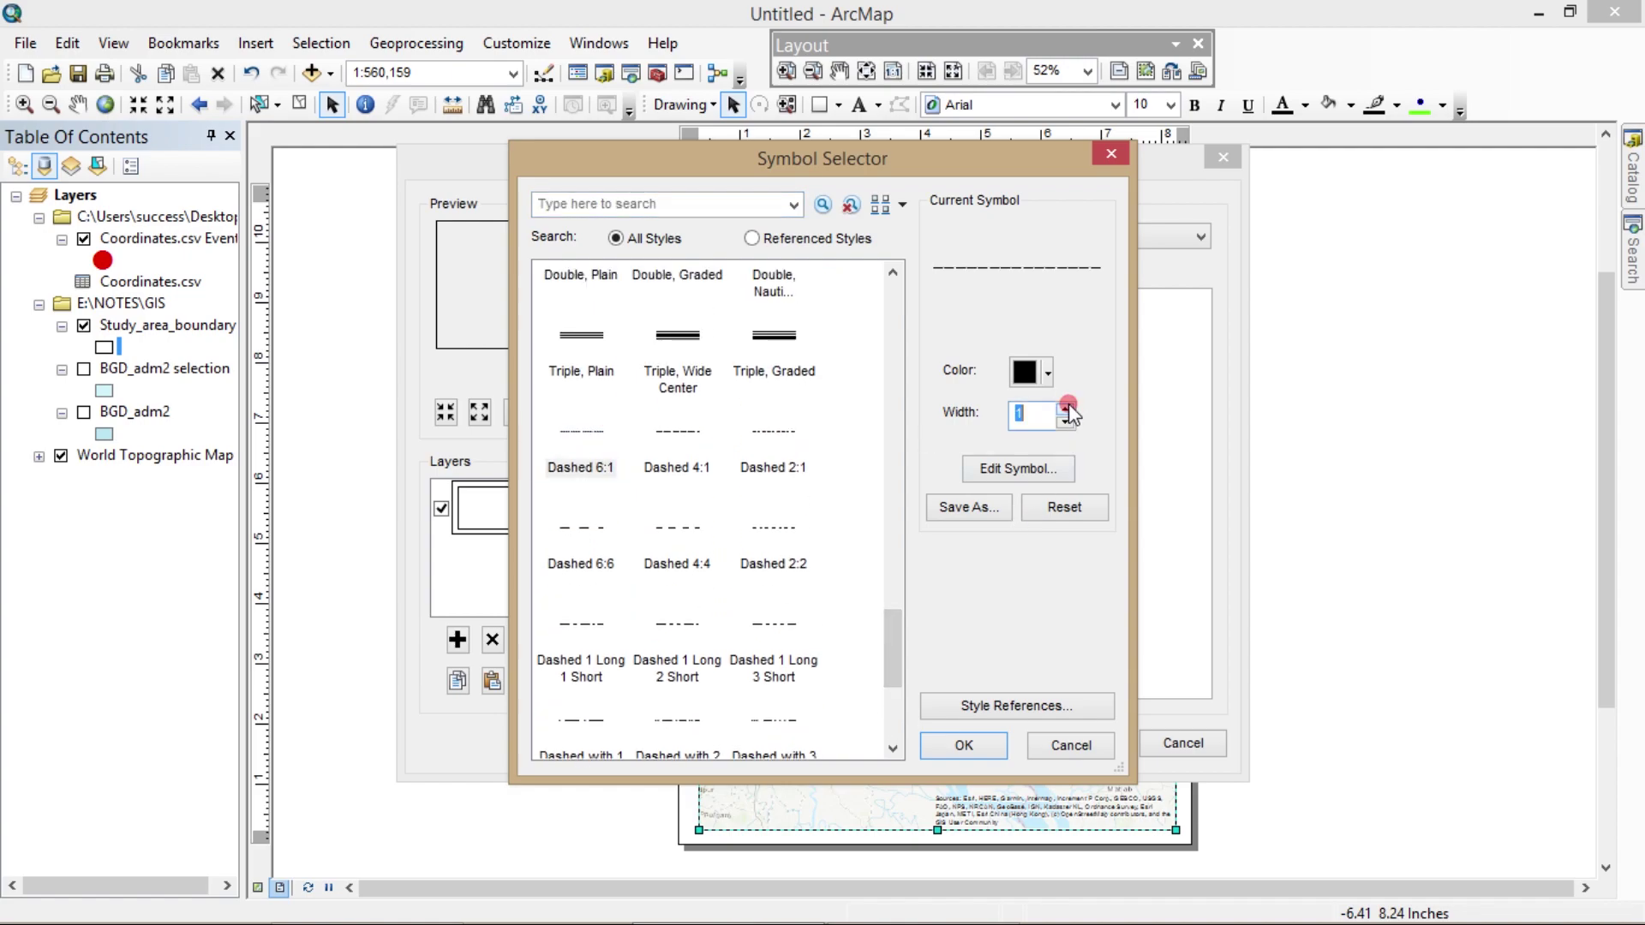
click(1068, 424)
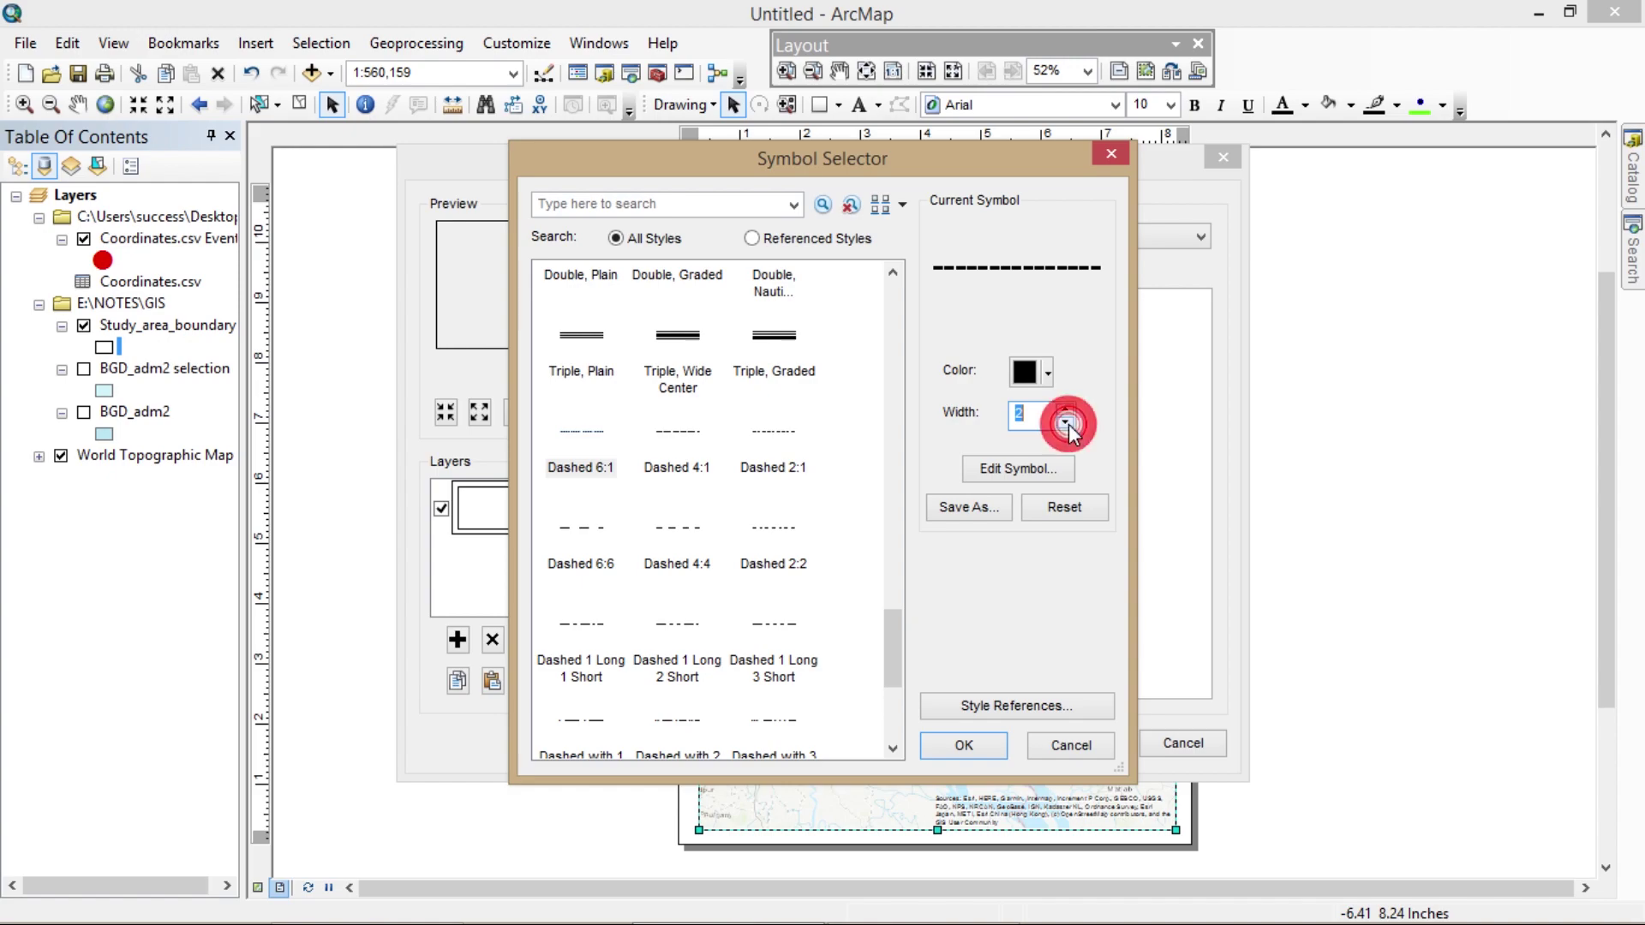
click(965, 747)
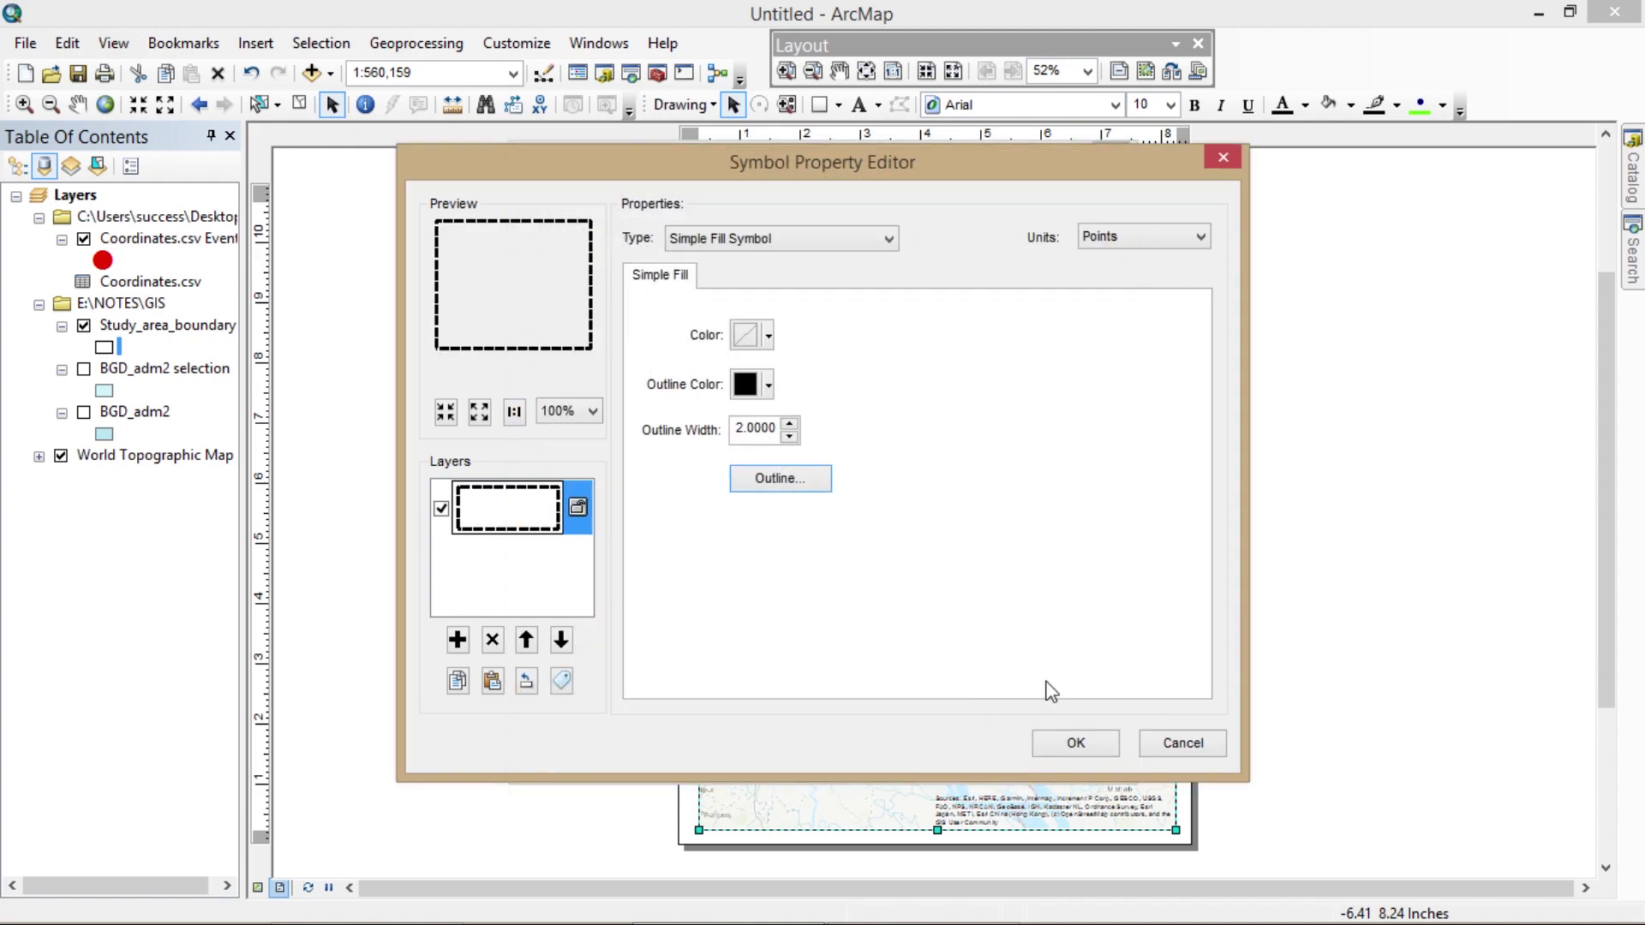
click(1073, 743)
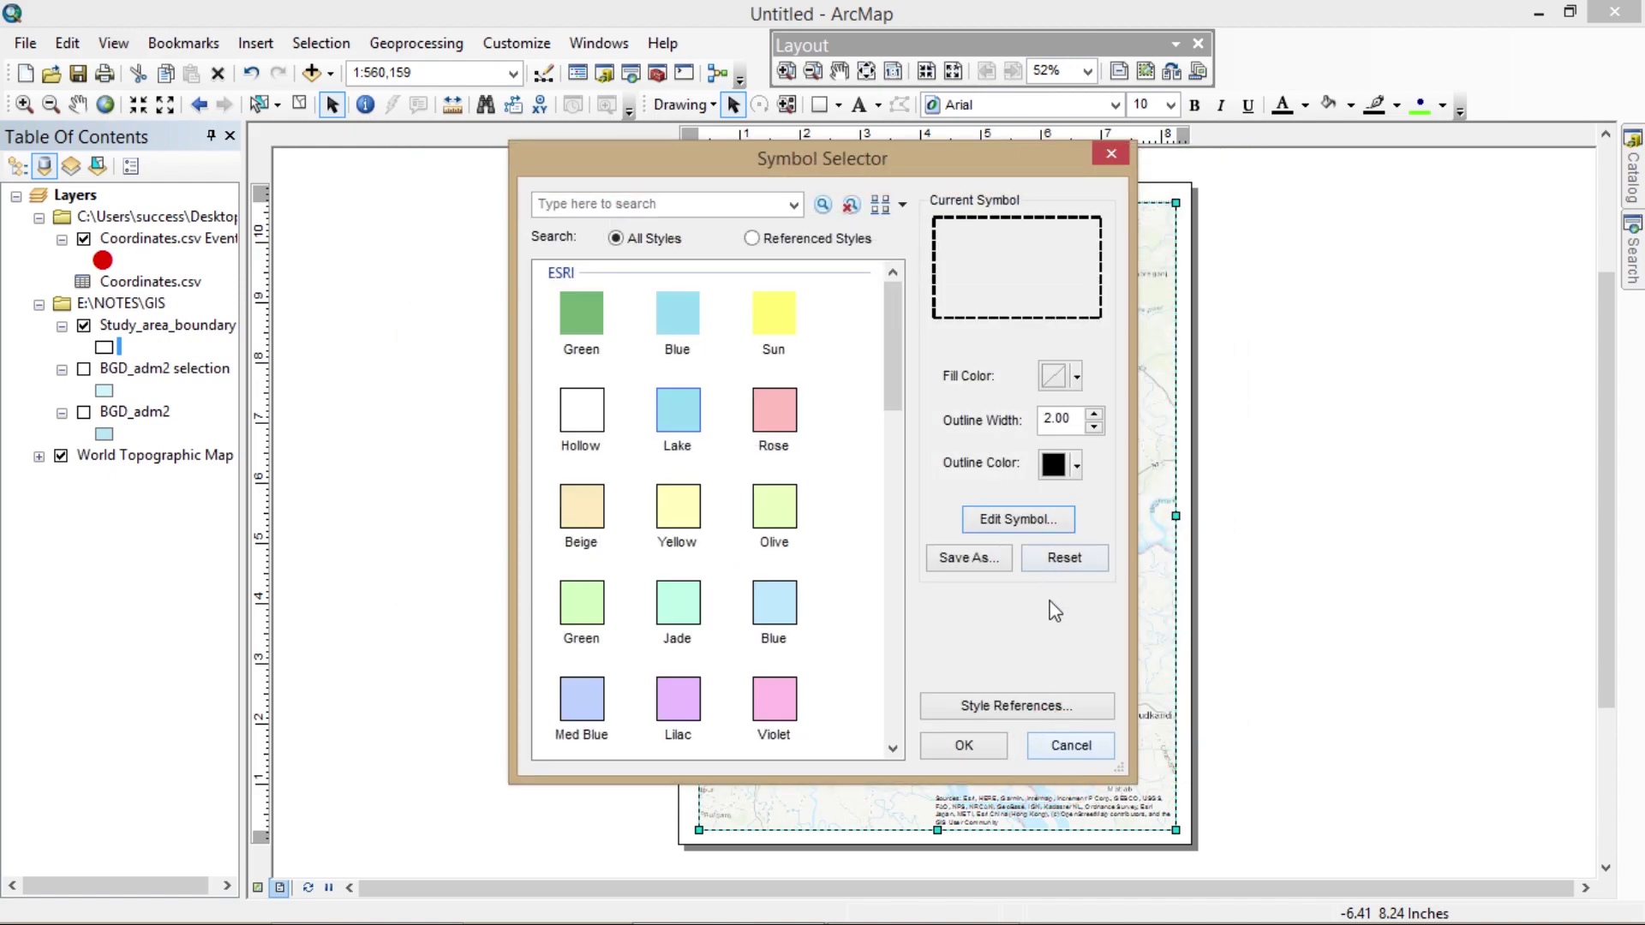
click(964, 747)
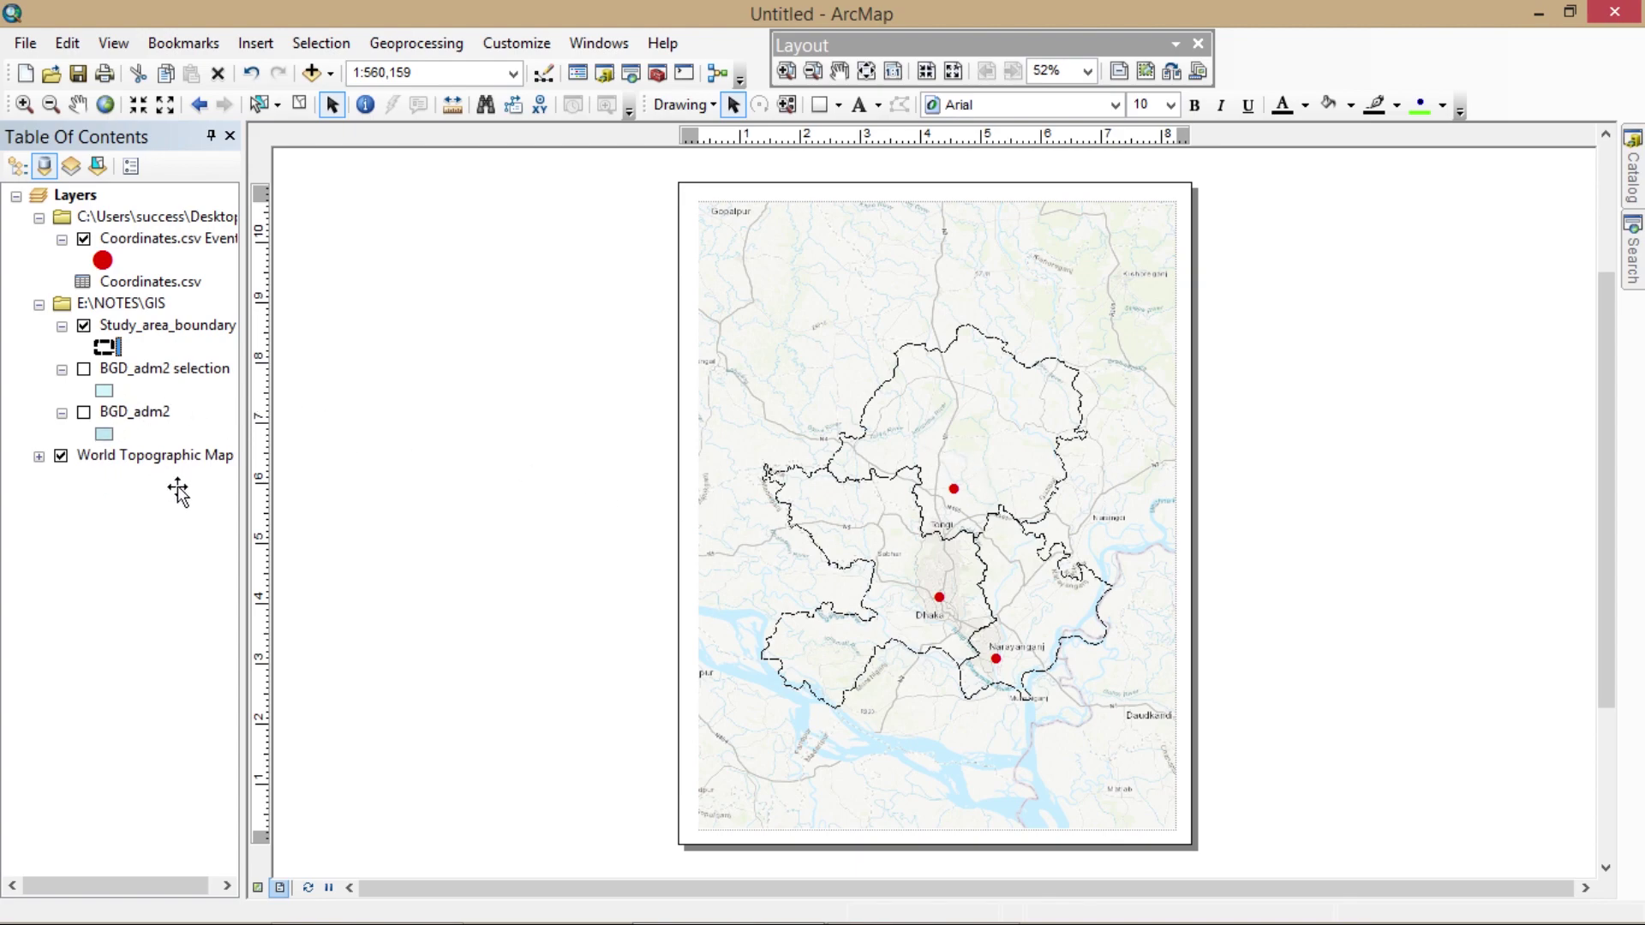
- Select the data frame and shrink it very slightly from its lower-right corner
click(1079, 249)
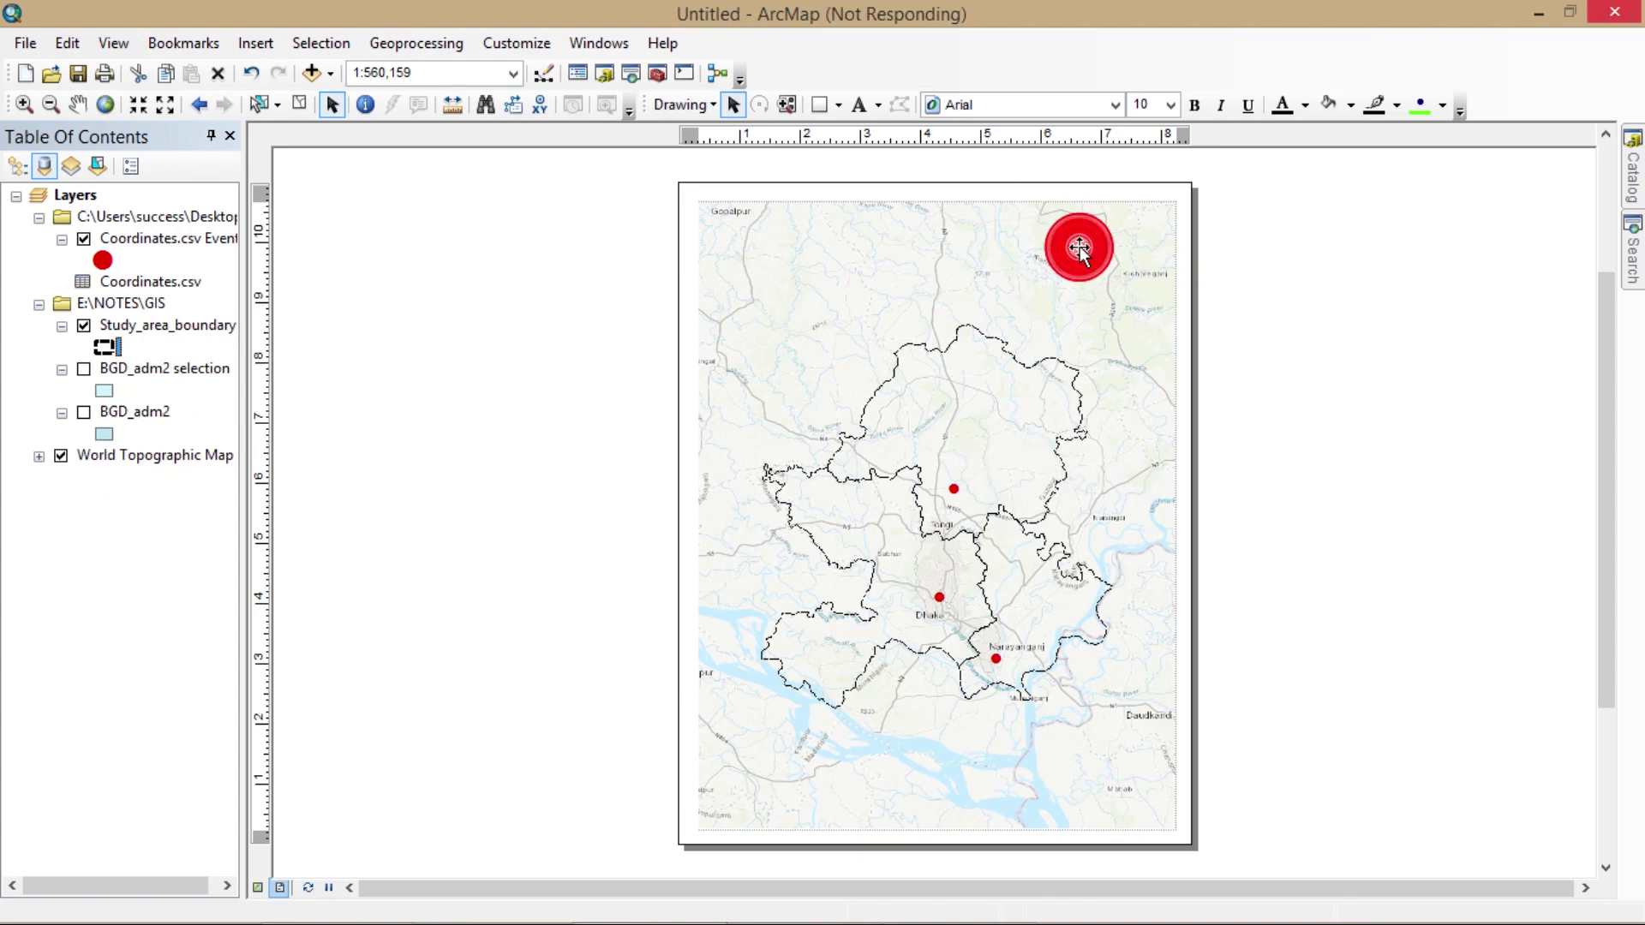
click(1080, 248)
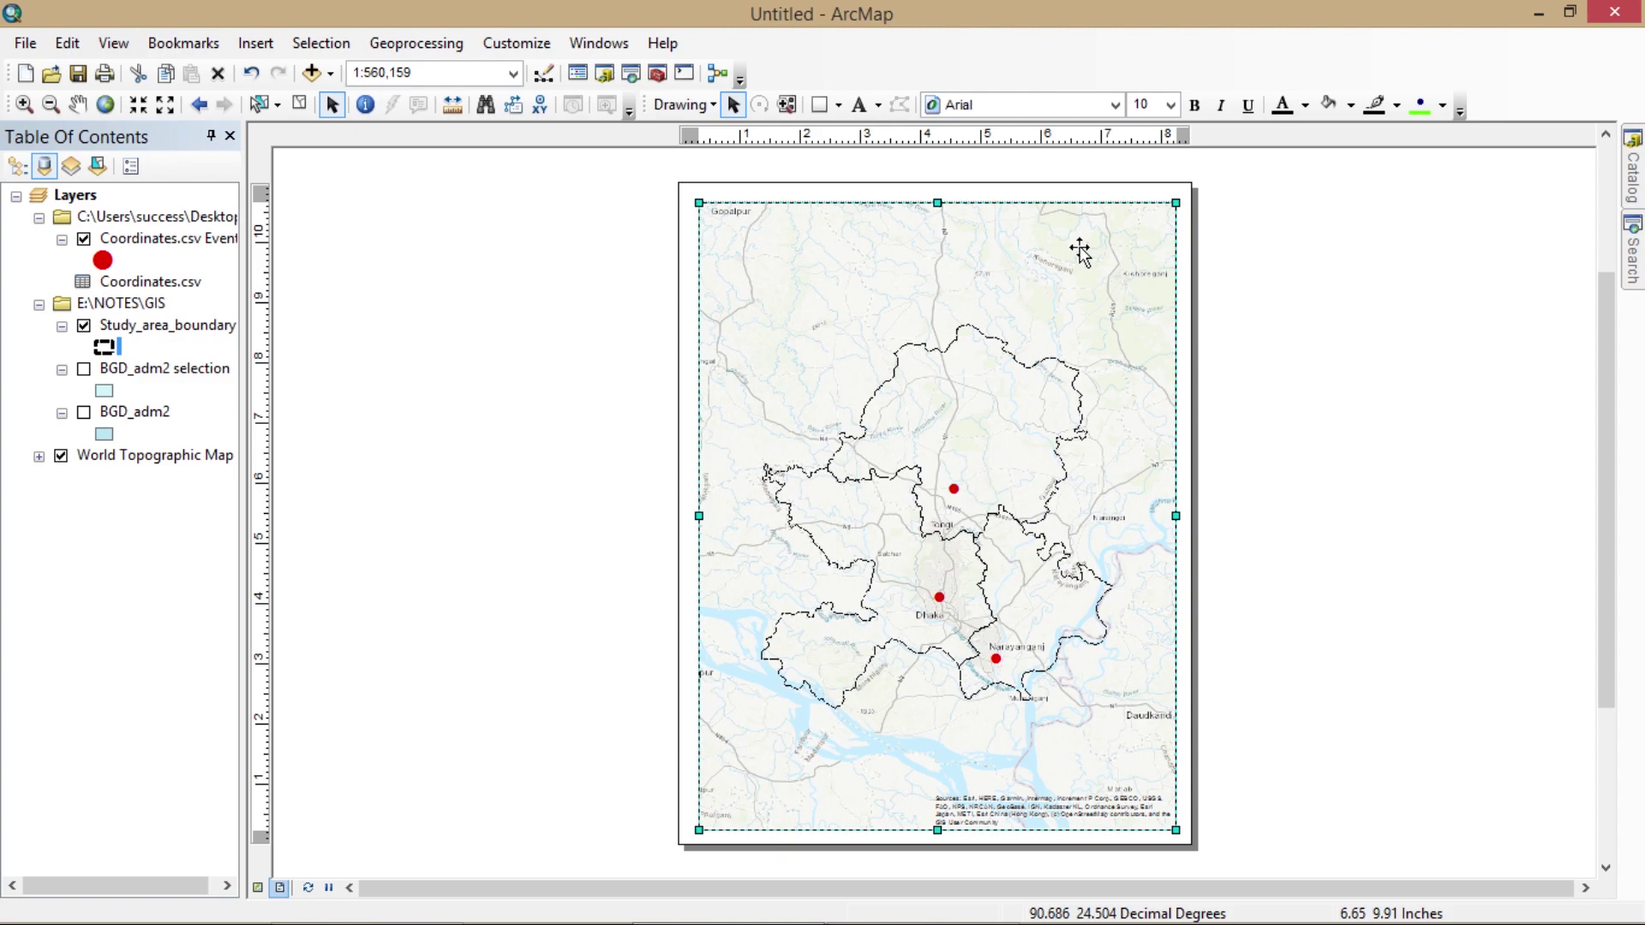
click(1174, 830)
drag(1174, 829, 1173, 824)
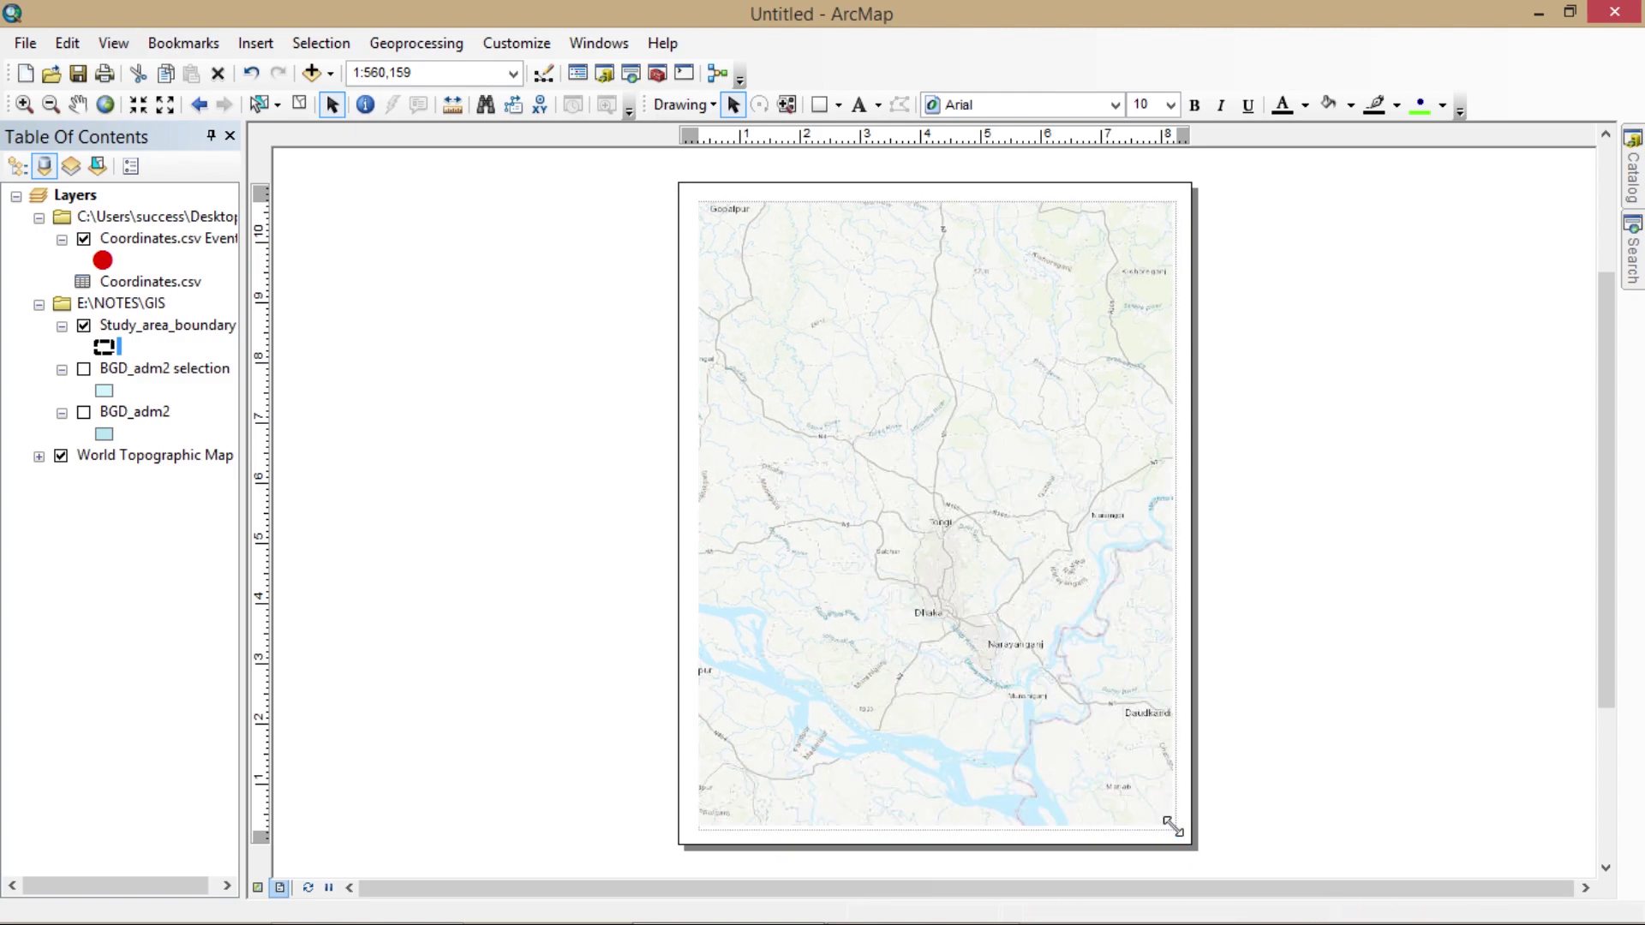
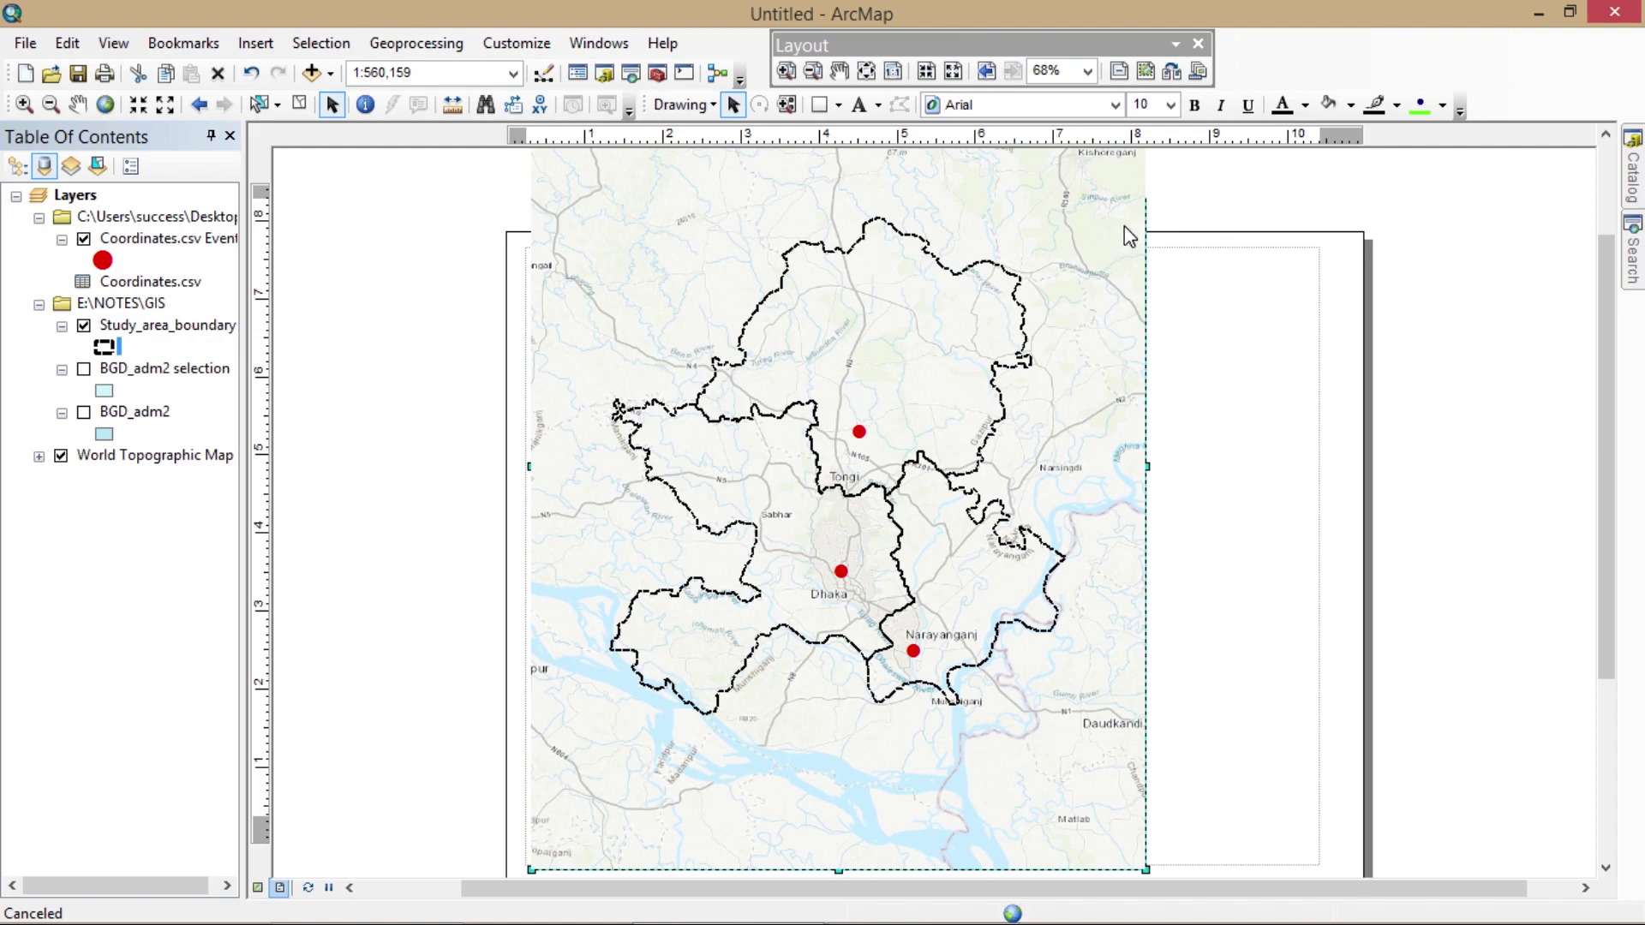
- Shrink the data frame from its upper-right corner so its top edge fits inside the landscape page margin
click(1124, 224)
drag(1606, 263, 1607, 225)
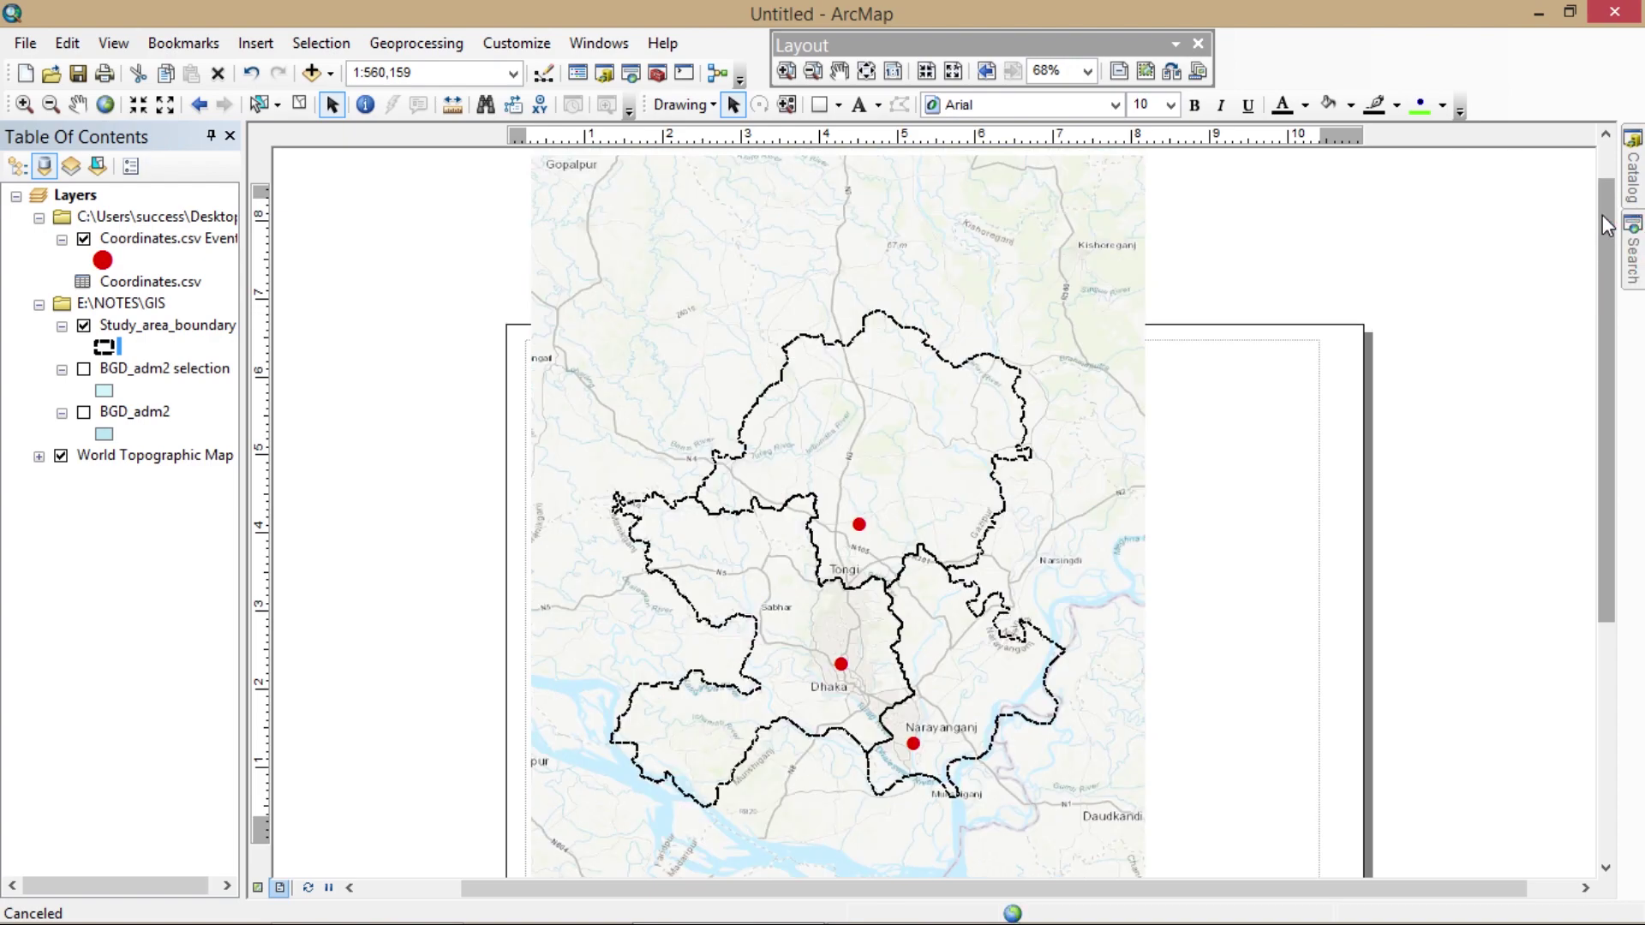
click(1607, 215)
click(1606, 186)
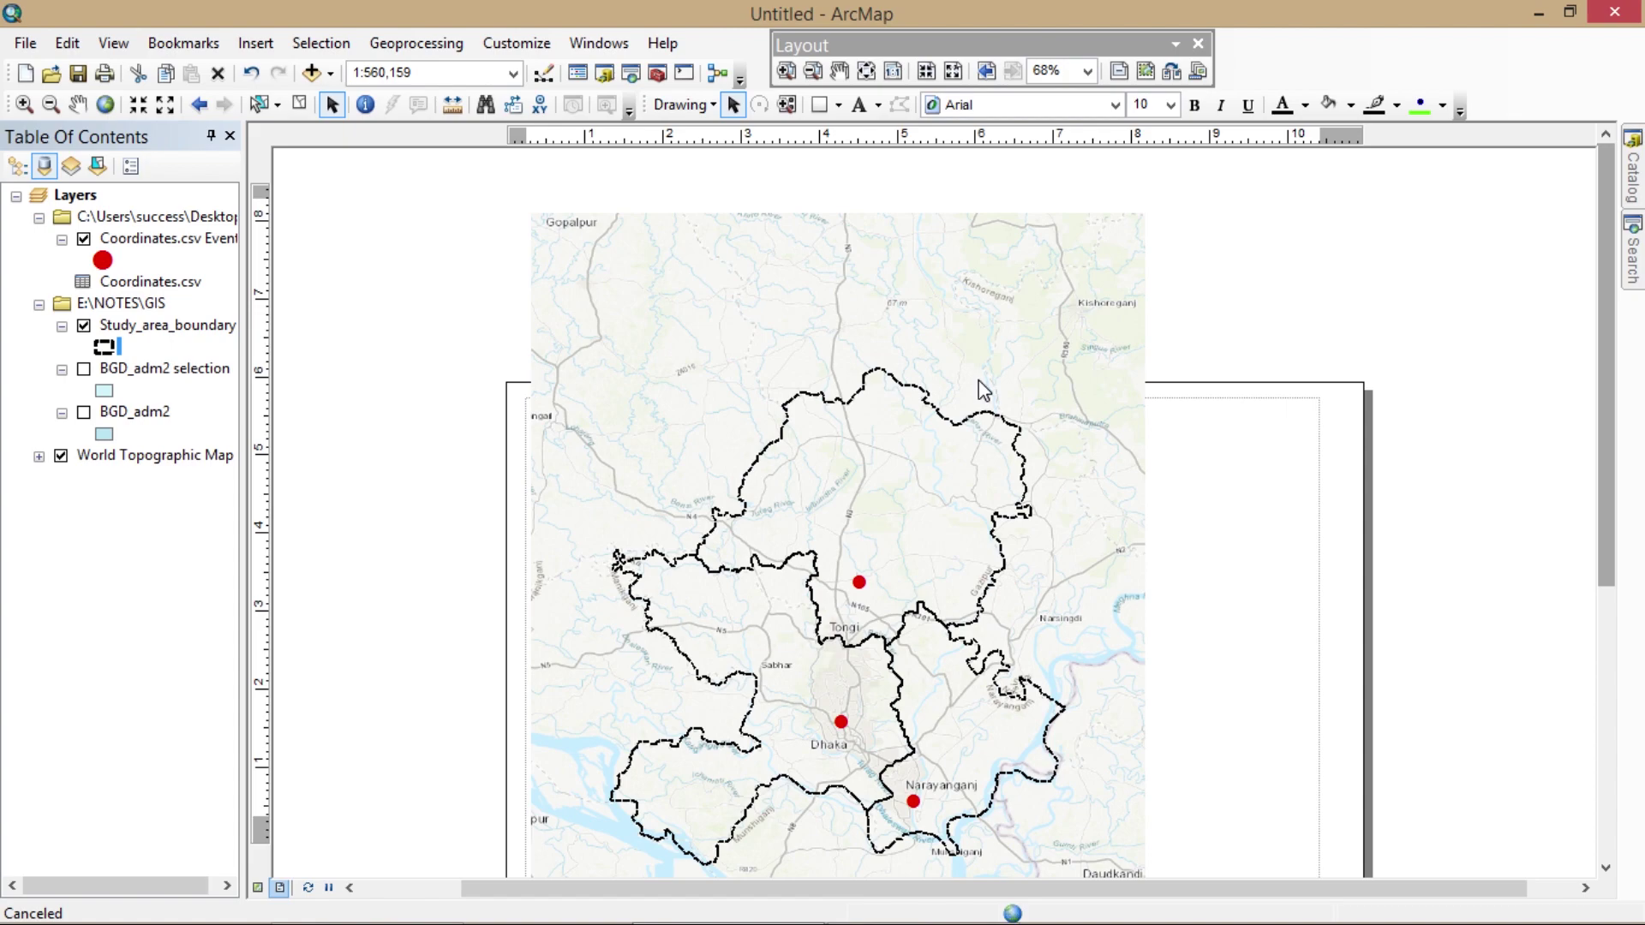
drag(1146, 214, 1068, 406)
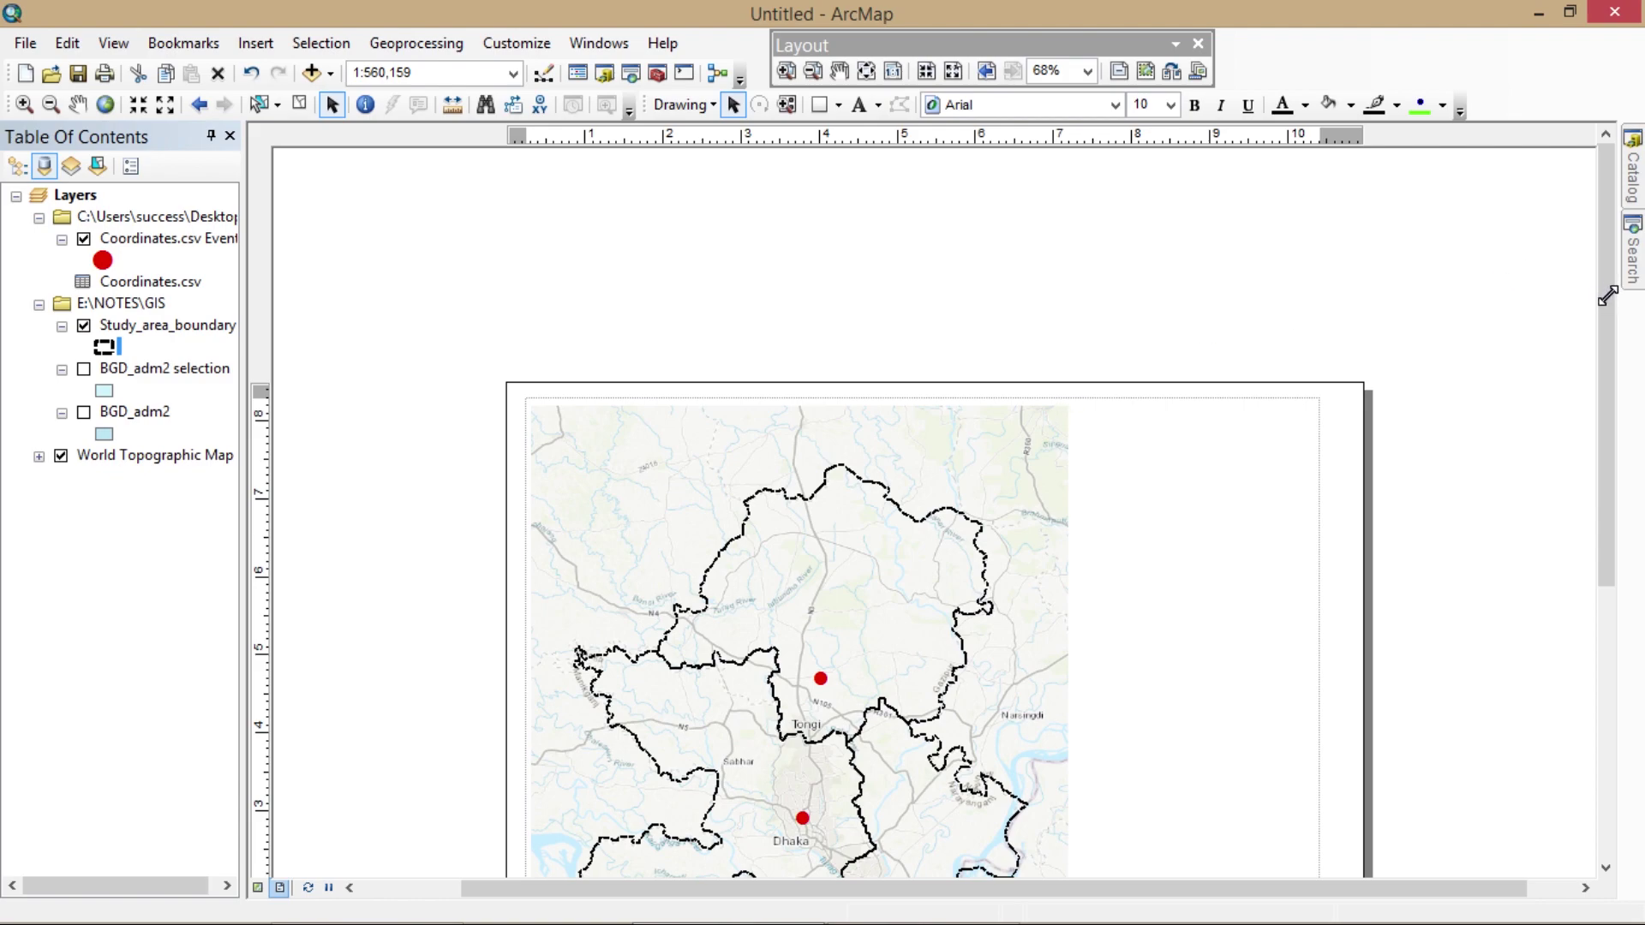
drag(1608, 296, 1597, 478)
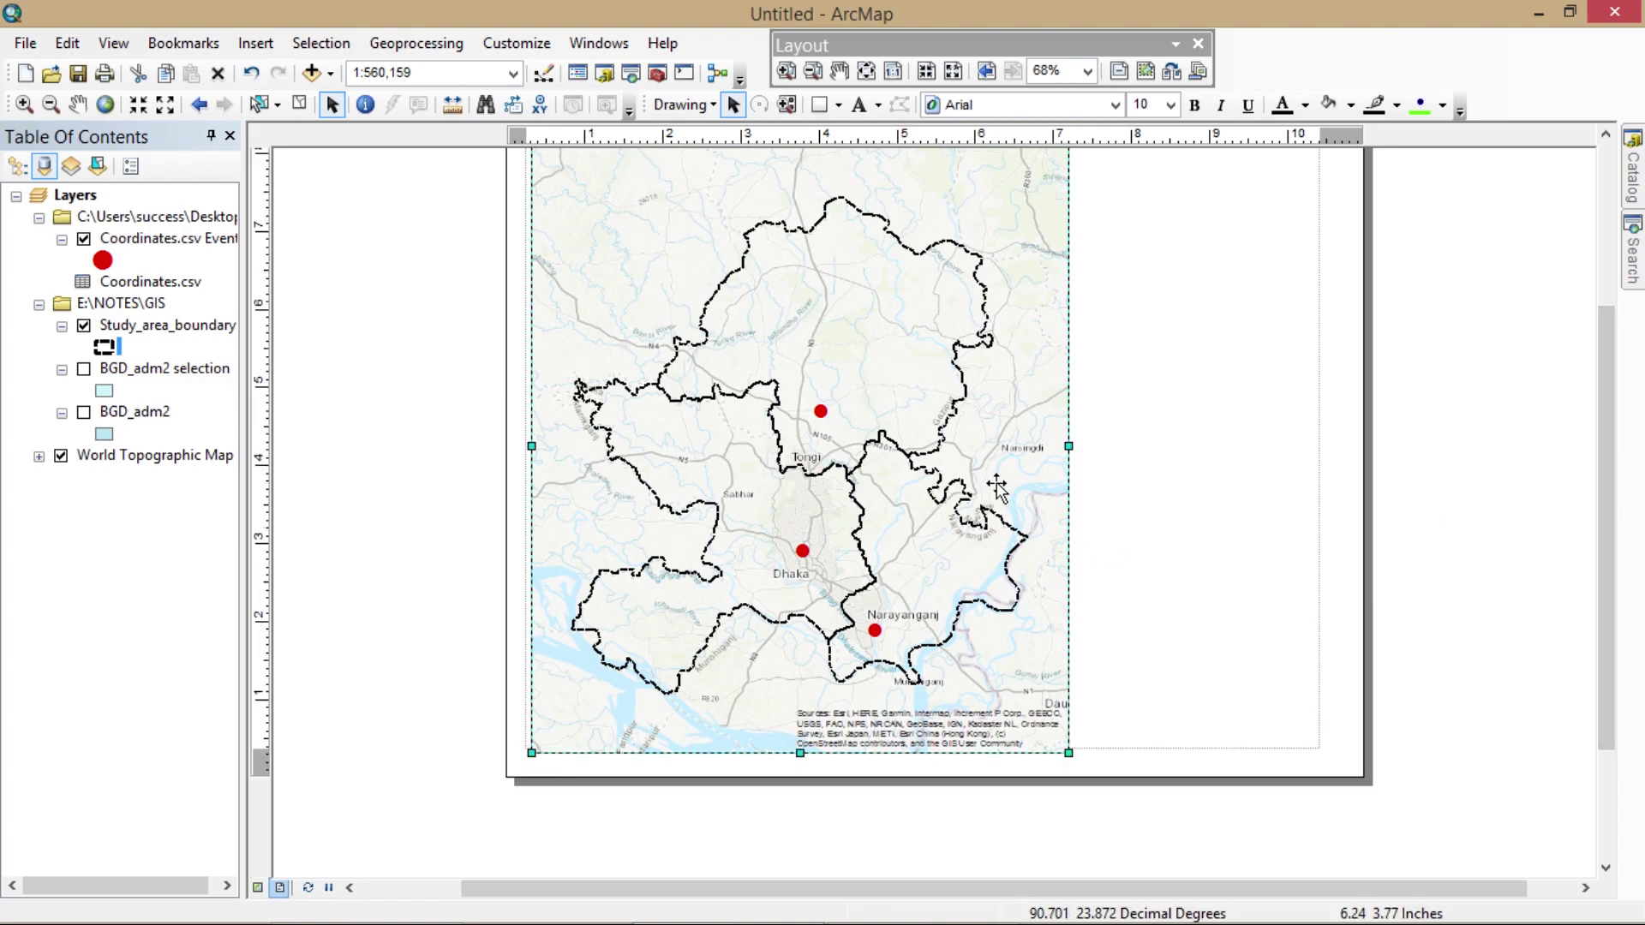
- Create a graticule with labels on the map's data frame, accepting the suggested intervals of 1 degree latitude and 10 minutes longitude
drag(1598, 458, 1605, 406)
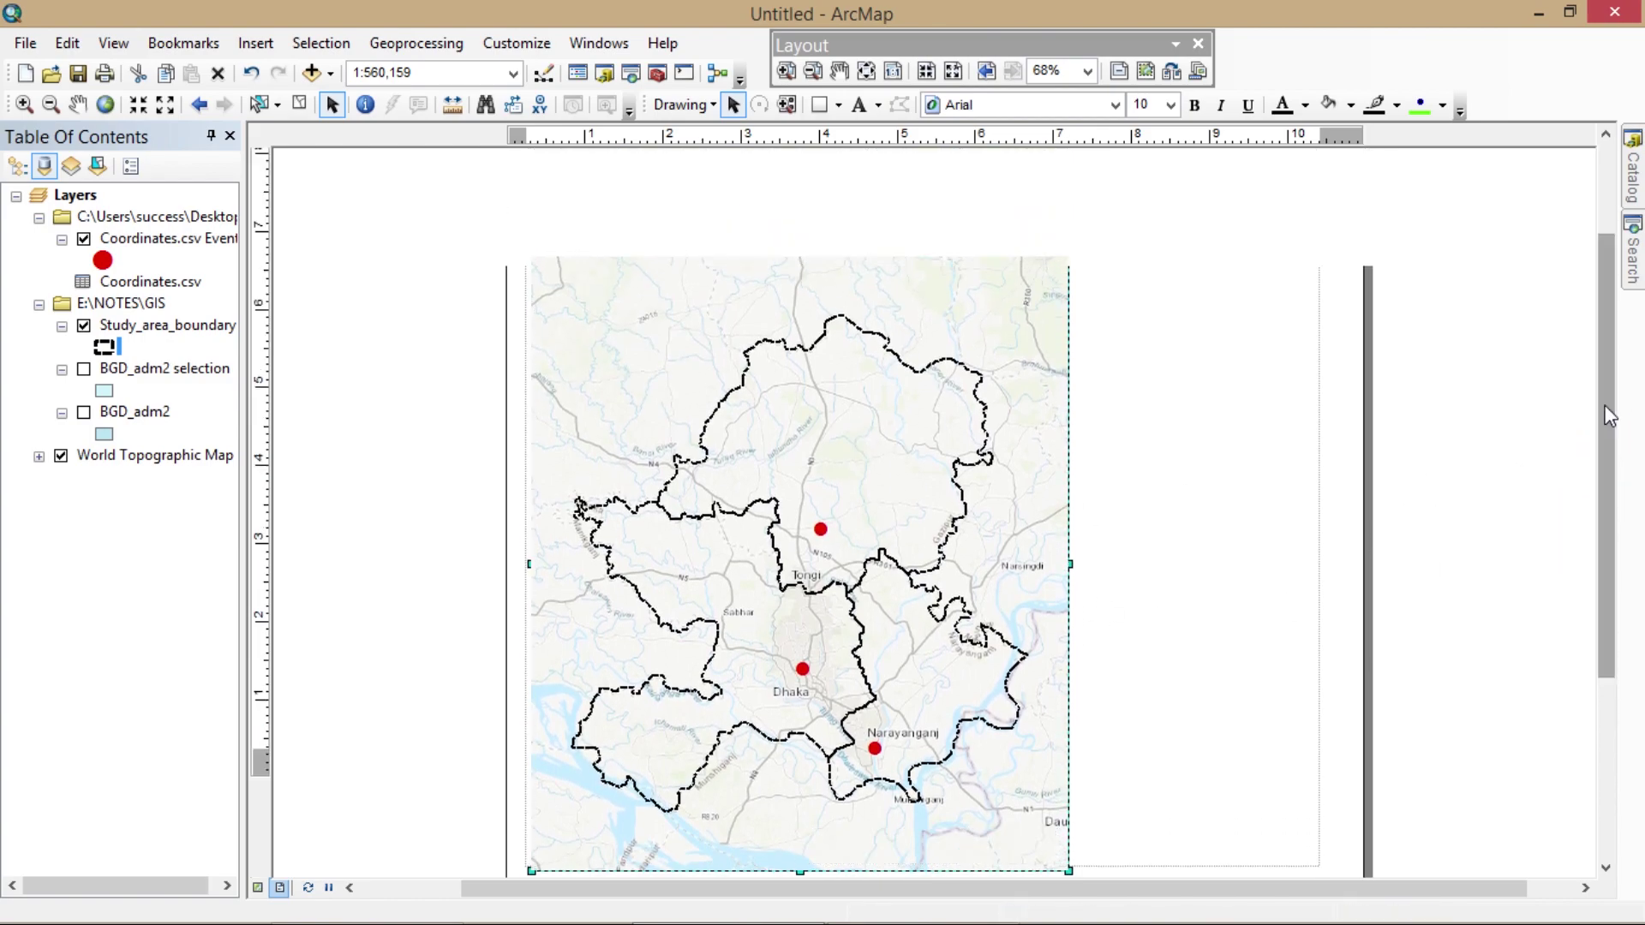
click(1603, 331)
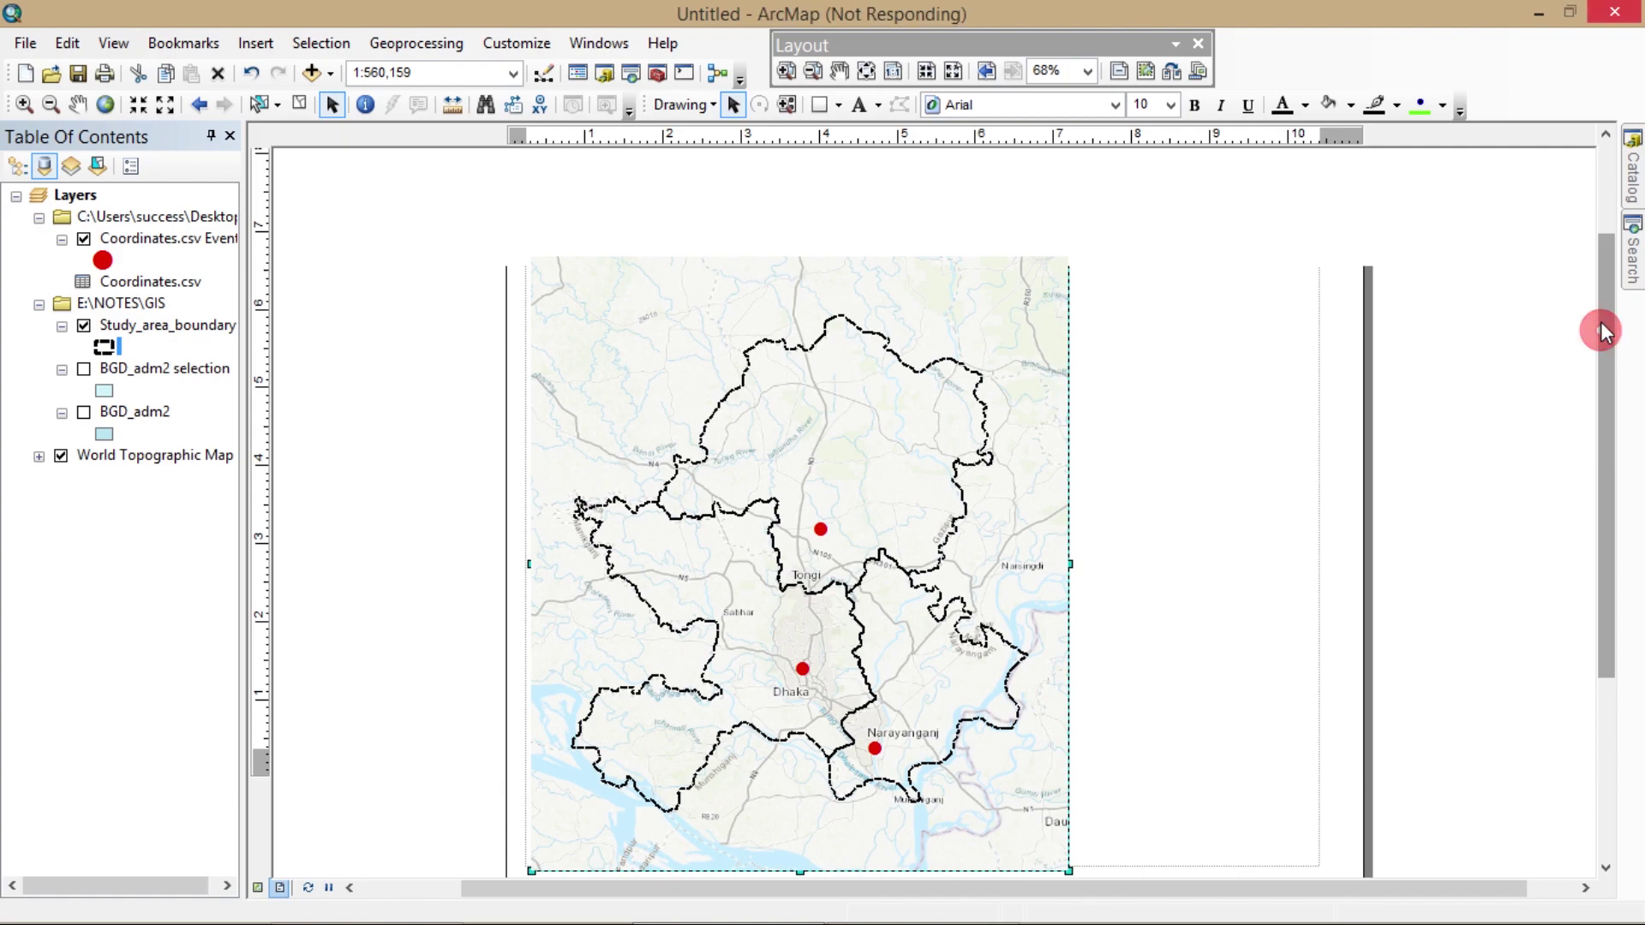
drag(1605, 315, 1606, 347)
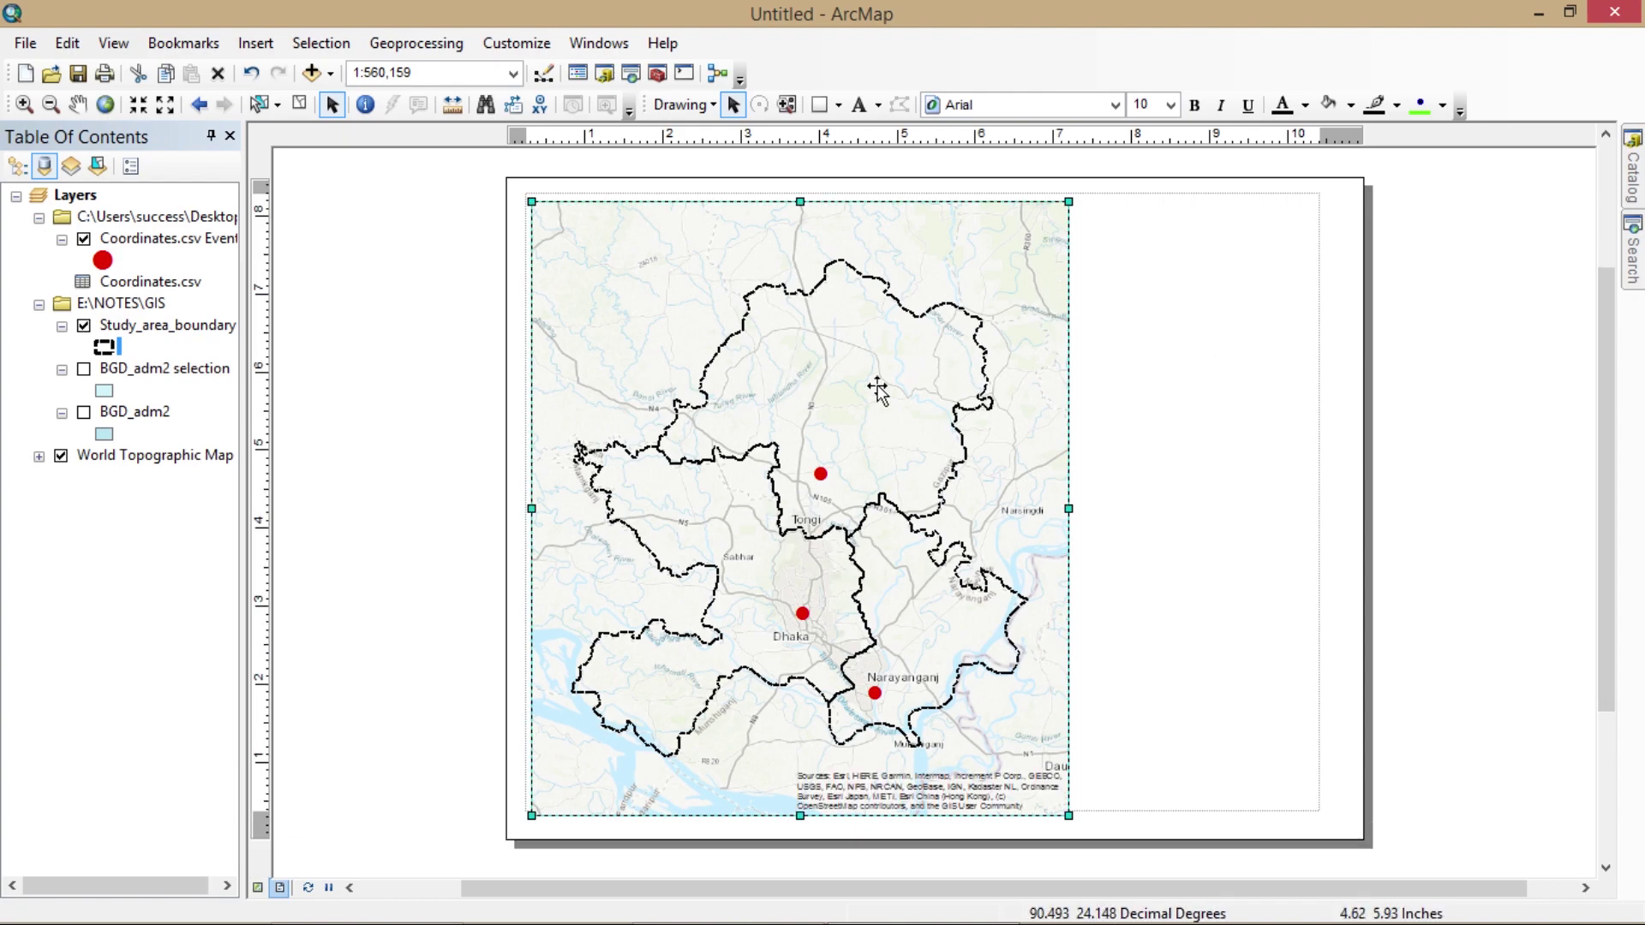
right_click(739, 474)
click(789, 451)
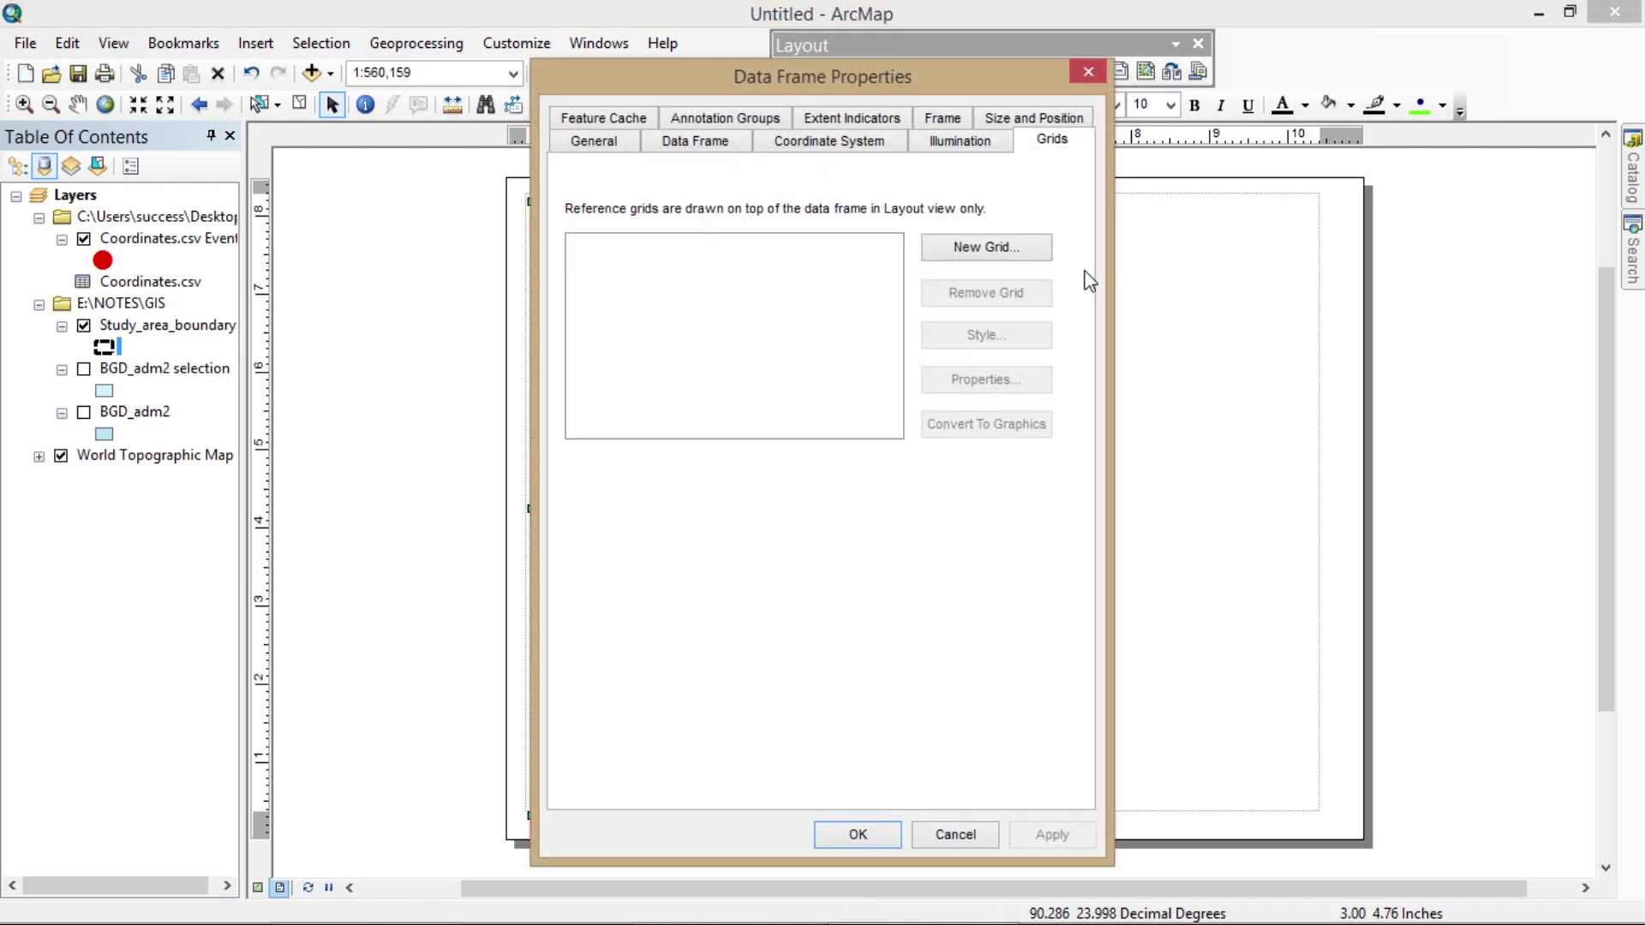
click(992, 250)
click(985, 690)
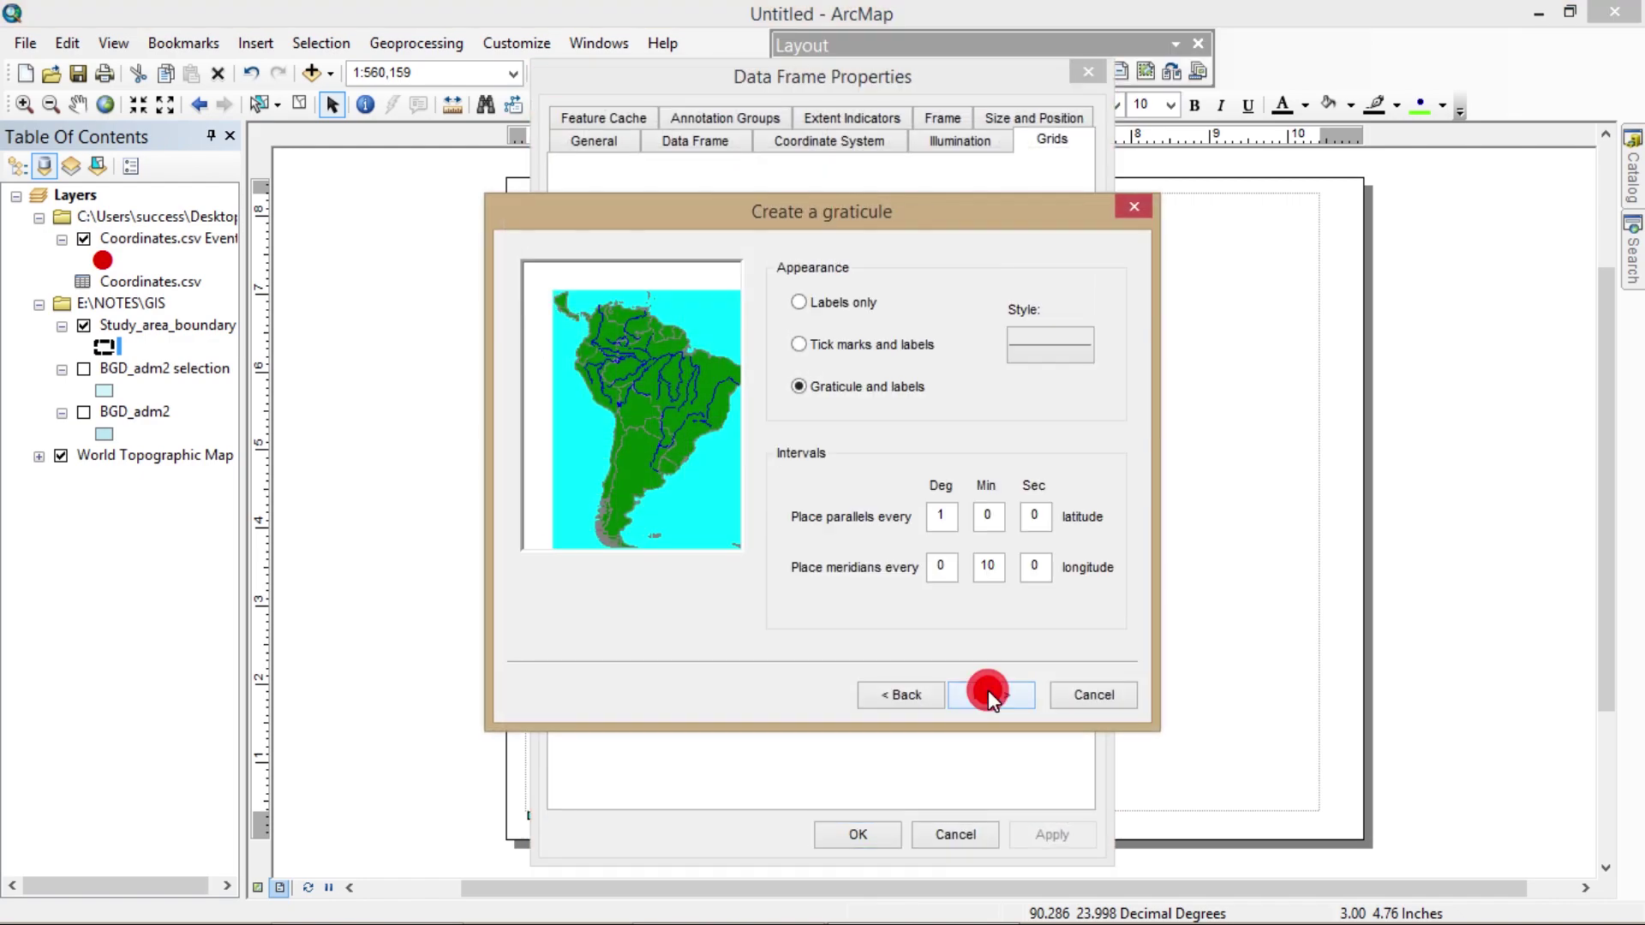
click(989, 691)
click(990, 694)
click(992, 694)
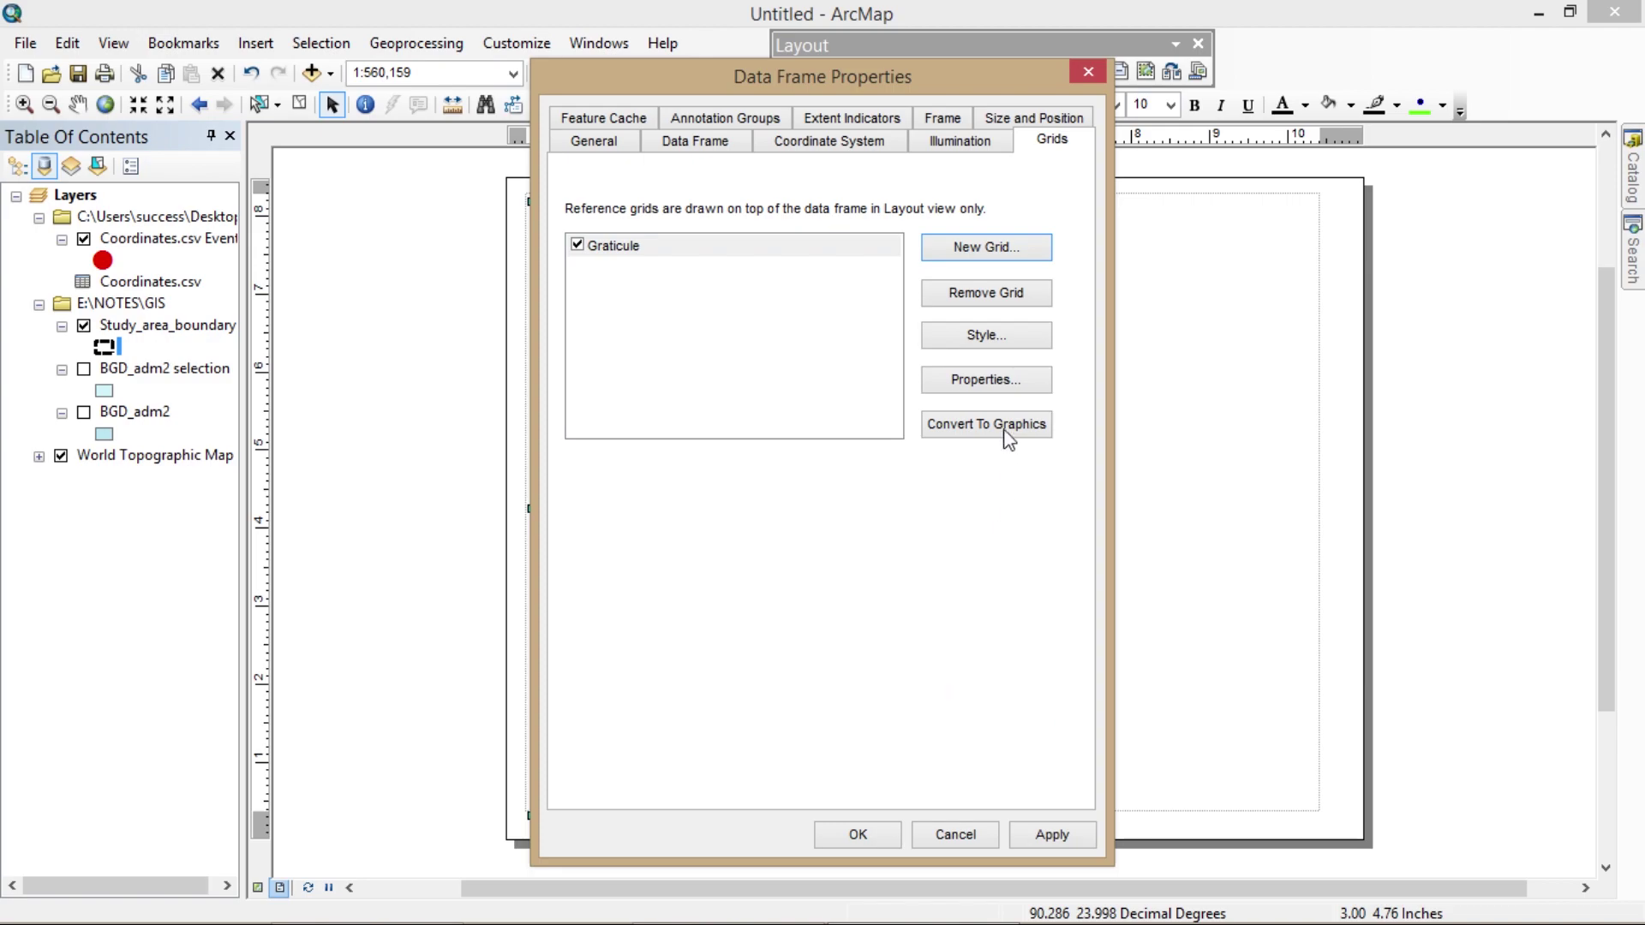
- Set the graticule to show no lines or ticks, and give its labels size 10 with vertical orientation on the left and right
click(986, 373)
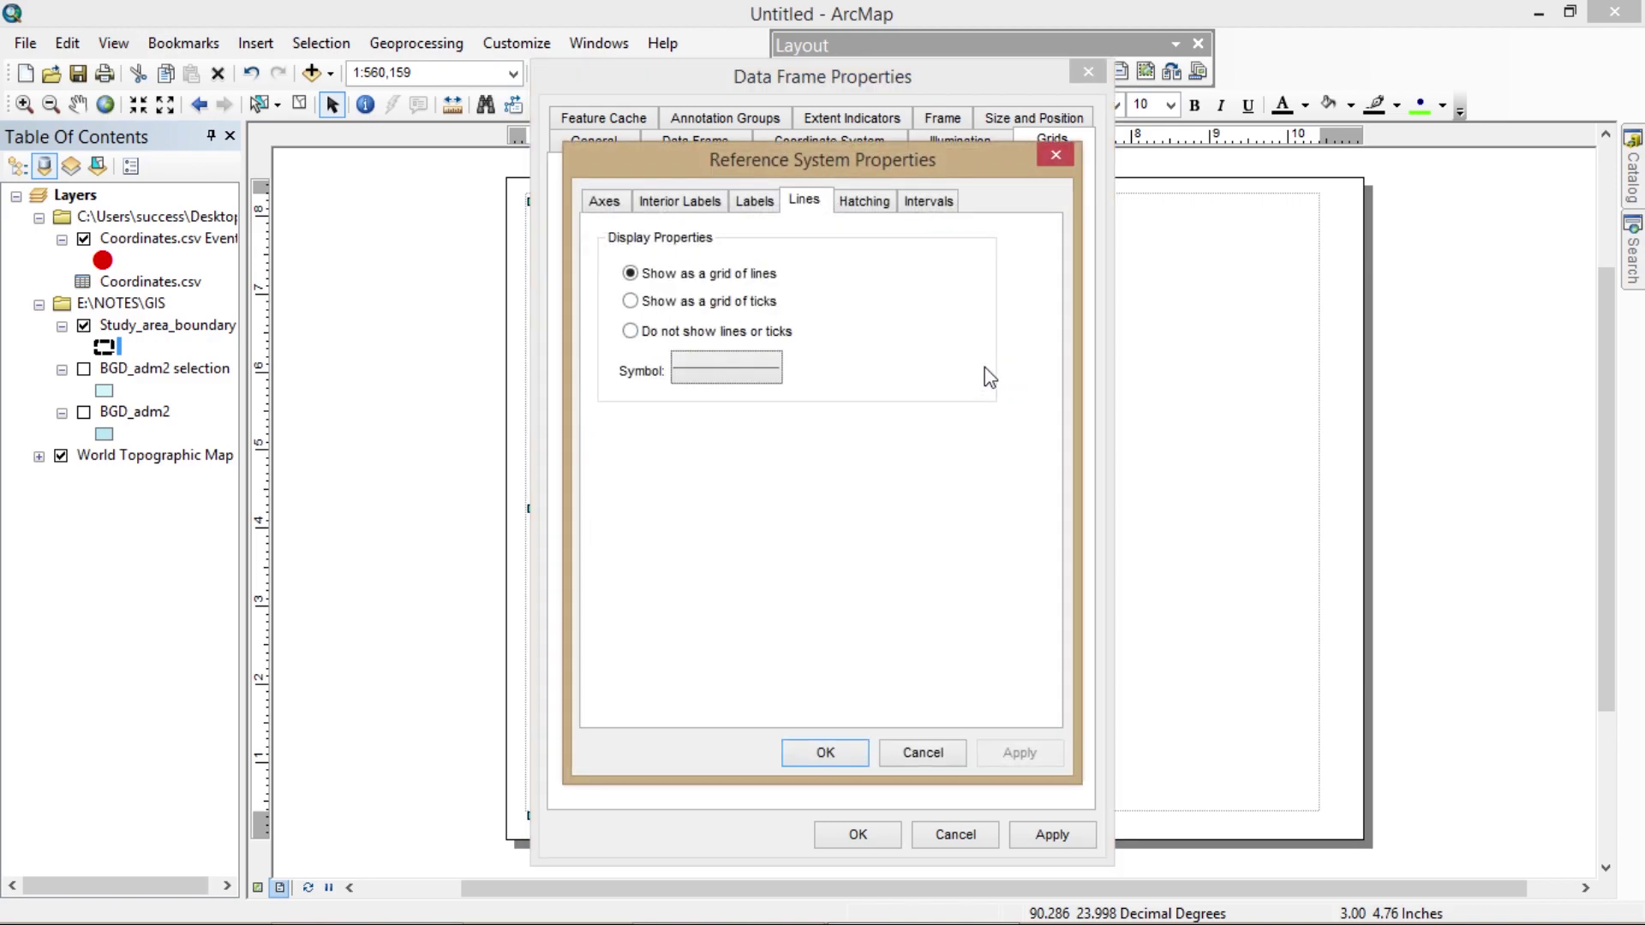
click(718, 332)
click(760, 206)
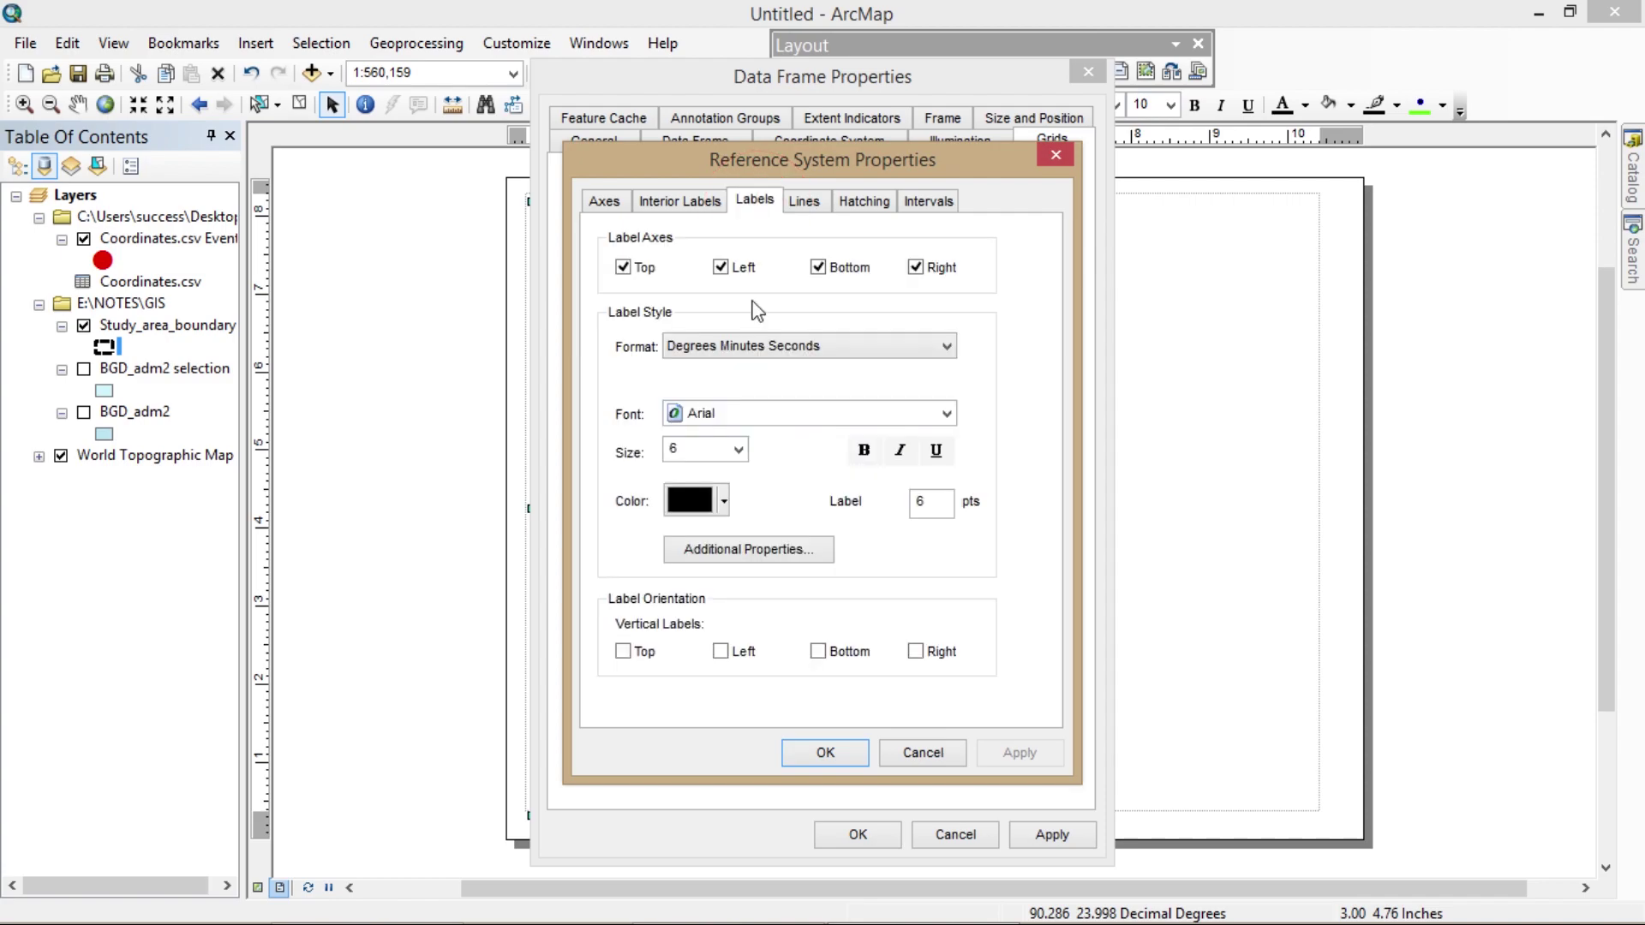
click(742, 448)
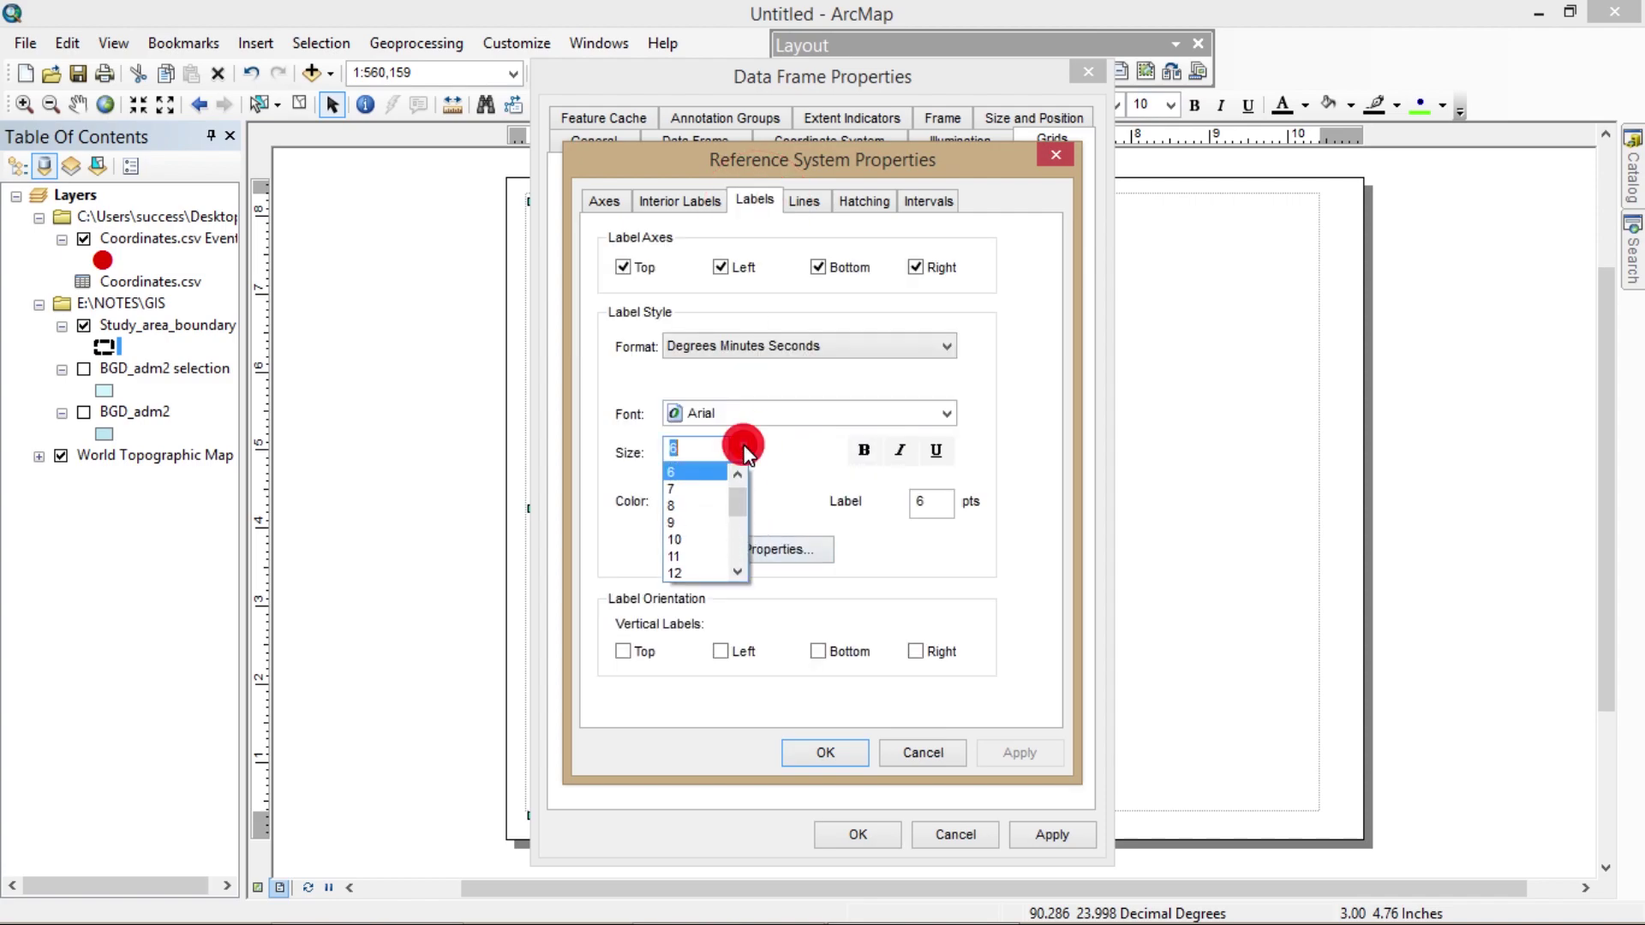
click(711, 542)
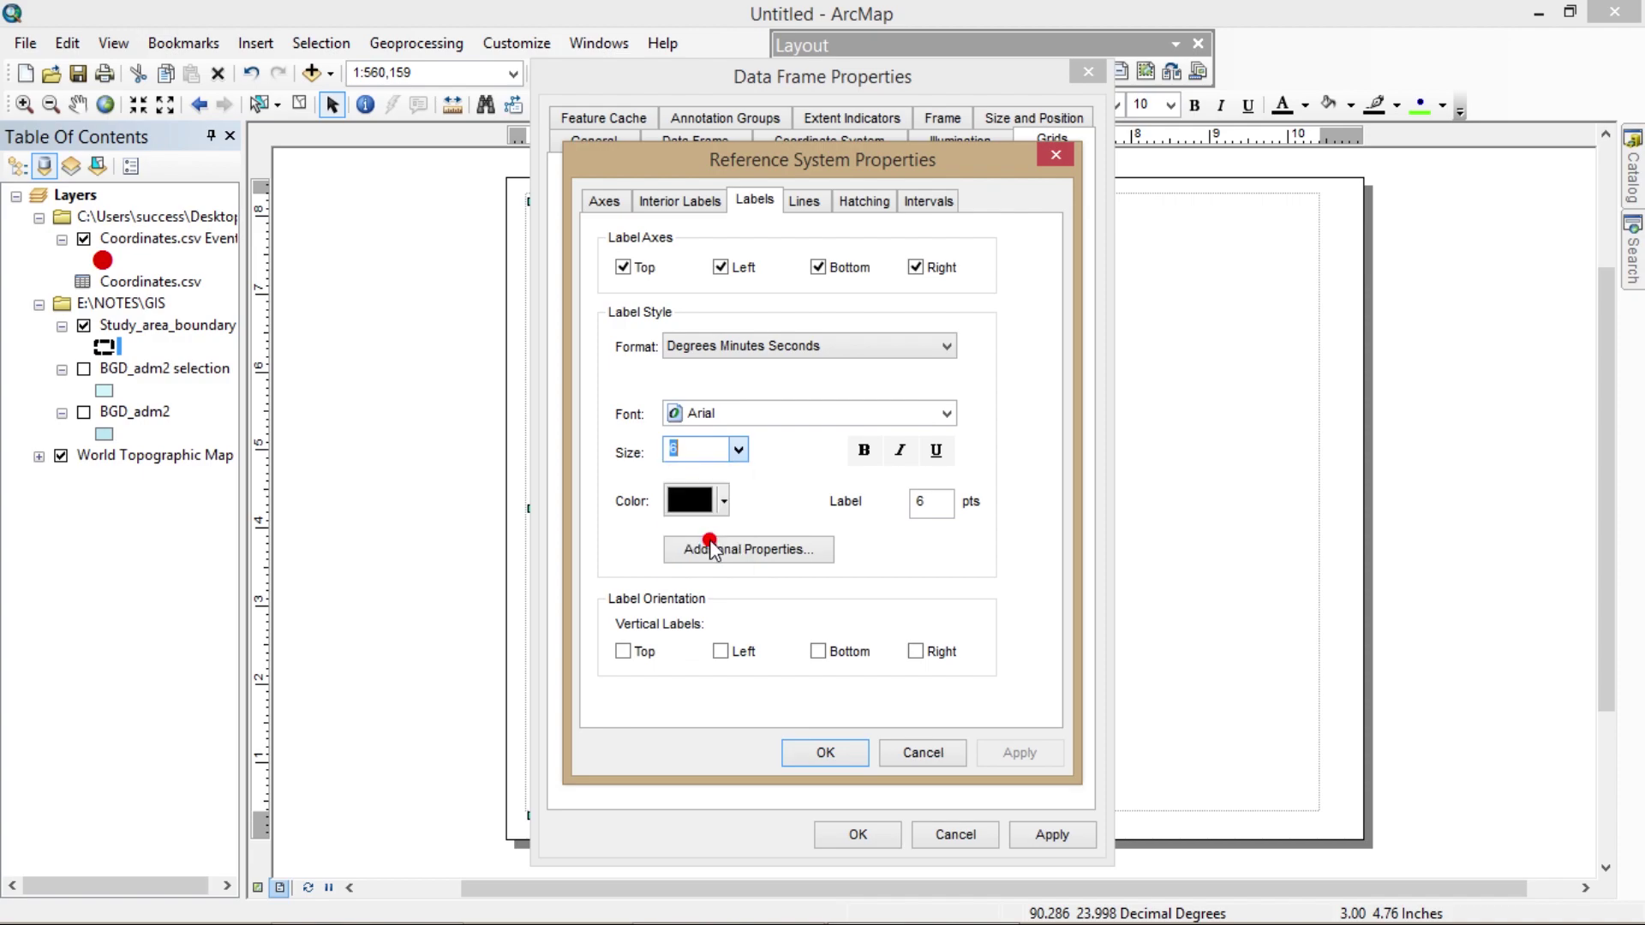
click(722, 649)
click(915, 652)
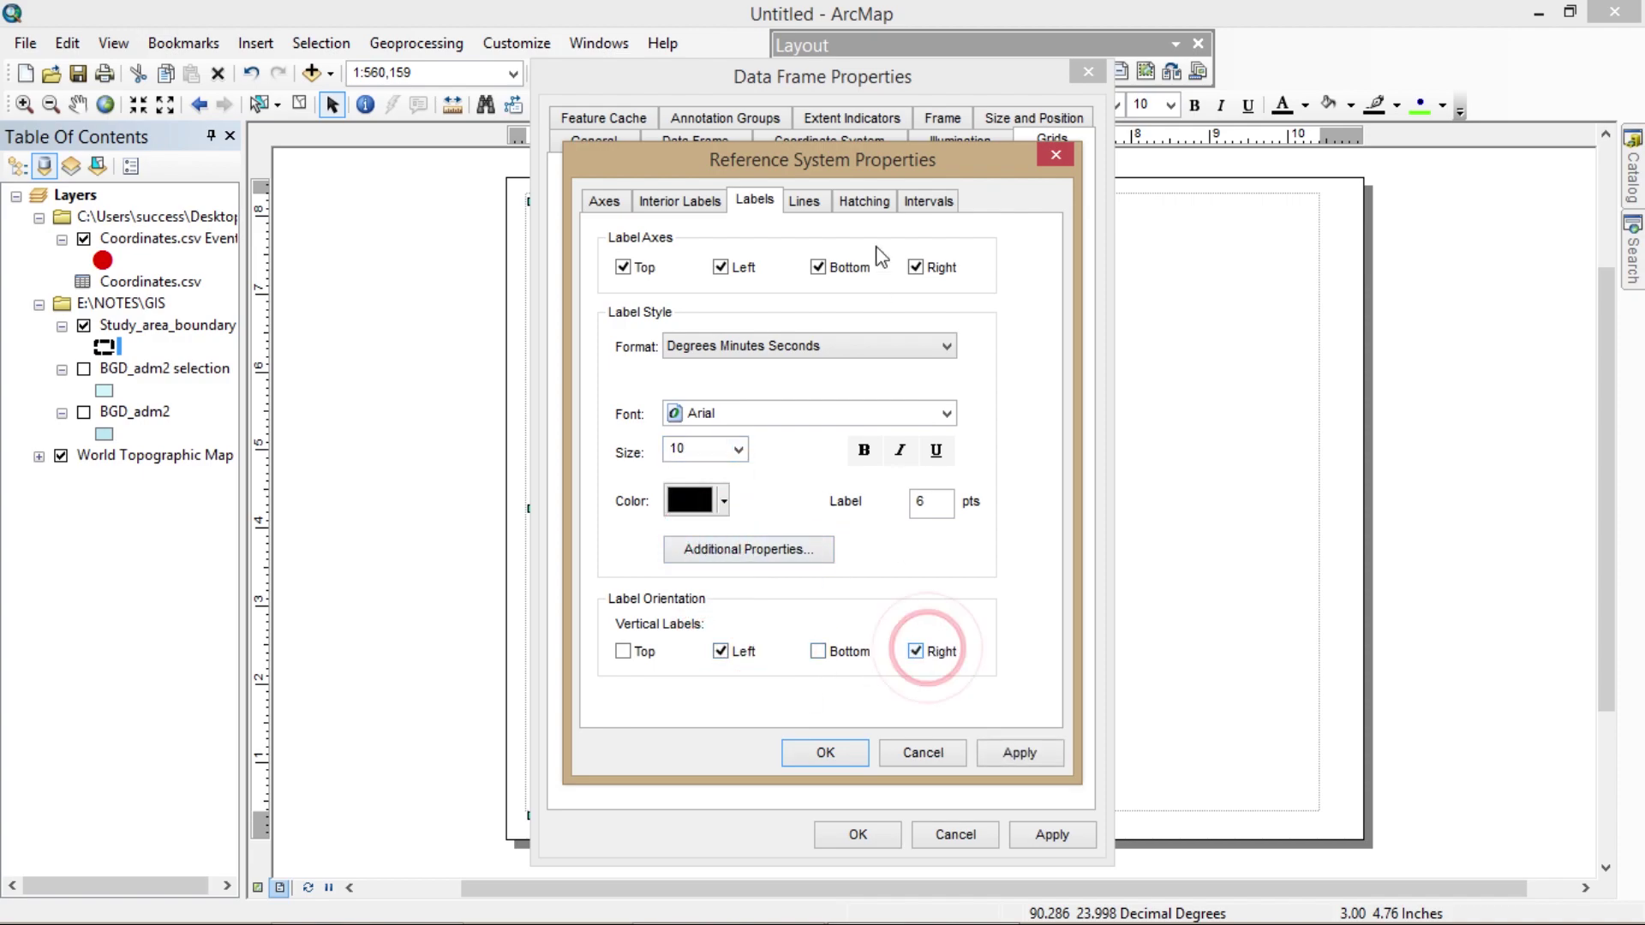
- Set the graticule's Y axis interval to 0 degrees 10 minutes and apply the grid to the data frame
click(940, 203)
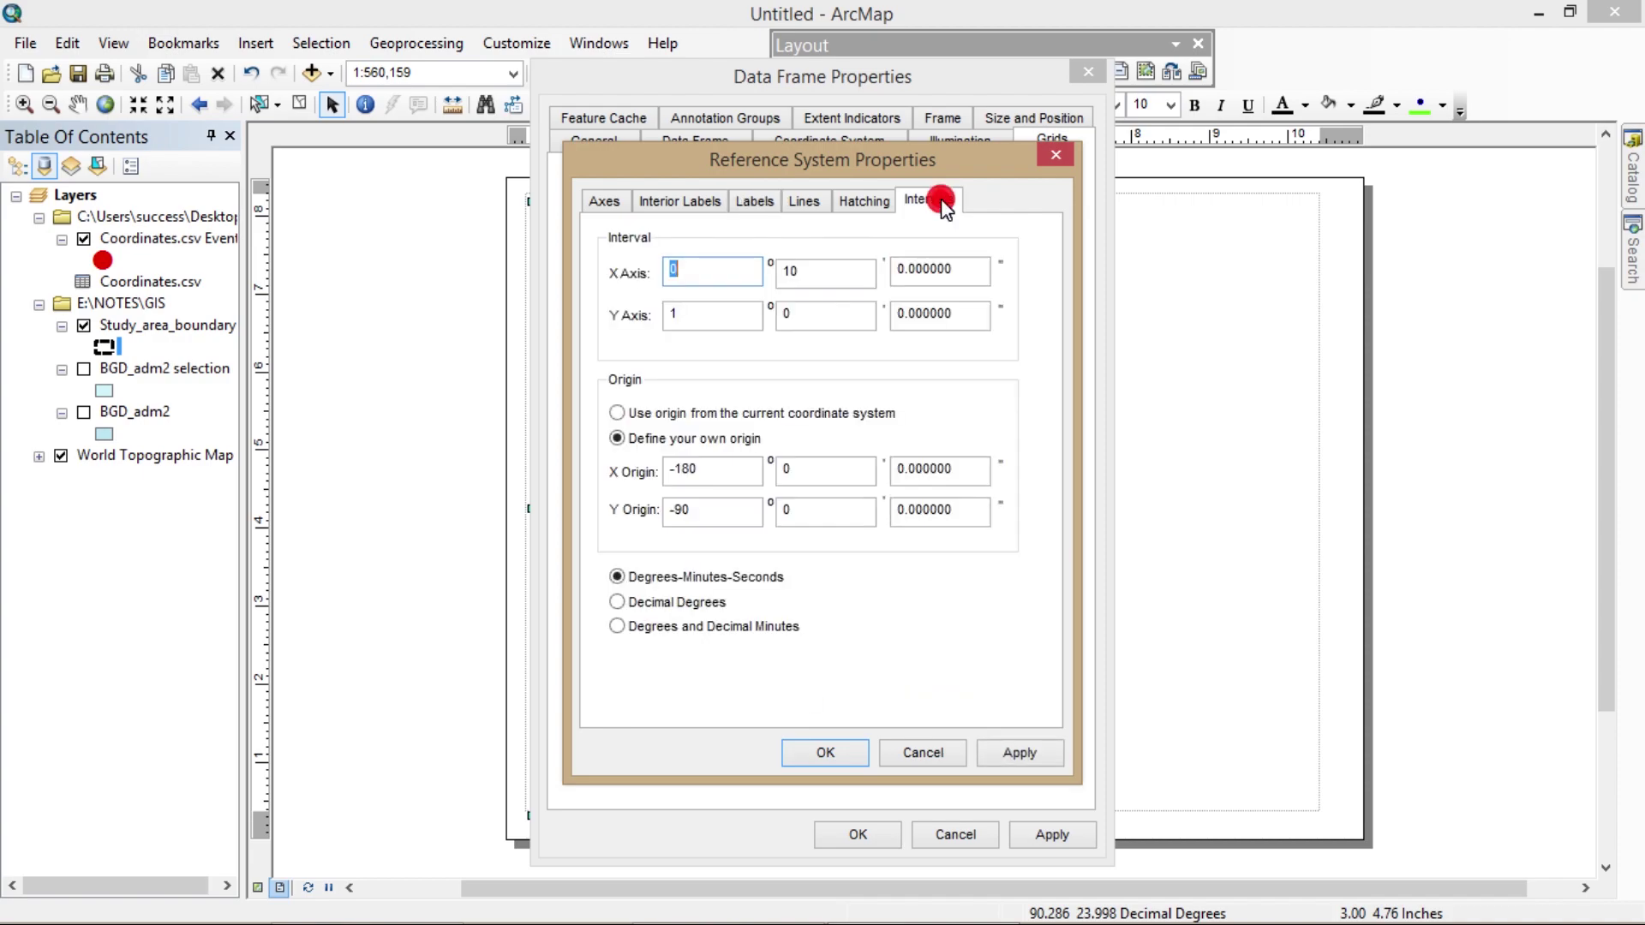
click(703, 319)
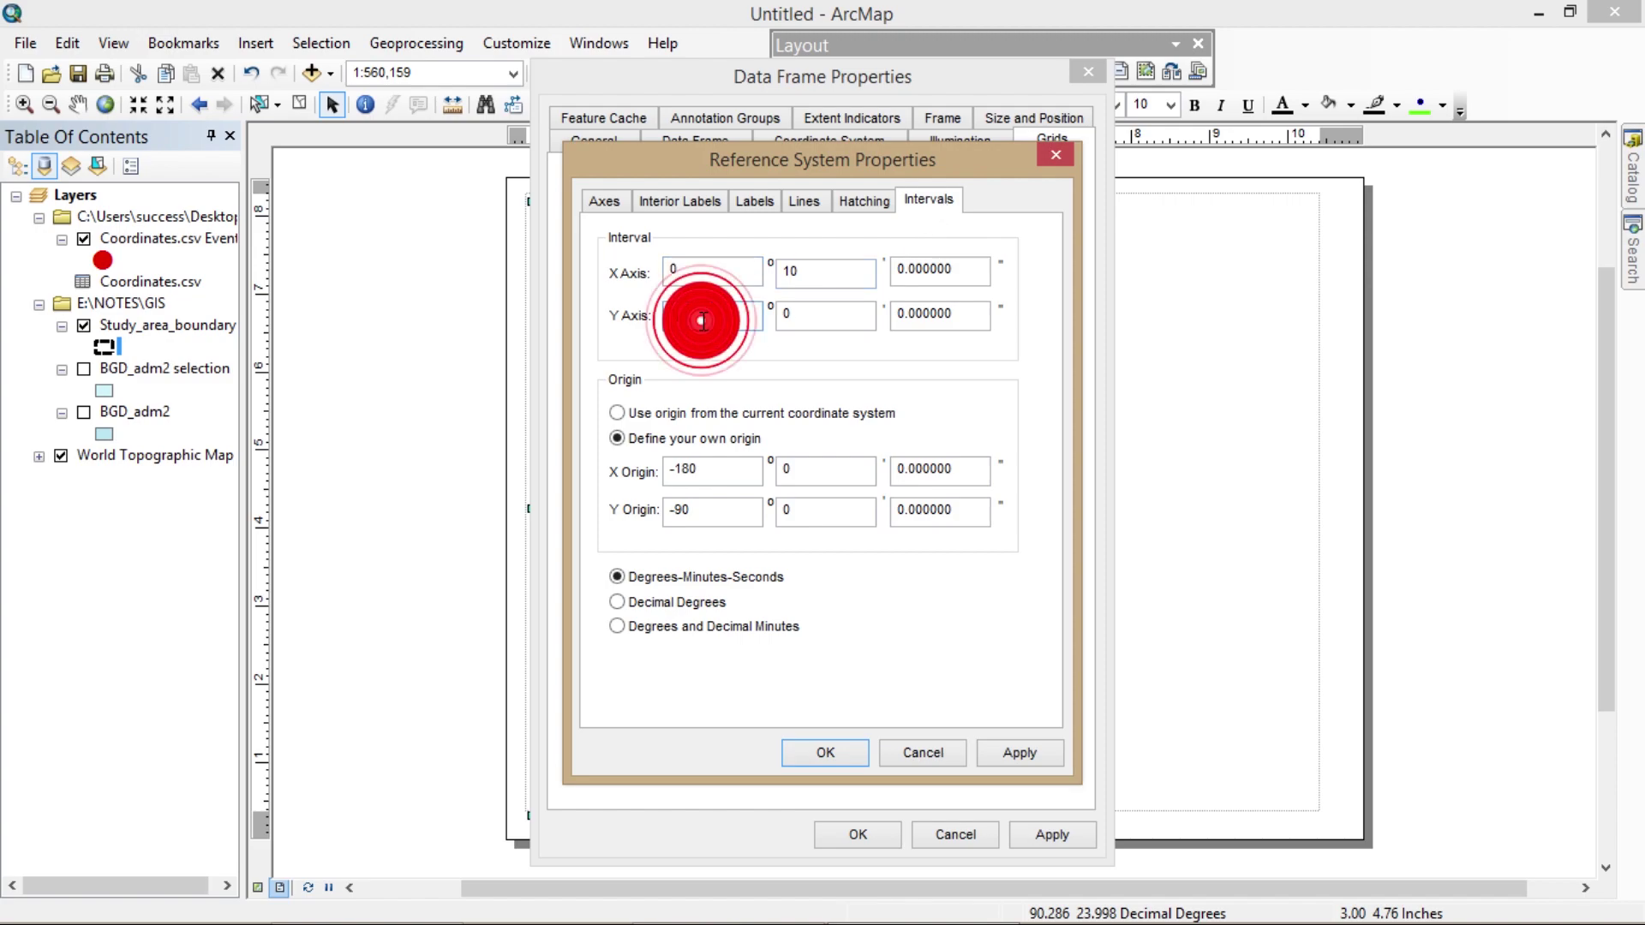
click(783, 314)
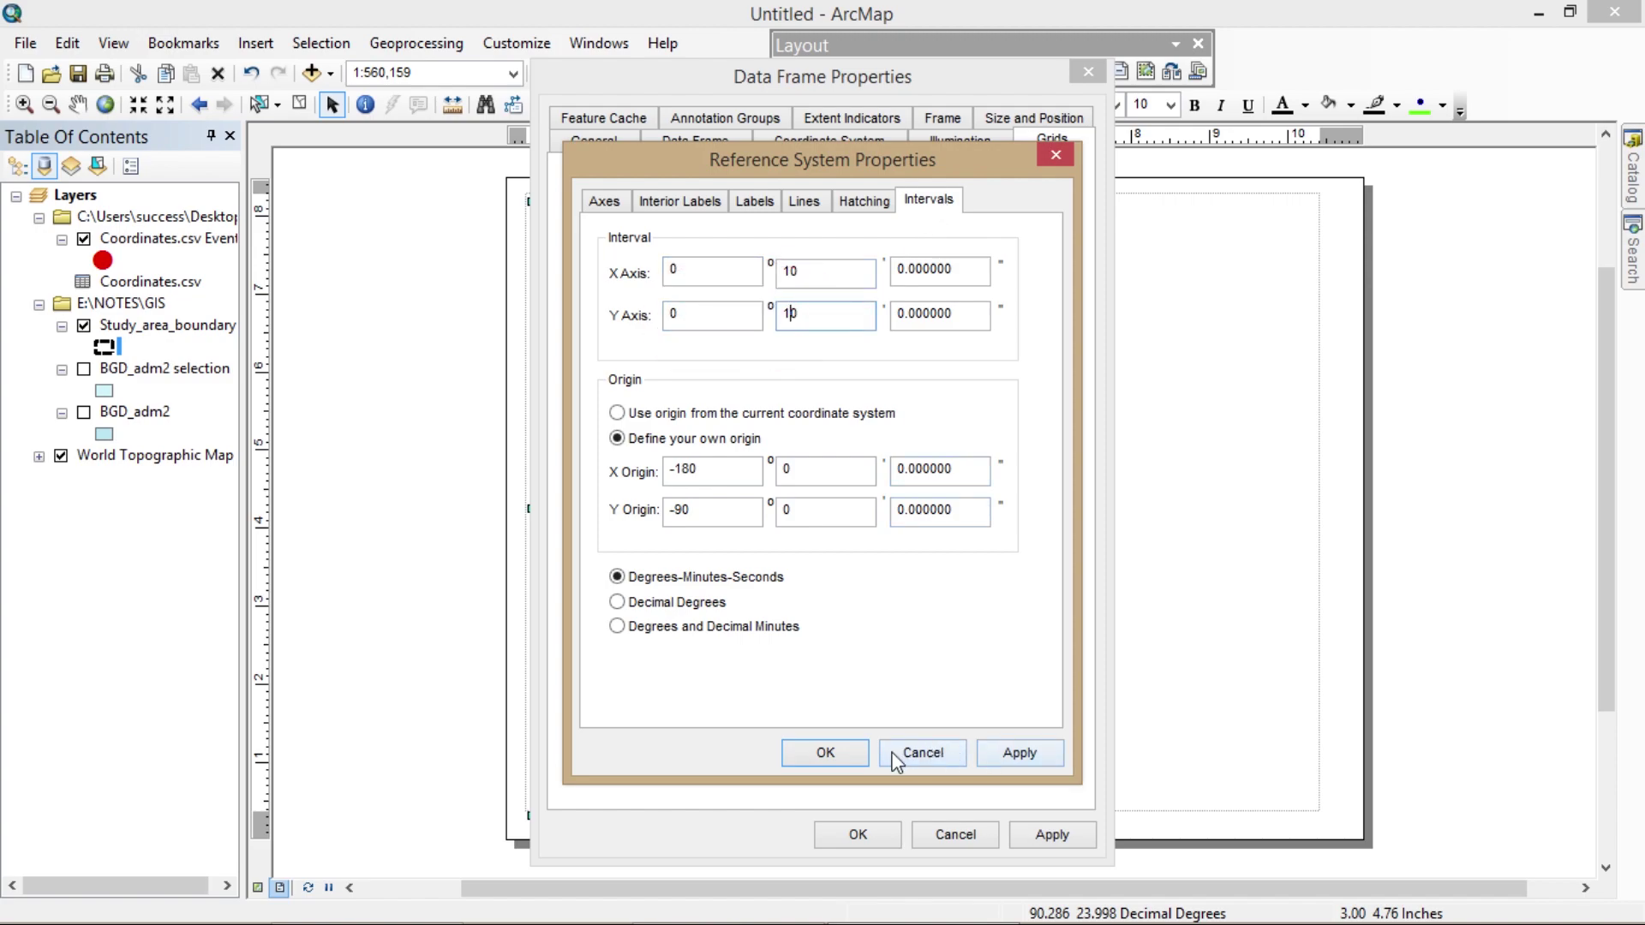
click(1015, 762)
click(862, 759)
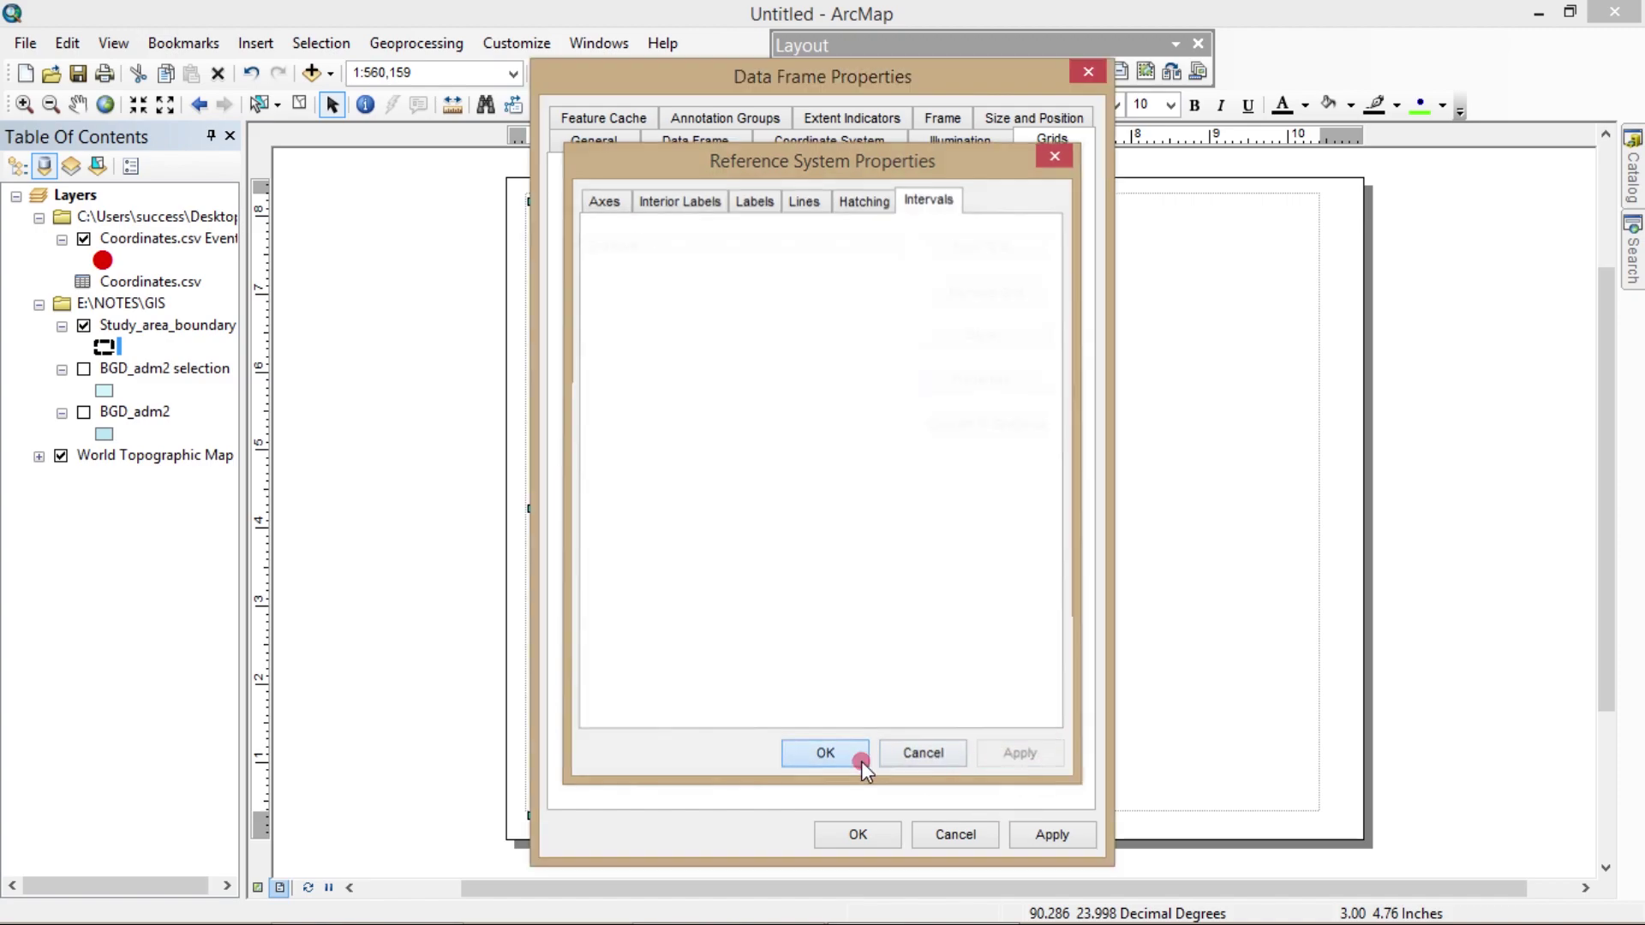
click(1062, 835)
click(883, 834)
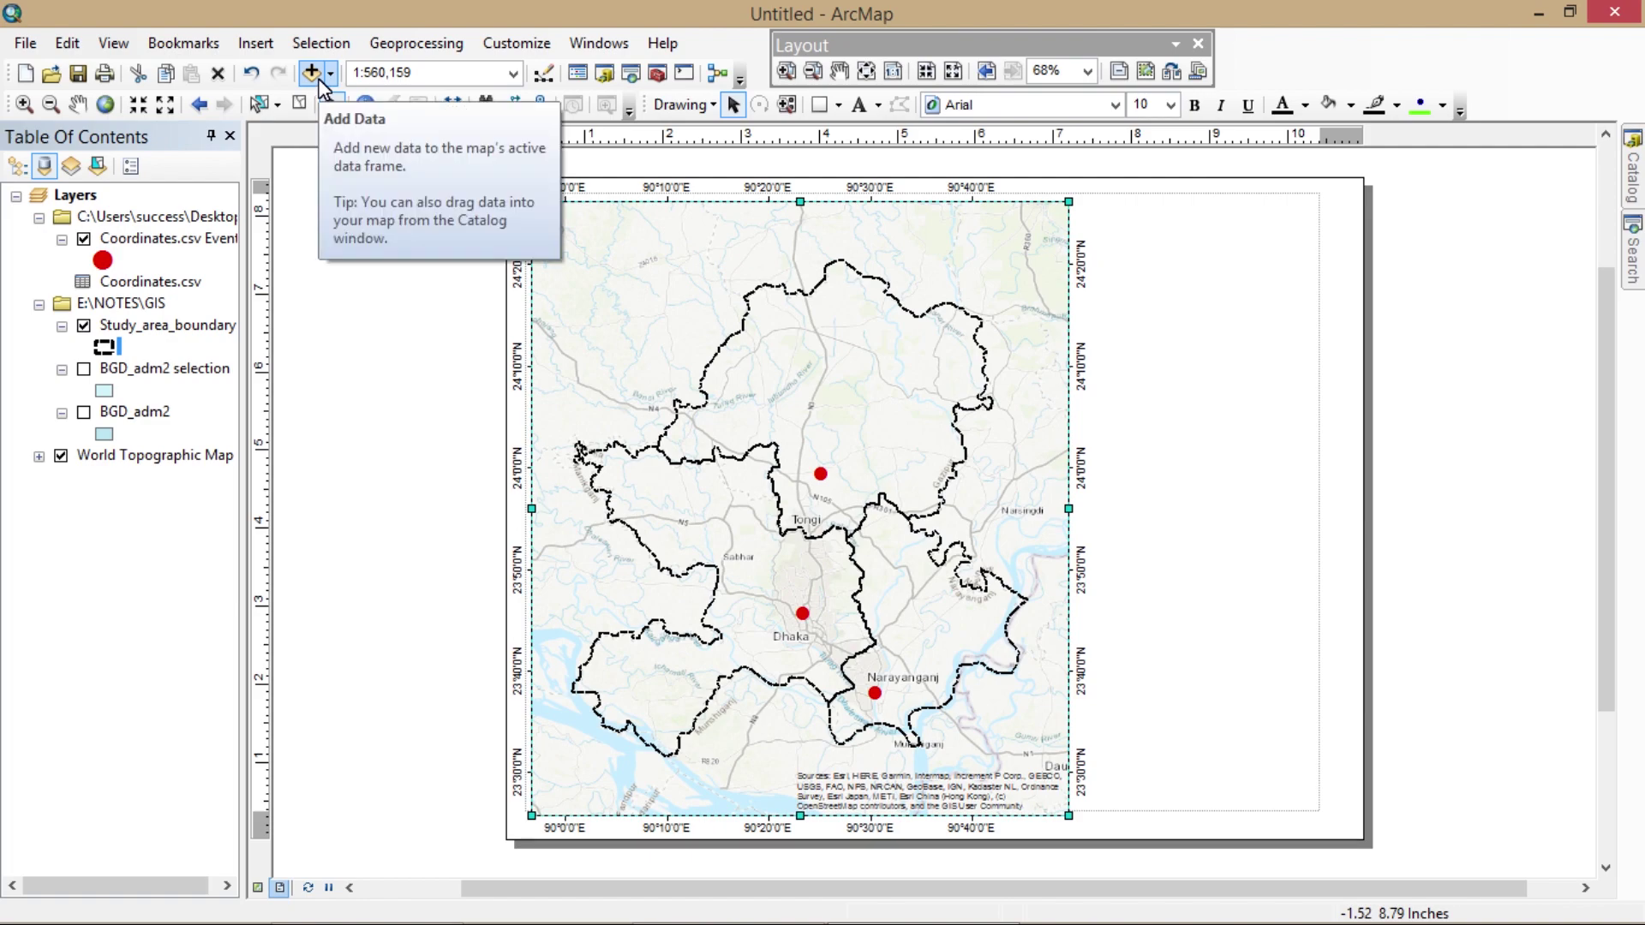
- Insert a new data frame, narrow it to about 3.3 inches wide and place it beside the main map at the page's upper right
click(255, 45)
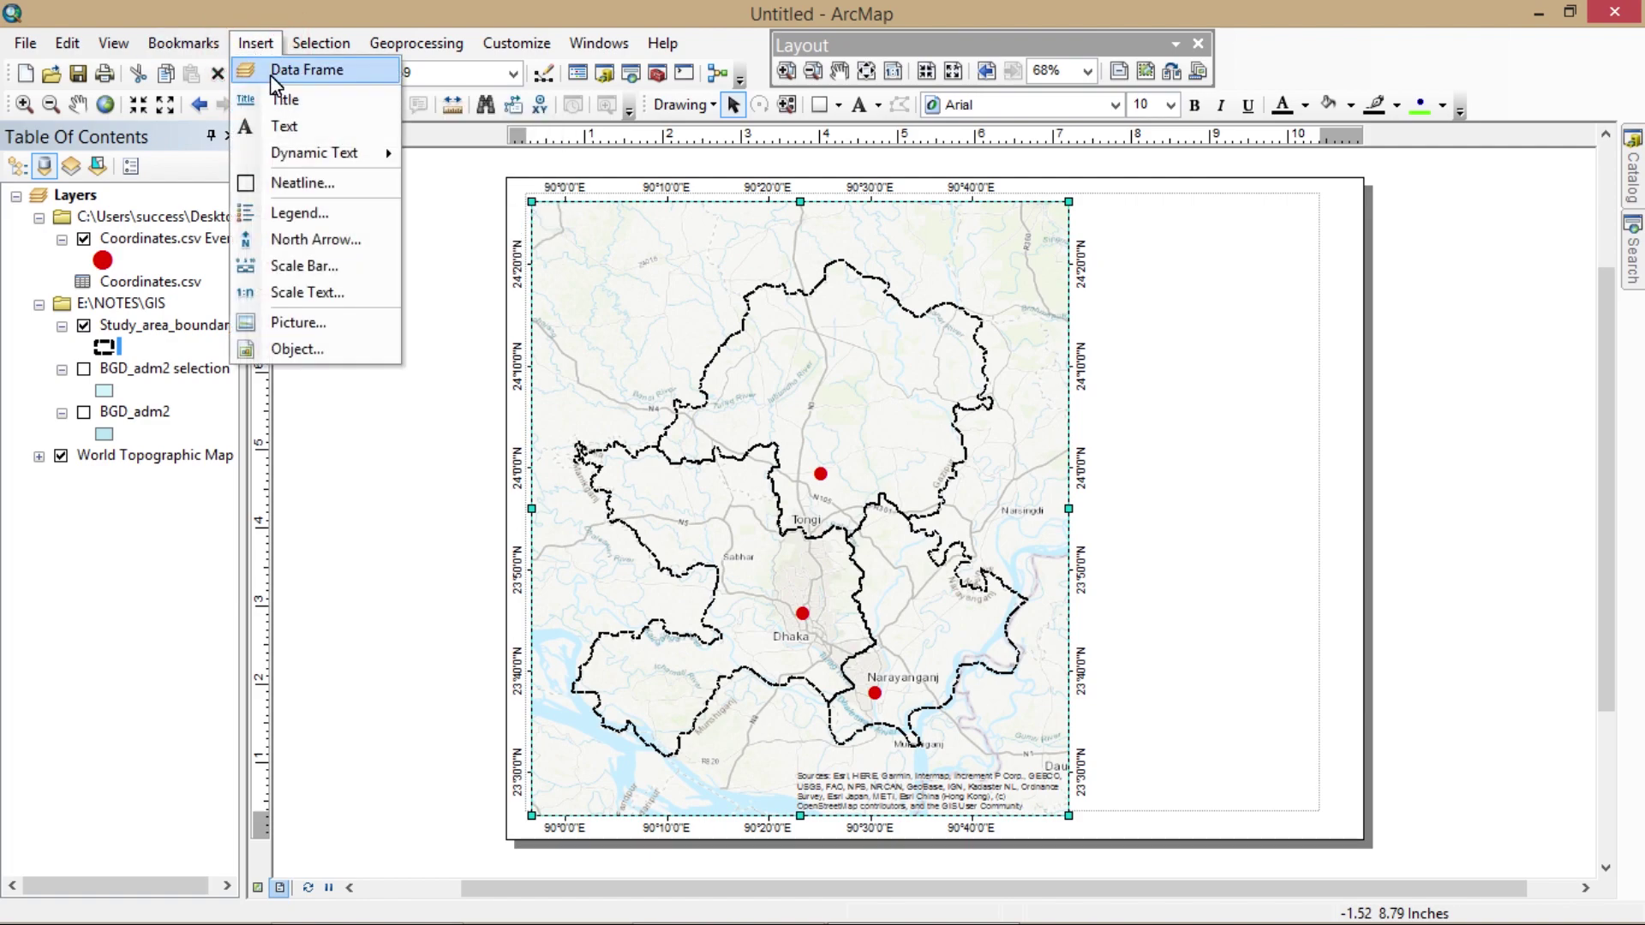
click(262, 67)
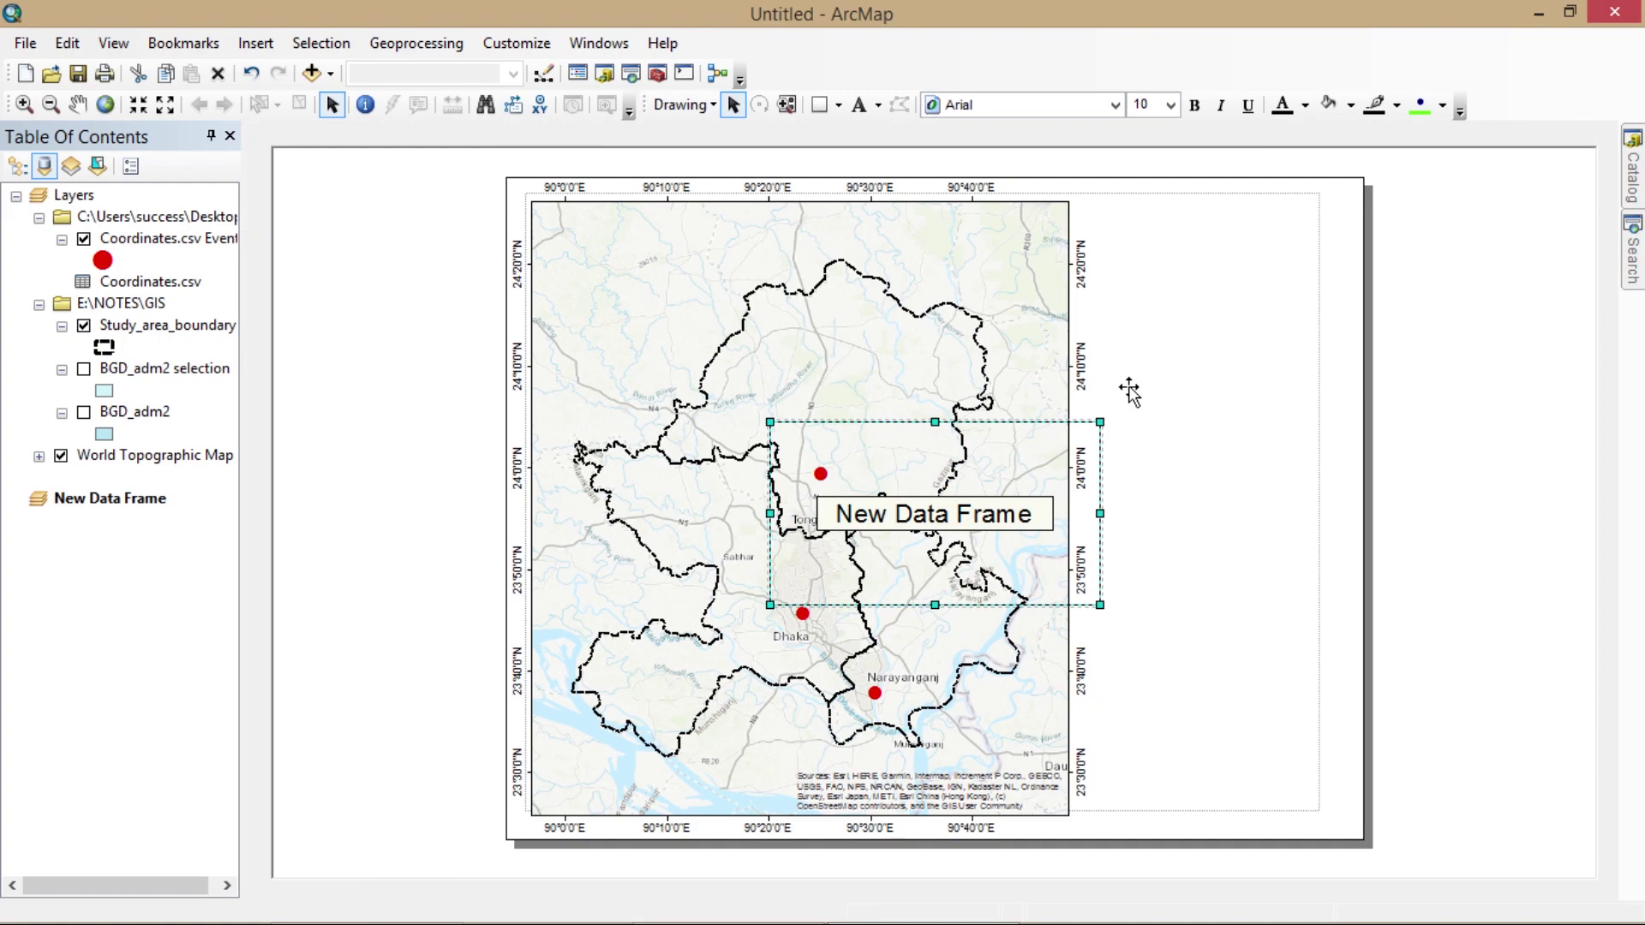
click(1143, 335)
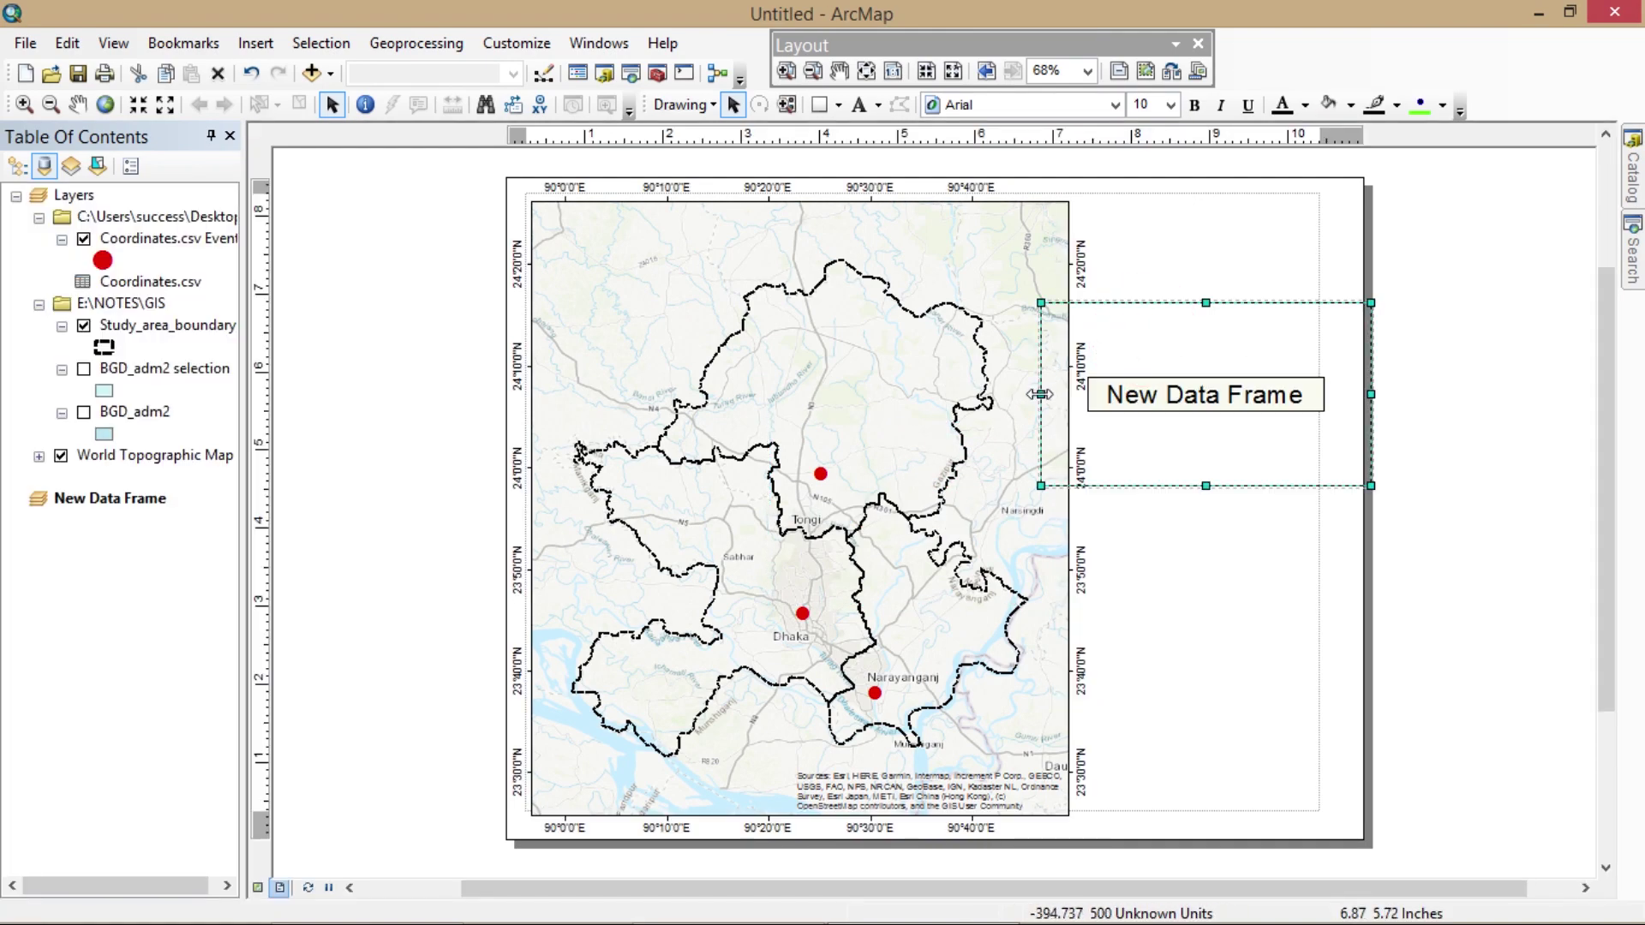
drag(1042, 393, 1160, 377)
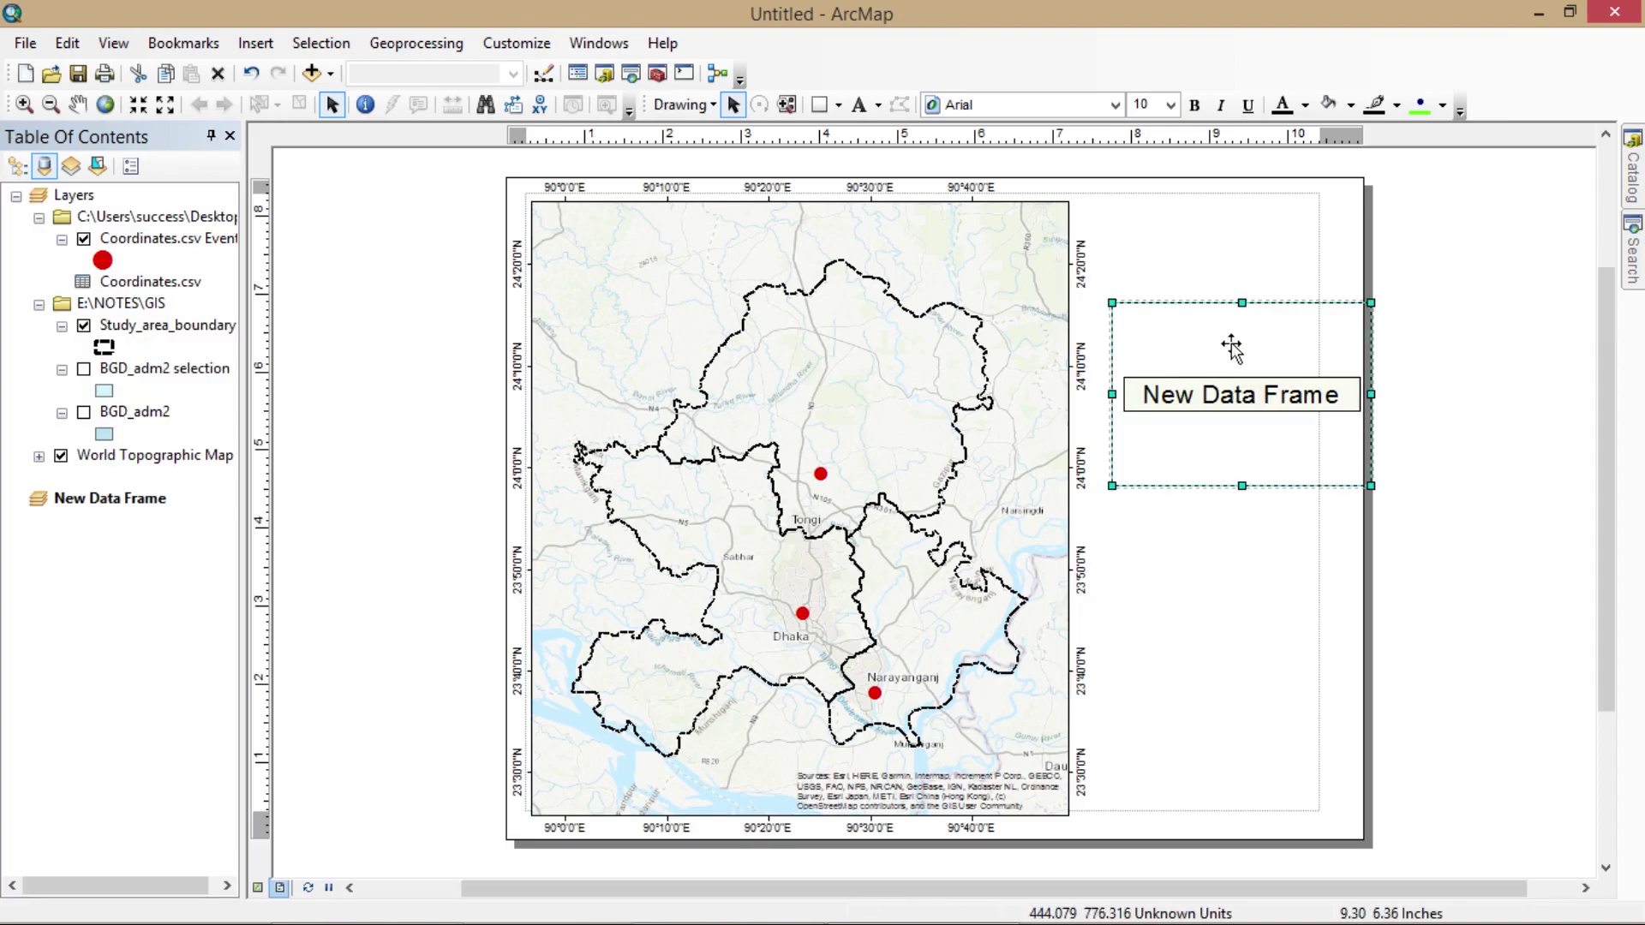
drag(1234, 341, 1215, 240)
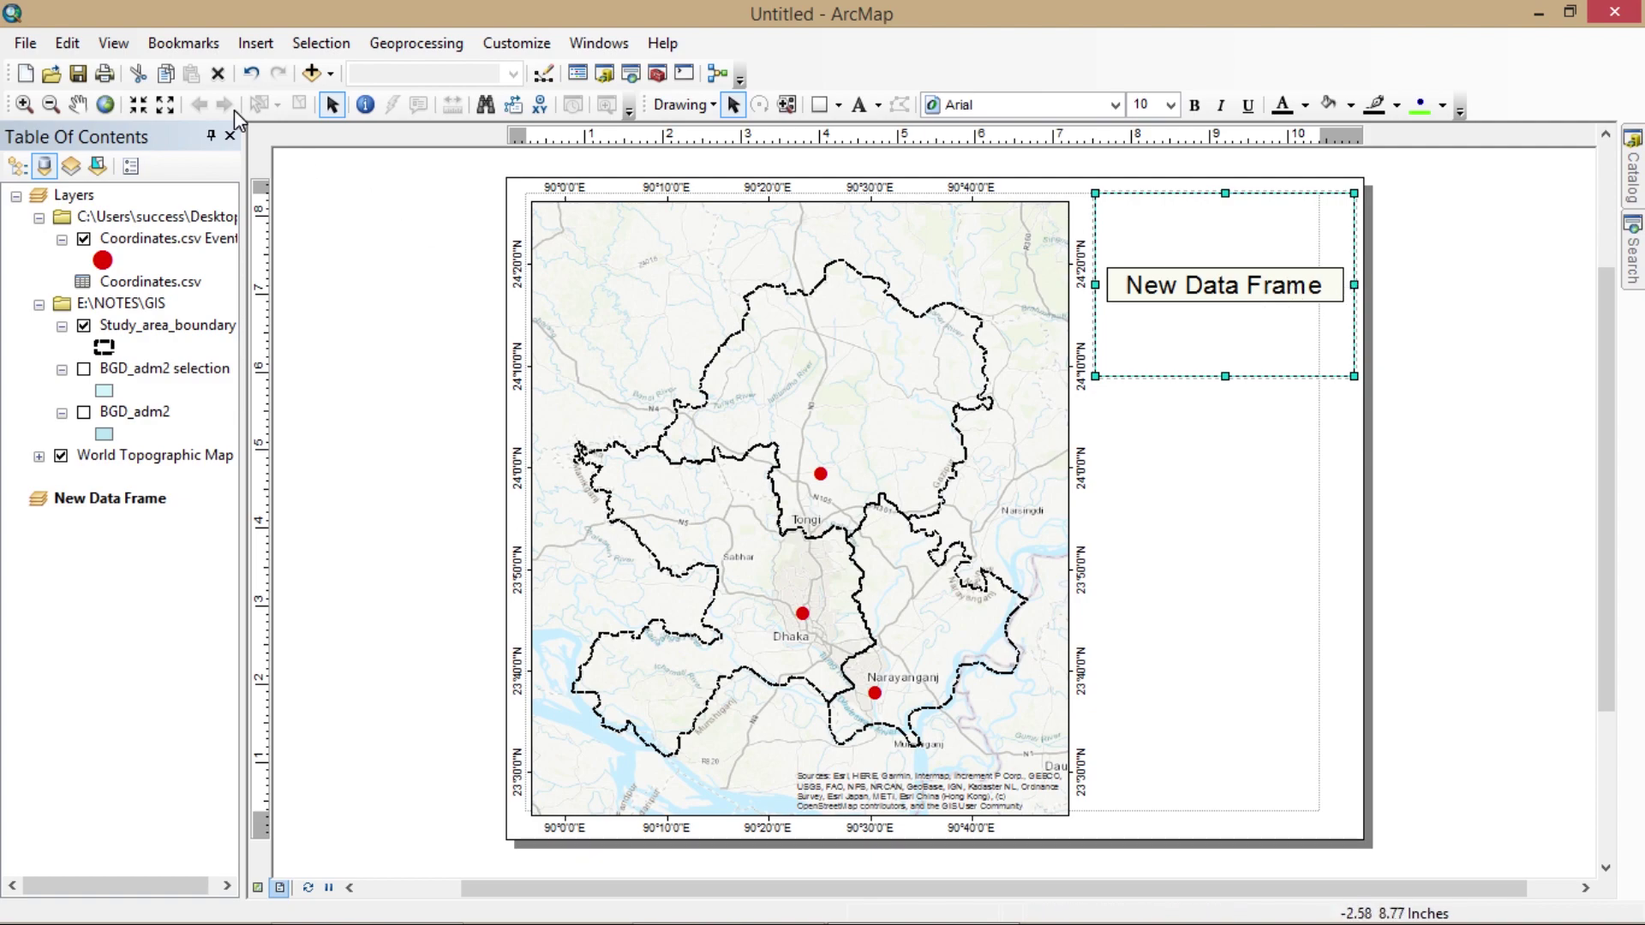
- Add BGD_adm2.shp from E:\NOTES\GIS to the new data frame
click(309, 75)
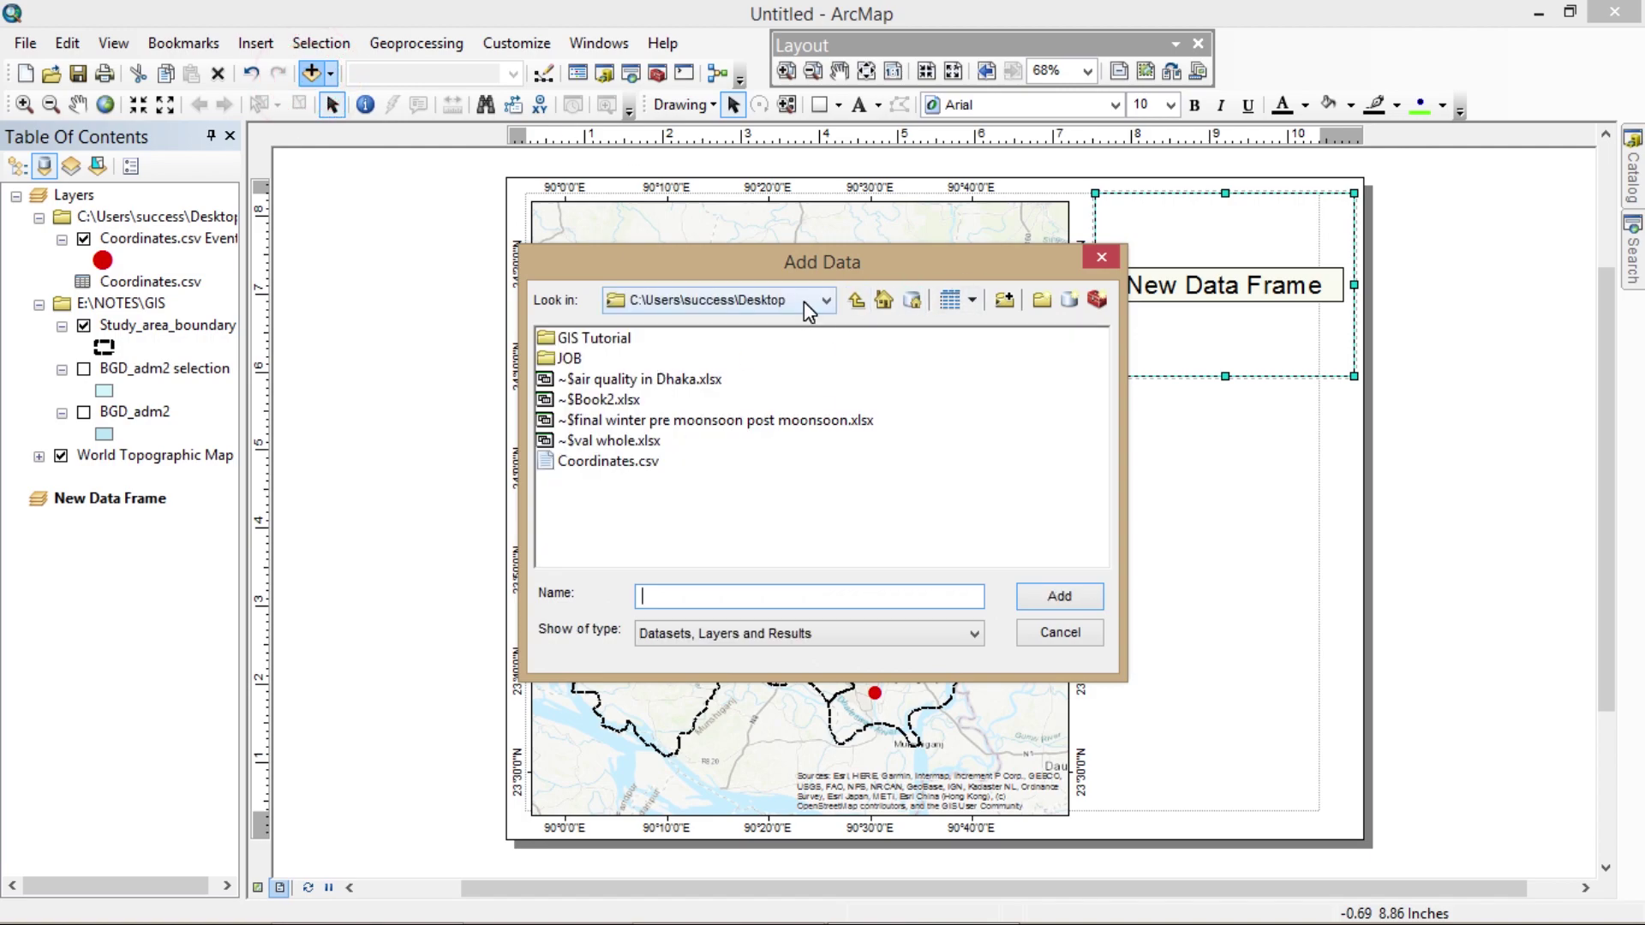
click(805, 300)
click(714, 390)
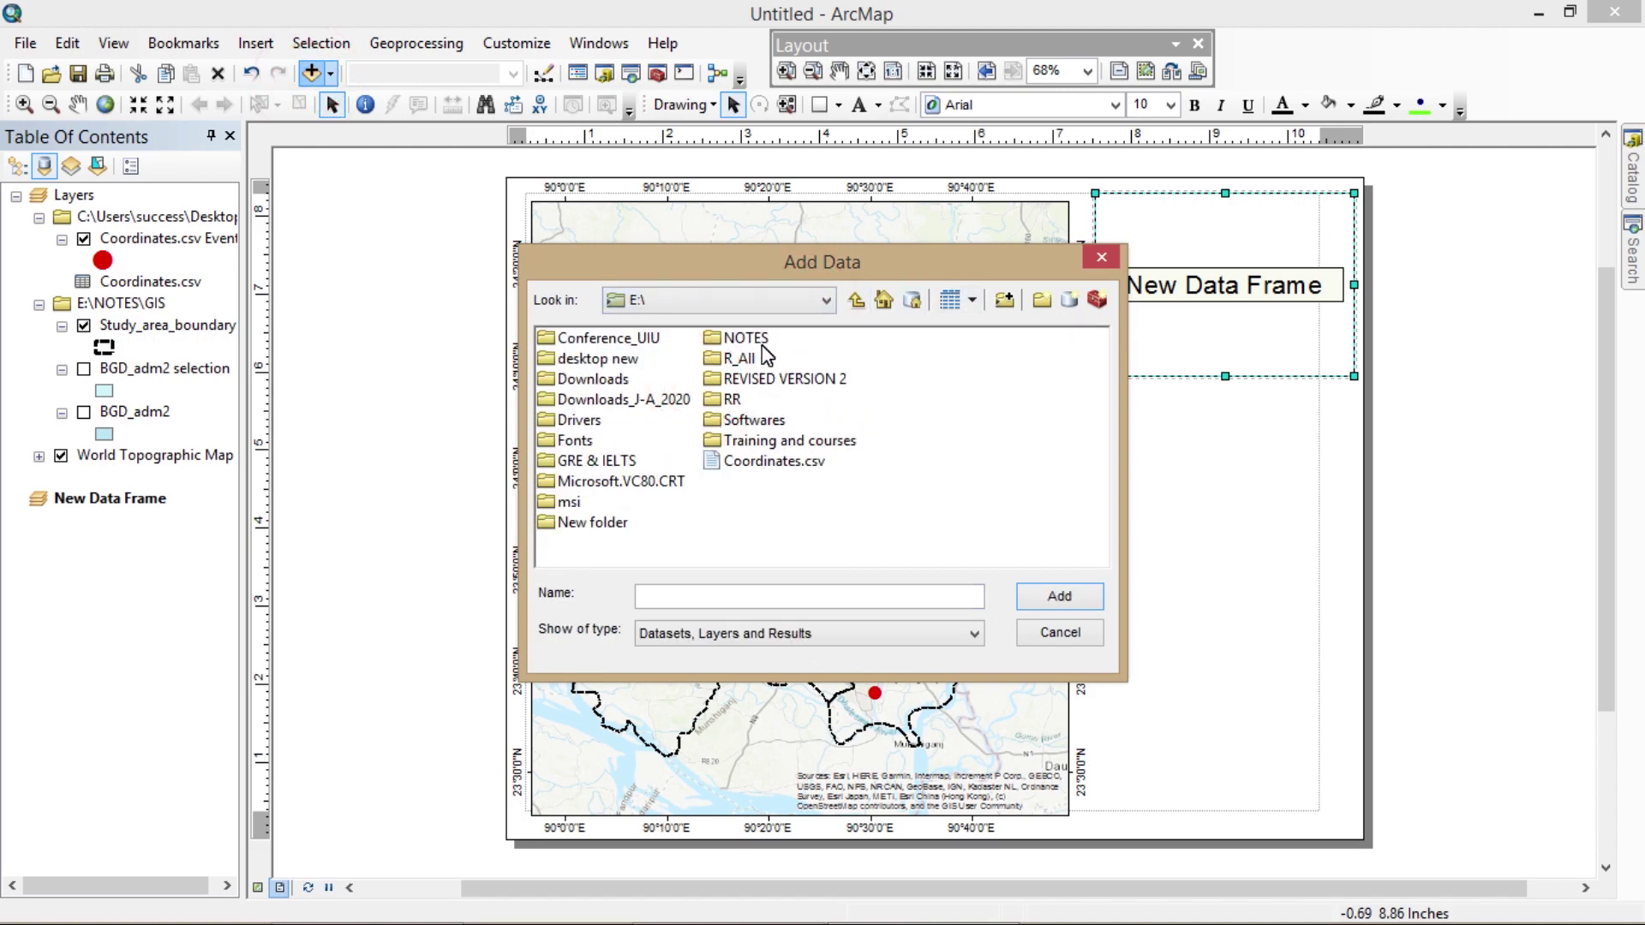
double_click(763, 343)
double_click(569, 460)
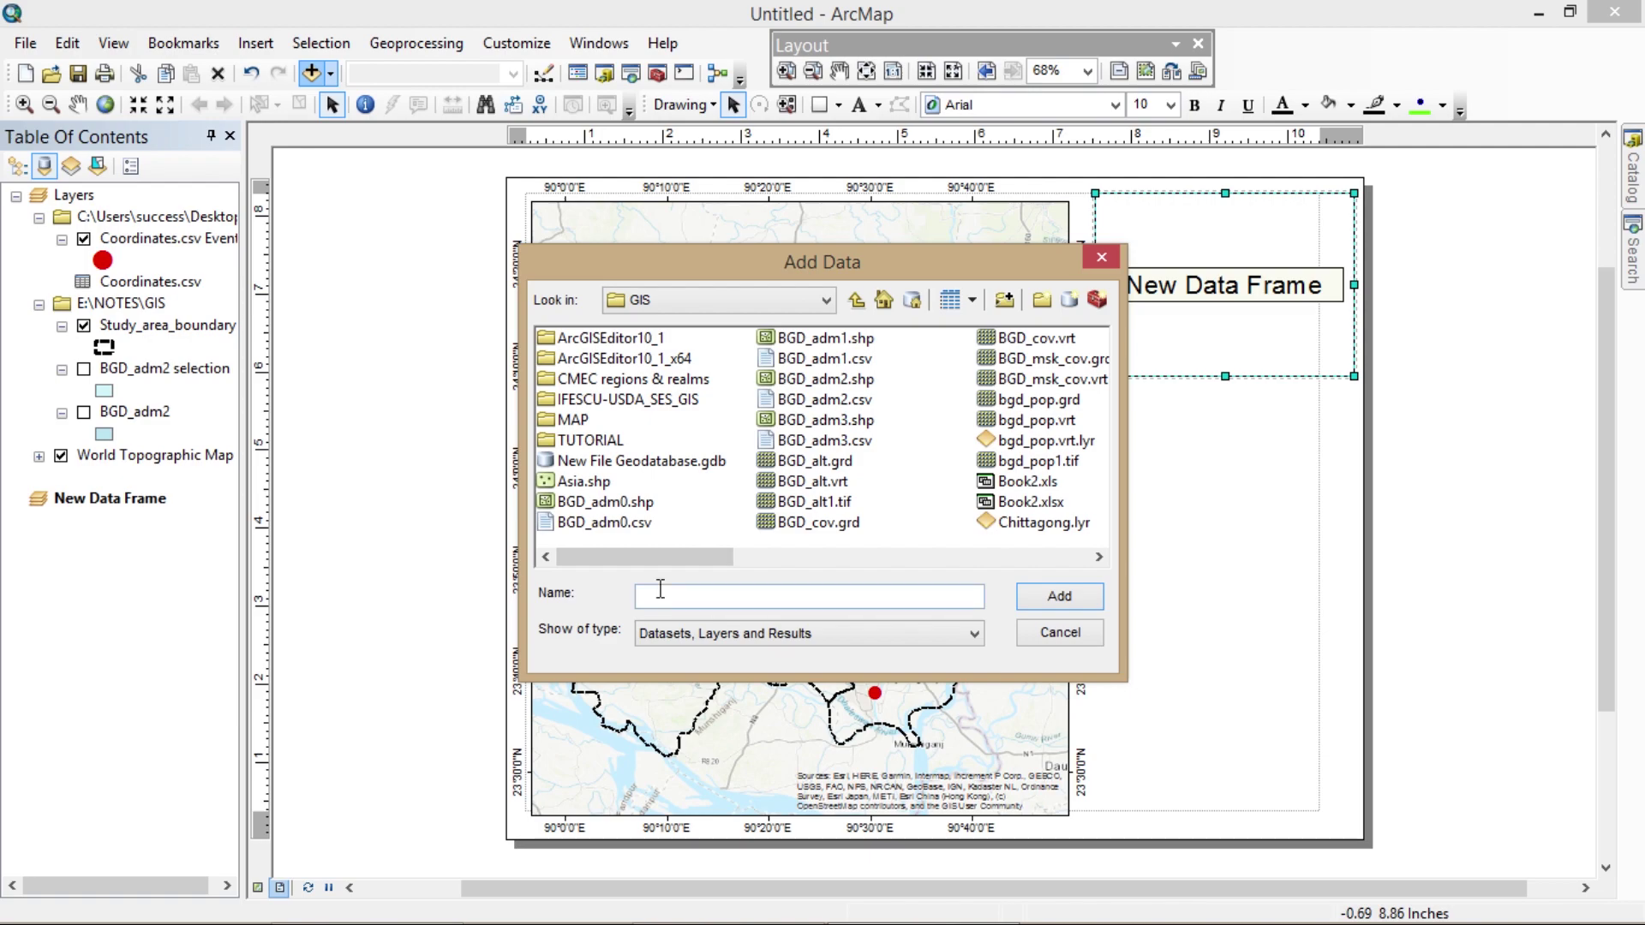
click(856, 382)
click(1059, 598)
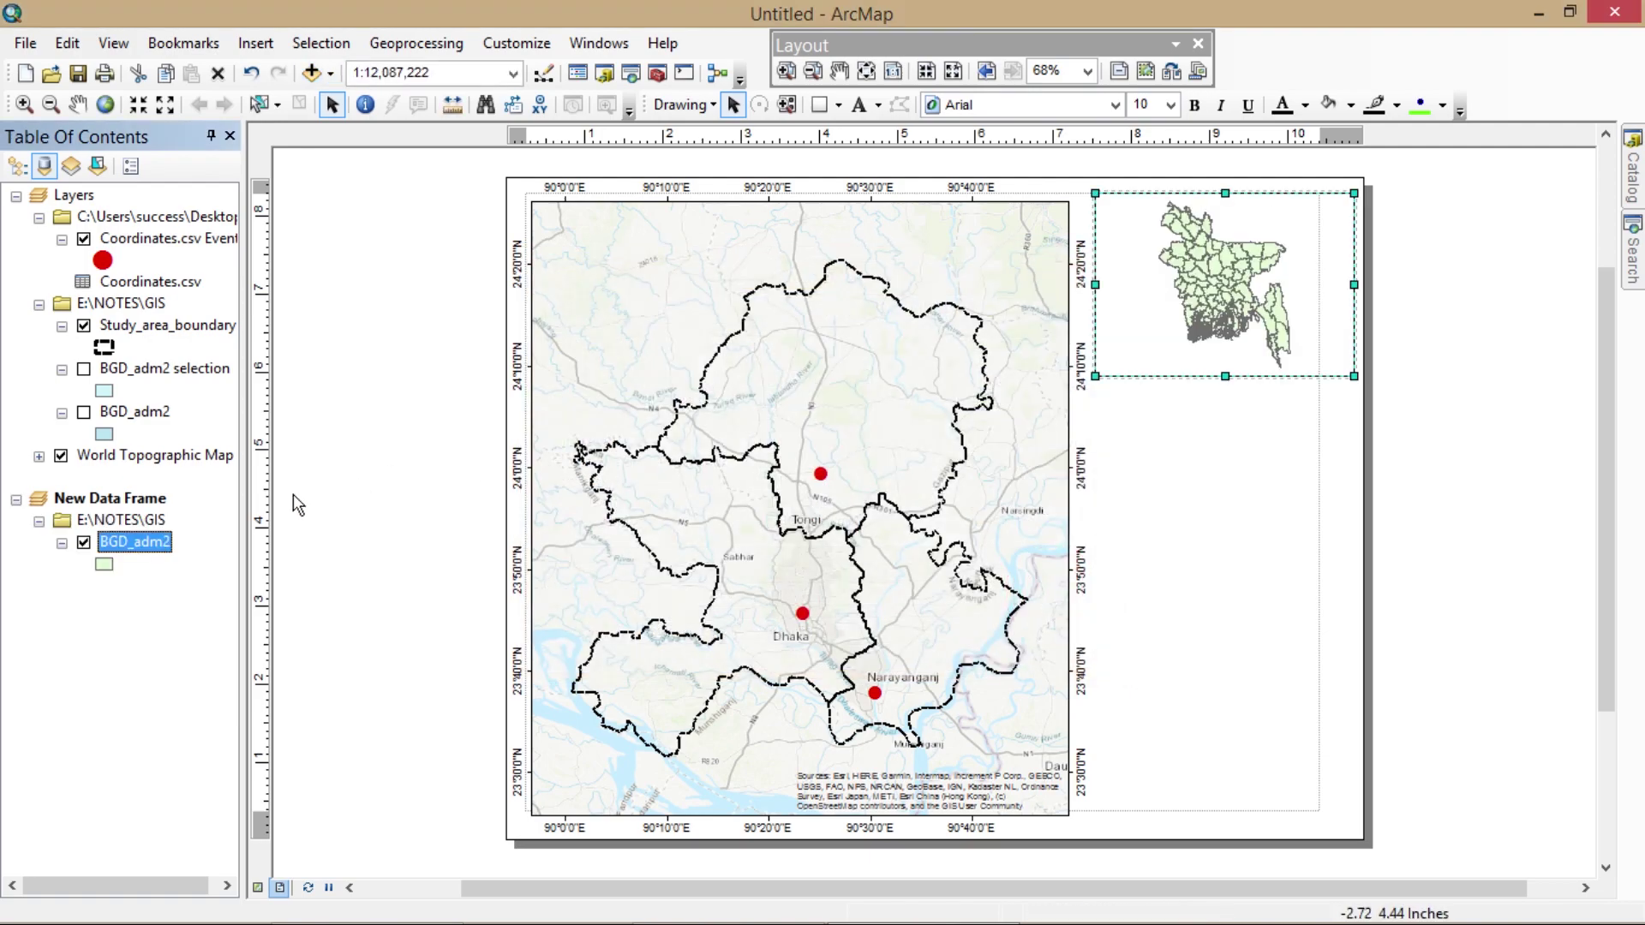
- Add Study_area_boundary.shp from the GIS folder to the new data frame
click(311, 72)
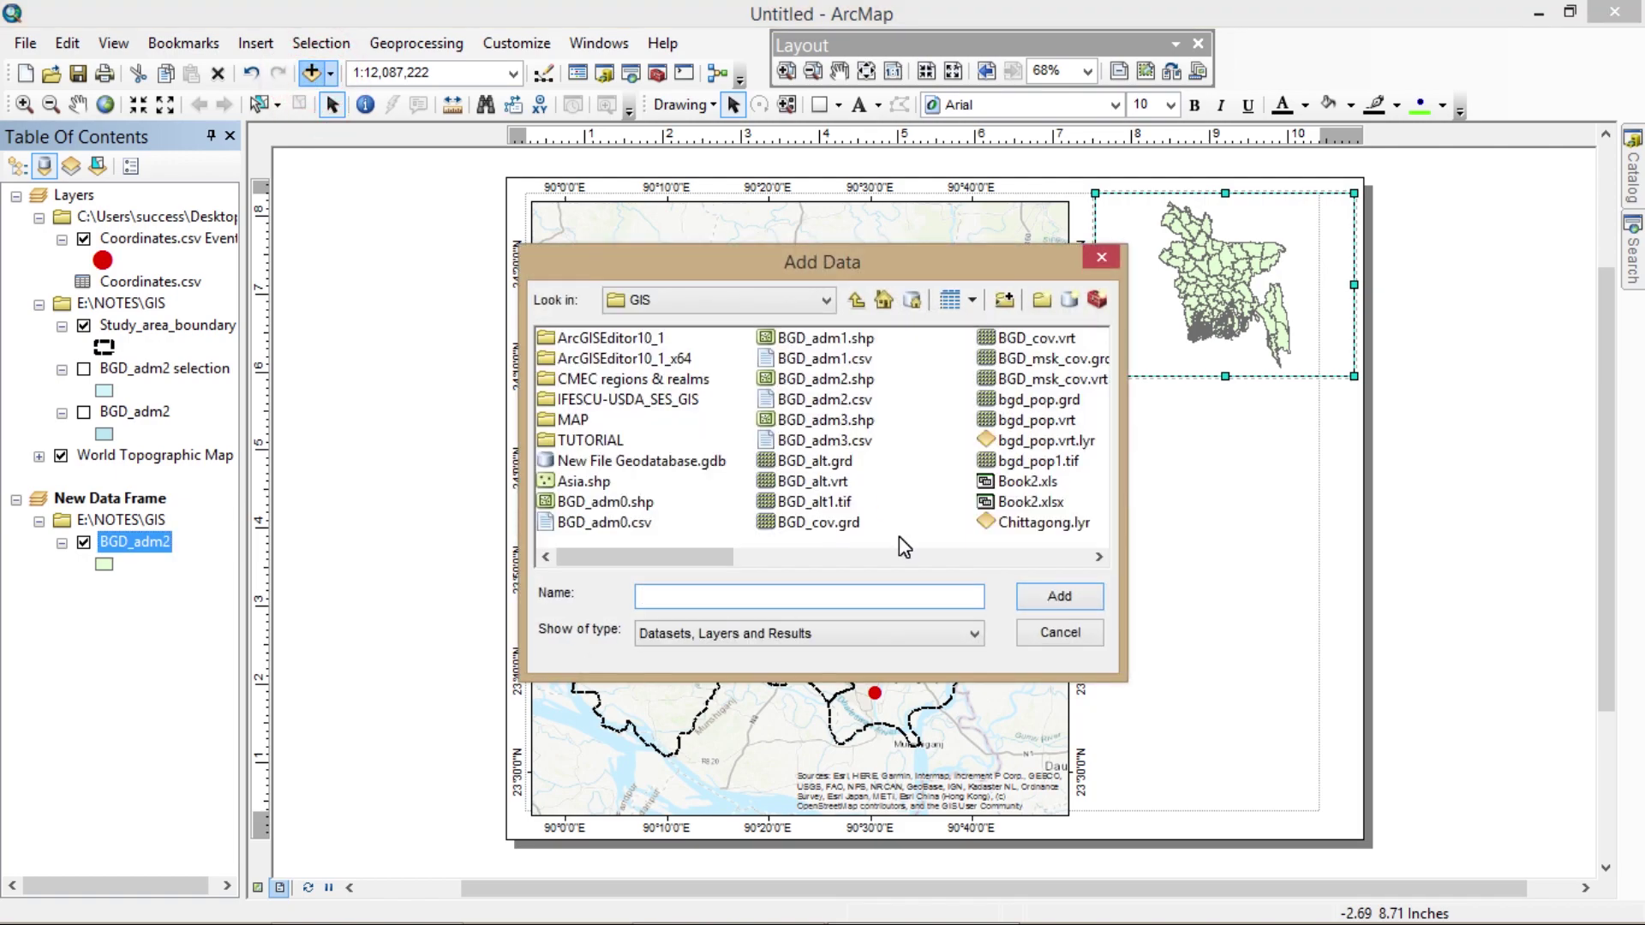
click(718, 564)
drag(718, 564, 831, 556)
click(837, 555)
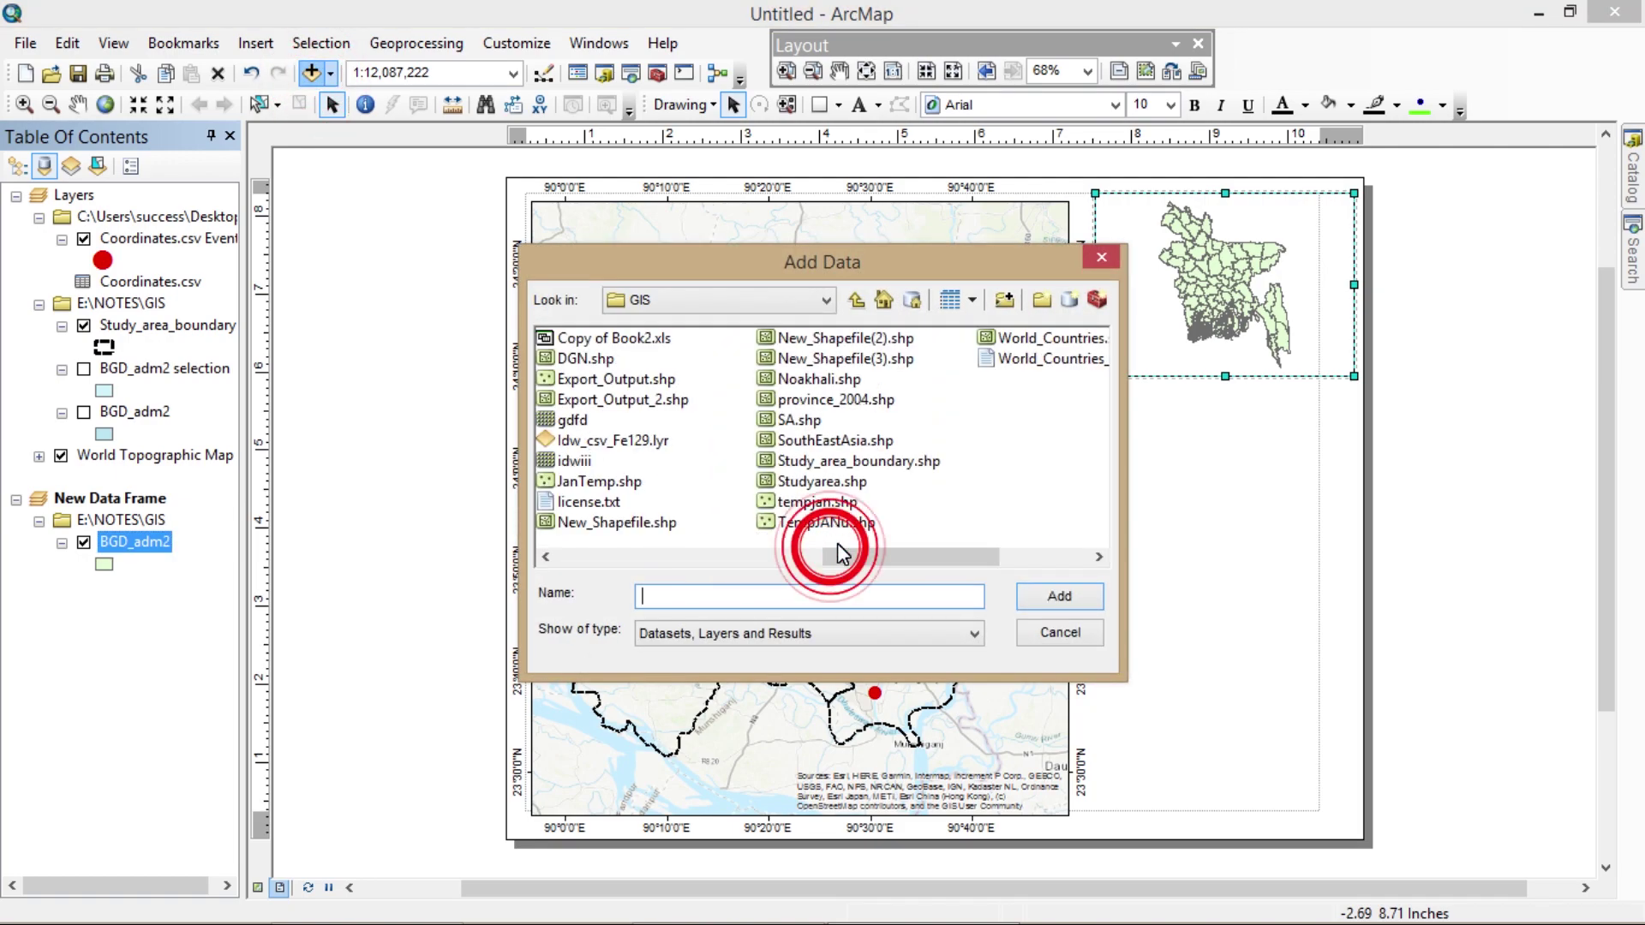
click(900, 462)
click(1059, 598)
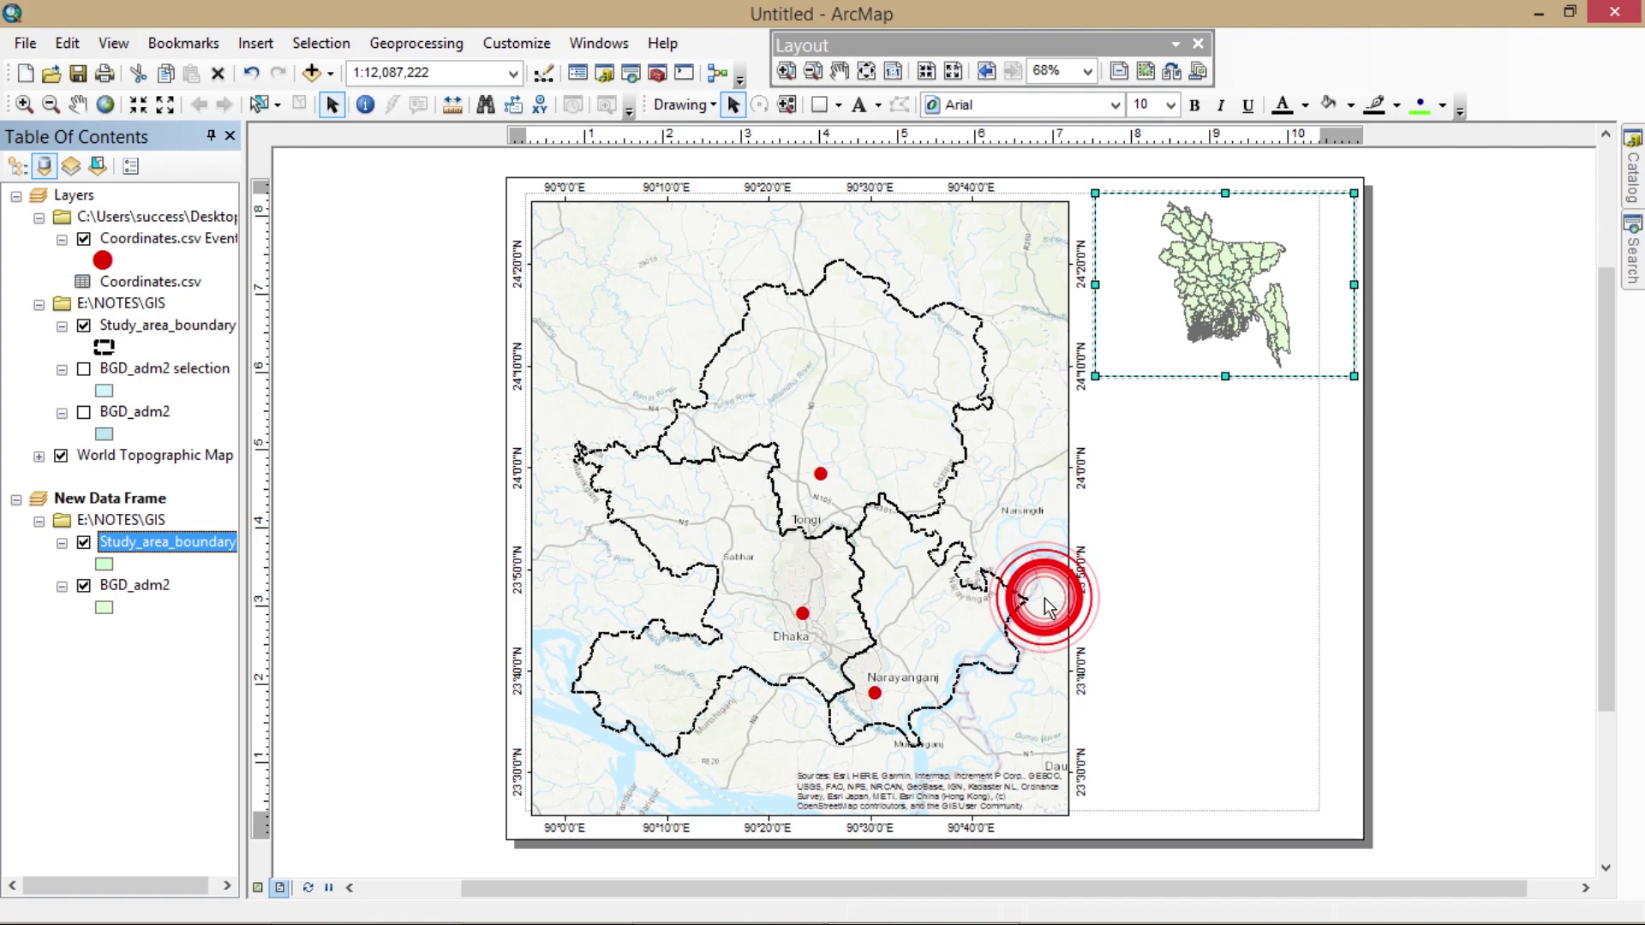
- Set the Study_area_boundary symbol in the new data frame to Hollow
click(104, 565)
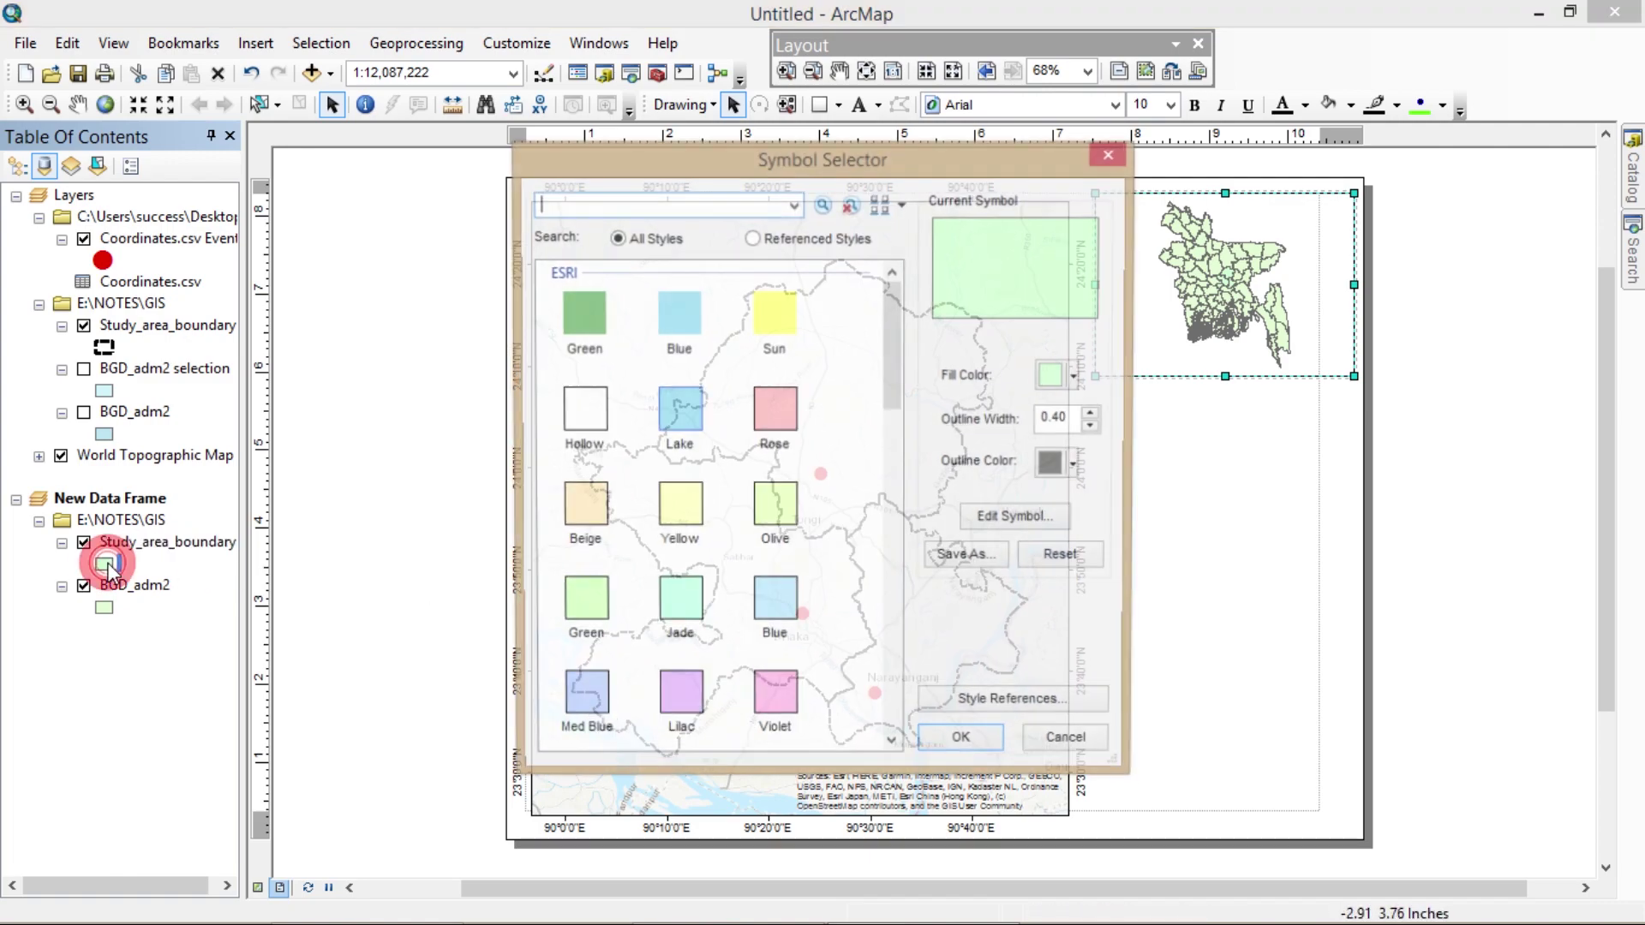
click(604, 417)
click(963, 744)
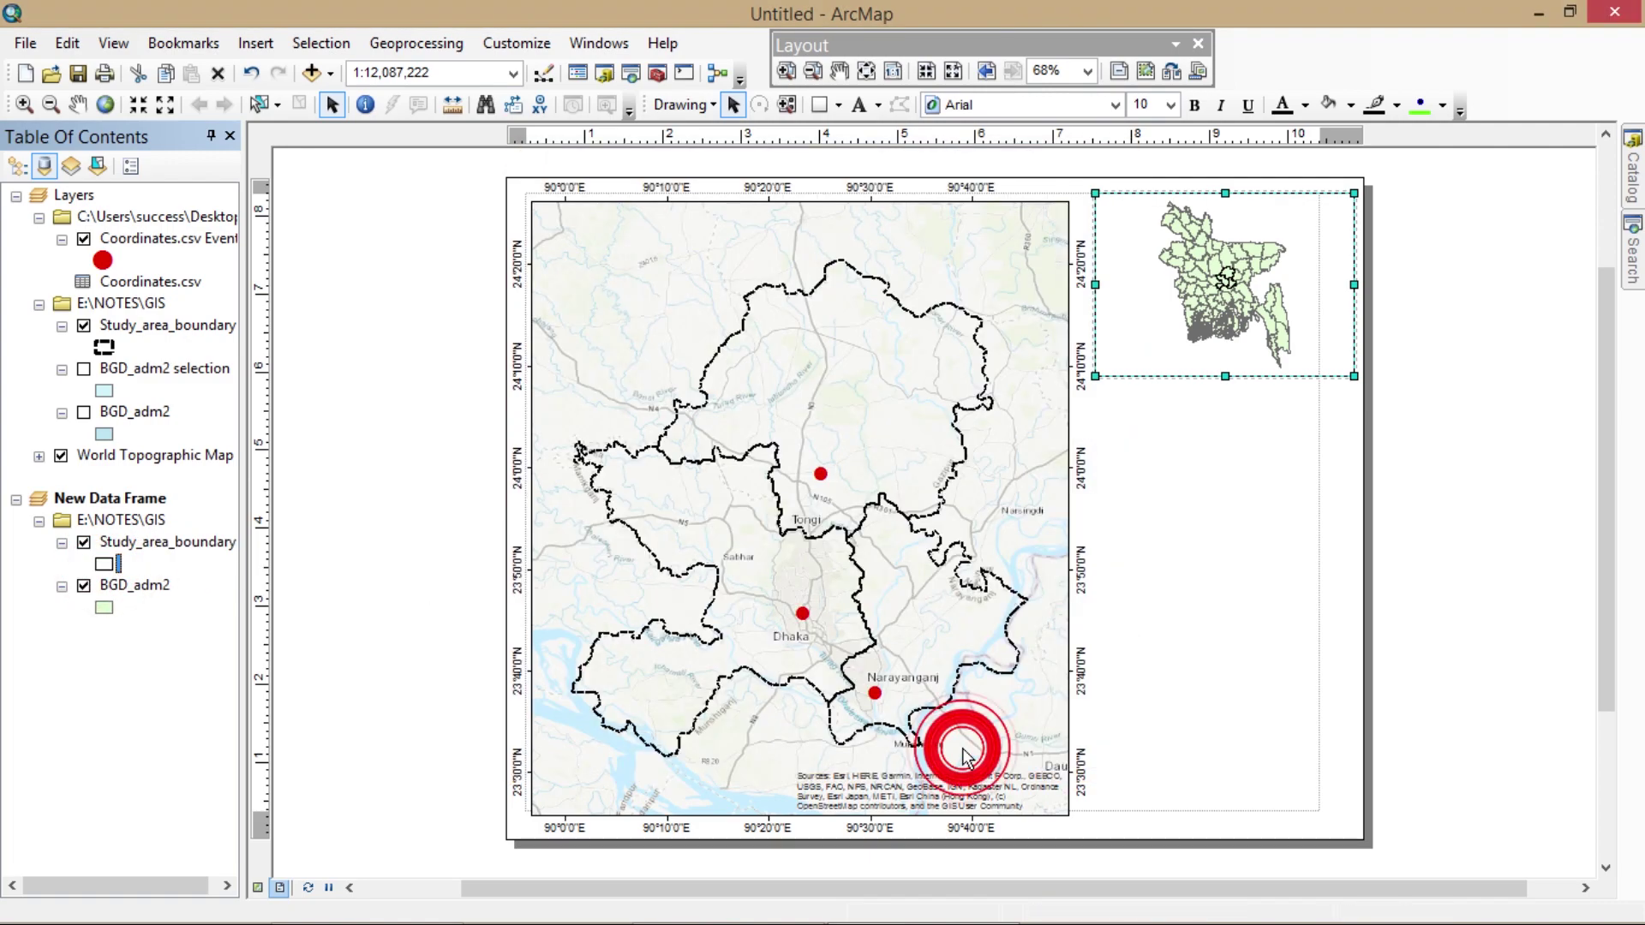
- Set the fill color of BGD_adm2 in the new data frame to red
click(103, 608)
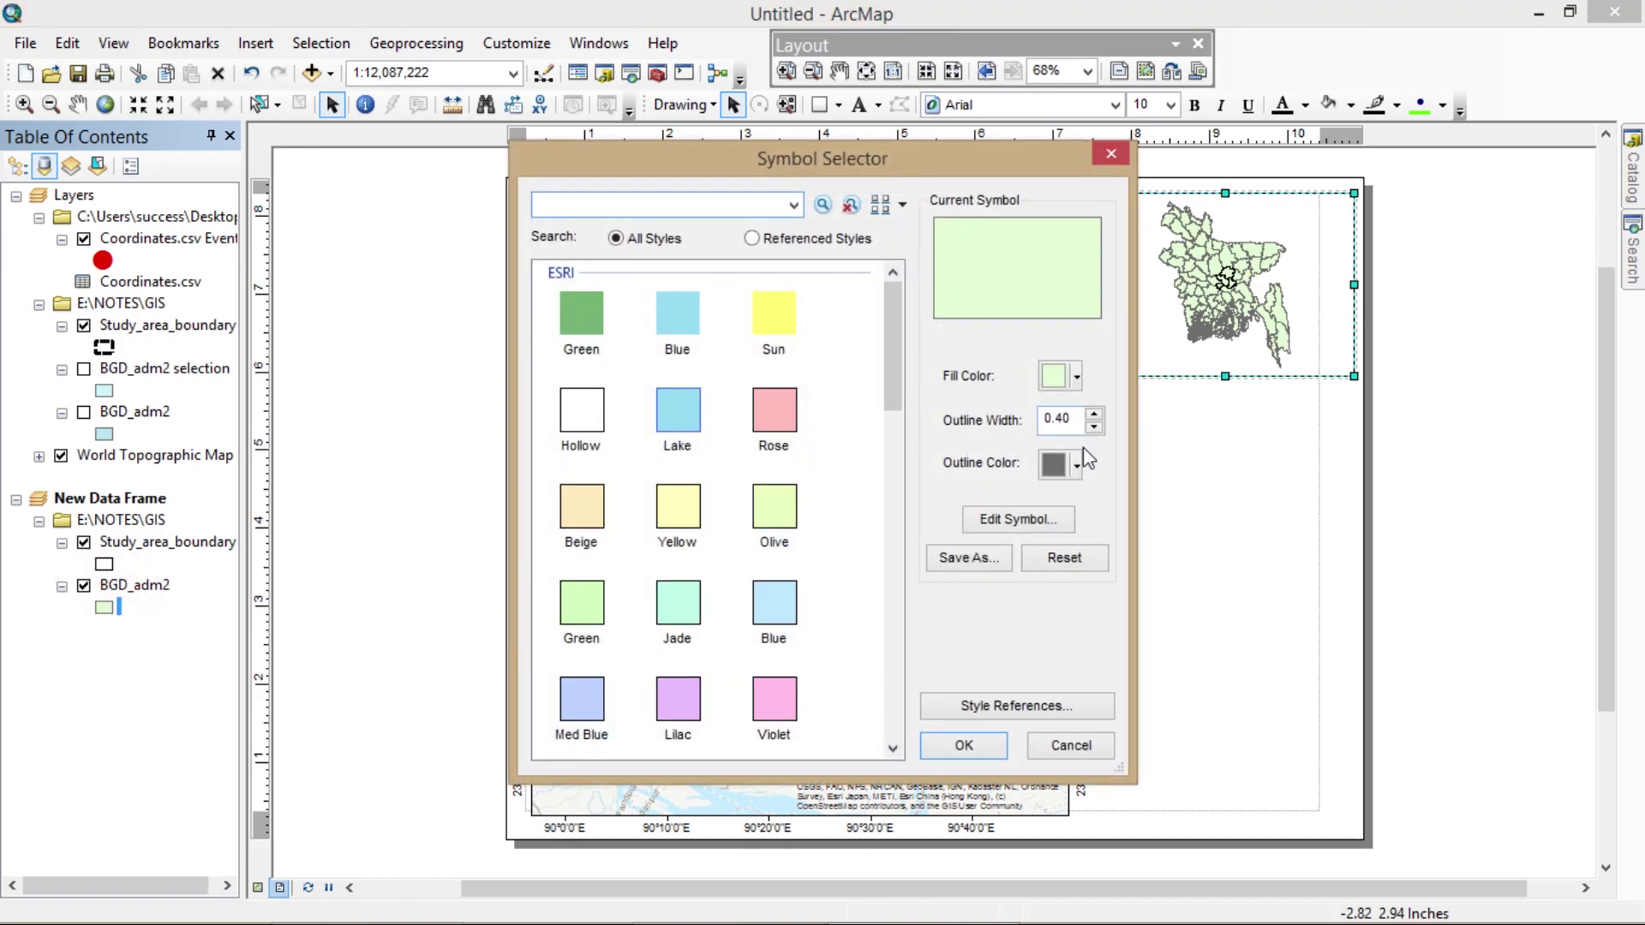
click(1076, 377)
click(1075, 476)
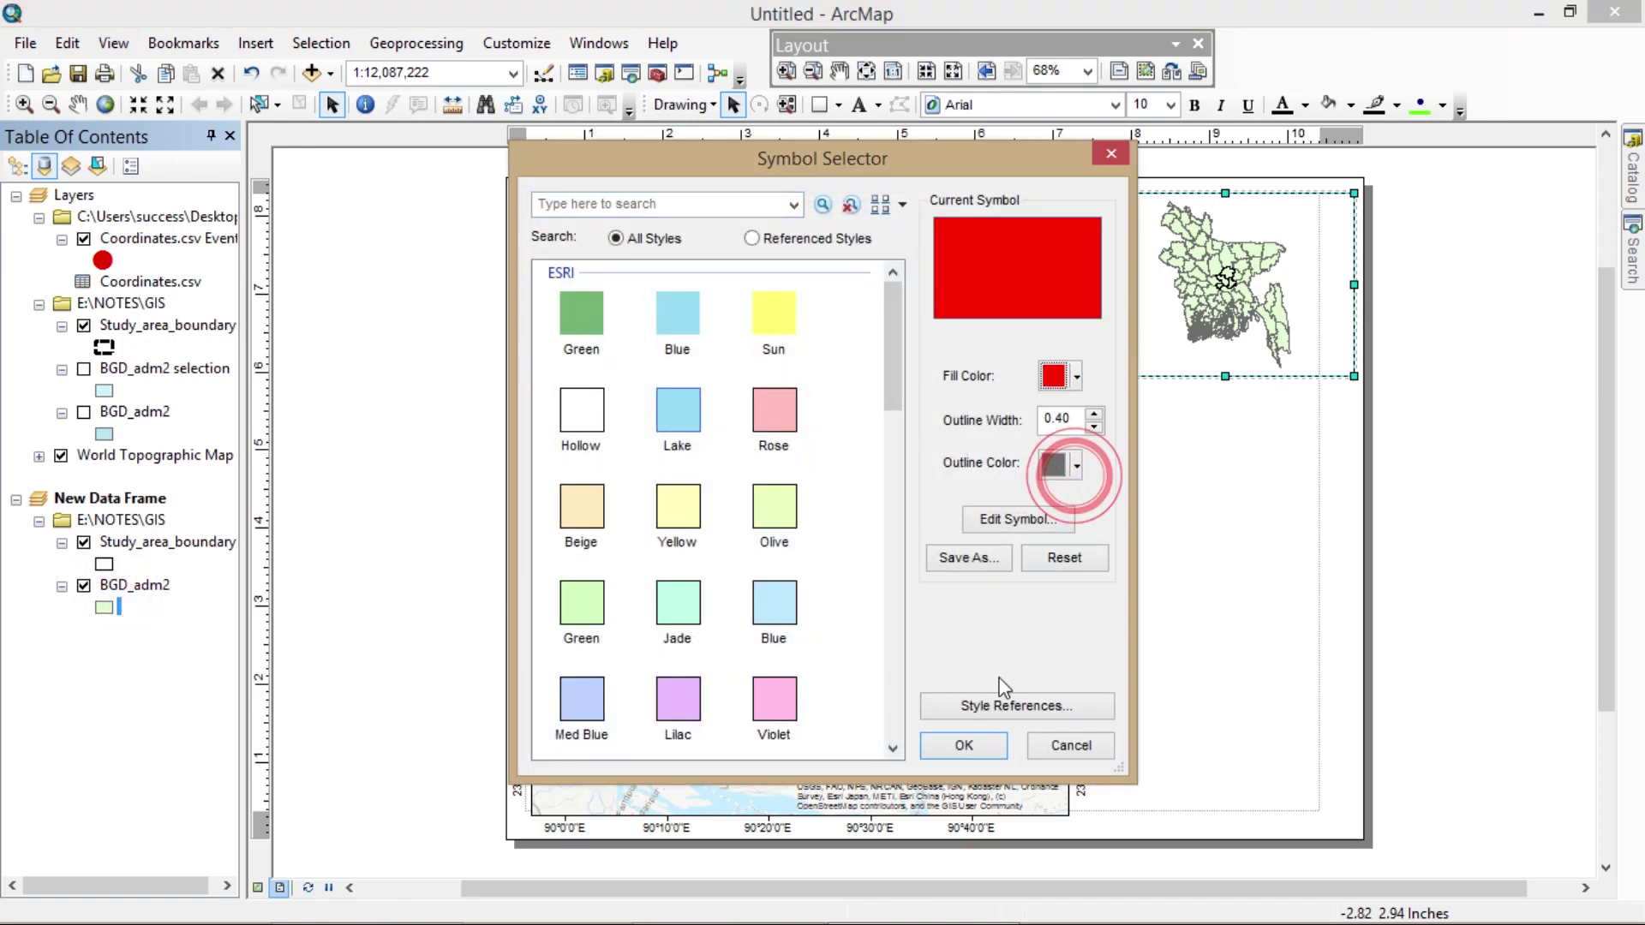
click(963, 744)
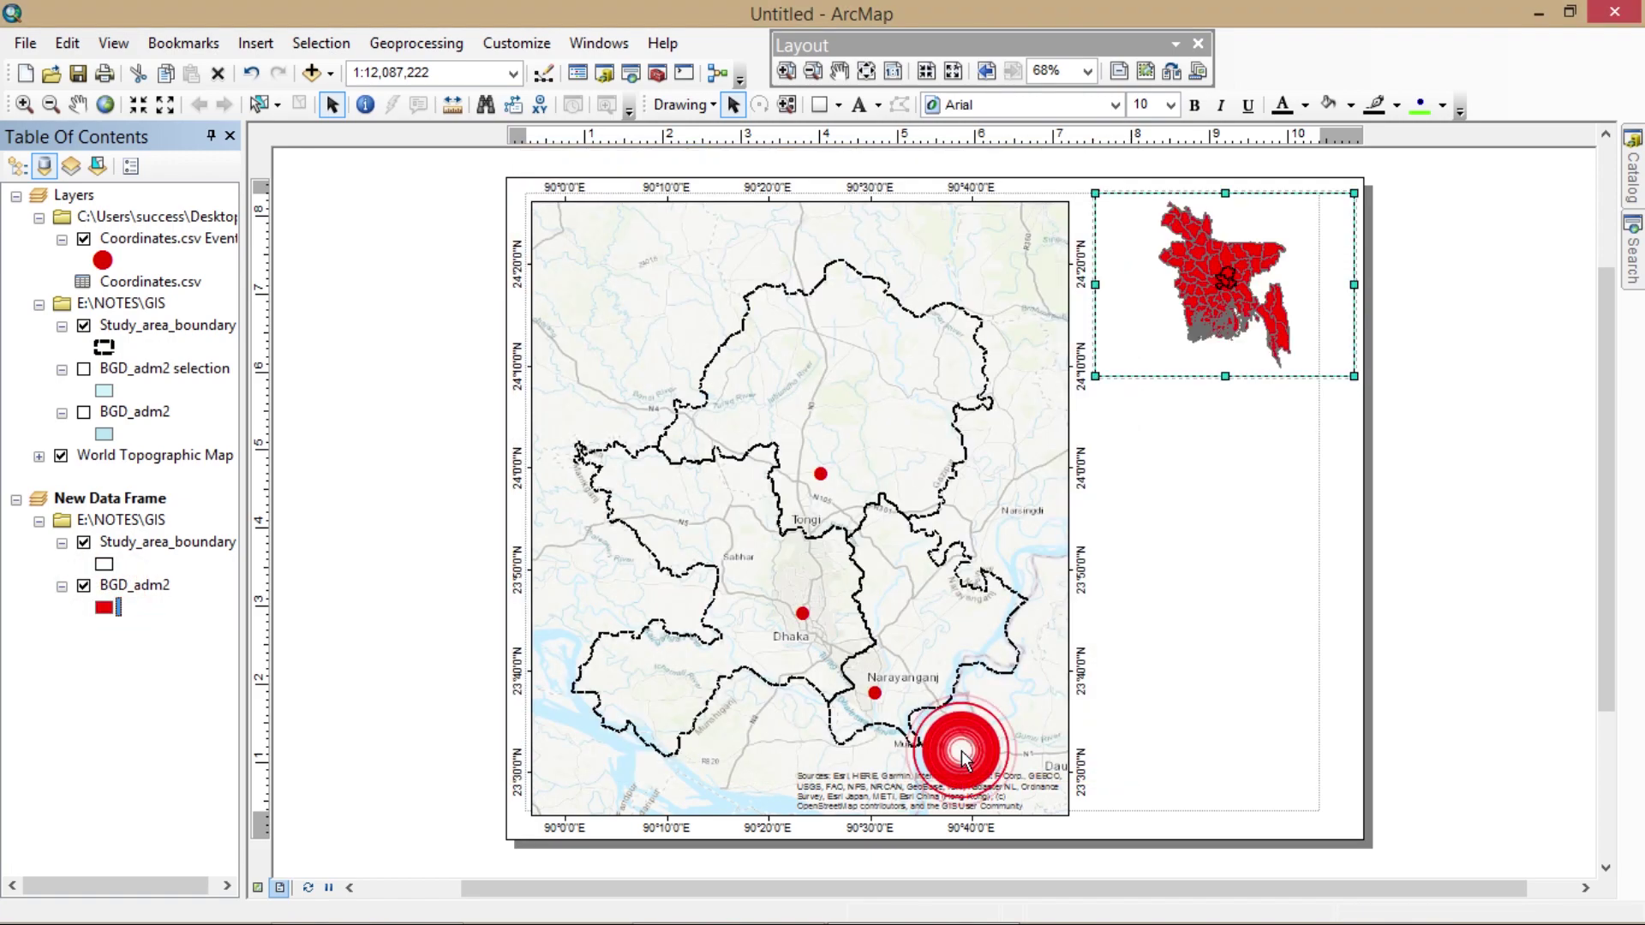
- Set the BGD_adm2 symbol in the new data frame to Hollow
click(103, 607)
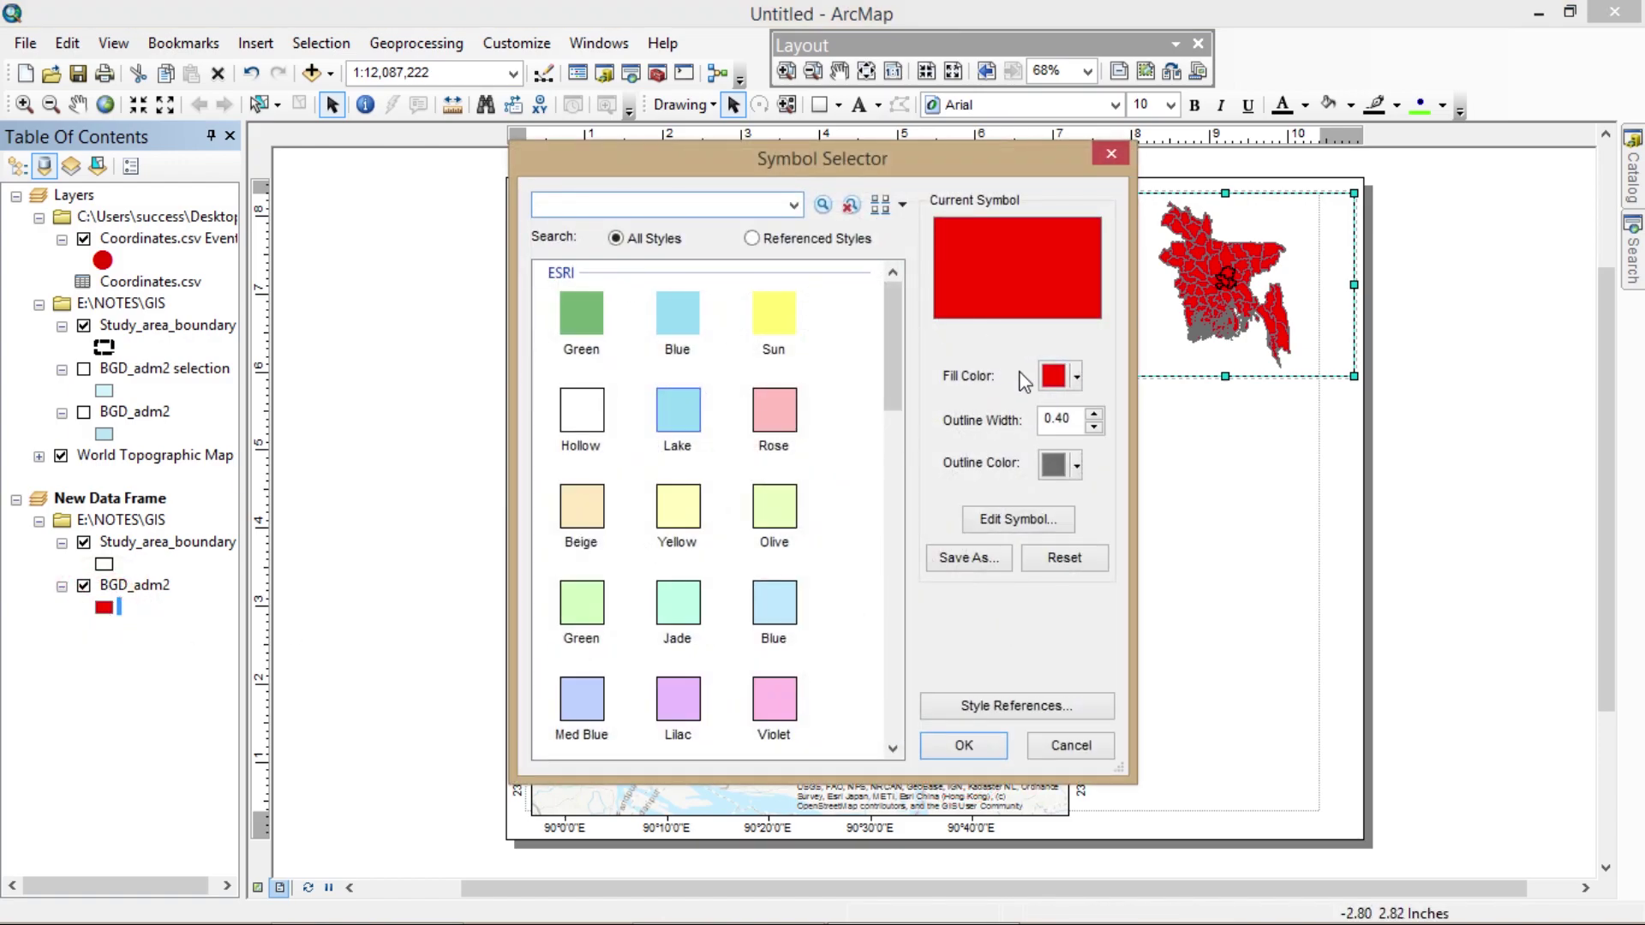
click(580, 418)
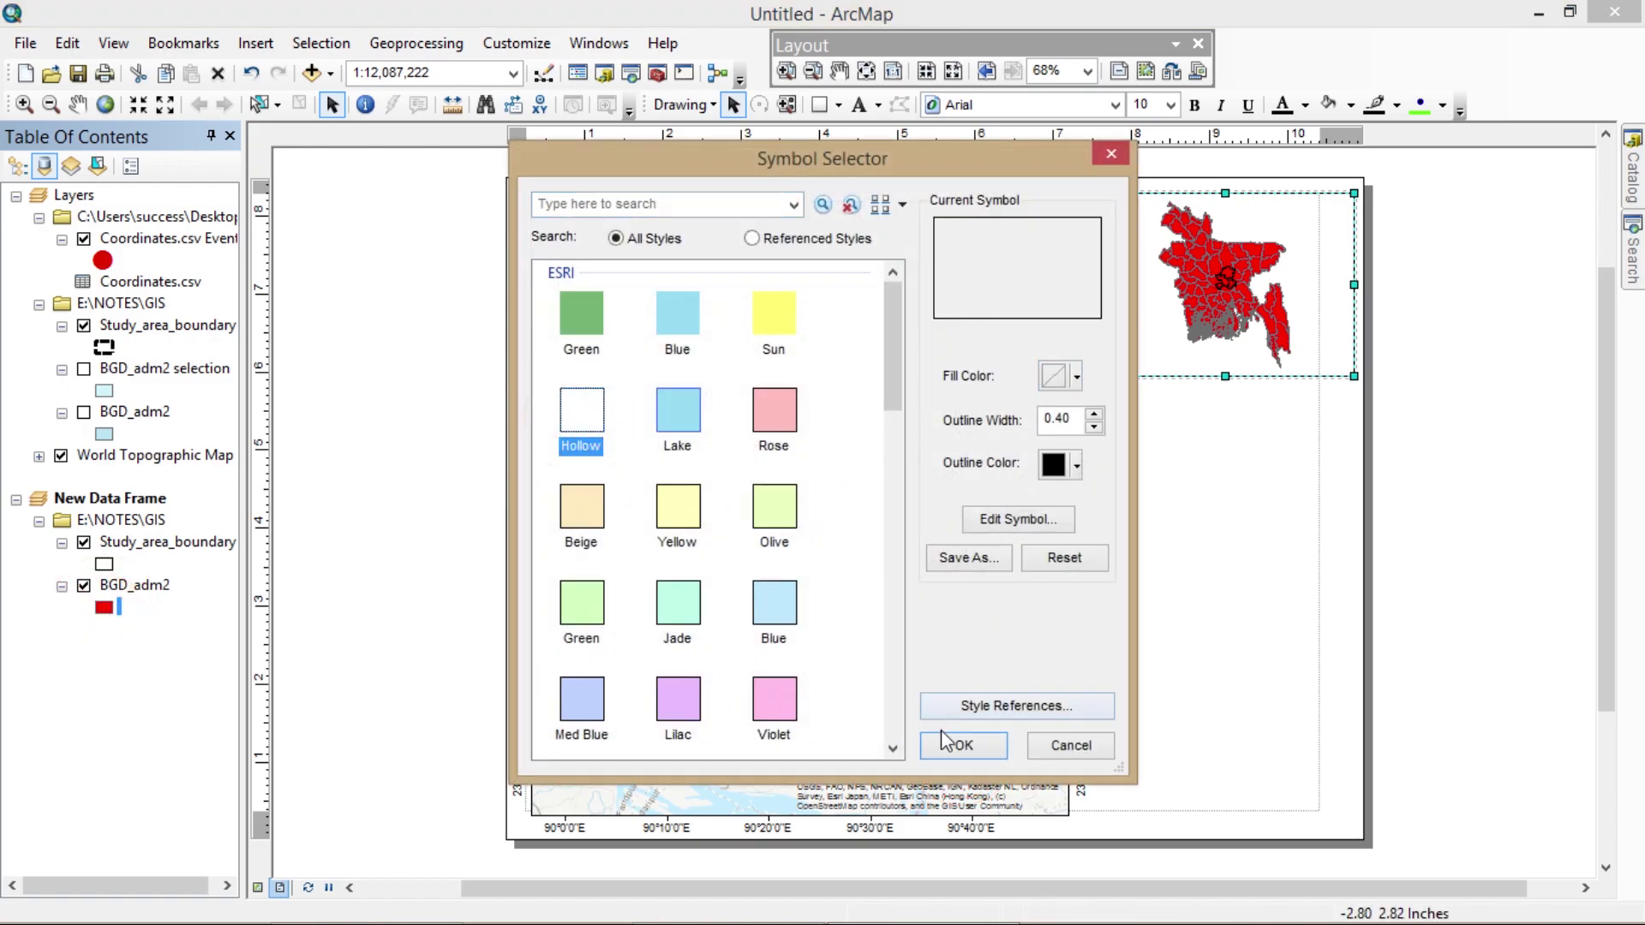
click(942, 742)
- Set the outline and fill colors of Study_area_boundary in the new data frame to red
click(104, 564)
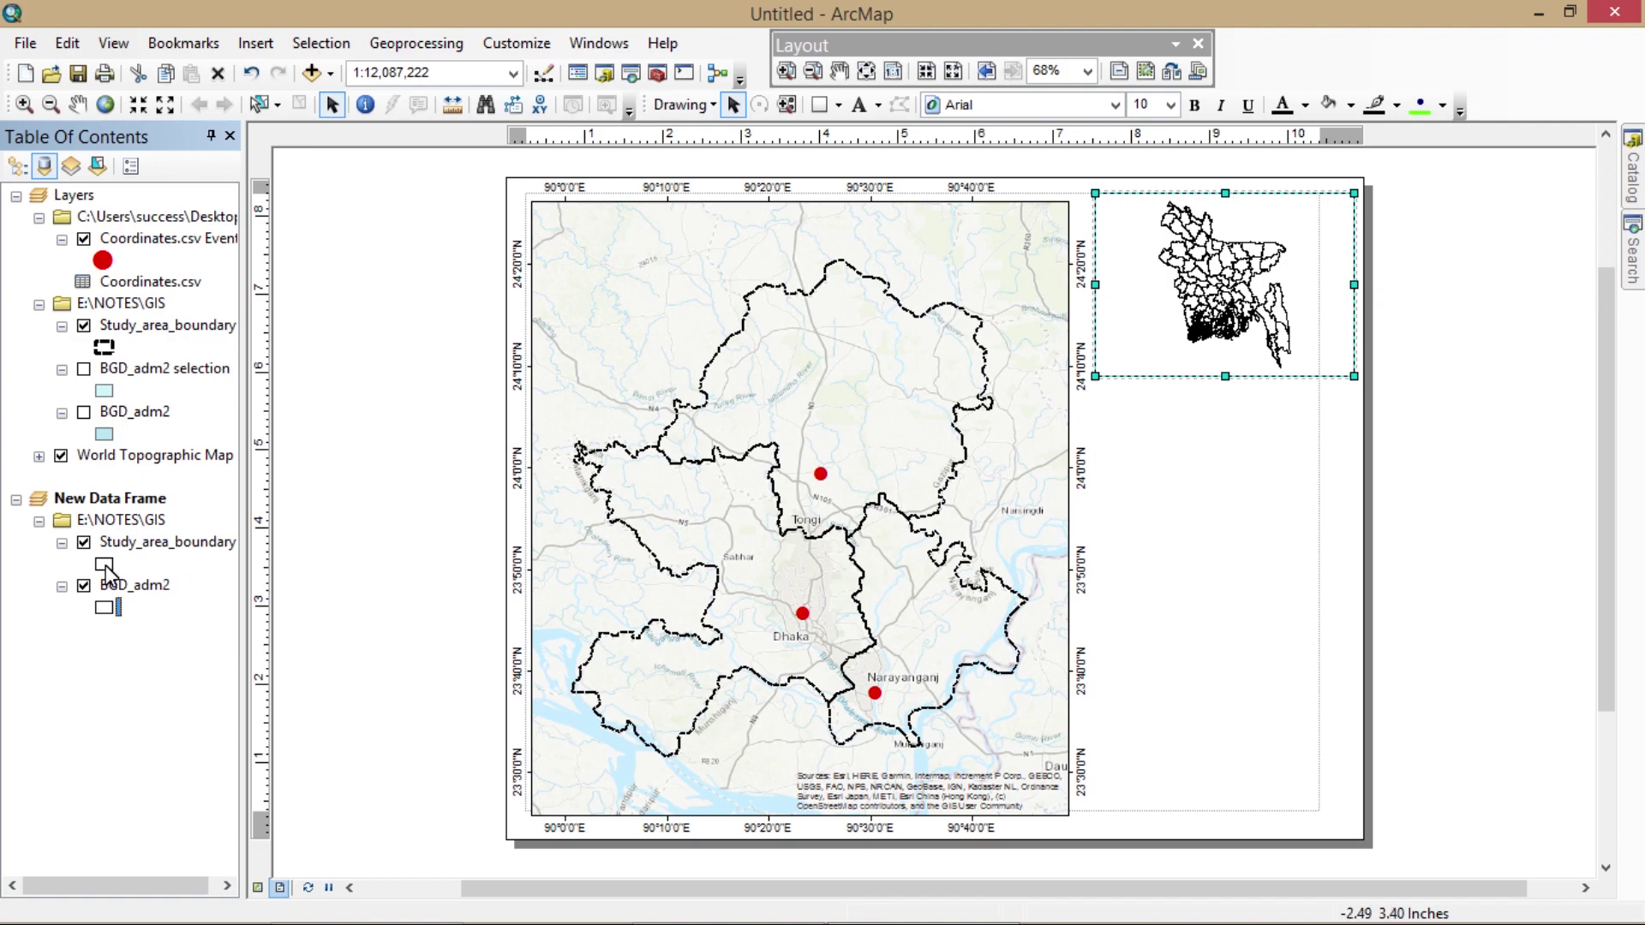
click(1077, 465)
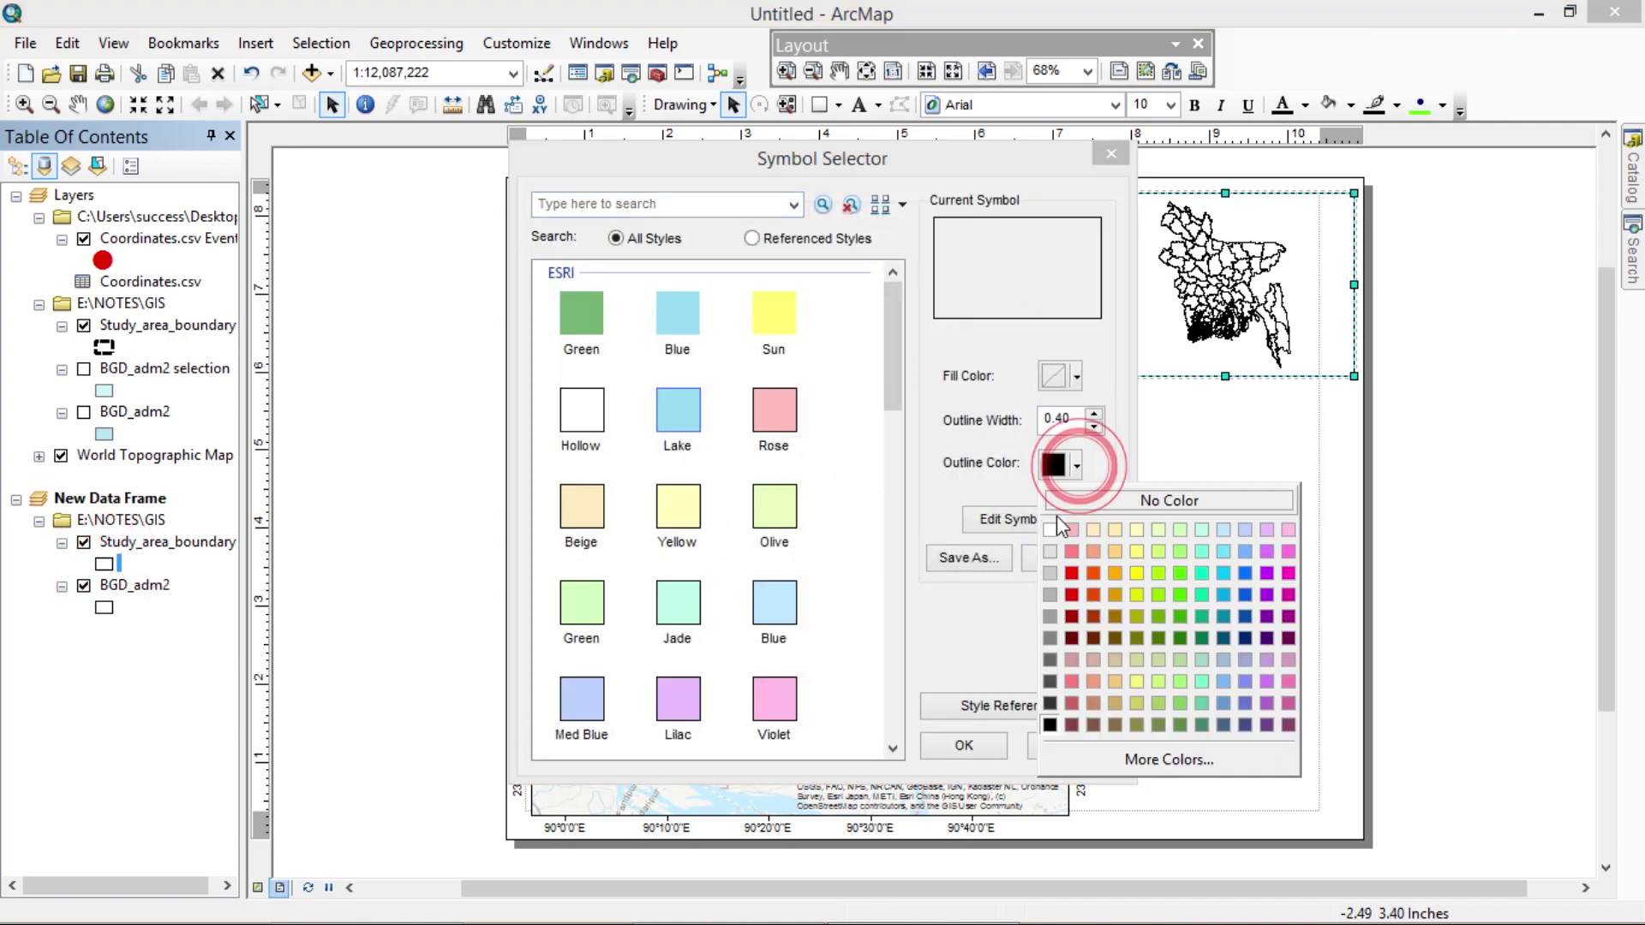
click(1084, 589)
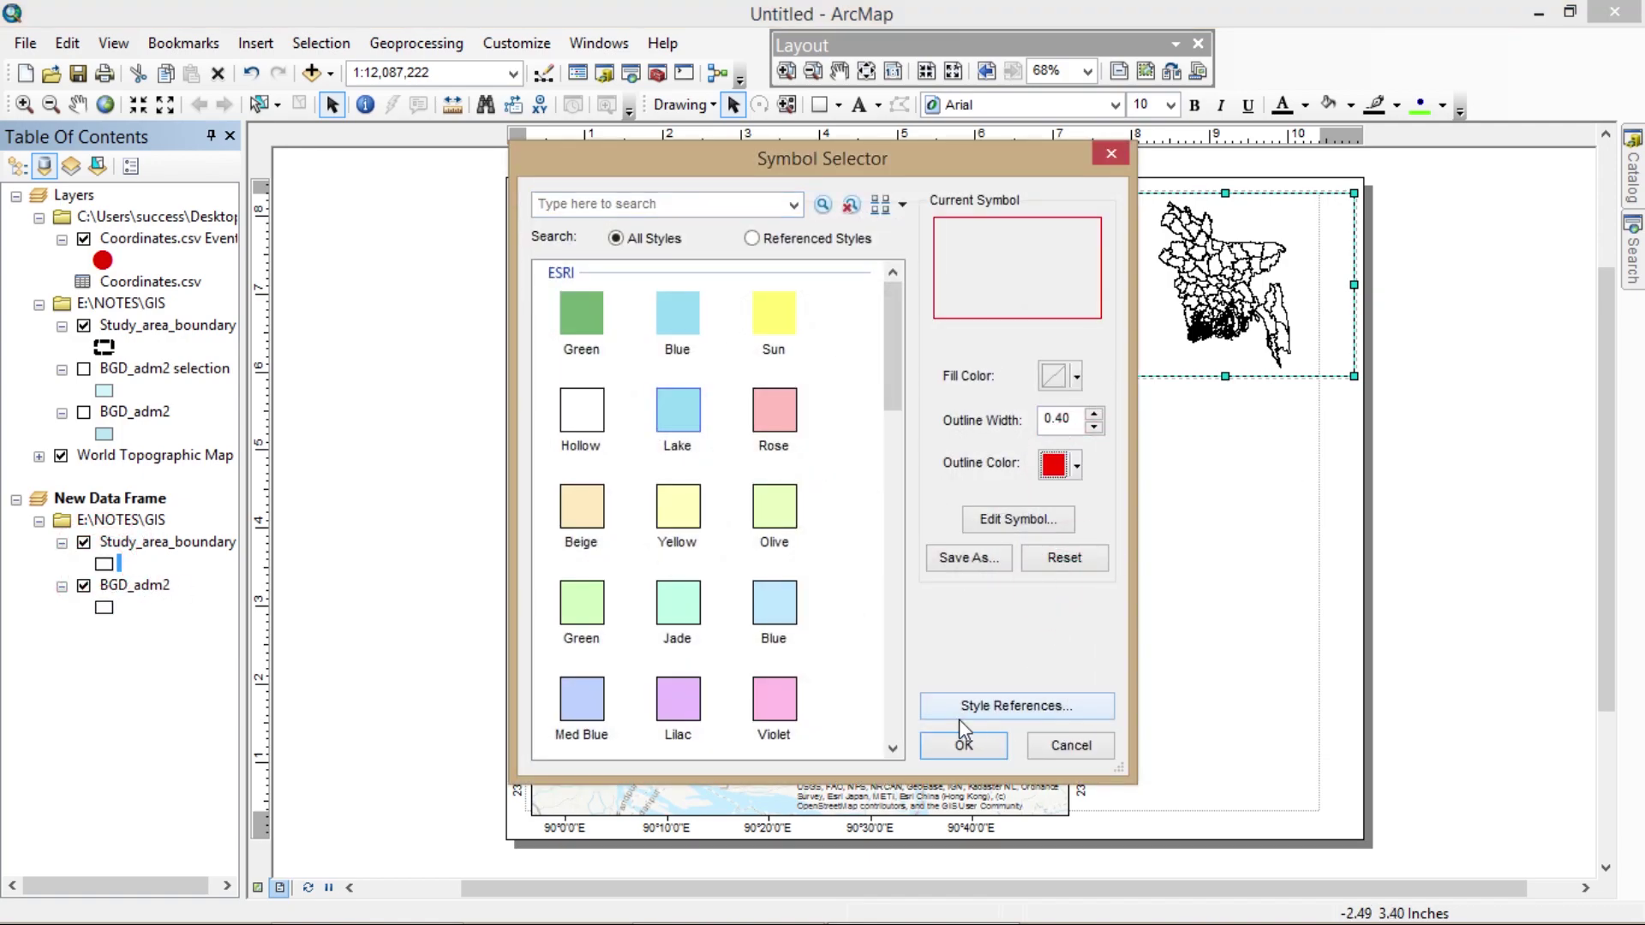
click(1076, 377)
click(1074, 505)
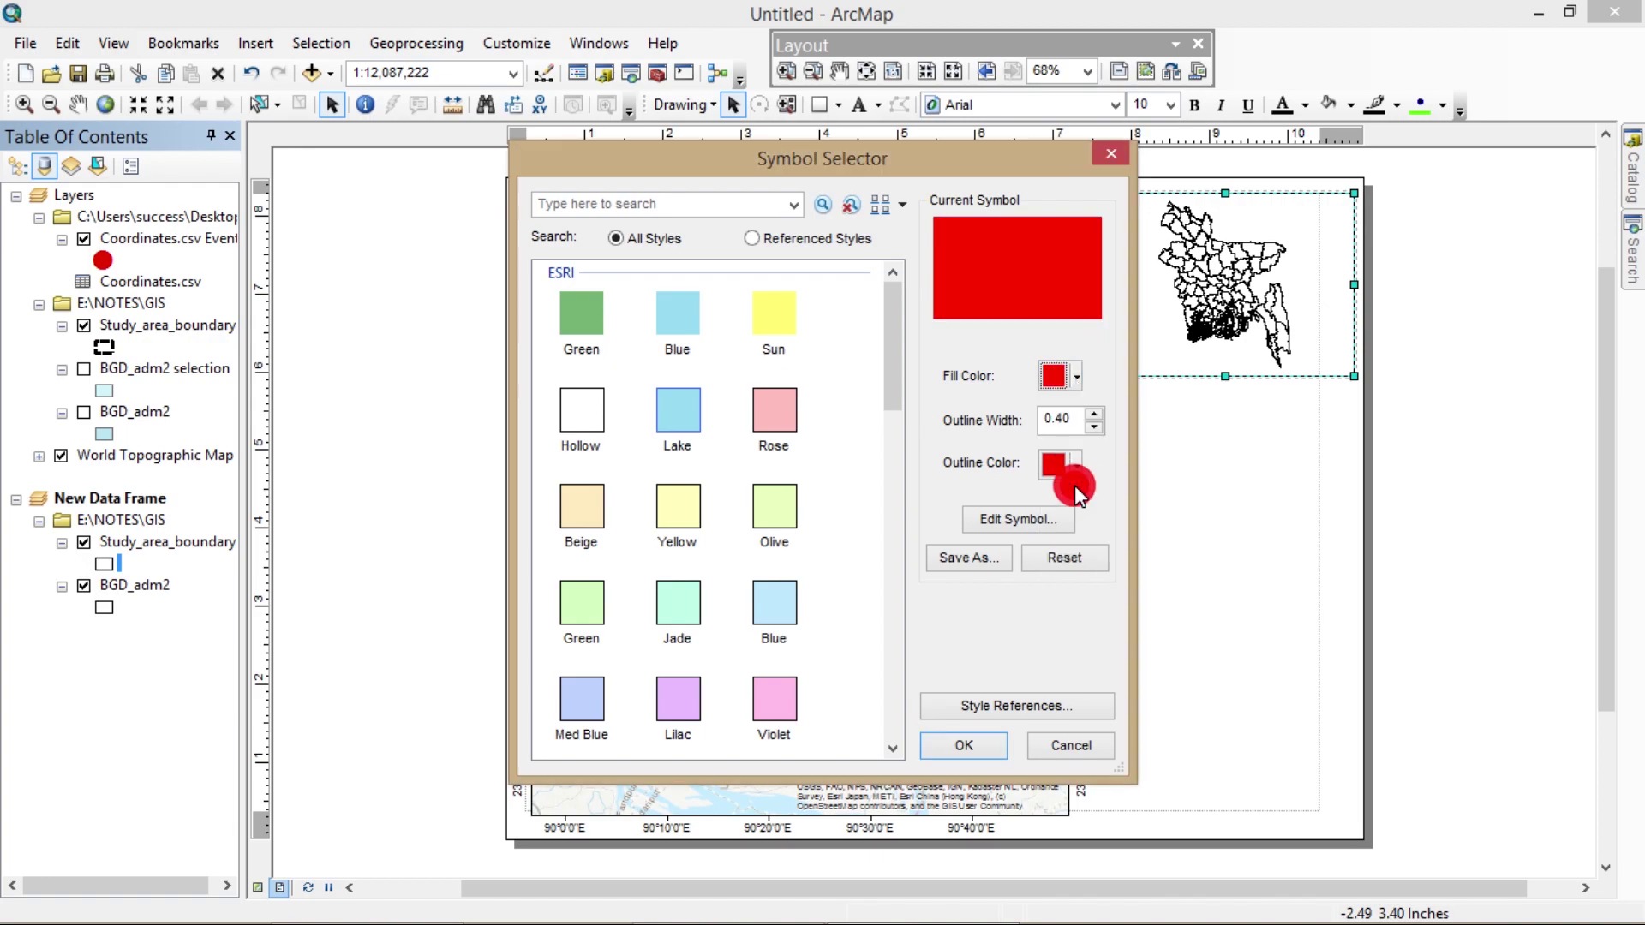
click(964, 745)
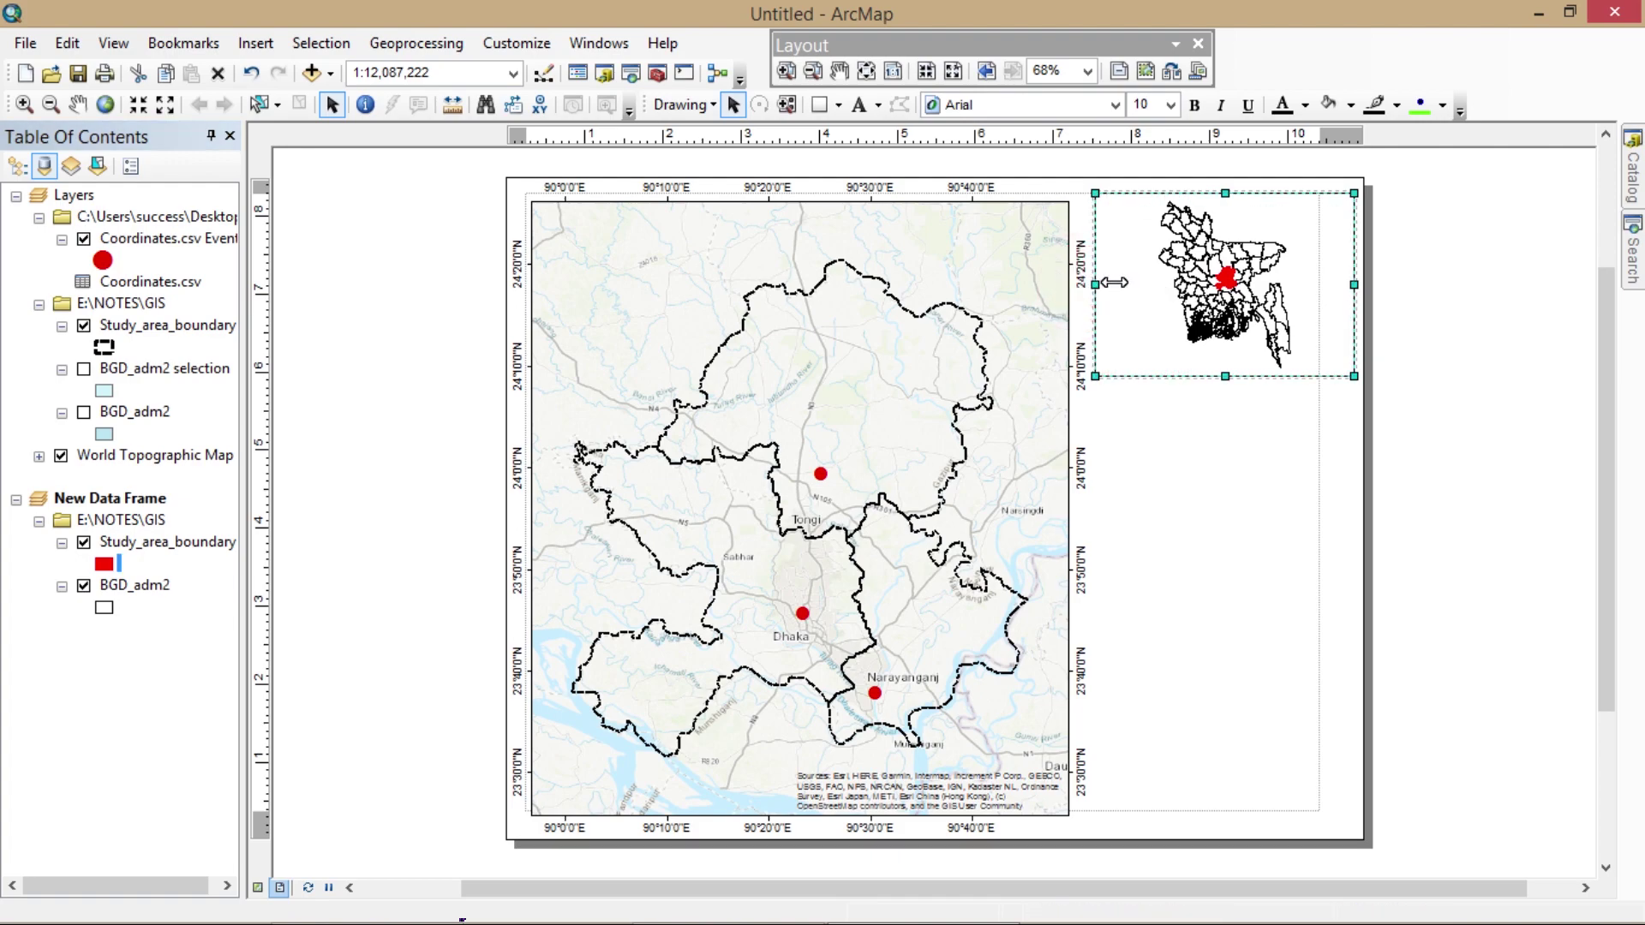
- Narrow the Bangladesh inset frame, extend it downward, and enlarge its map to a scale of 1:8,000,000
drag(1114, 283, 1132, 284)
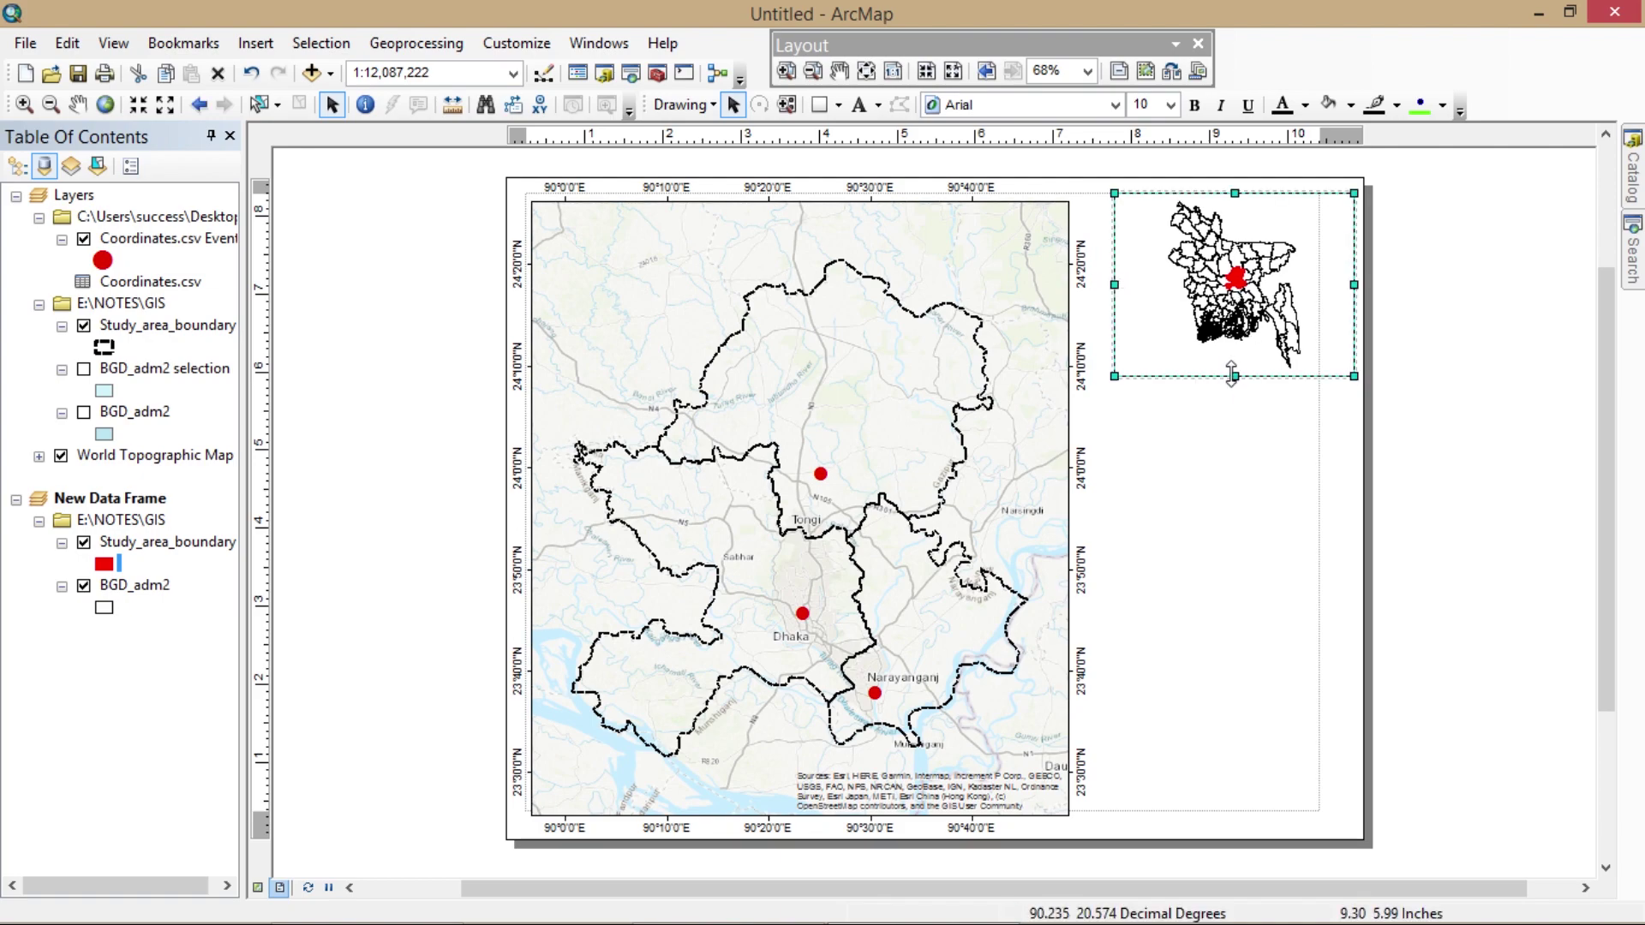
drag(1232, 378, 1234, 452)
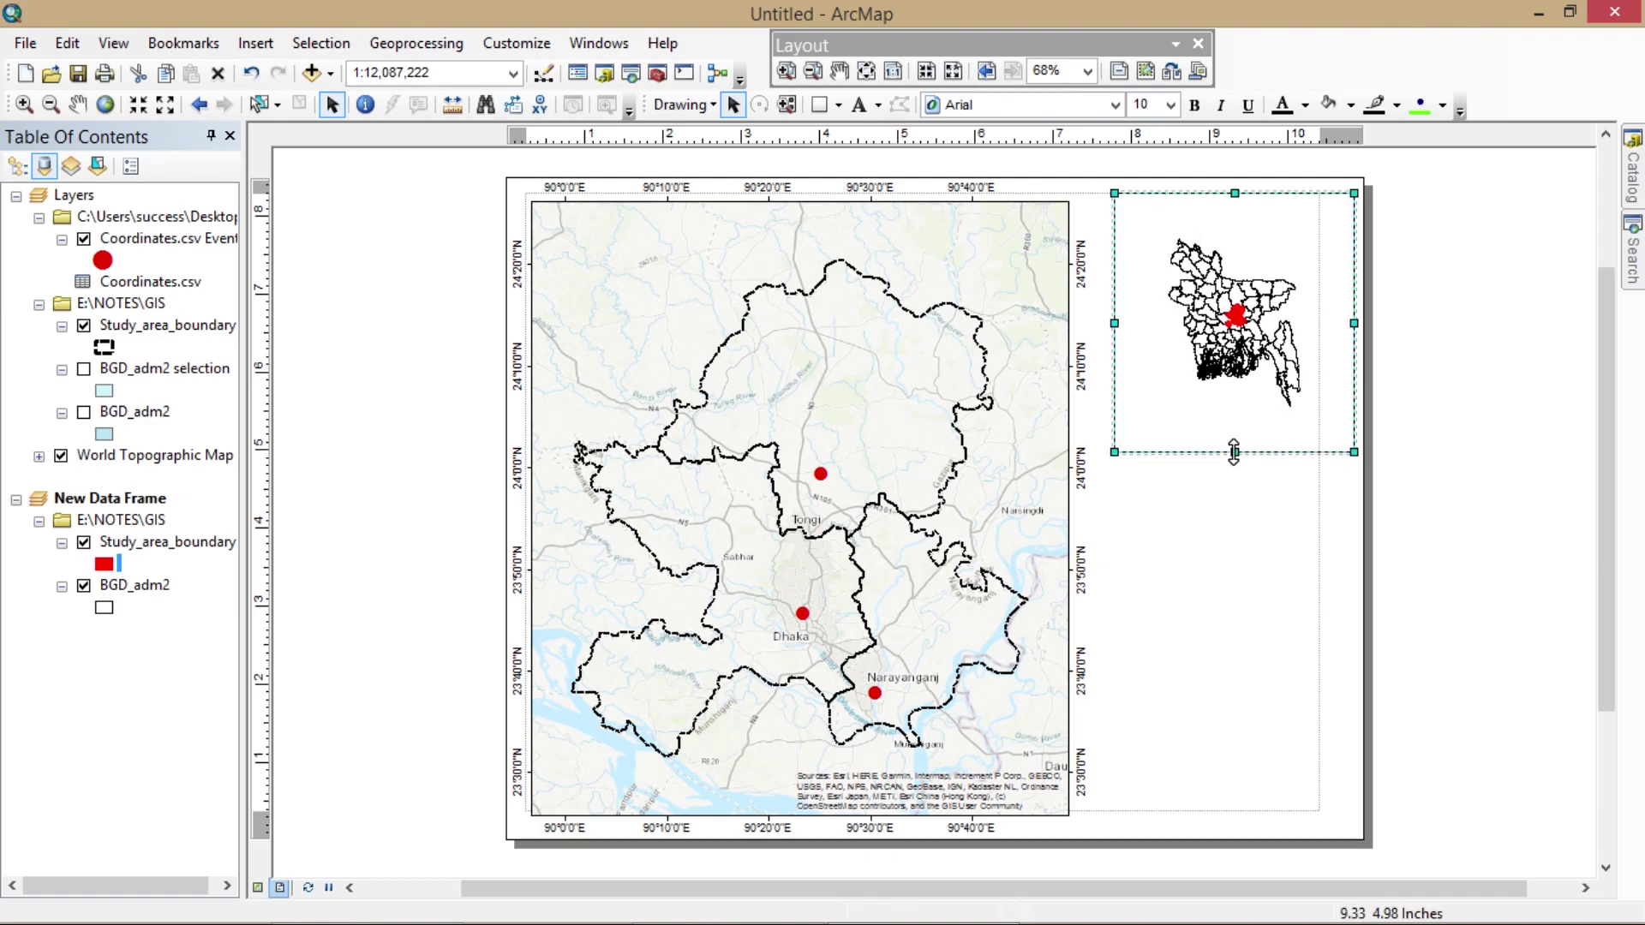
click(138, 104)
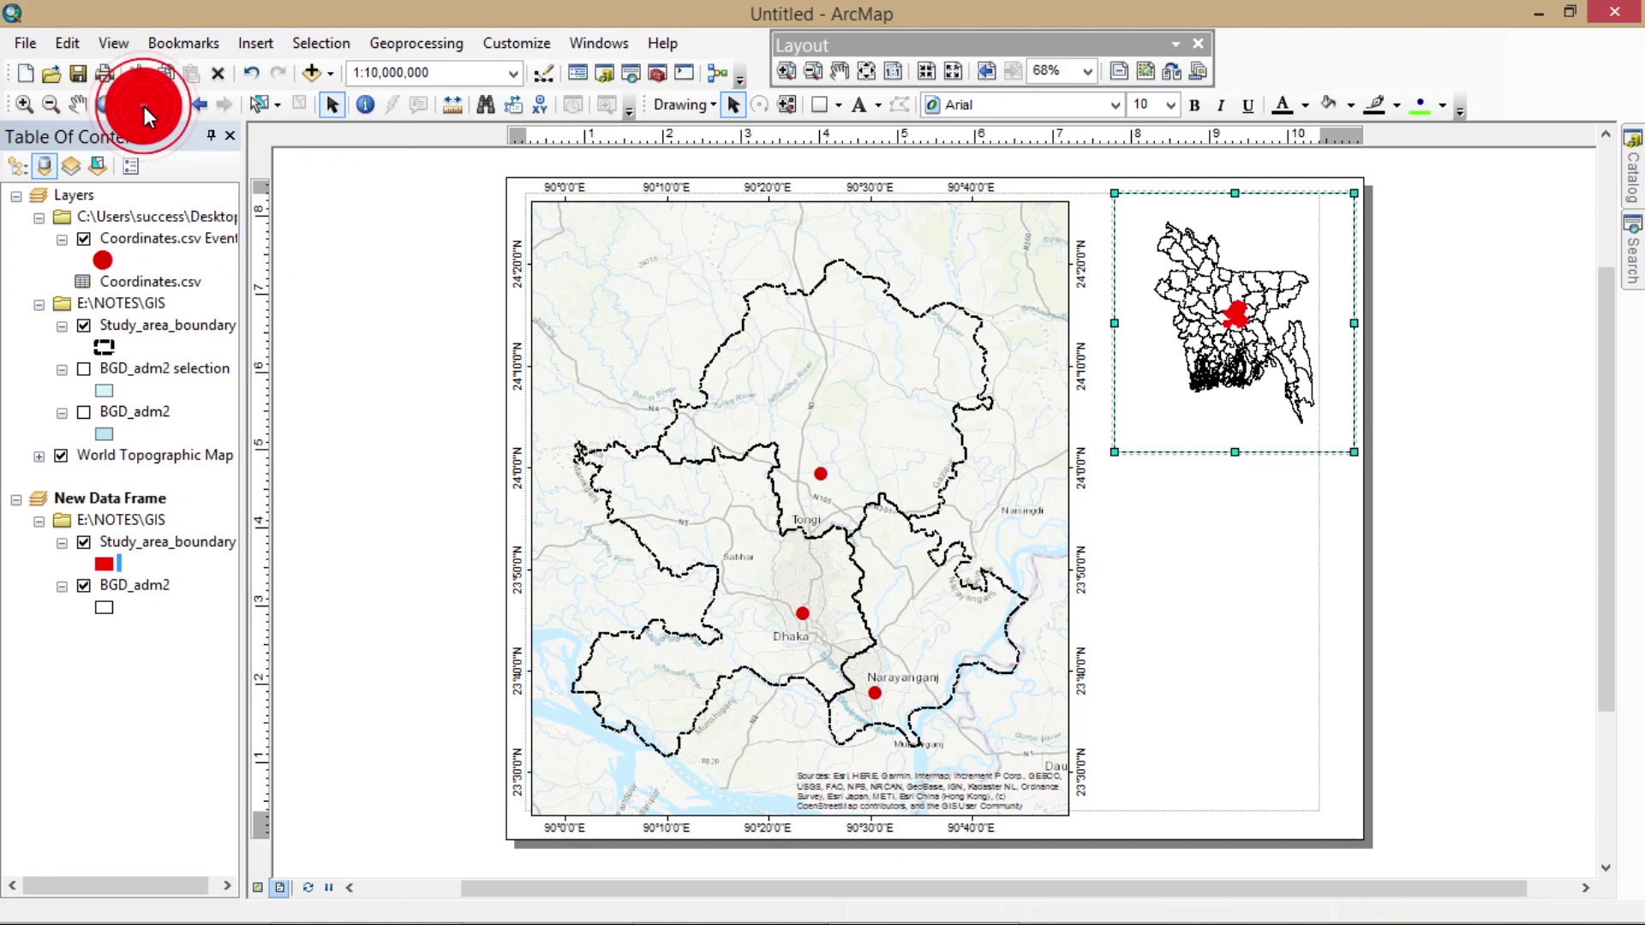
click(140, 103)
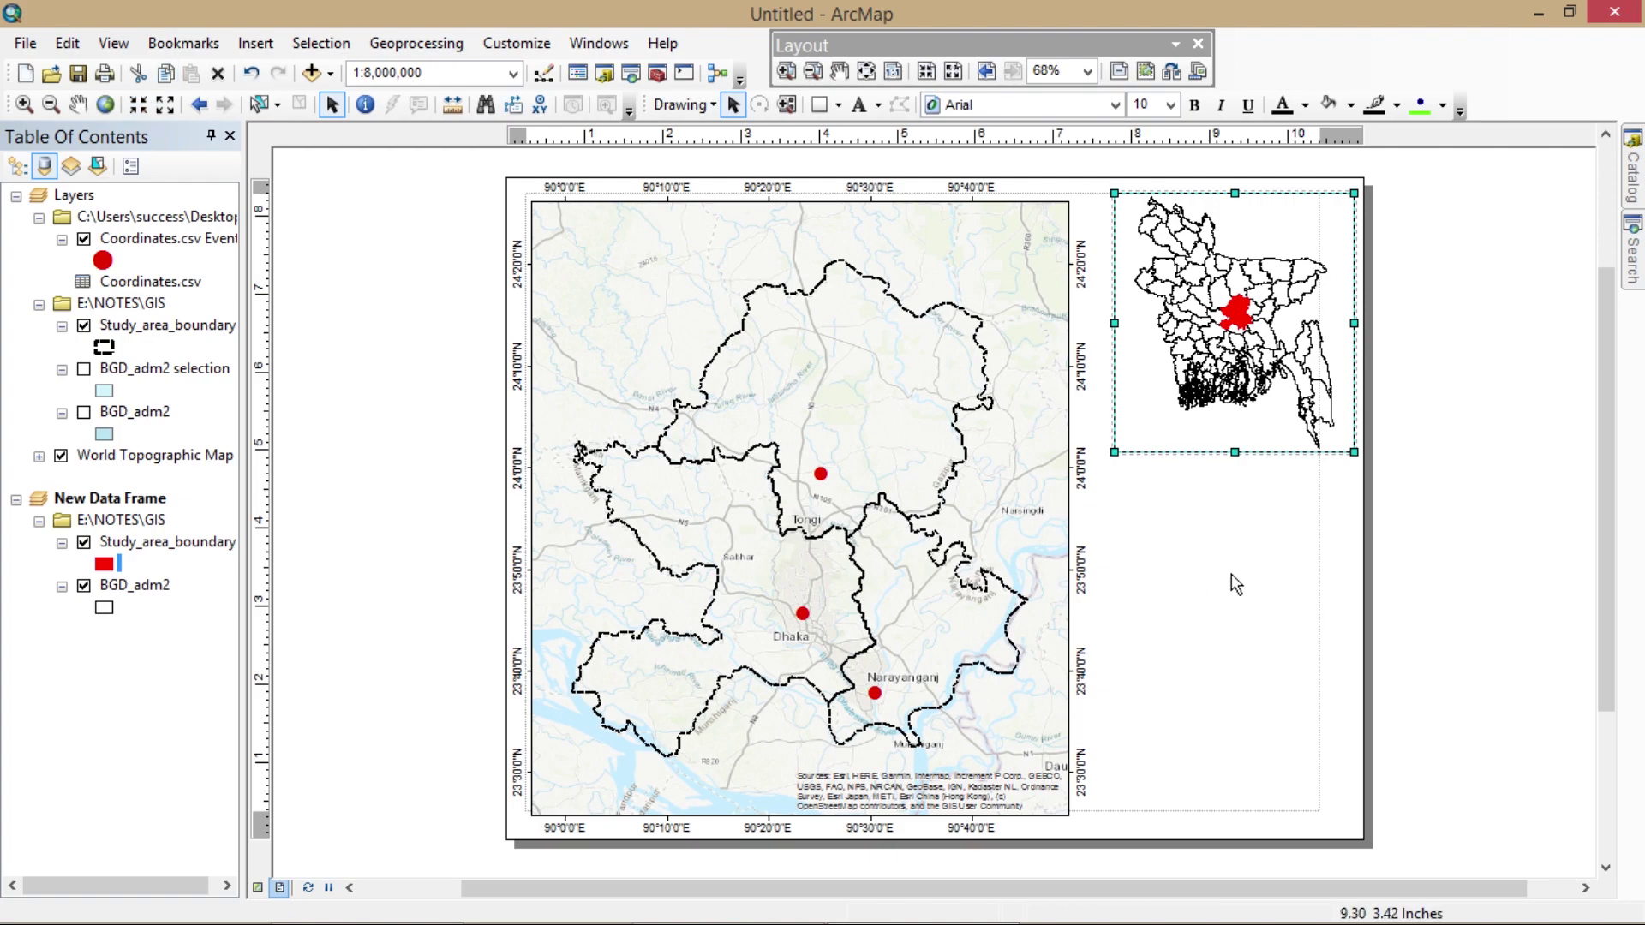
- Pull the inset frame's outer edge slightly inward and shift the frame slightly down on the page
click(1355, 324)
drag(1353, 325, 1342, 324)
click(1283, 237)
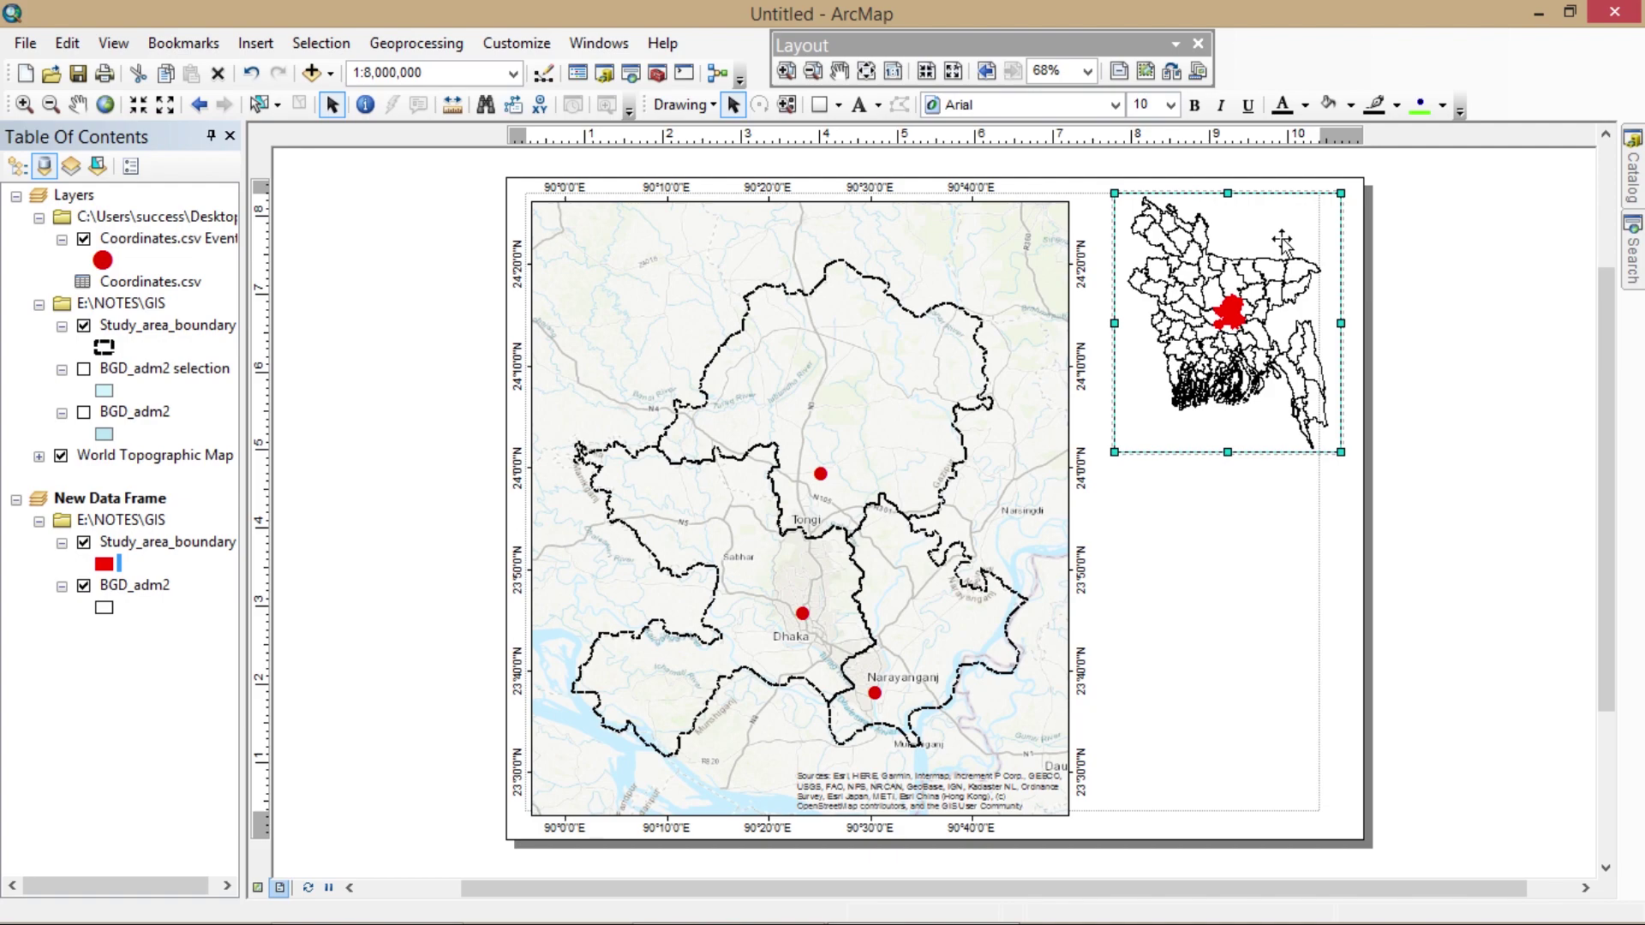
drag(1282, 241, 1280, 246)
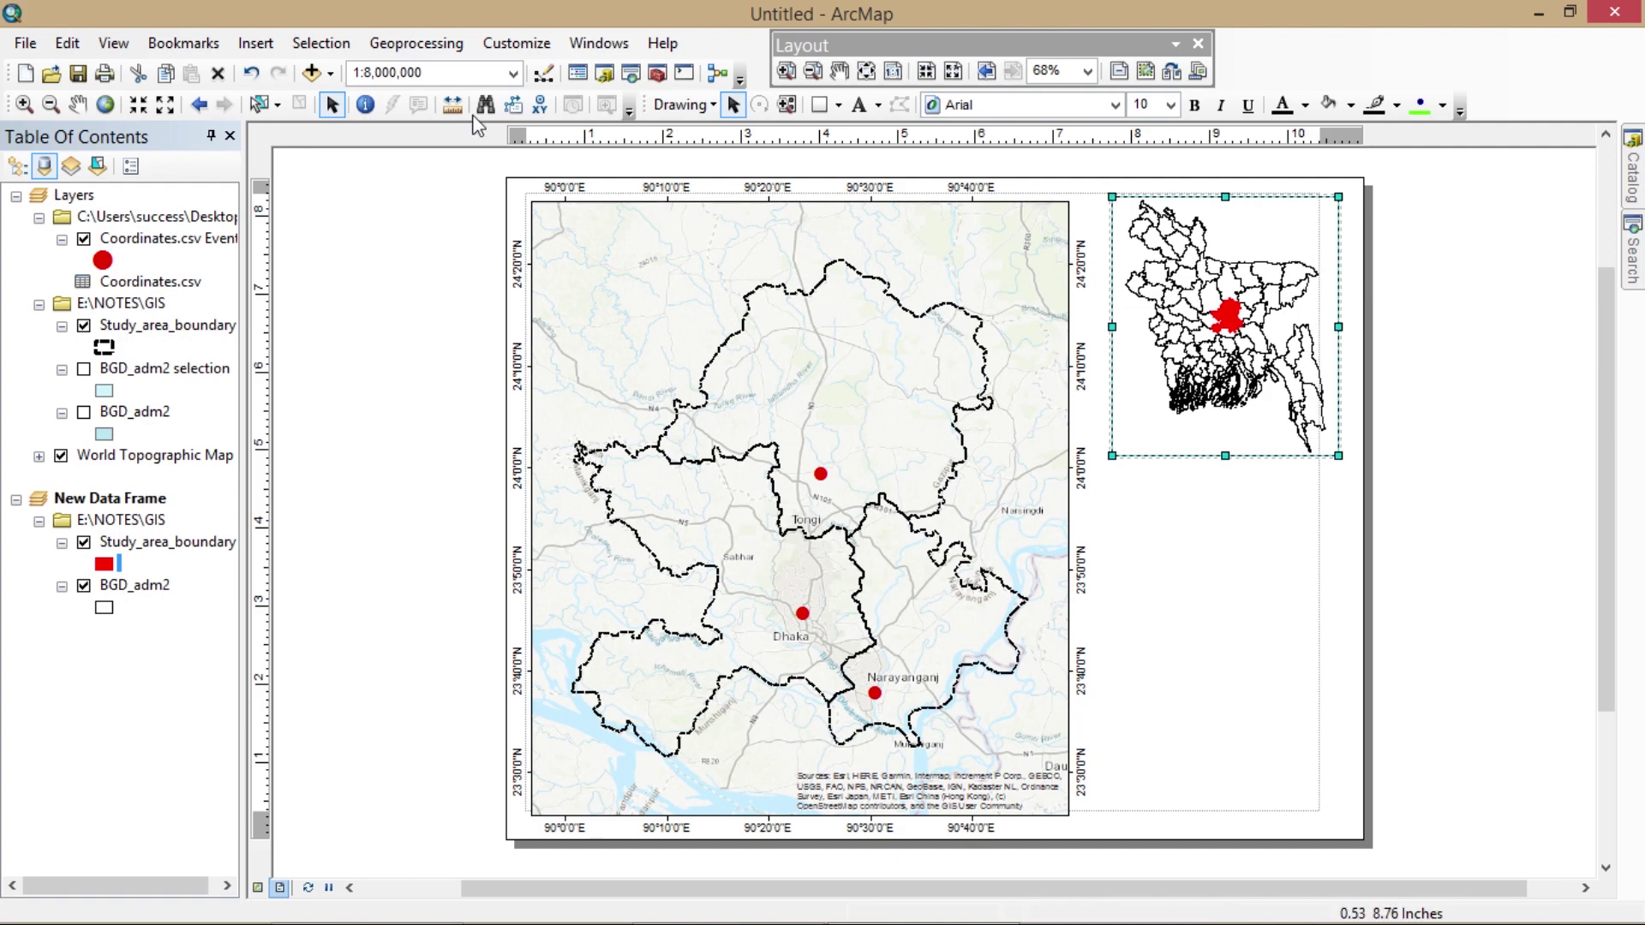
- Insert the ESRI North 7 arrow, enlarge it to about size 99, and place it in the empty page area below the inset
click(253, 44)
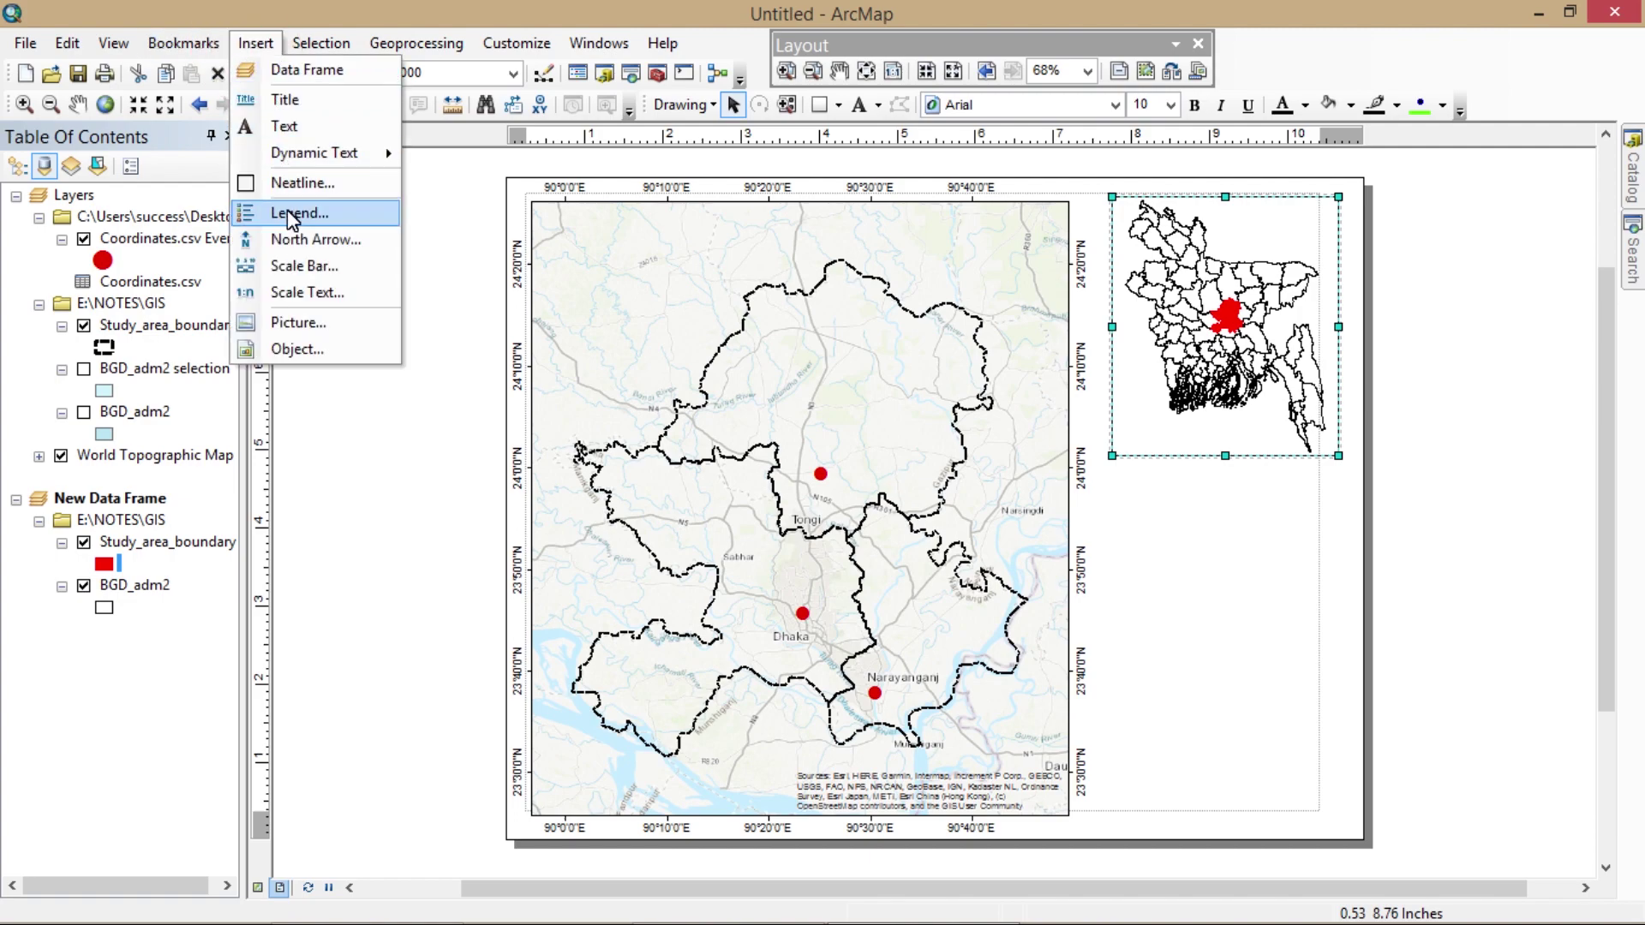
click(296, 239)
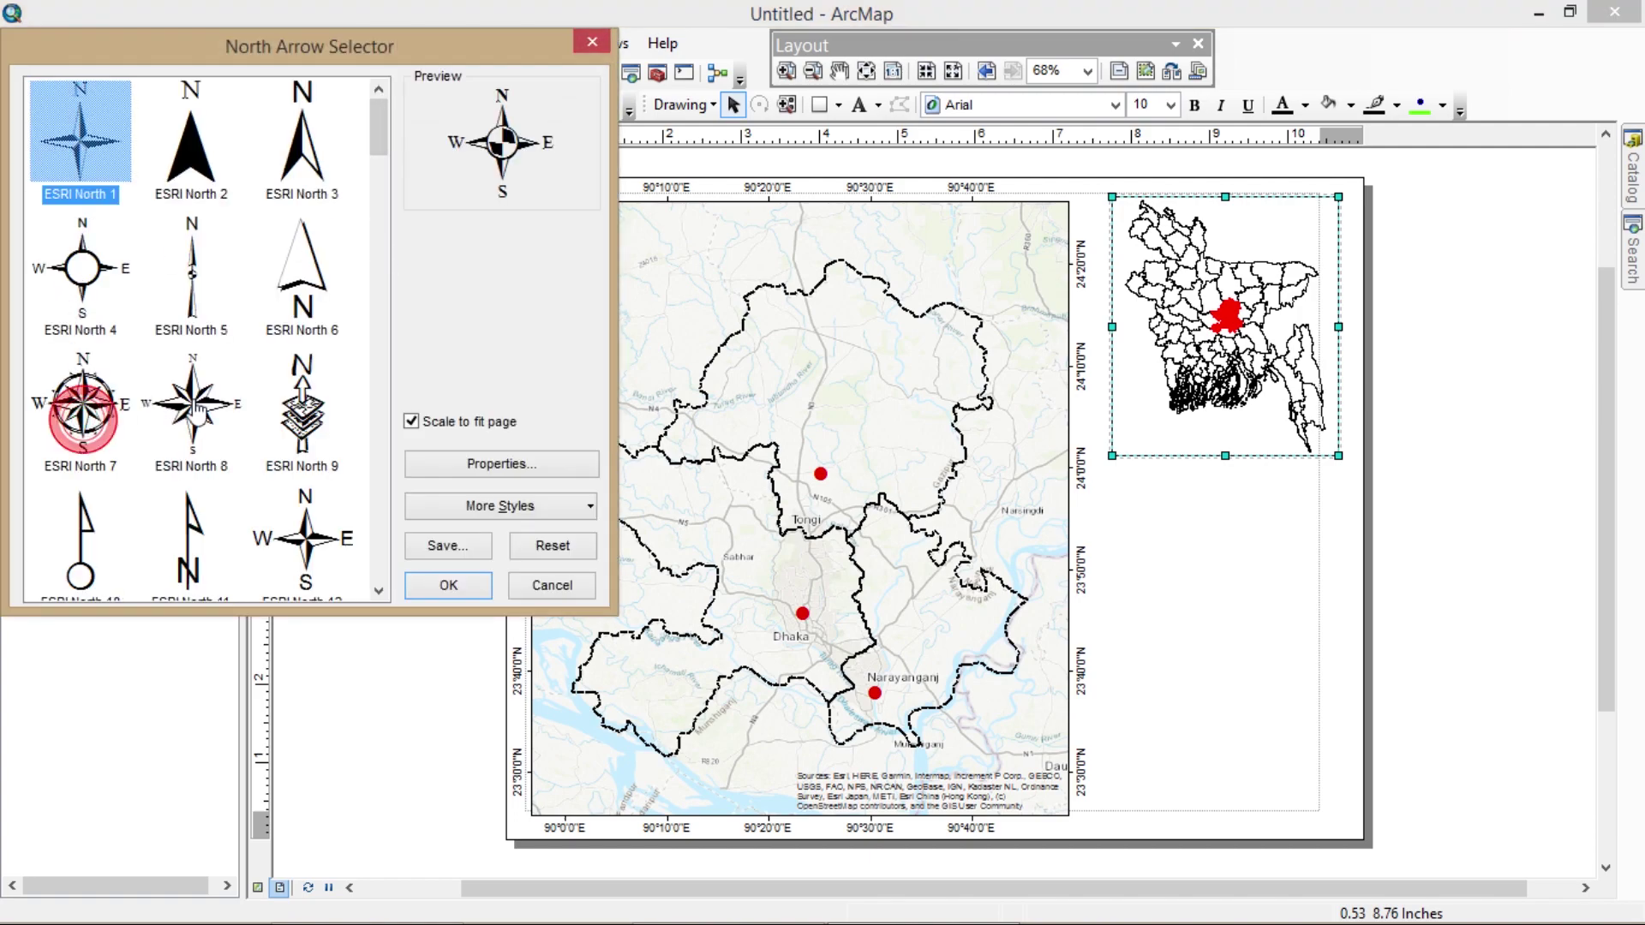
click(81, 403)
click(453, 586)
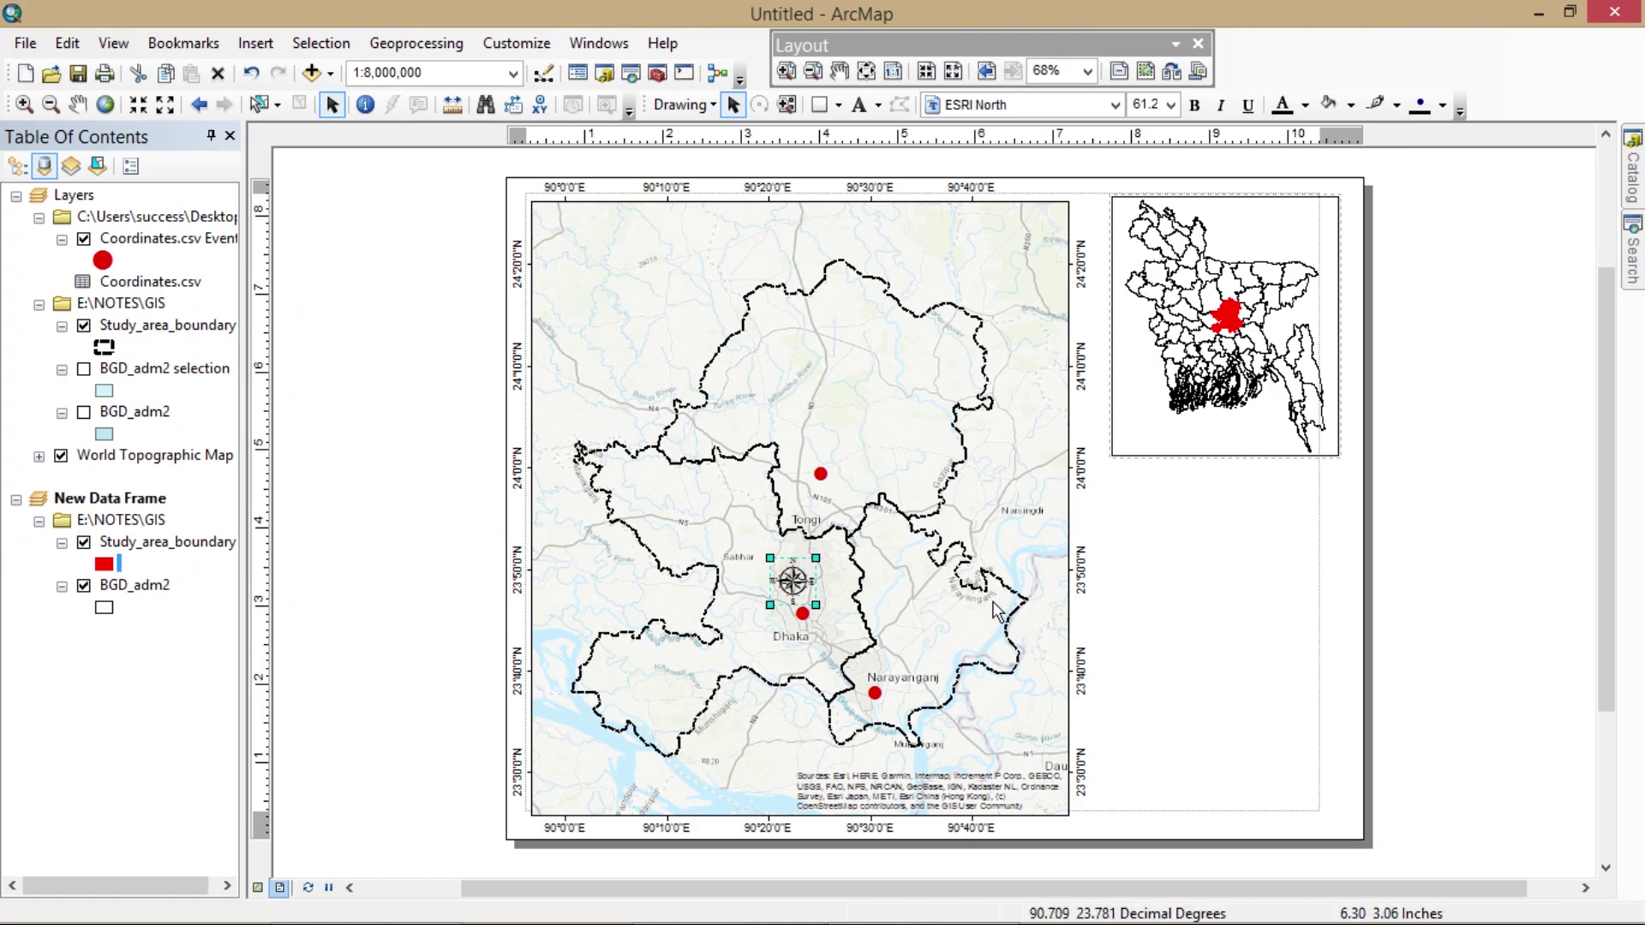
drag(813, 564, 1240, 723)
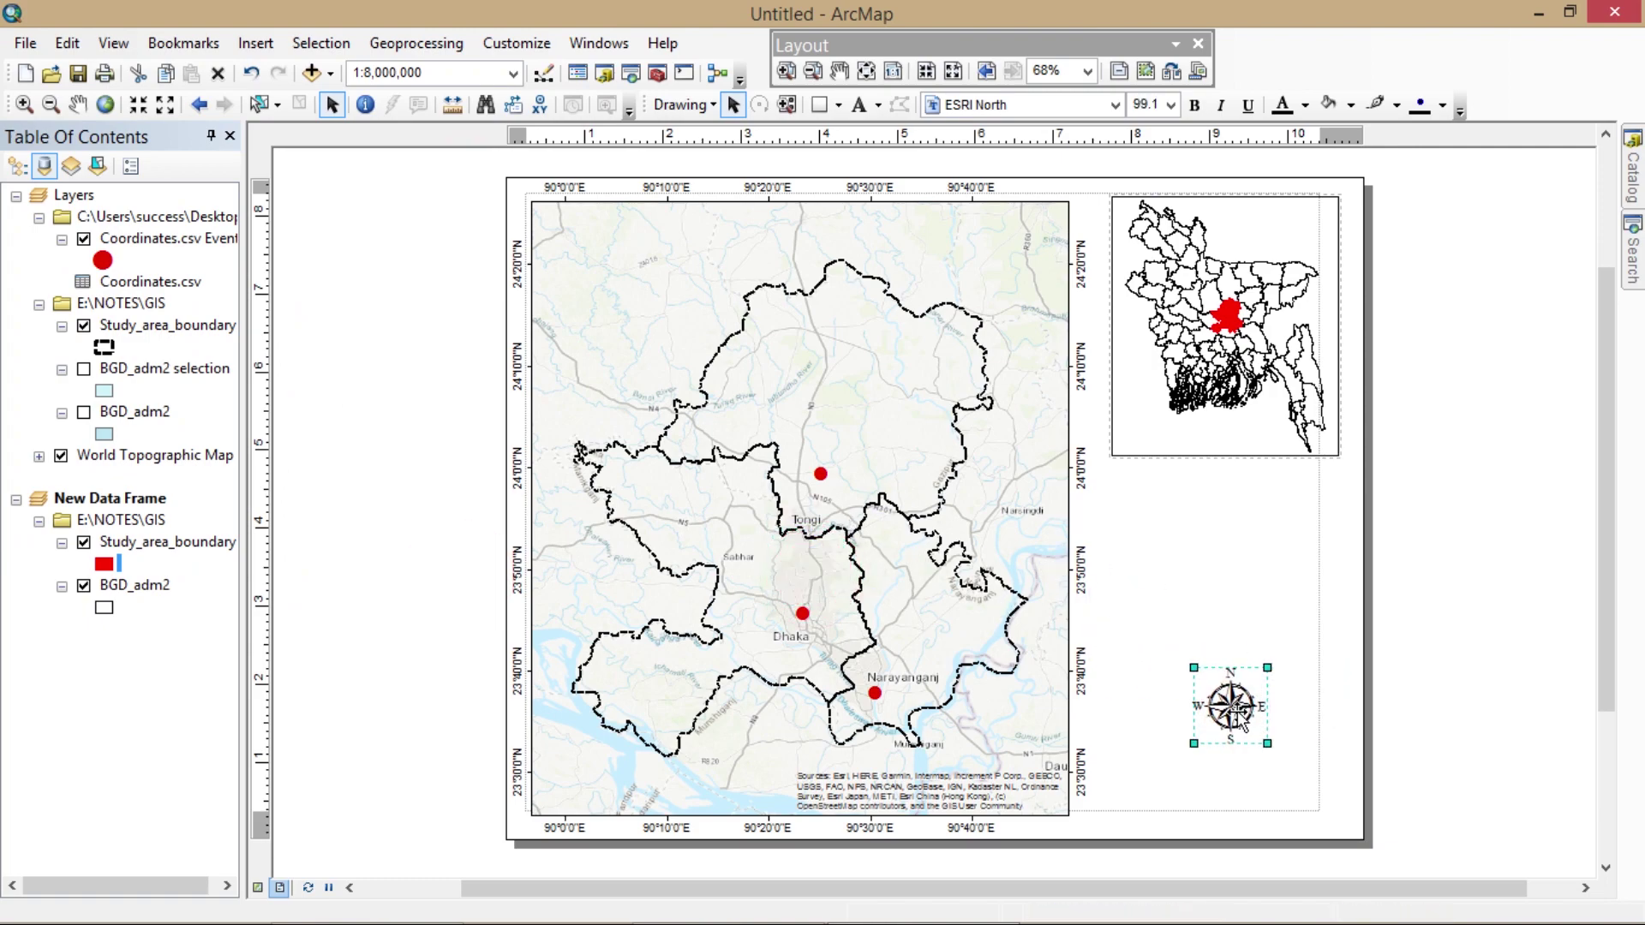
click(1287, 507)
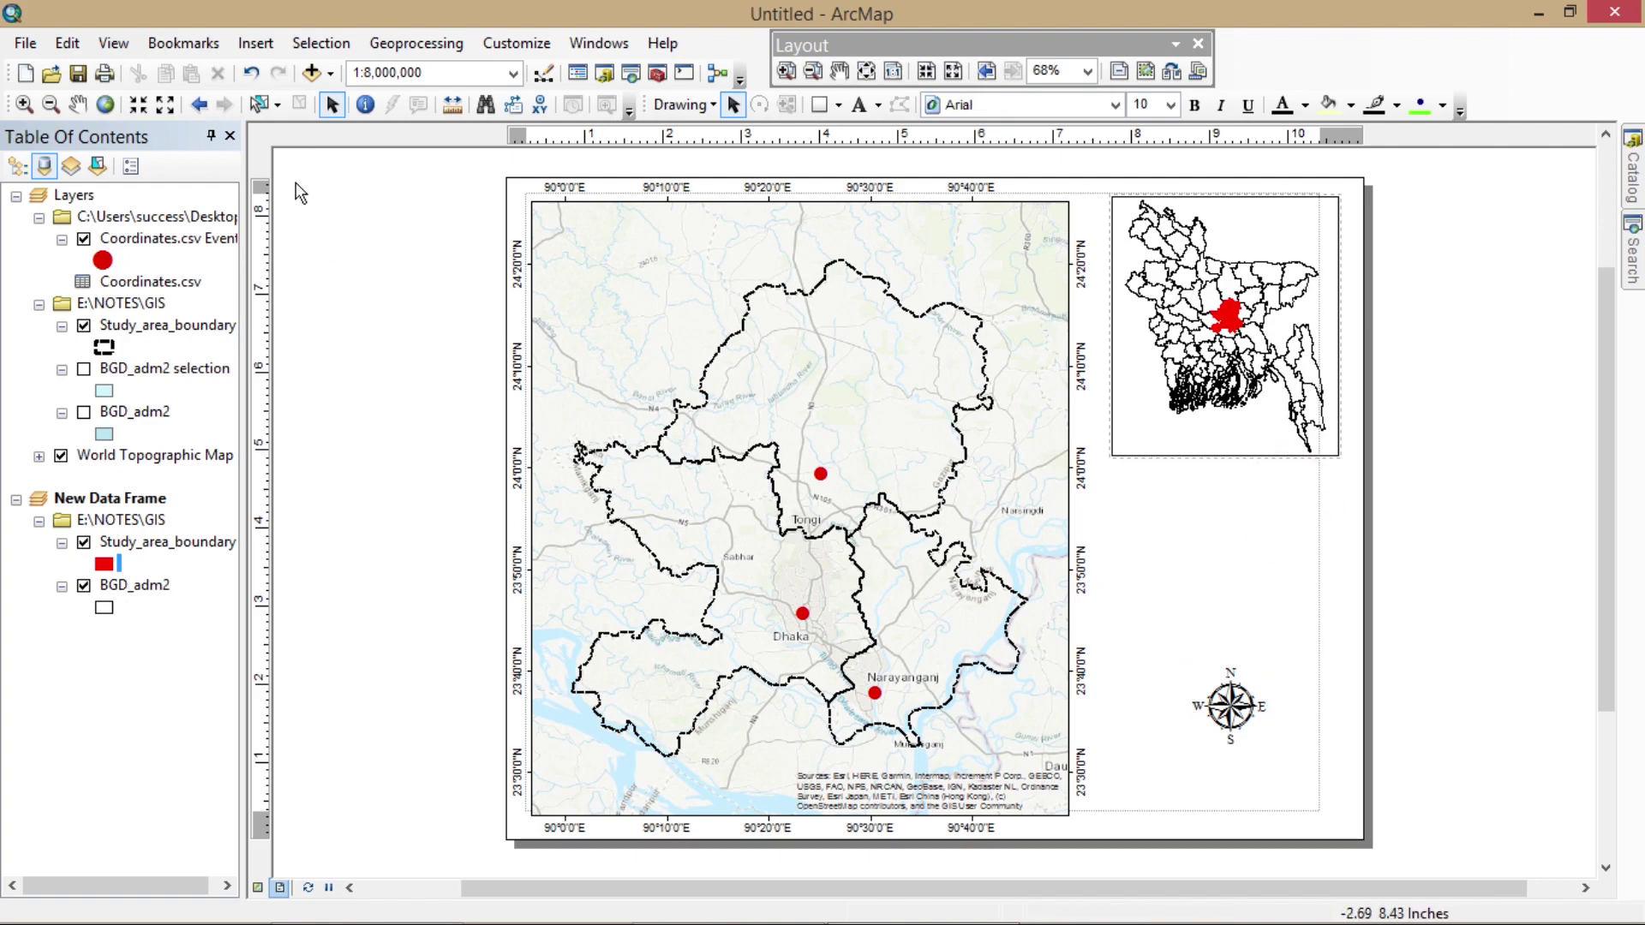
- Insert a Scale Line 1 scale bar for the inset near the page's lower edge and move the north arrow down just above it
click(255, 43)
click(294, 267)
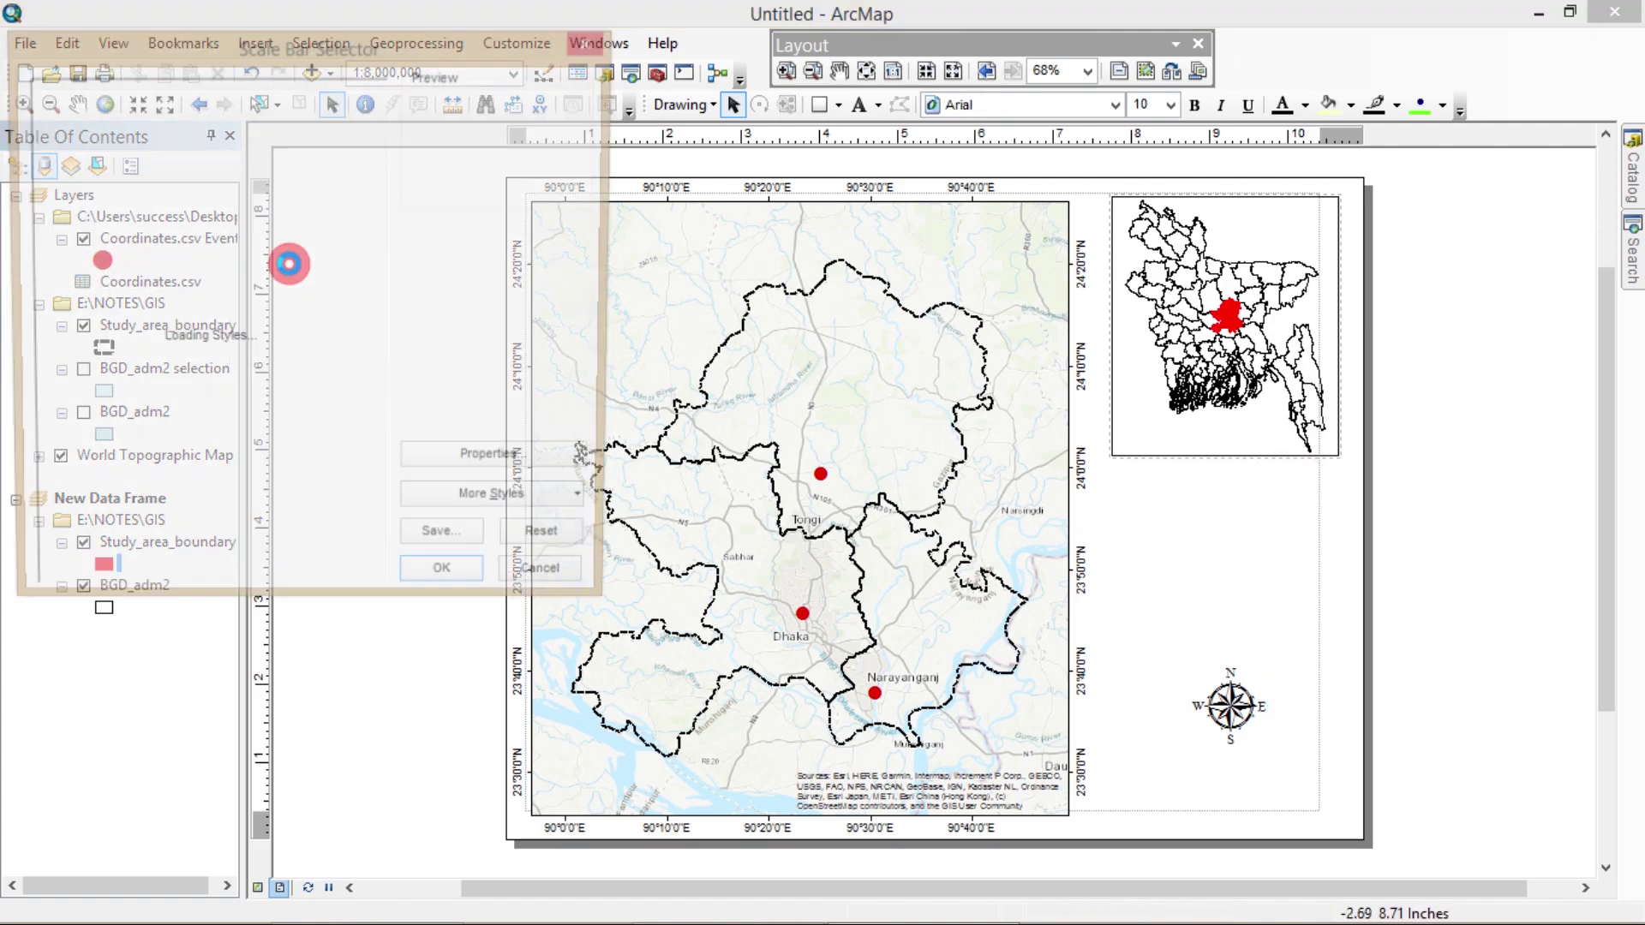
click(171, 127)
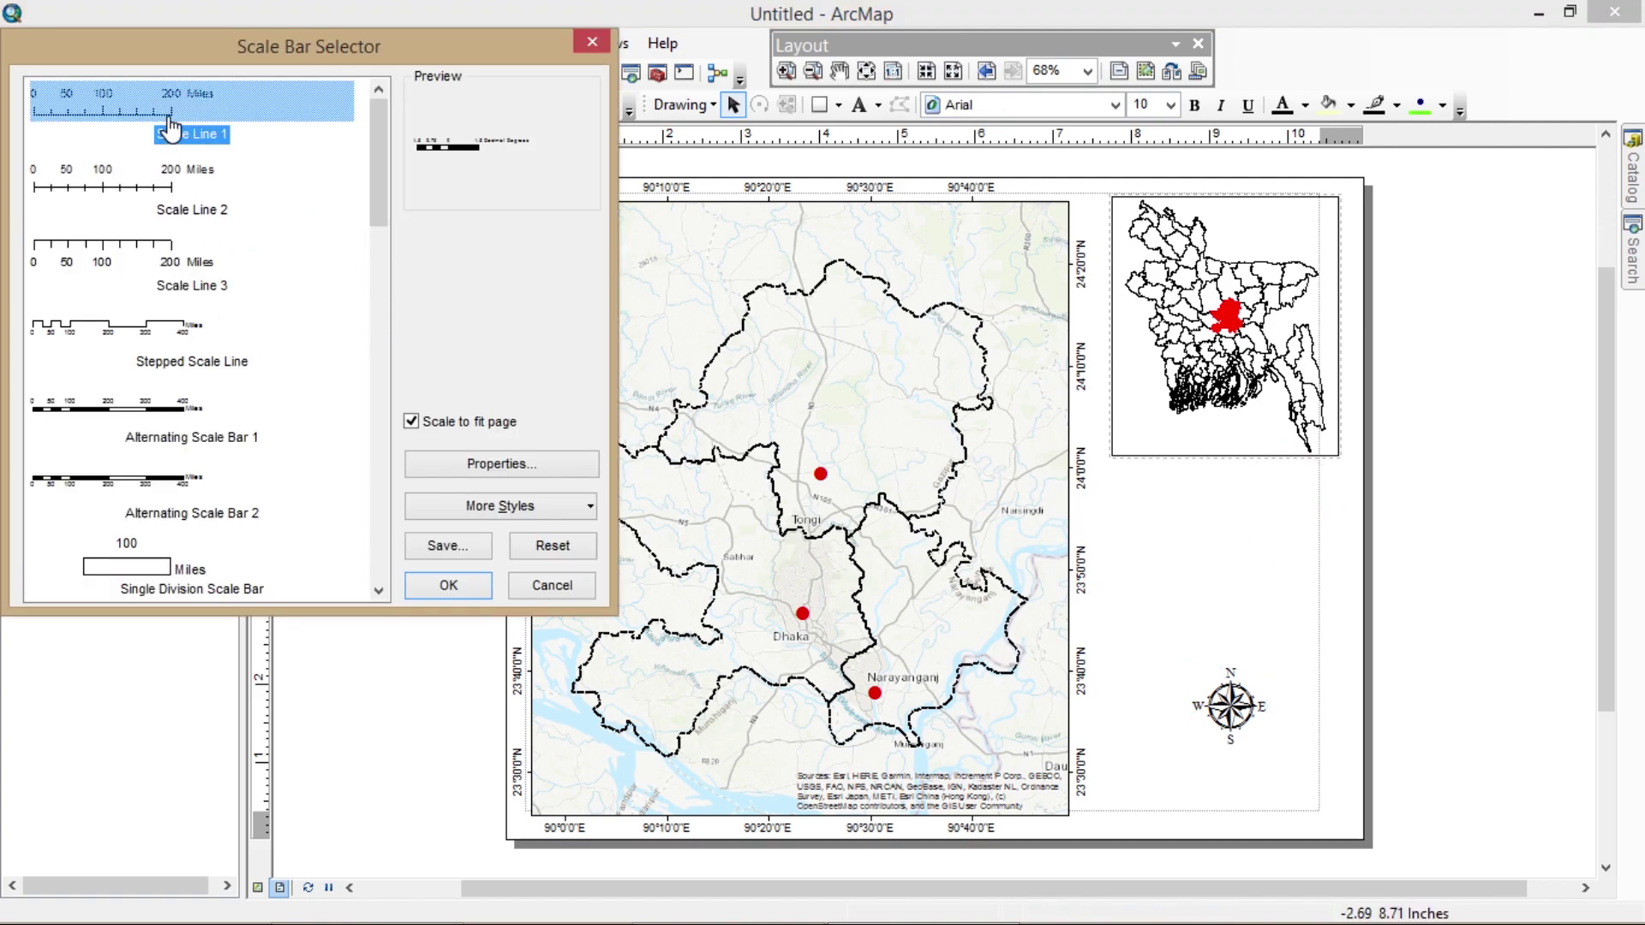
click(437, 583)
drag(1001, 527, 1219, 771)
drag(1347, 774, 1299, 814)
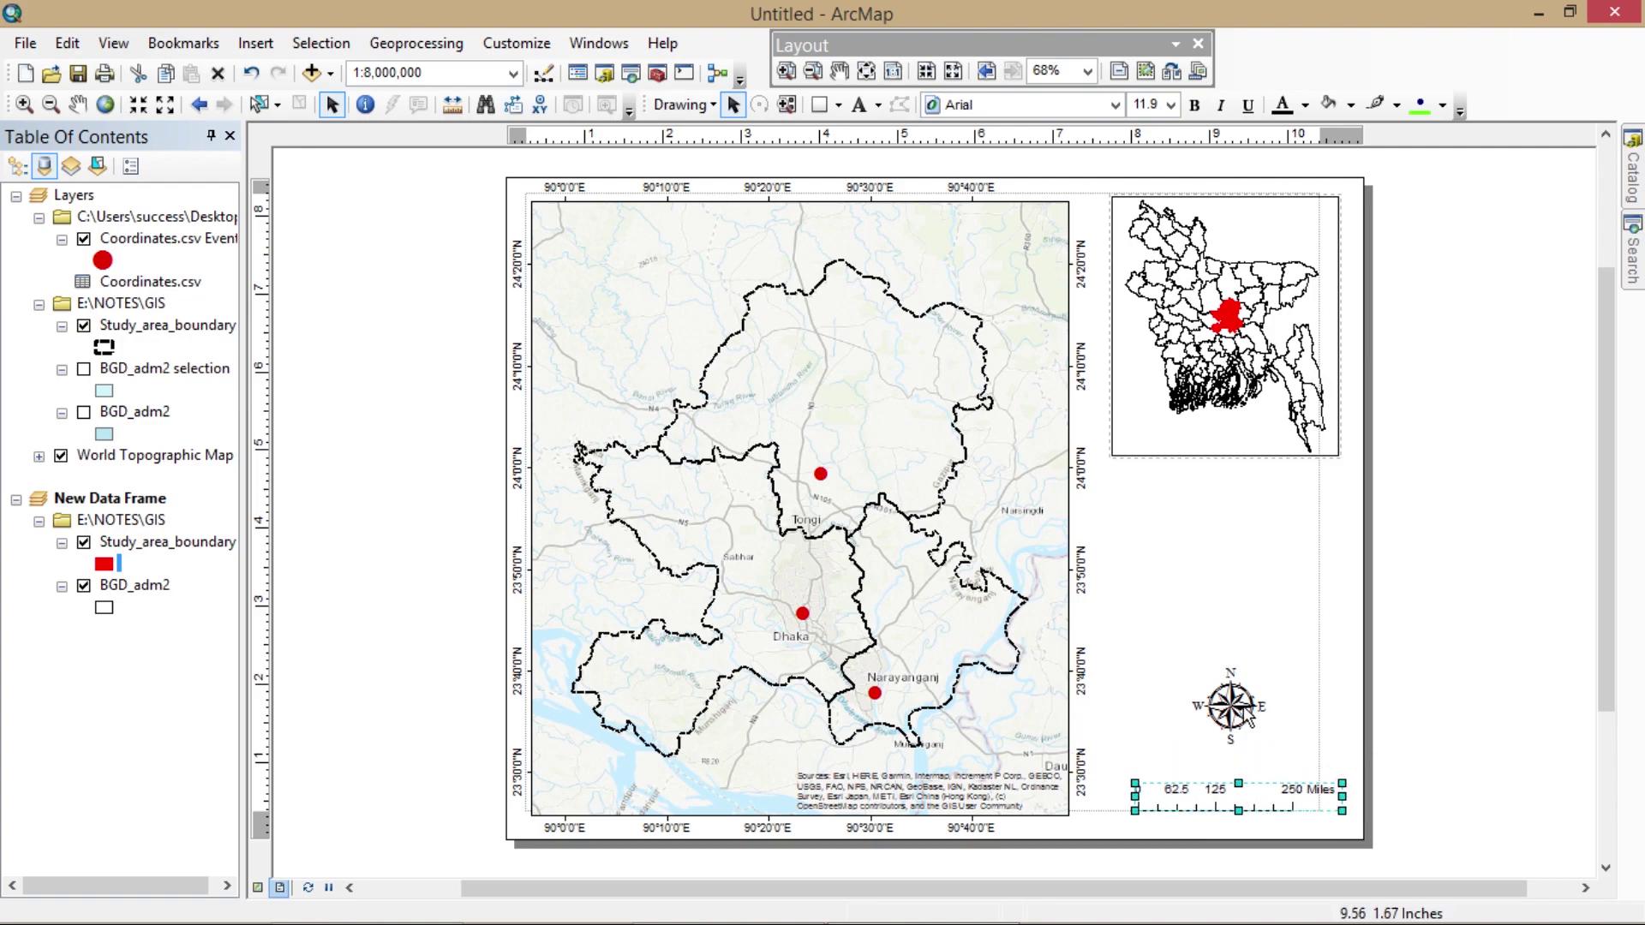
drag(1217, 694, 1223, 720)
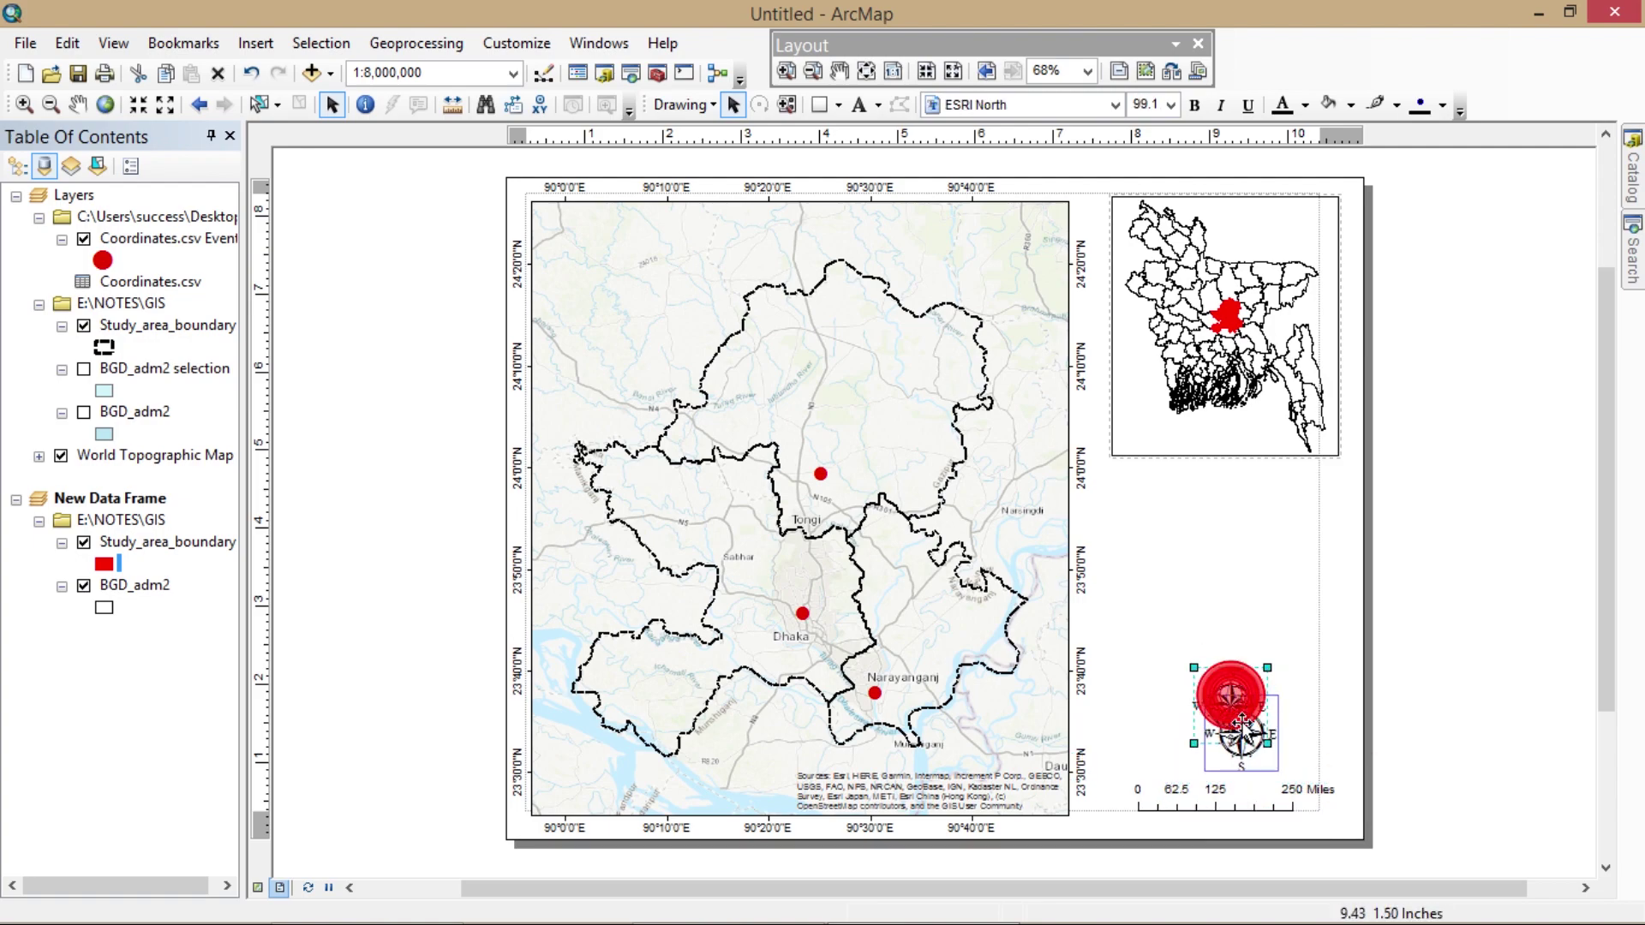
click(1226, 522)
- Rename the Study_area_boundary layer in the Layers data frame as Study Area Boundary
click(255, 43)
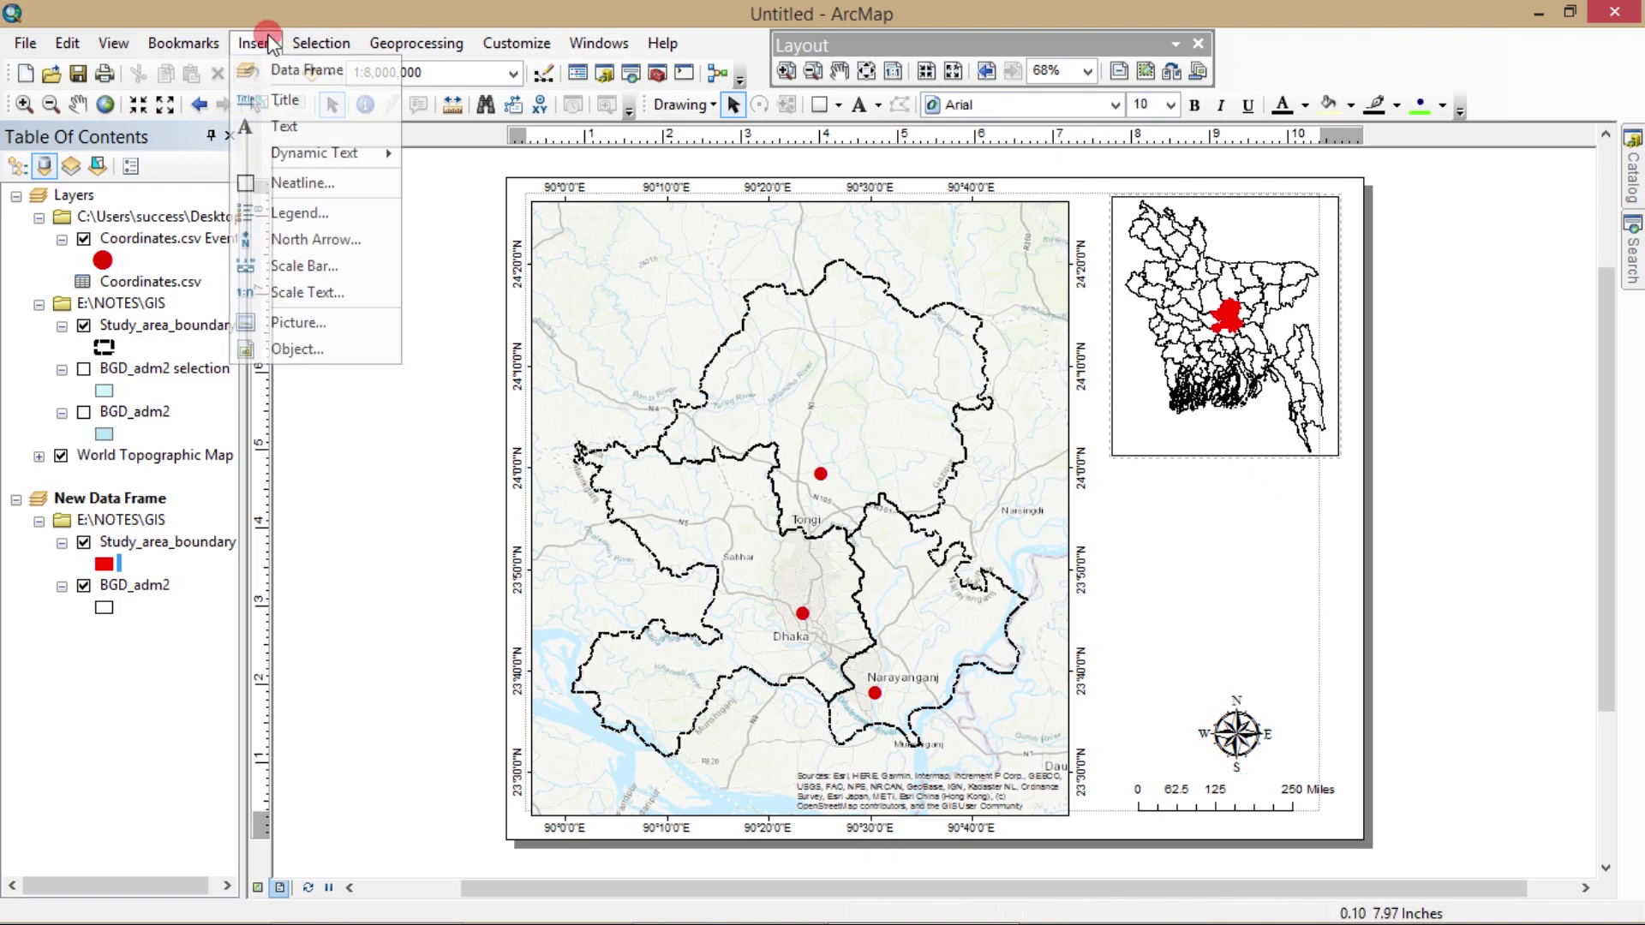
click(340, 430)
click(176, 336)
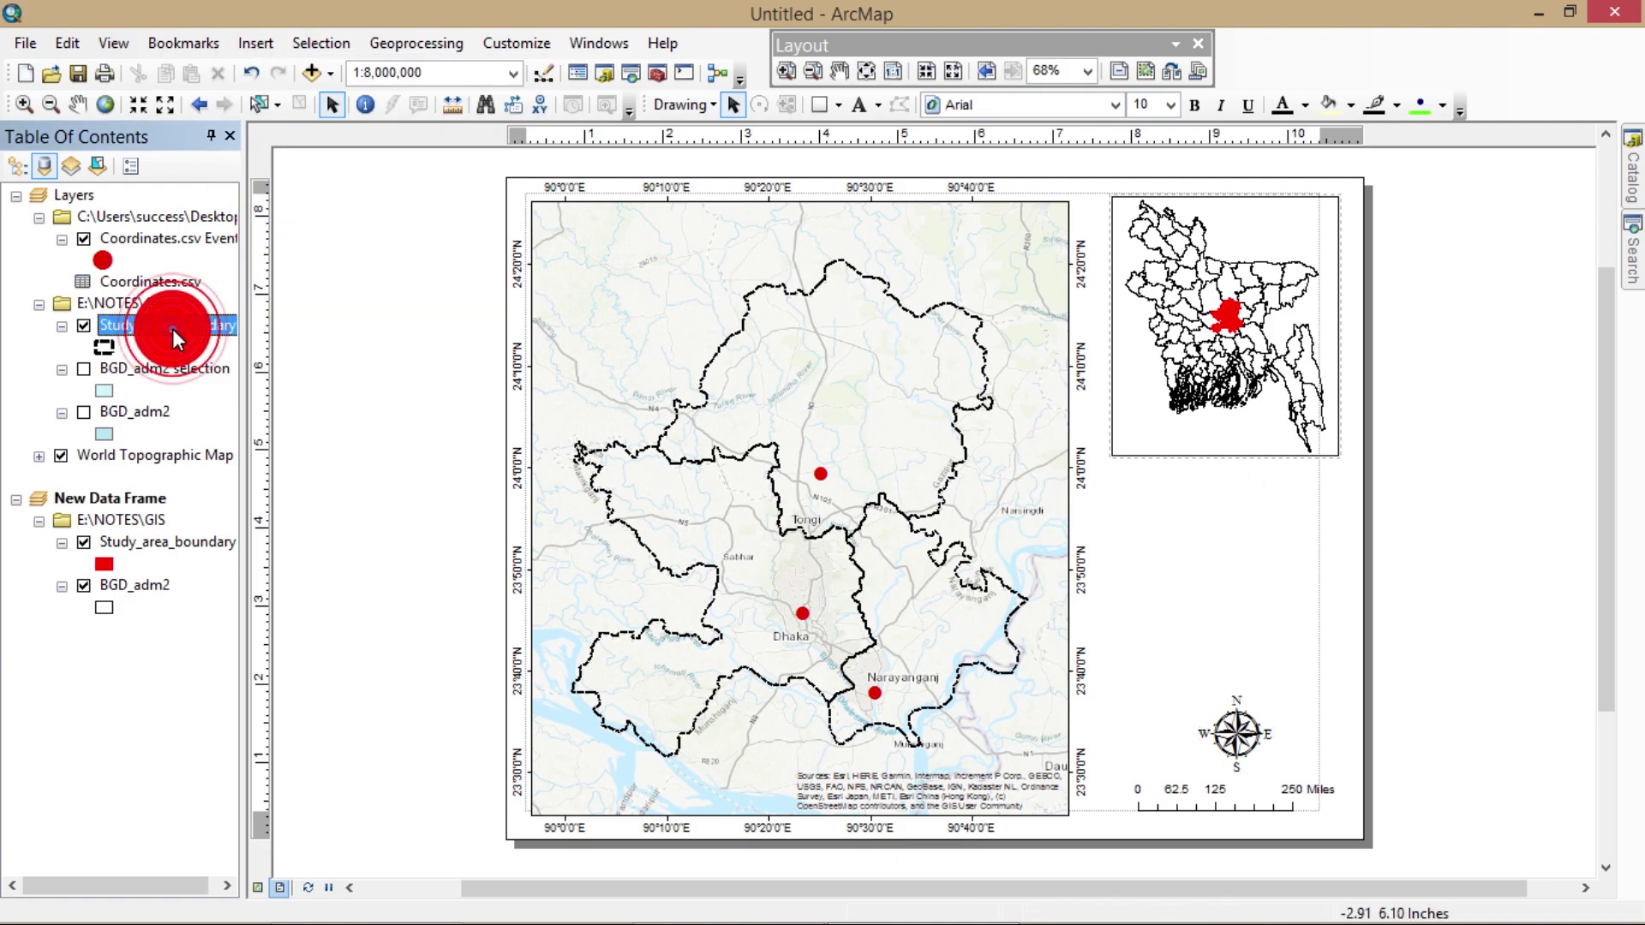
click(172, 329)
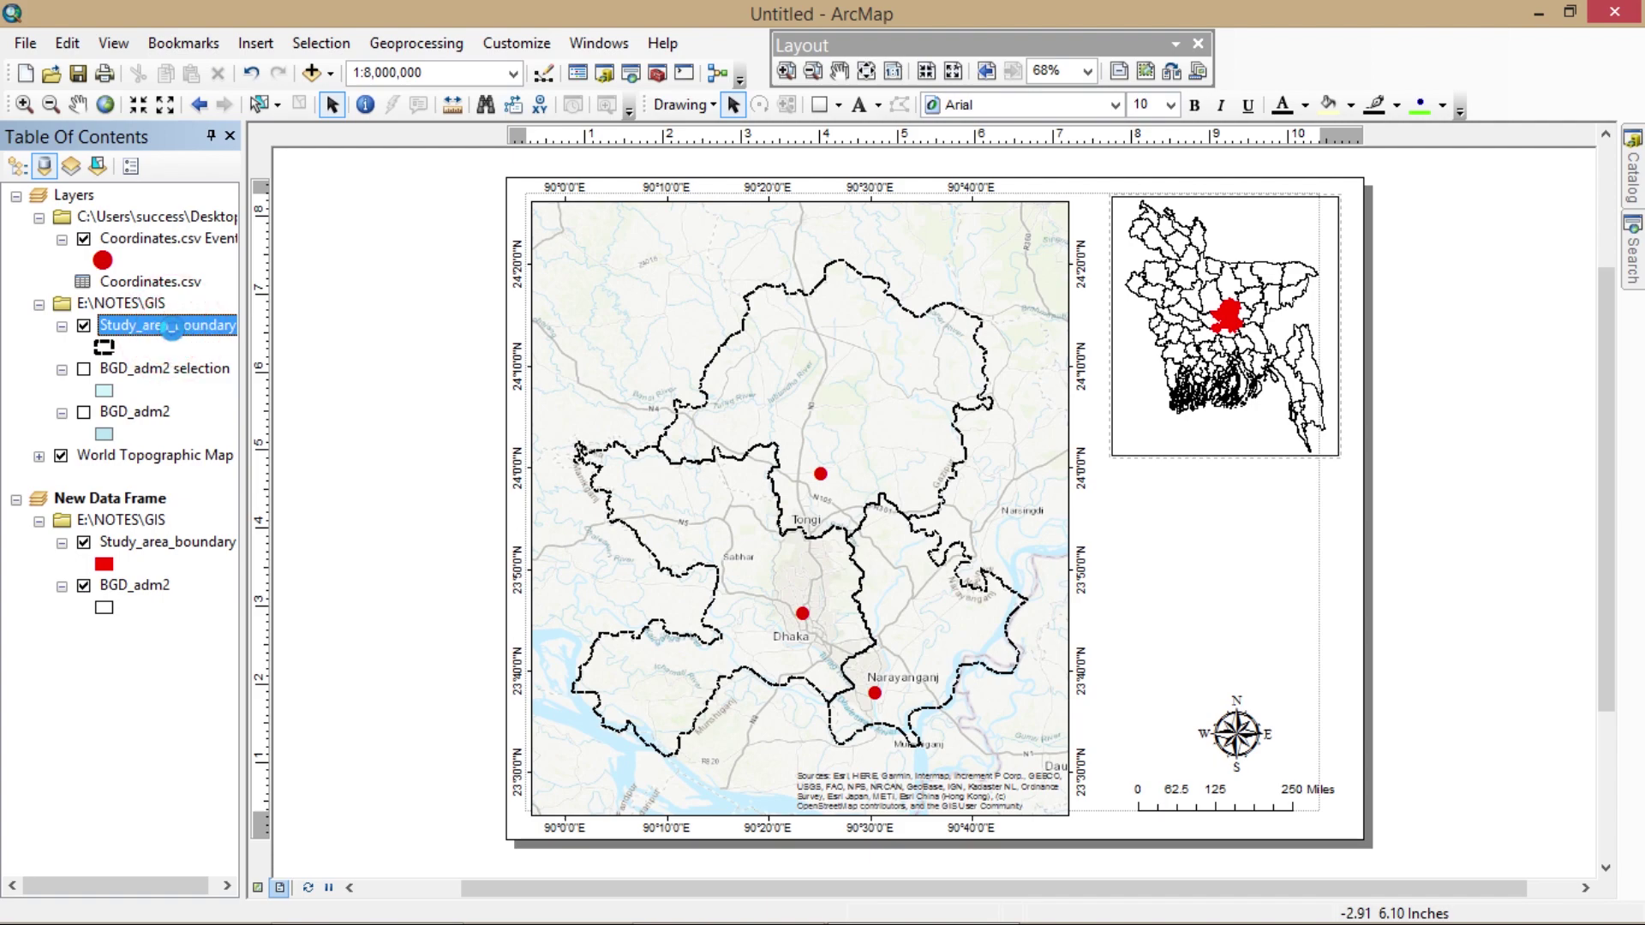
double_click(170, 329)
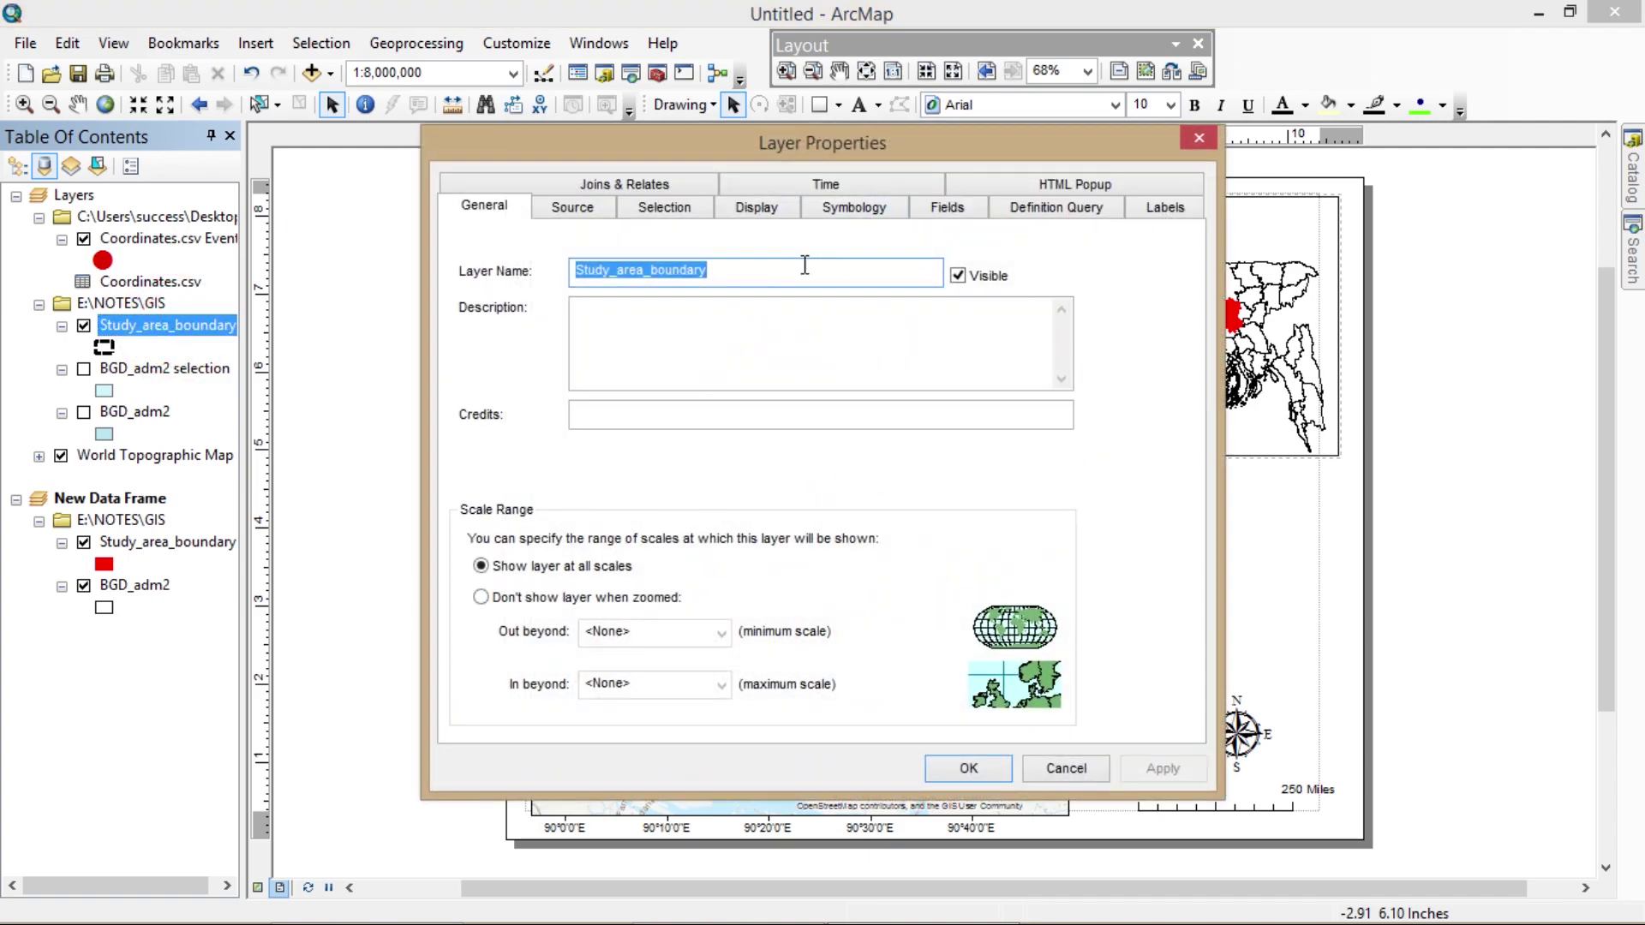
key(BackSpace)
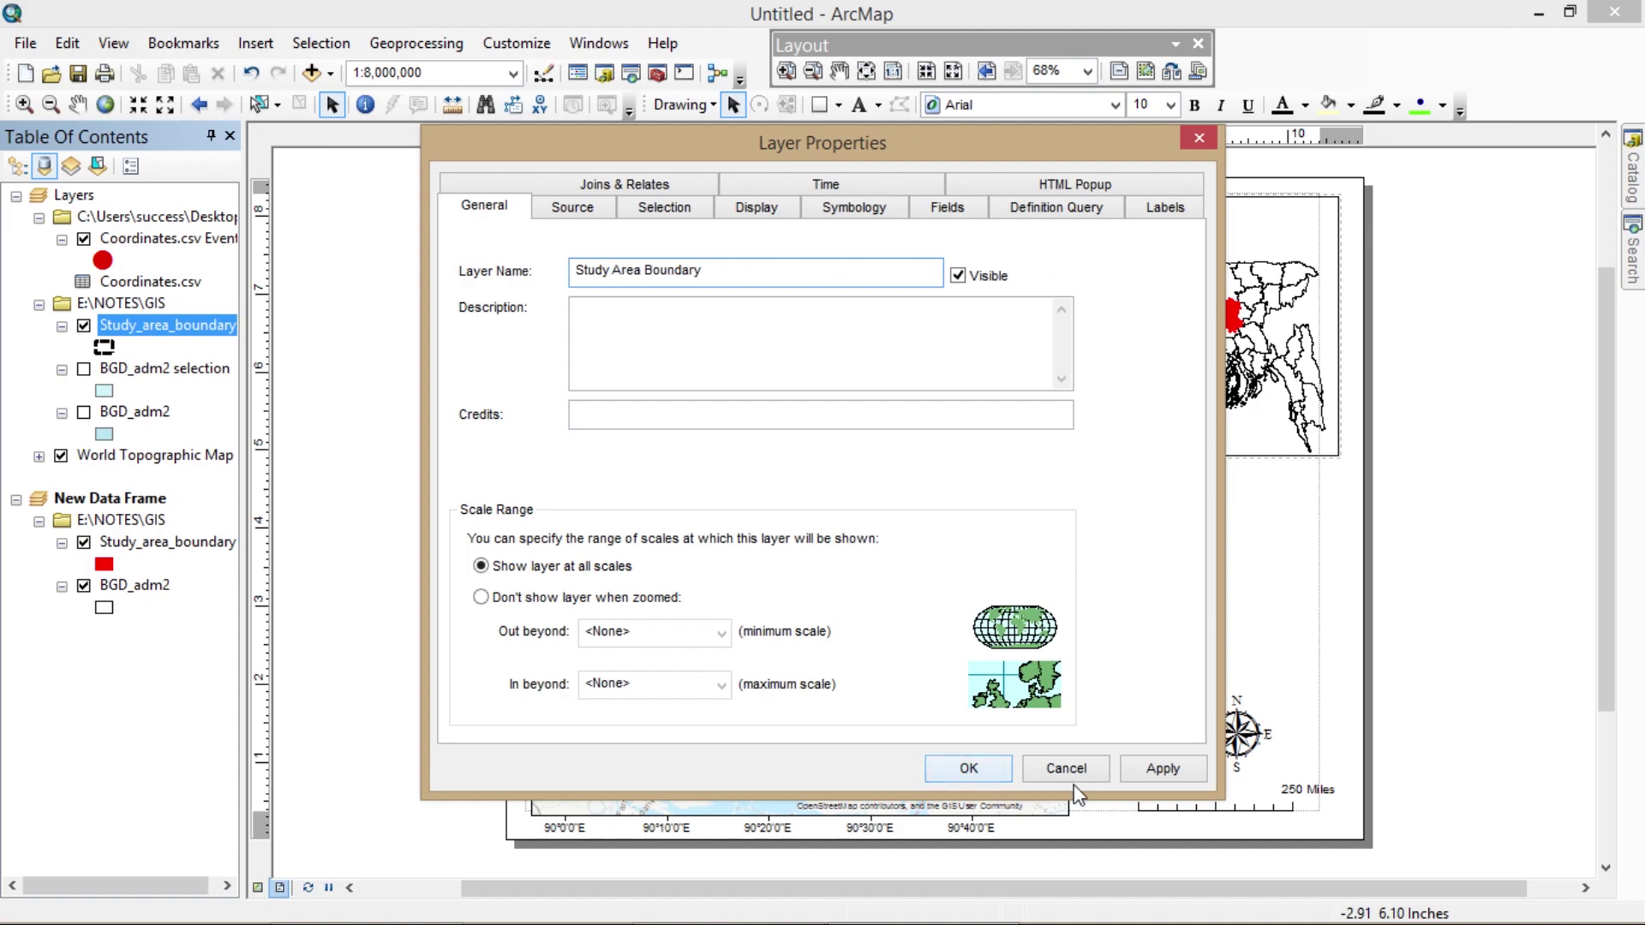
click(1134, 773)
click(964, 768)
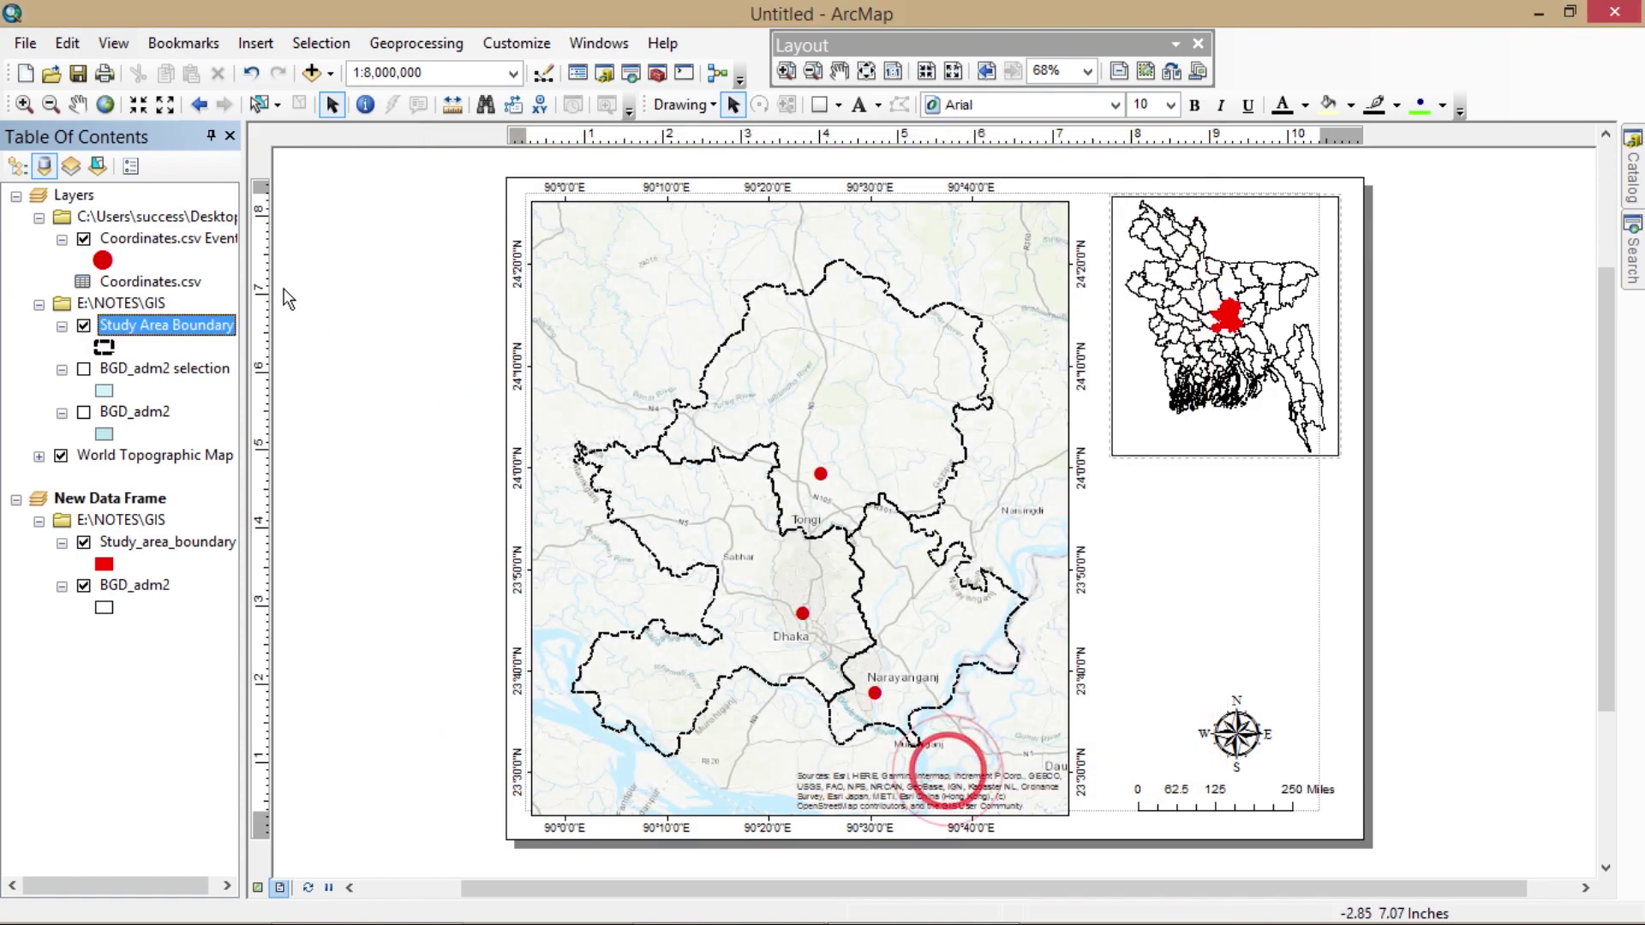
- Rename the Coordinates.csv Events layer as Air Quality Monitoring Stations
double_click(177, 243)
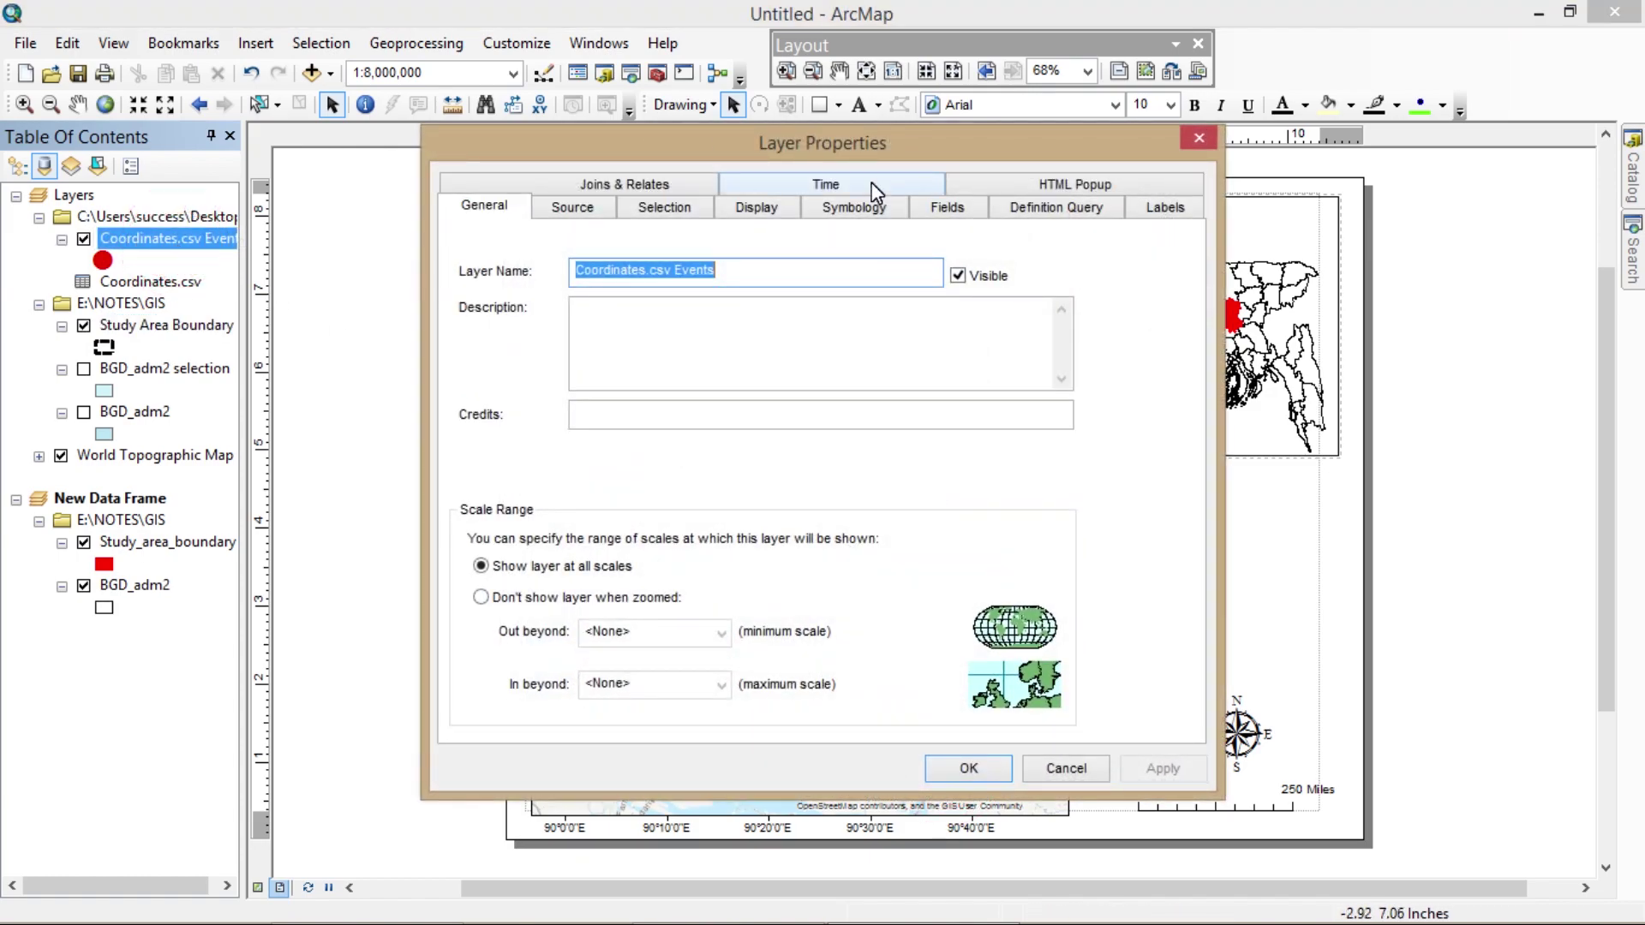
key(BackSpace)
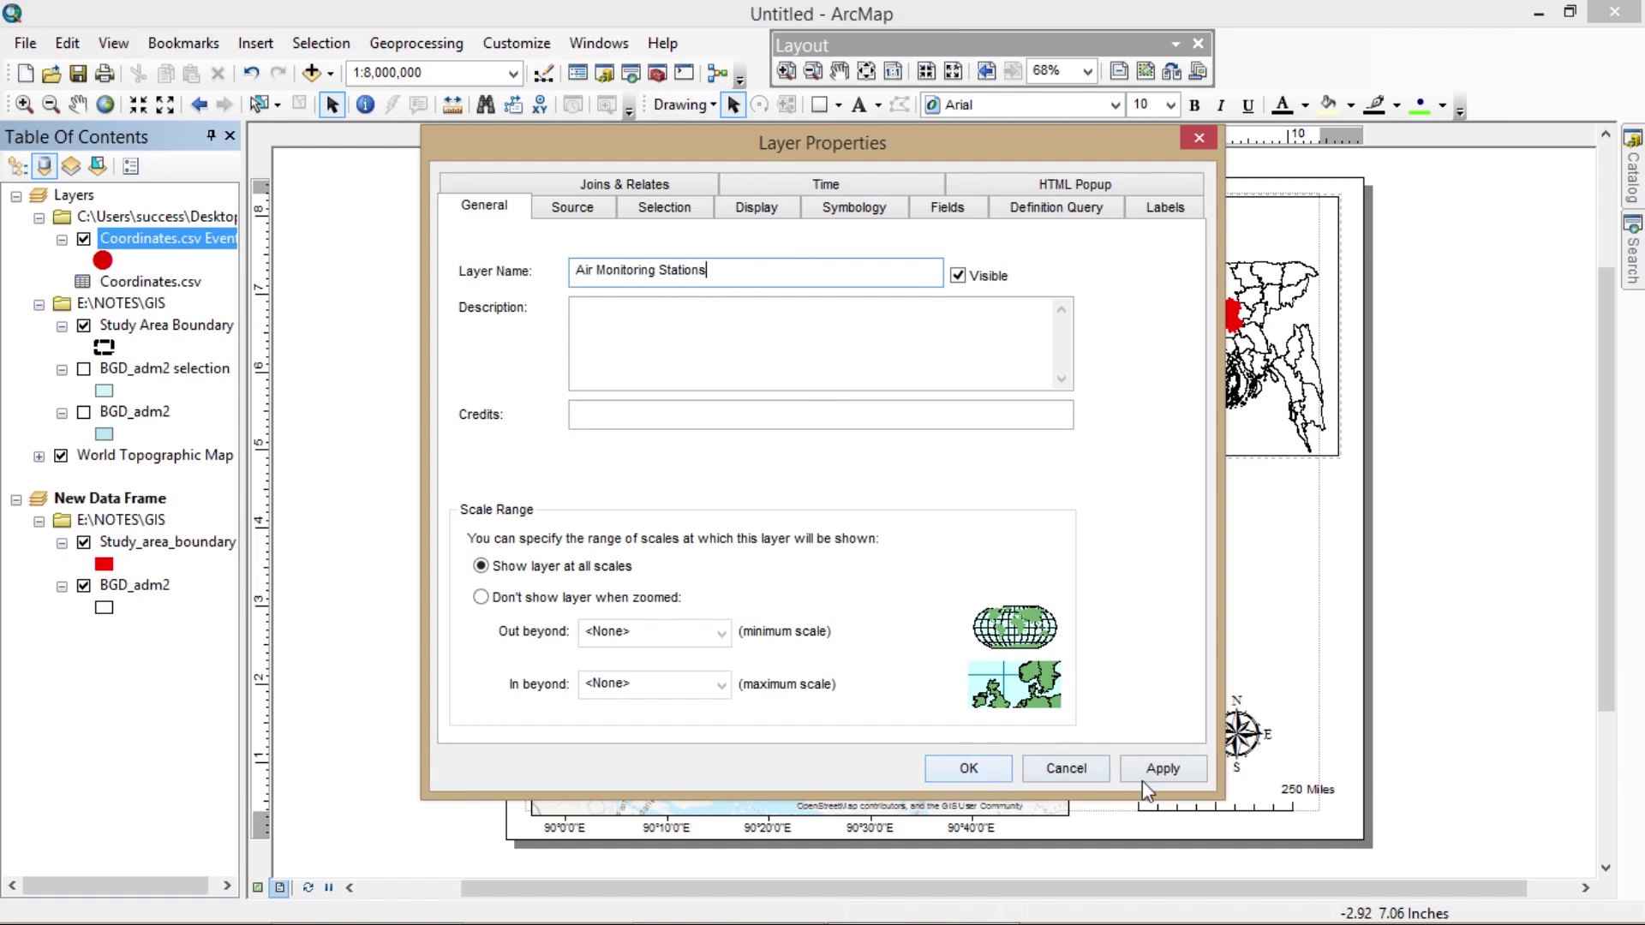
text(Quality)
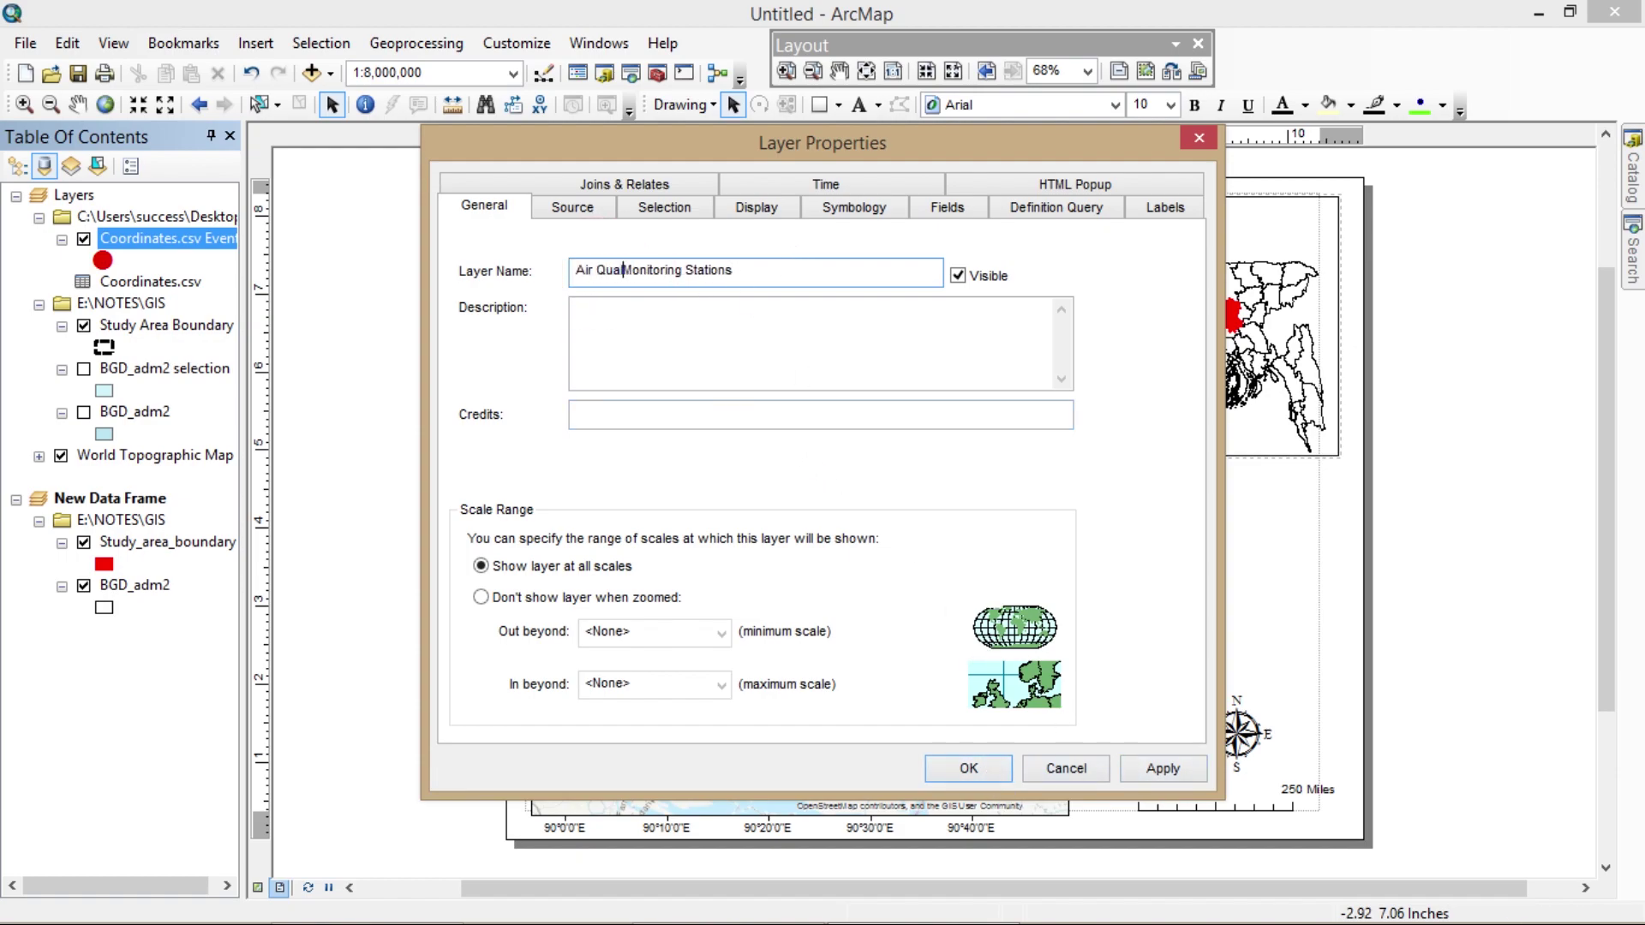
click(1166, 768)
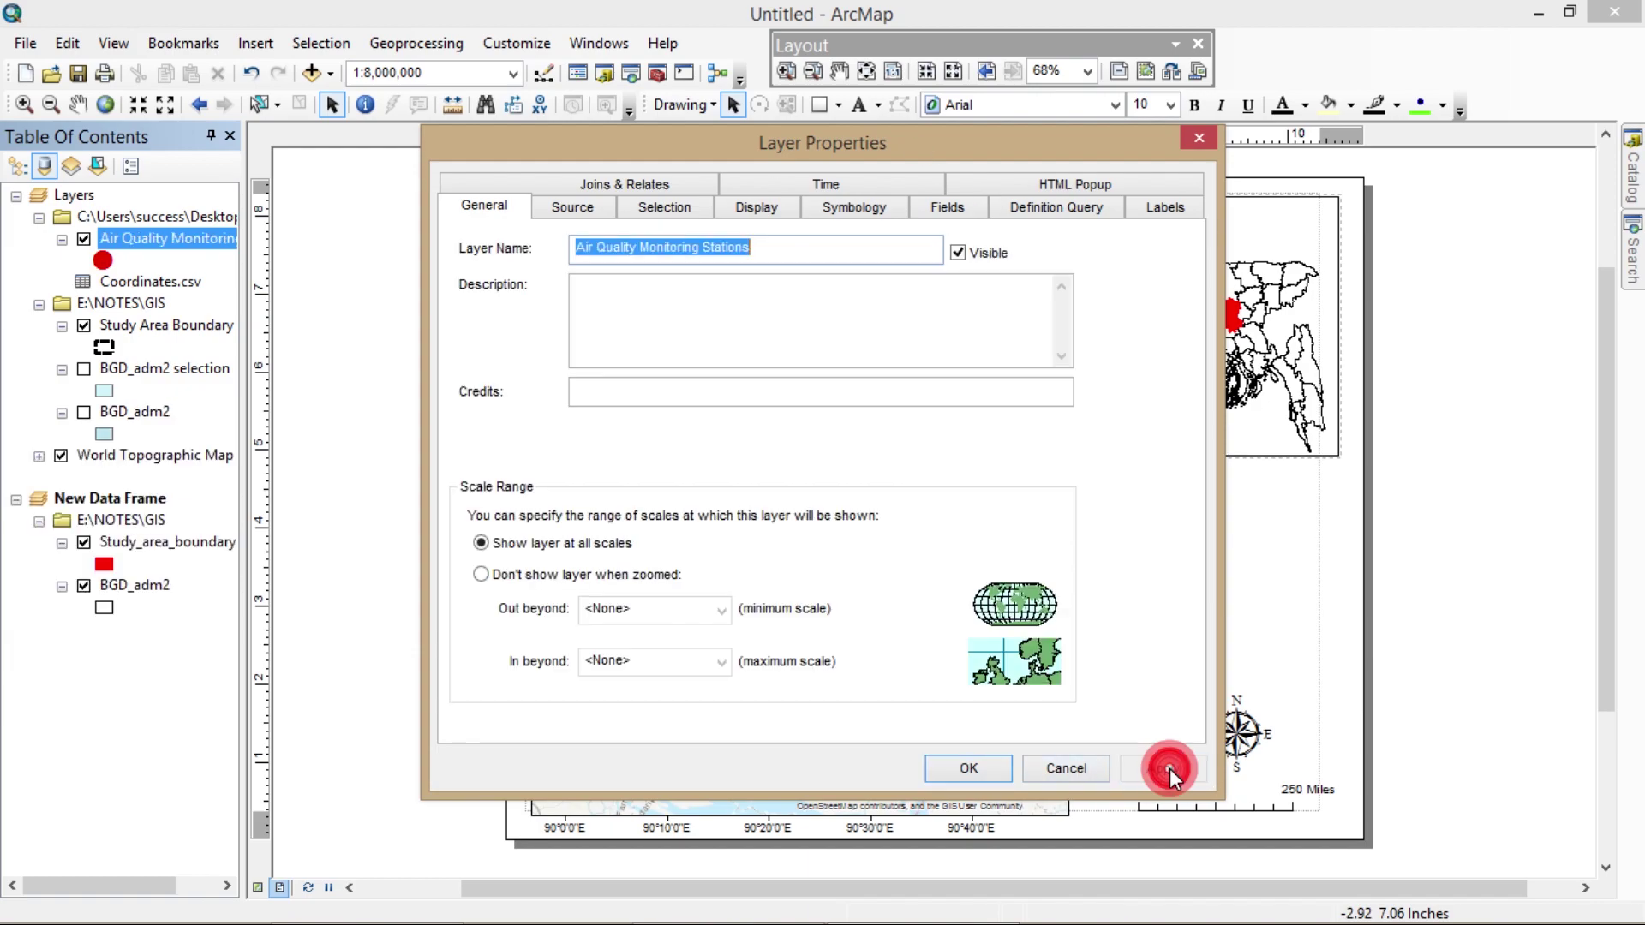
click(961, 766)
- Insert a one-column legend for the main map with Air Quality Monitoring Stations and Study Area Boundary, keeping the default settings
click(994, 477)
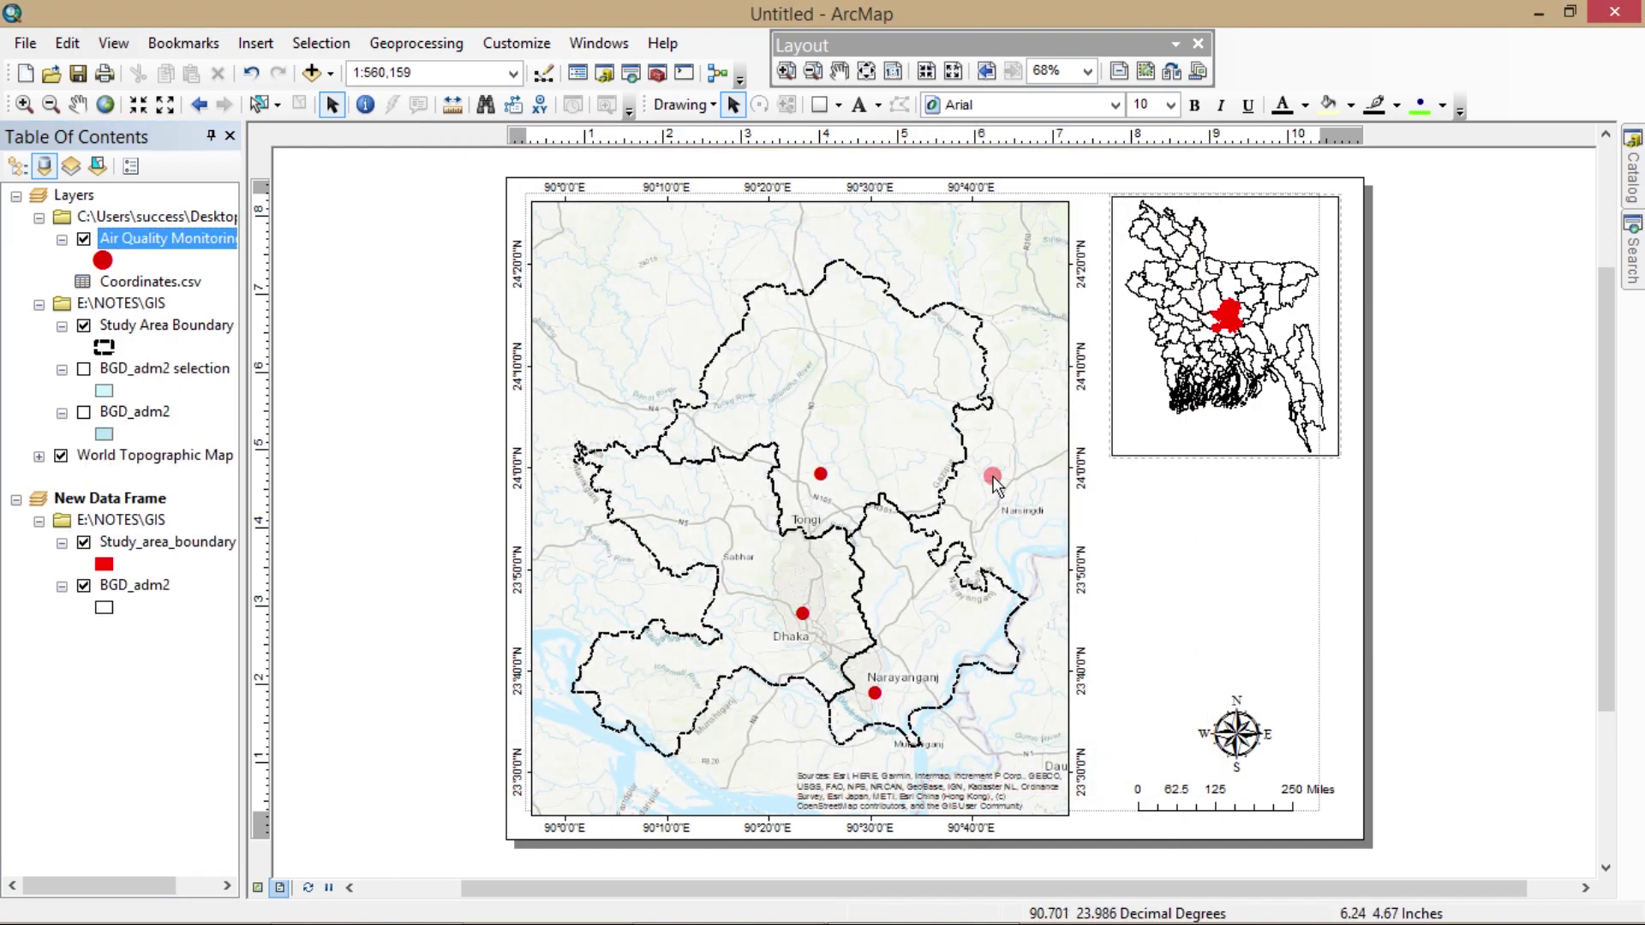
click(240, 45)
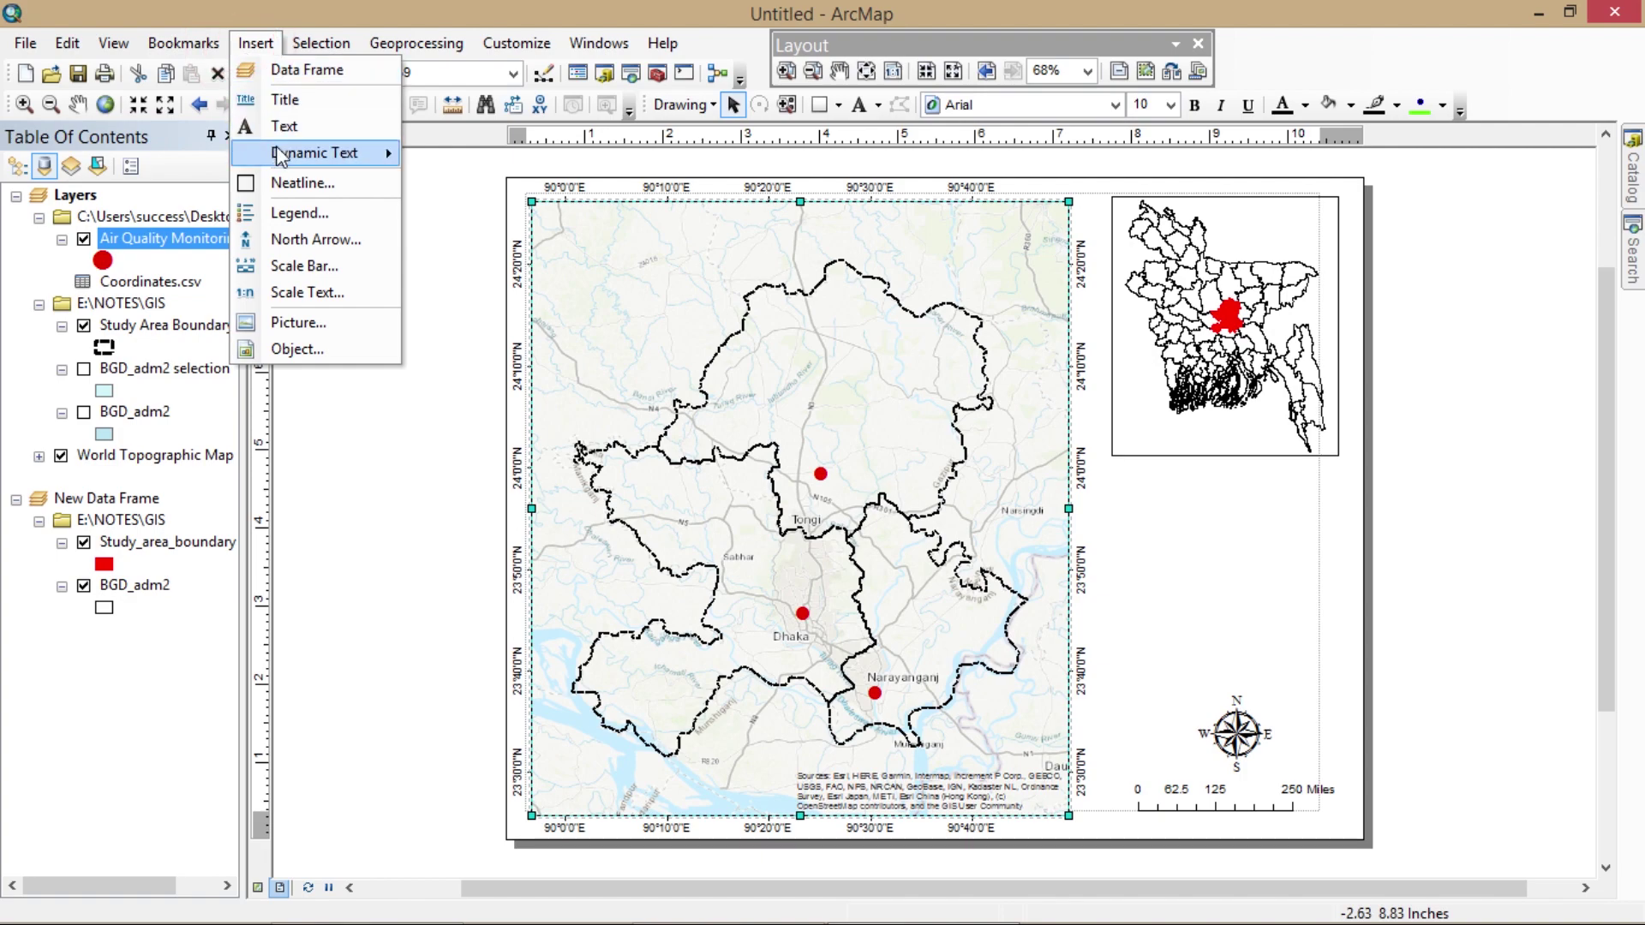
click(288, 215)
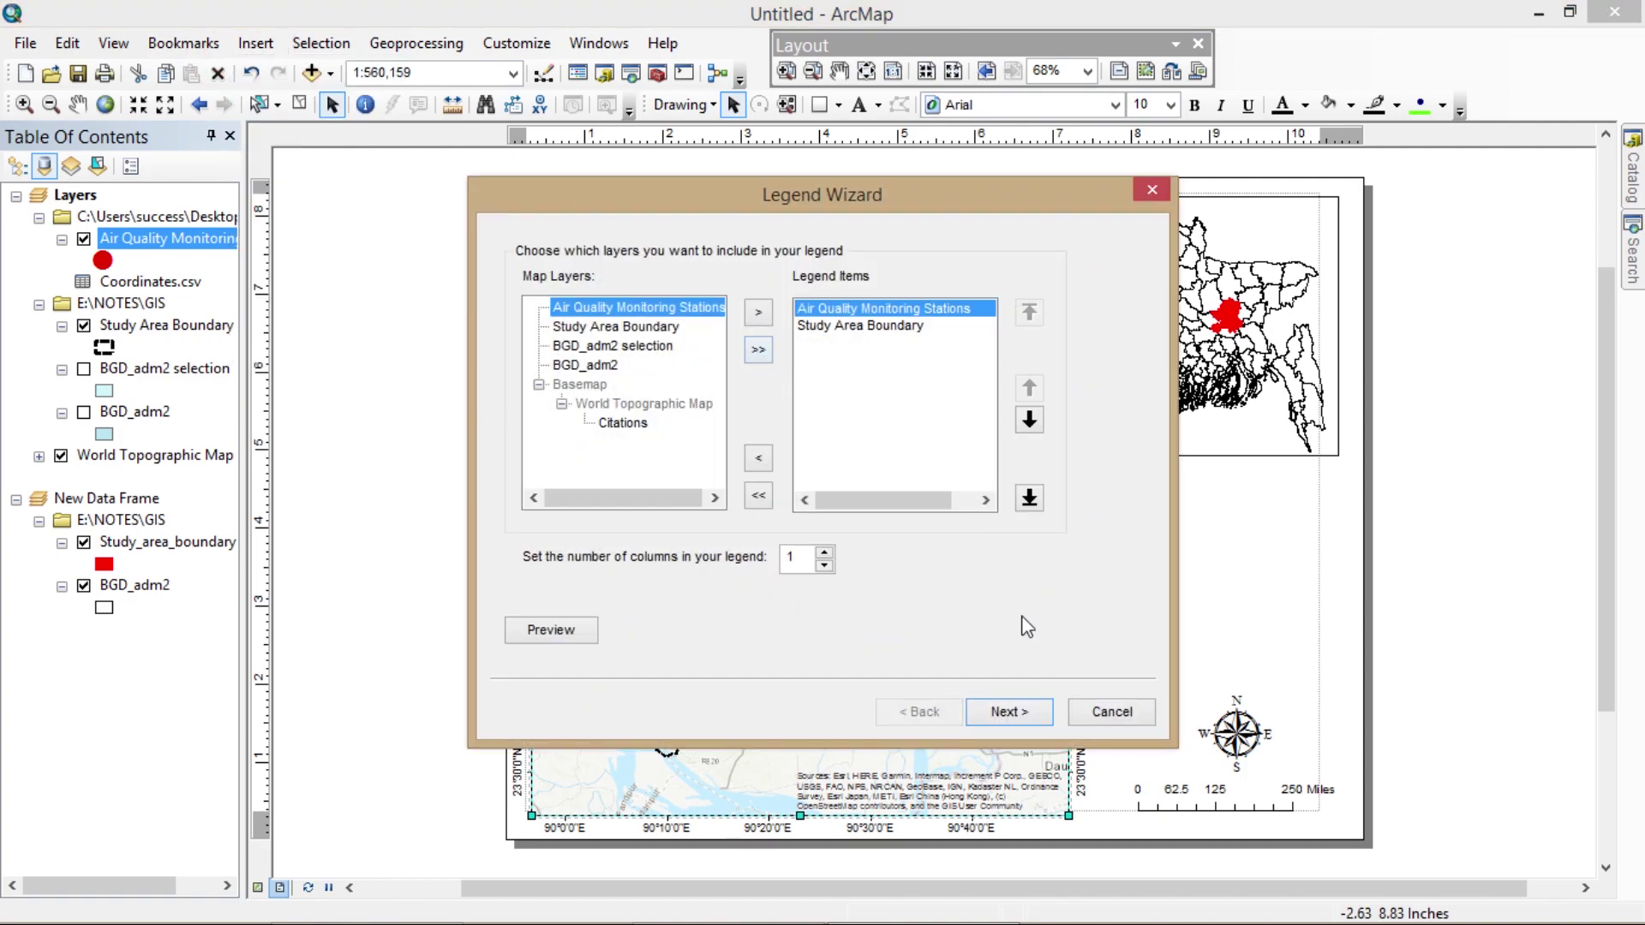
click(1022, 720)
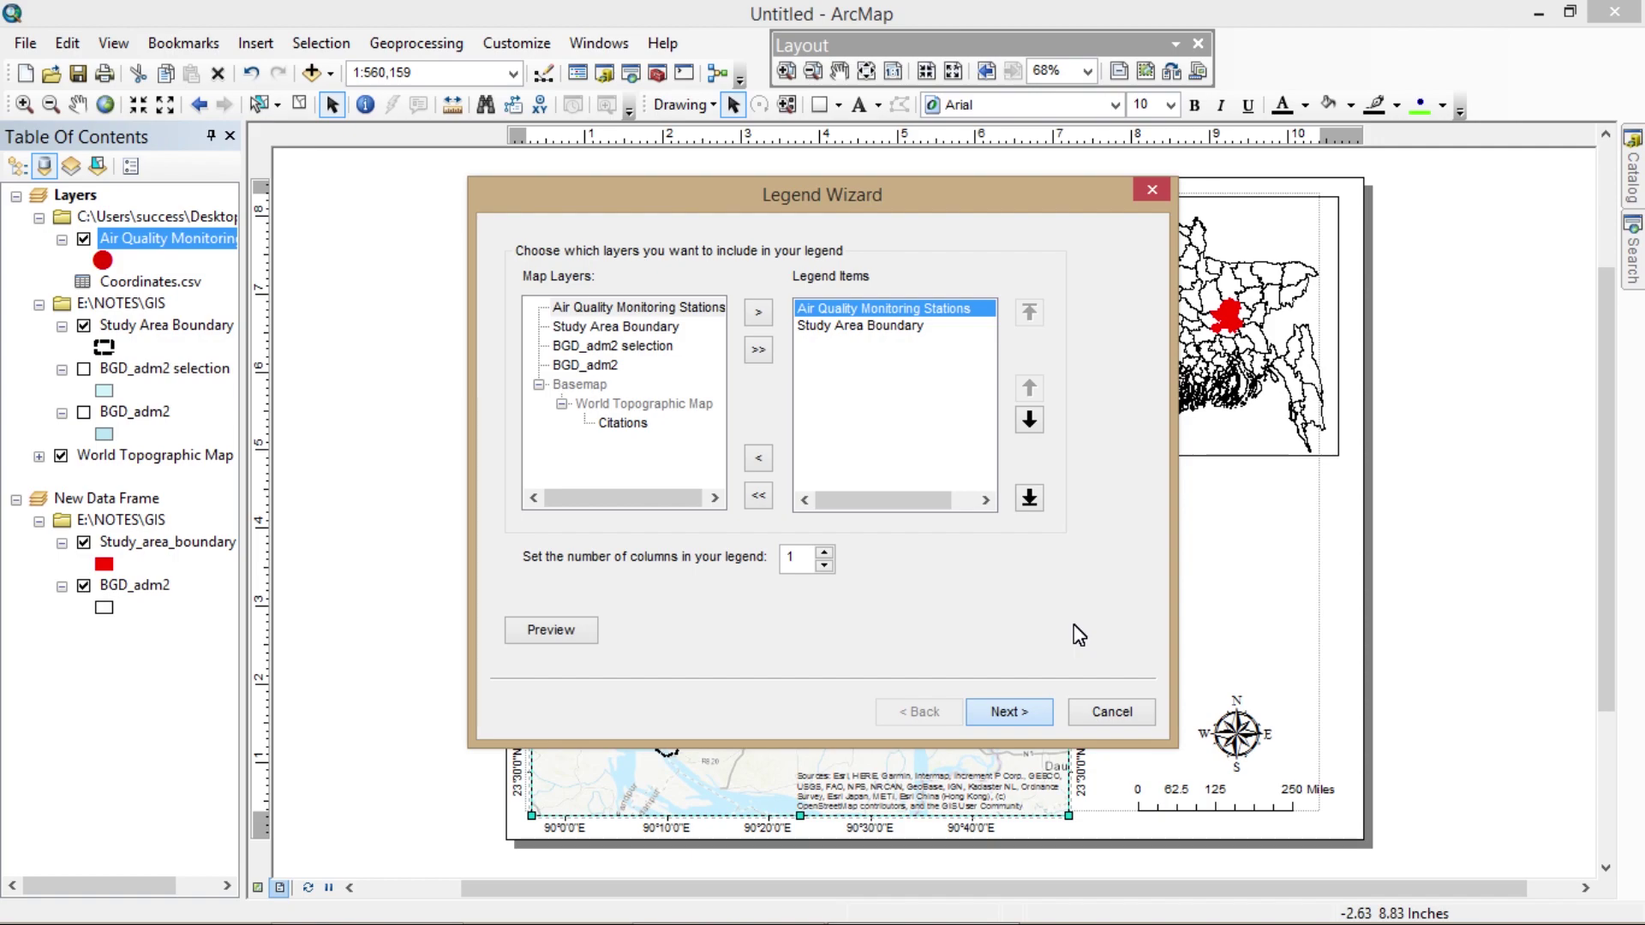
click(1039, 712)
click(1039, 712)
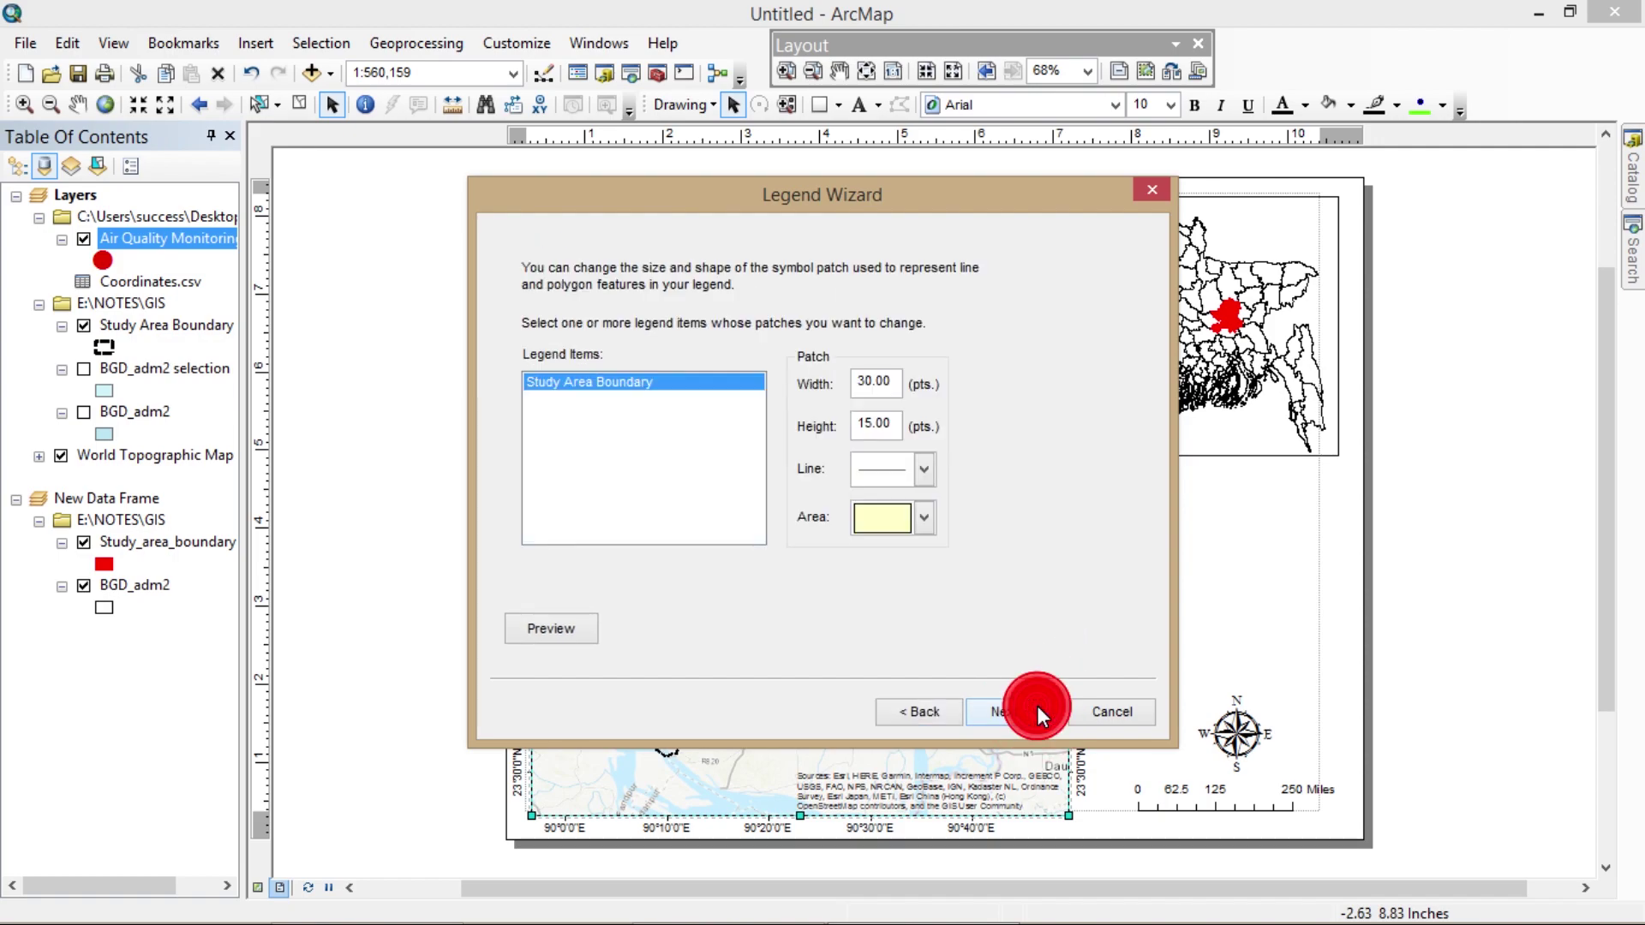
click(1039, 712)
click(1038, 712)
- Move the legend into the empty page area just below the Bangladesh inset and enlarge it slightly
drag(901, 578, 1335, 656)
mouse_move(1232, 589)
mouse_down()
mouse_move(1234, 610)
mouse_move(1234, 520)
mouse_move(1234, 579)
mouse_up()
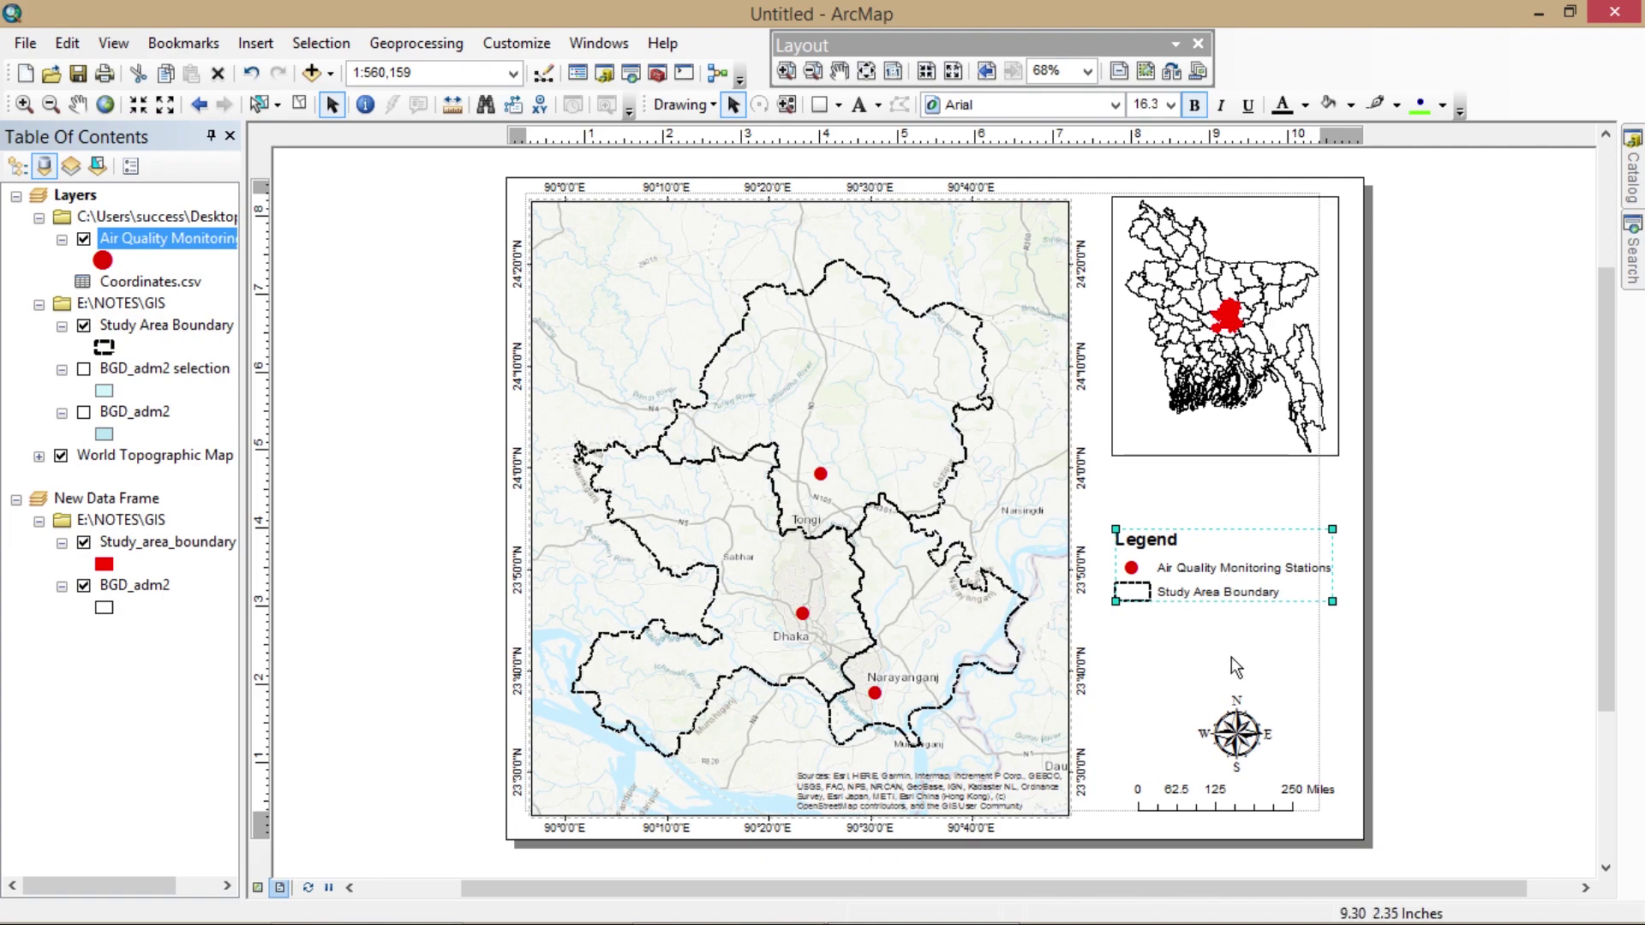
drag(1204, 564, 1204, 535)
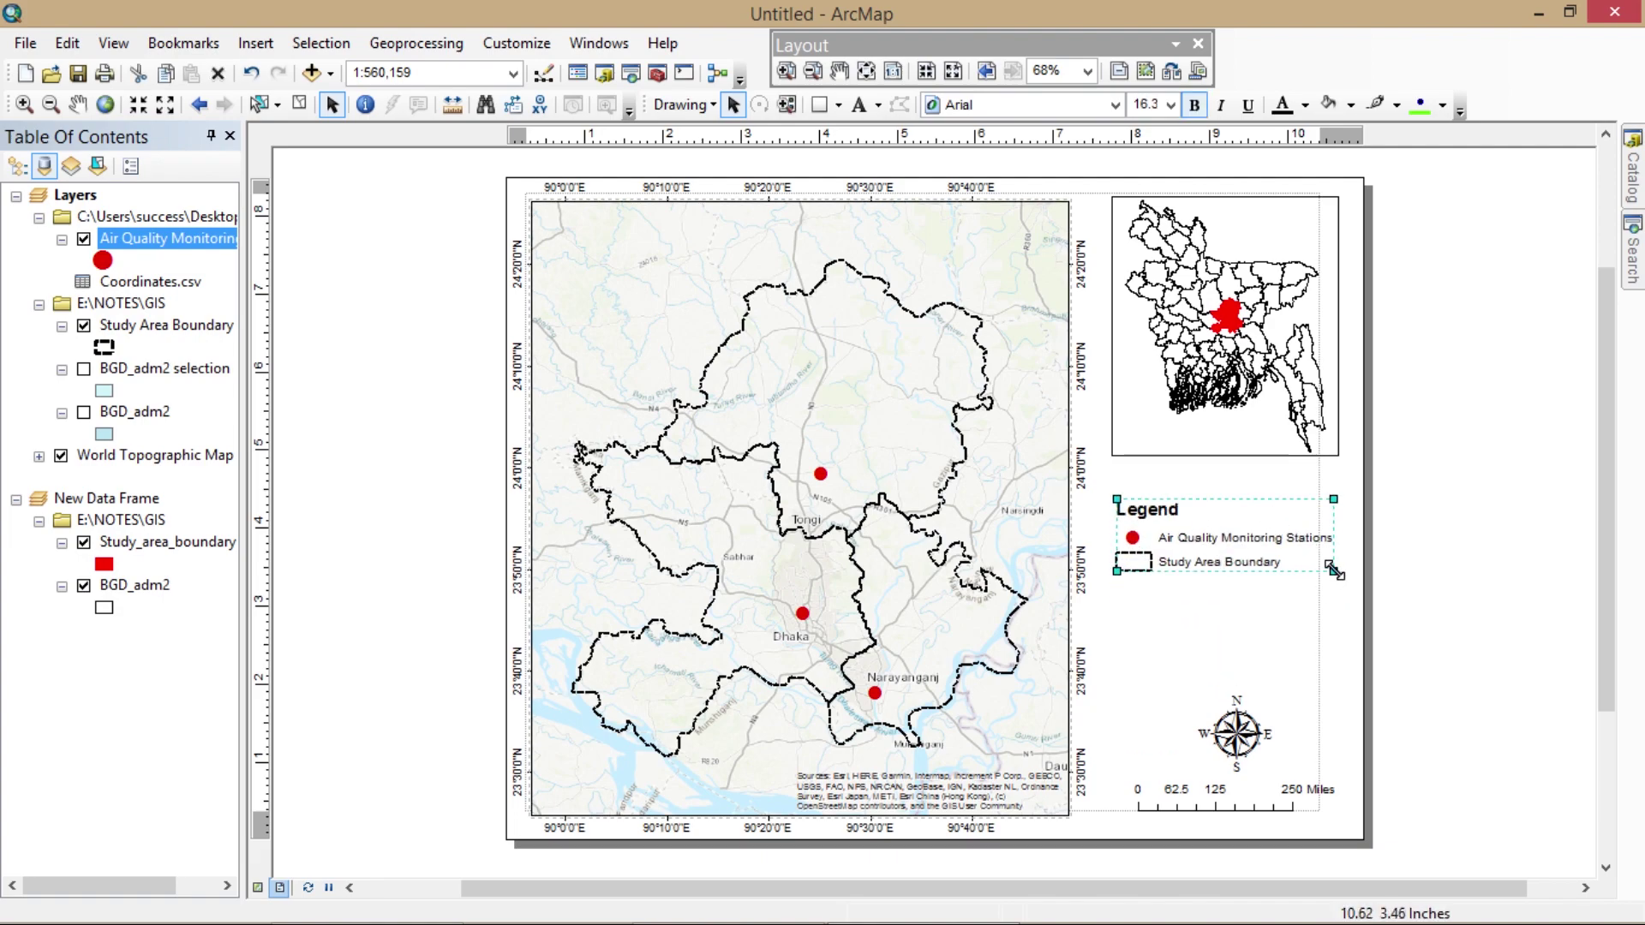
mouse_move(1334, 570)
mouse_down()
mouse_move(1559, 591)
mouse_move(1346, 575)
mouse_up()
click(1237, 552)
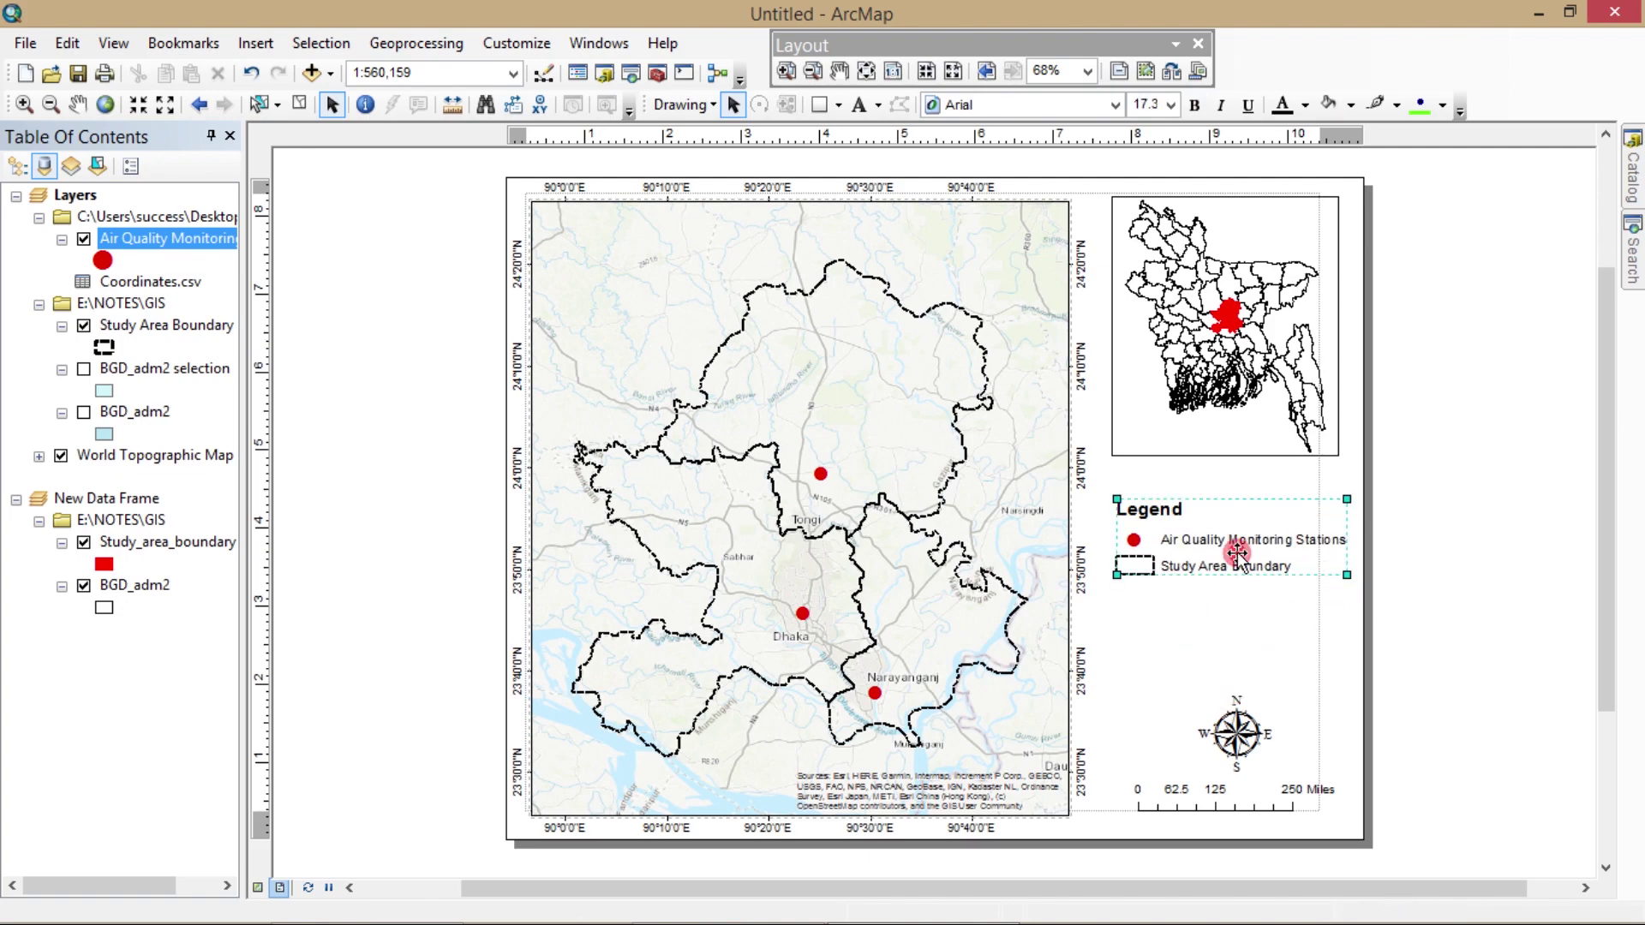
- Move the compass north arrow and the 250-mile scale bar slightly up the page, keeping the arrow above the bar
click(1237, 734)
drag(1236, 735, 1228, 689)
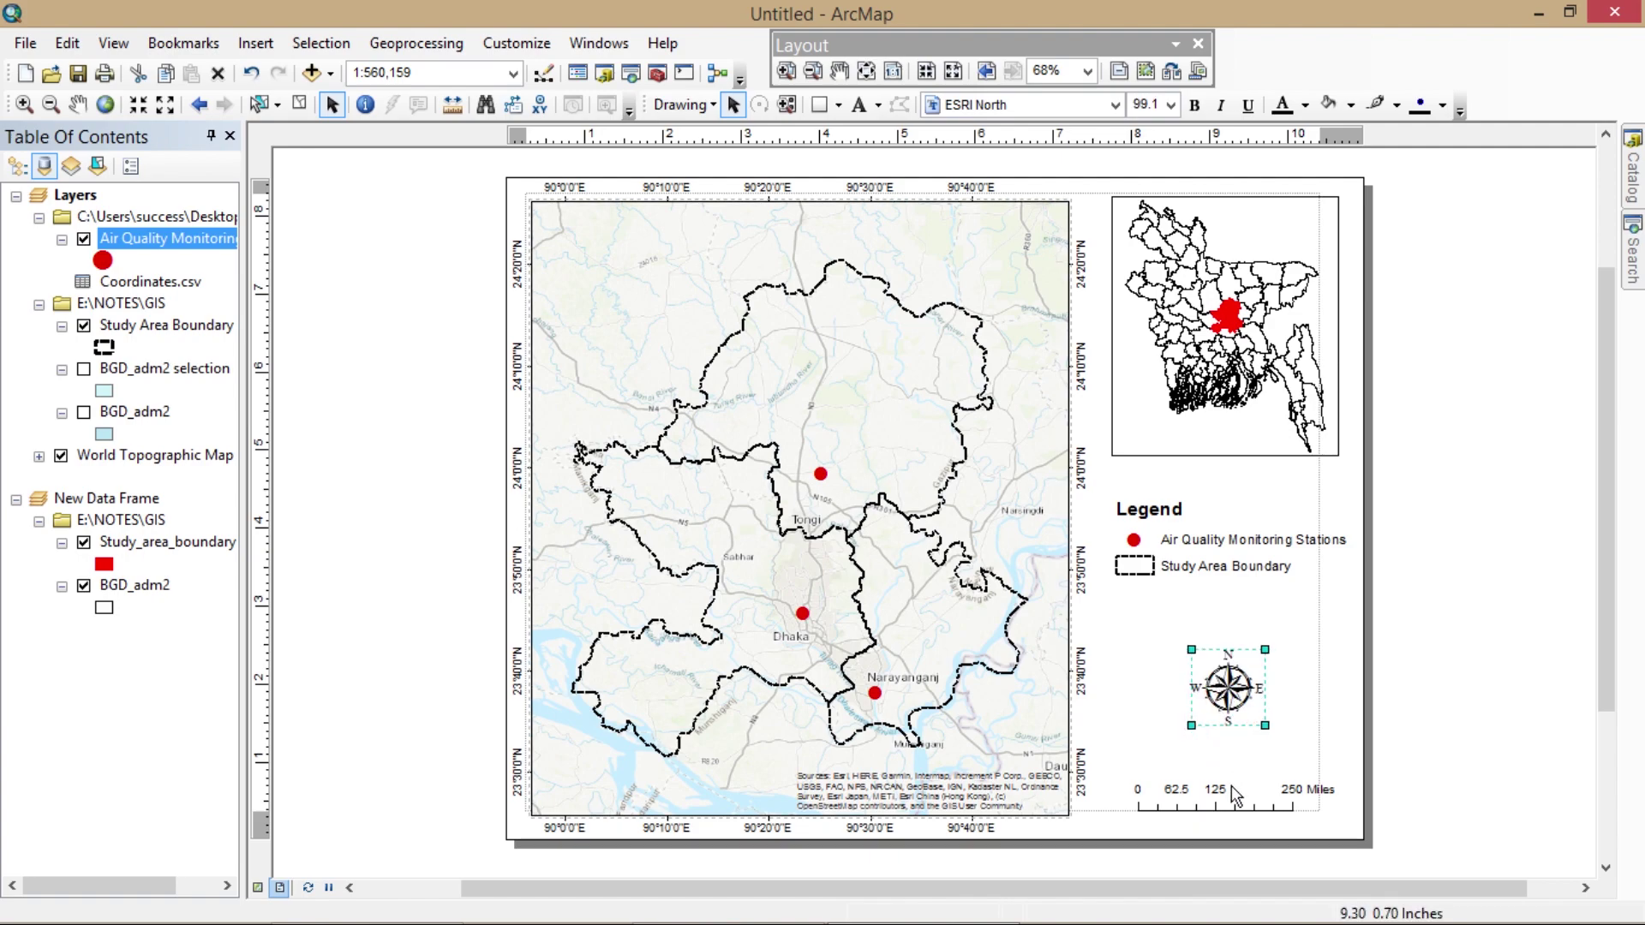
click(1233, 801)
drag(1216, 802, 1210, 762)
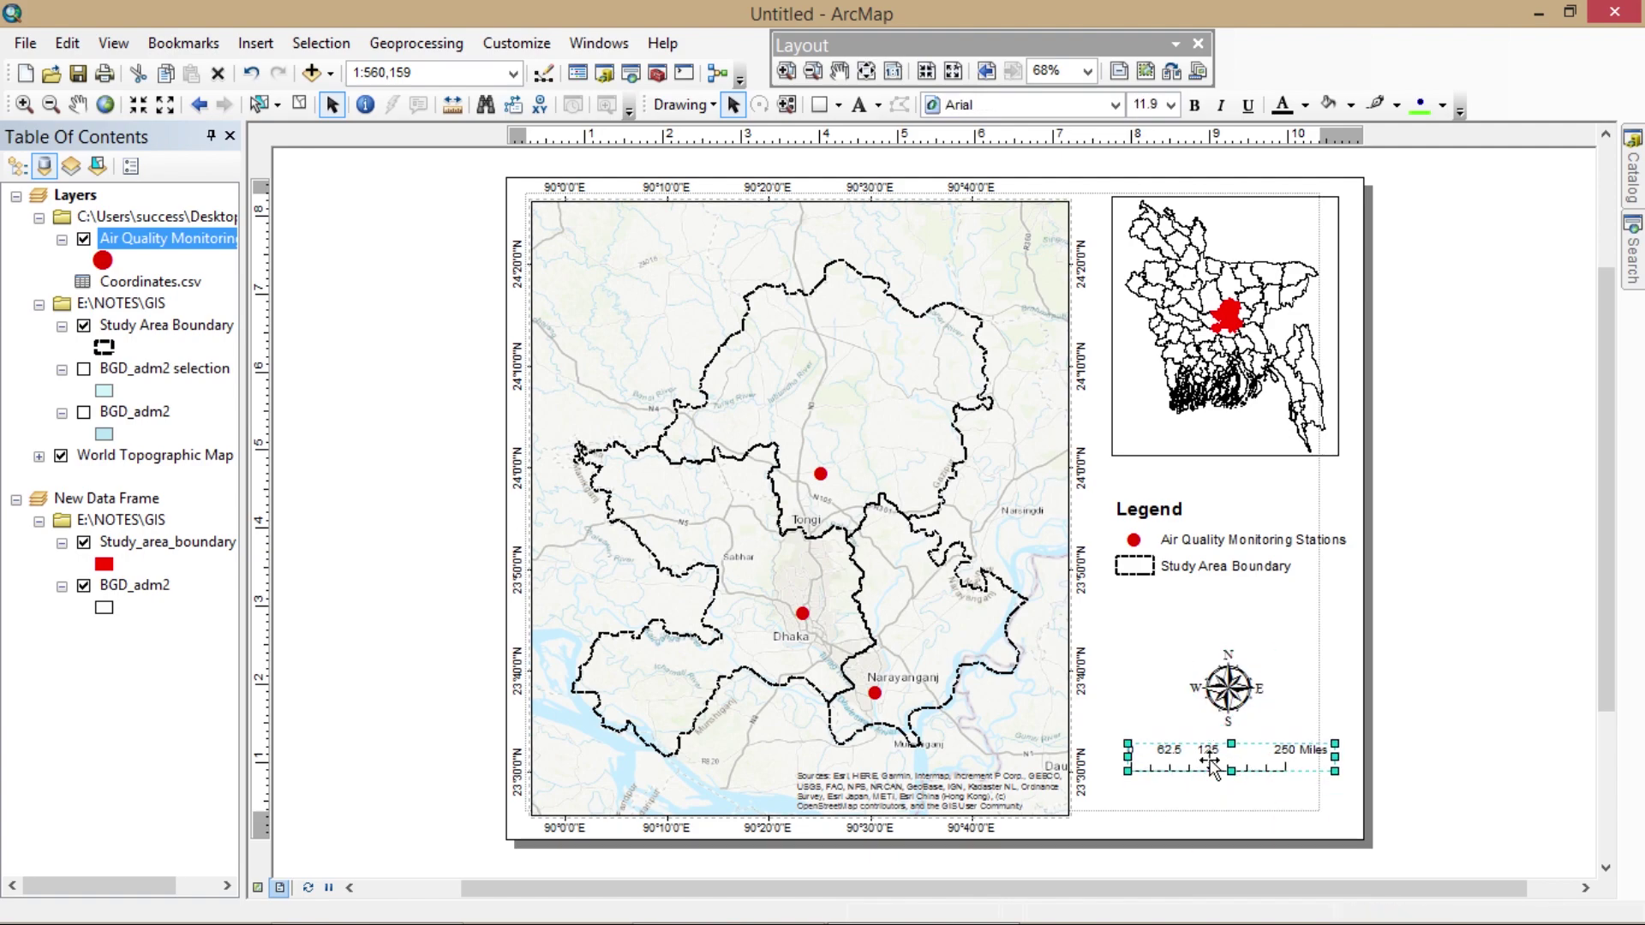
click(1313, 640)
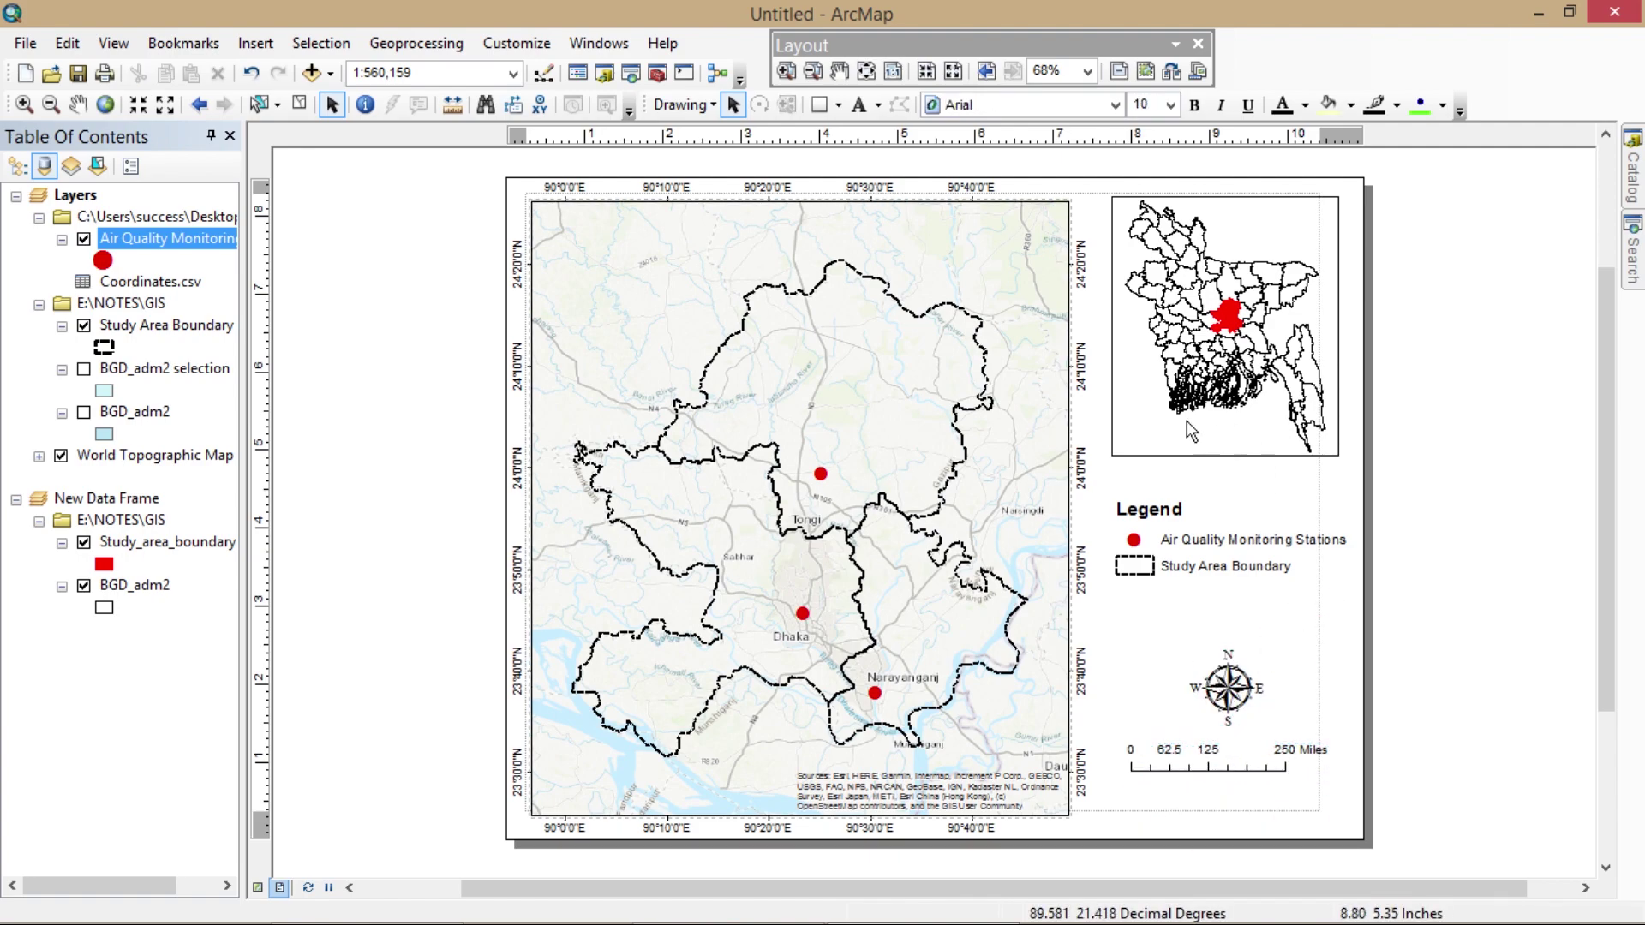
- Insert the ESRI North 2 arrow and place it in the lower-left corner of the Bangladesh inset
click(256, 43)
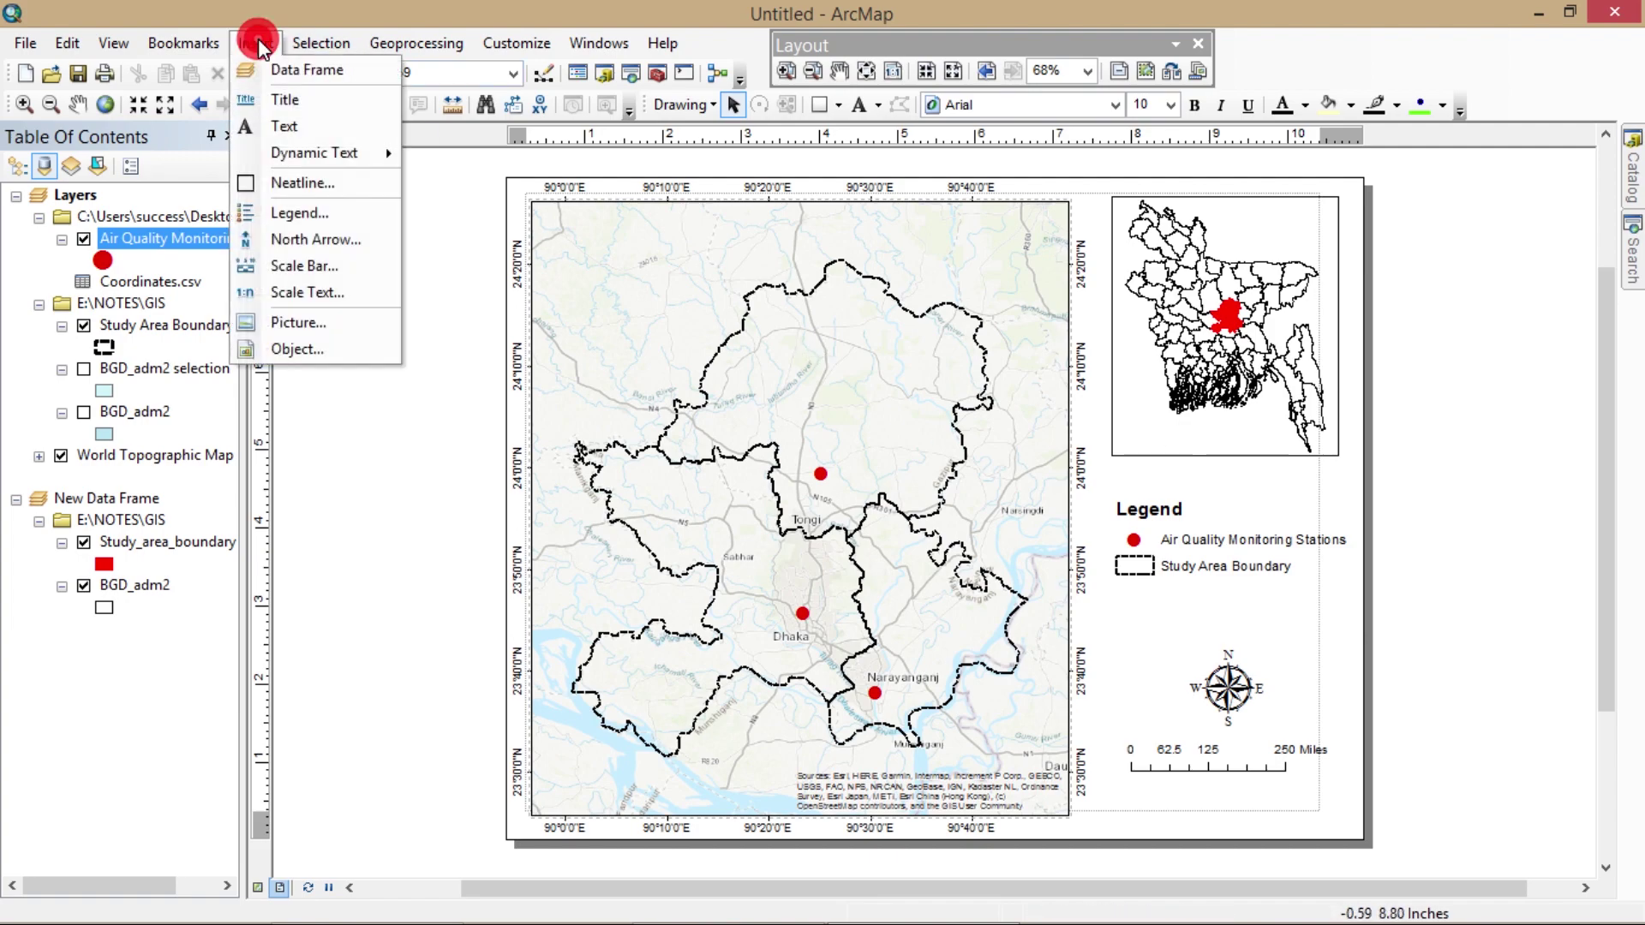
click(296, 239)
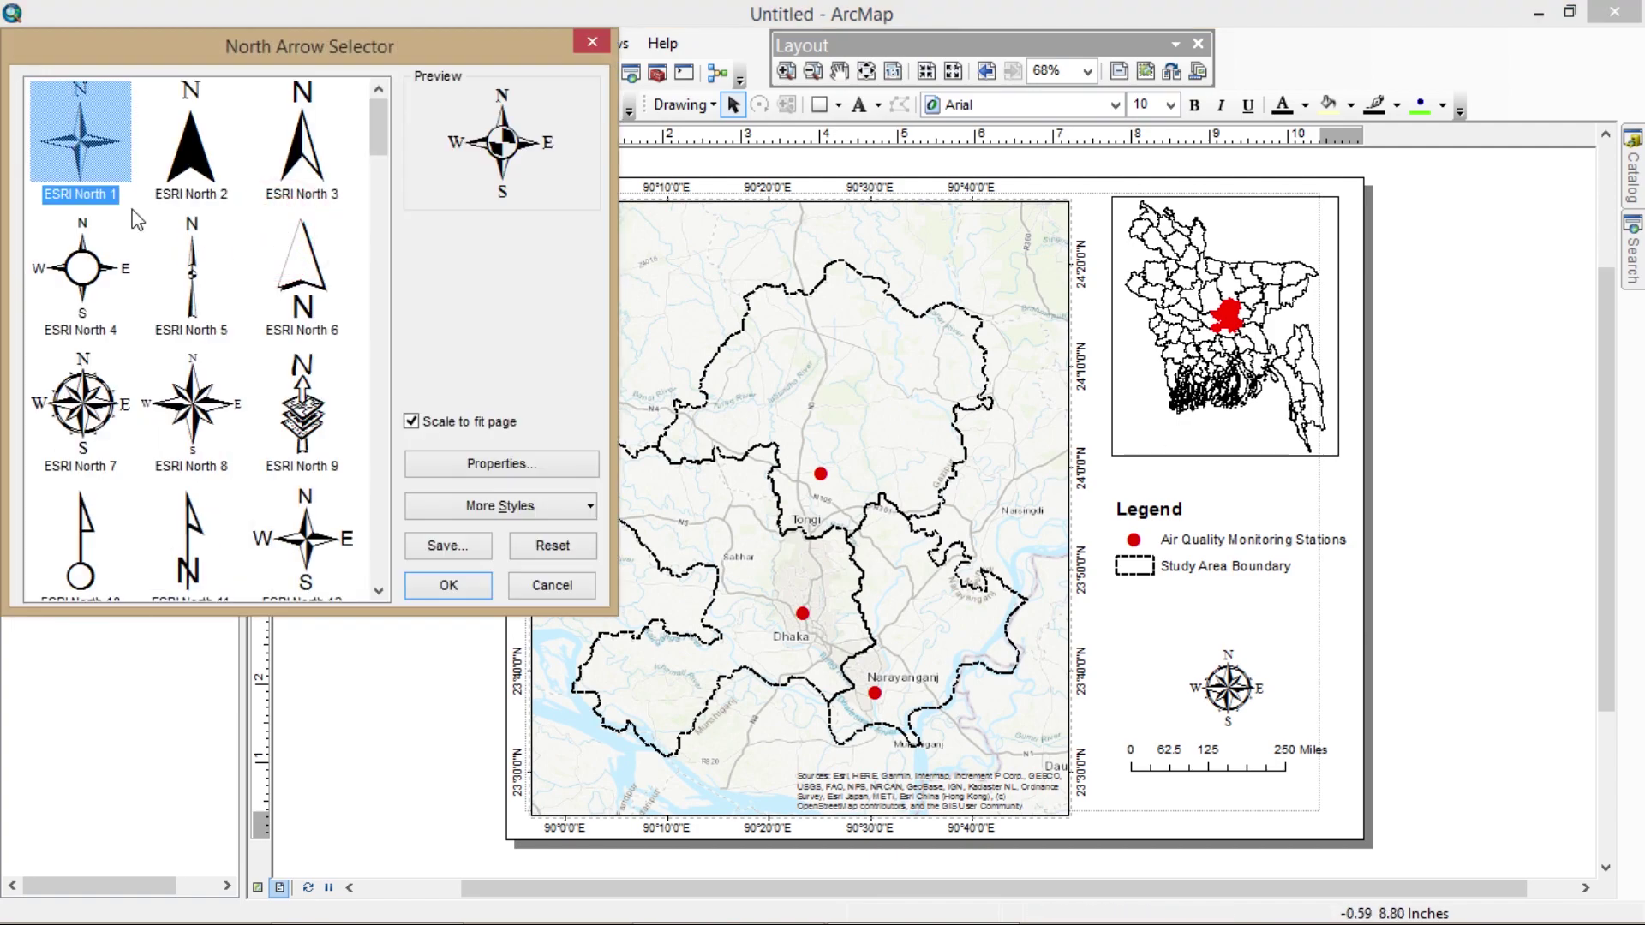
click(190, 150)
click(448, 586)
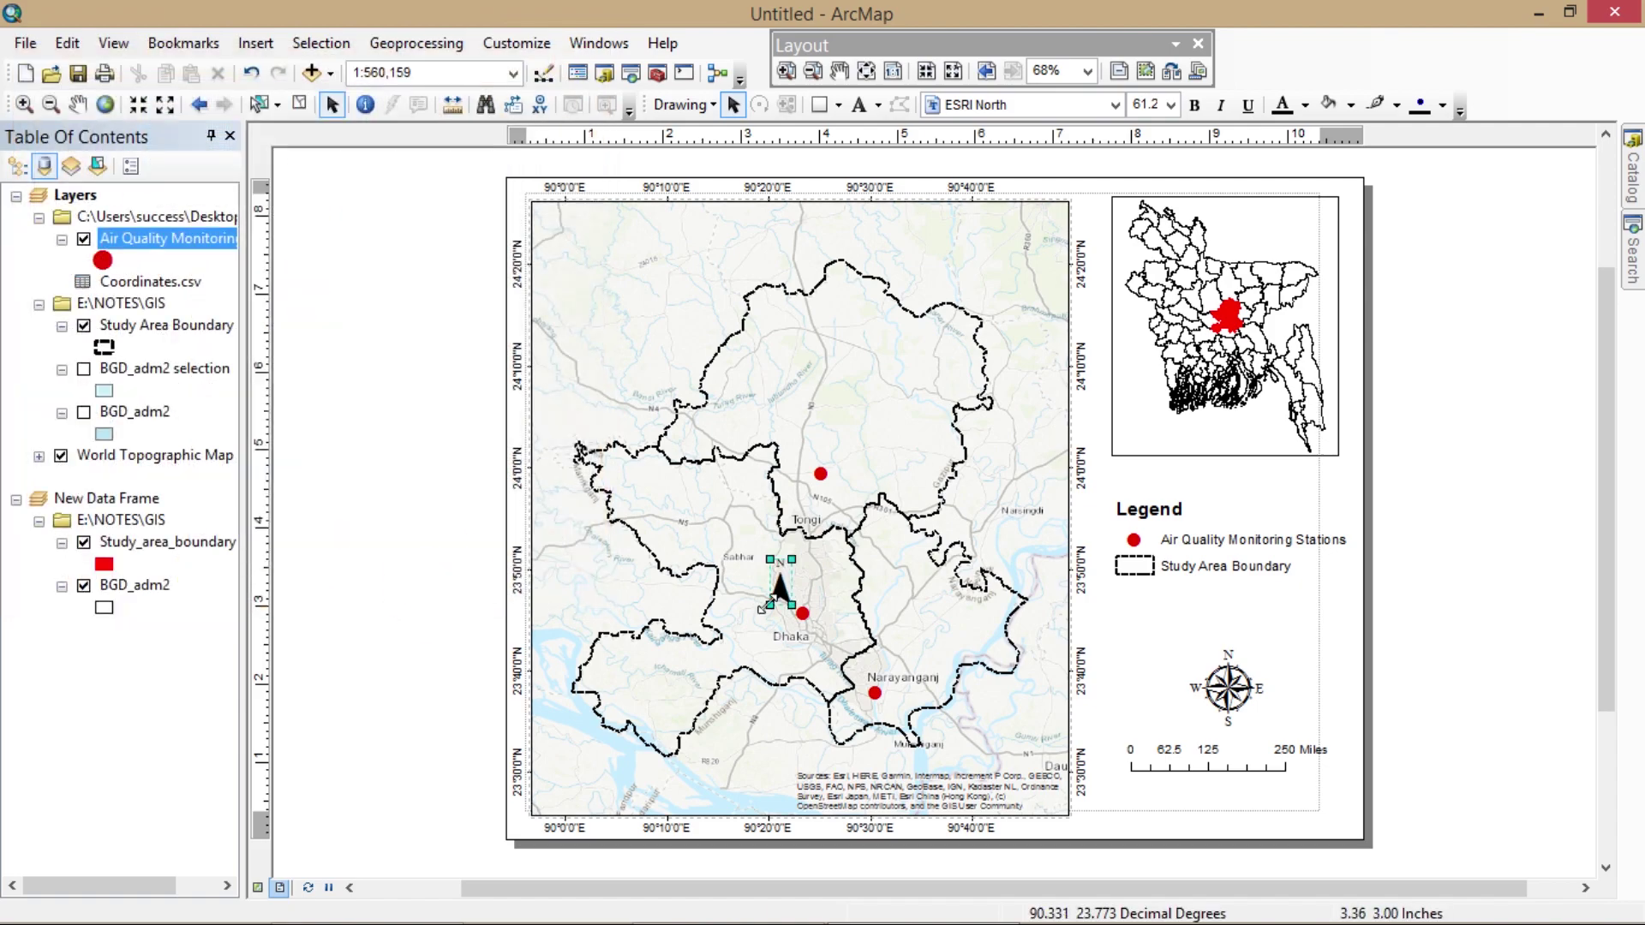
drag(780, 583, 1135, 415)
click(1253, 485)
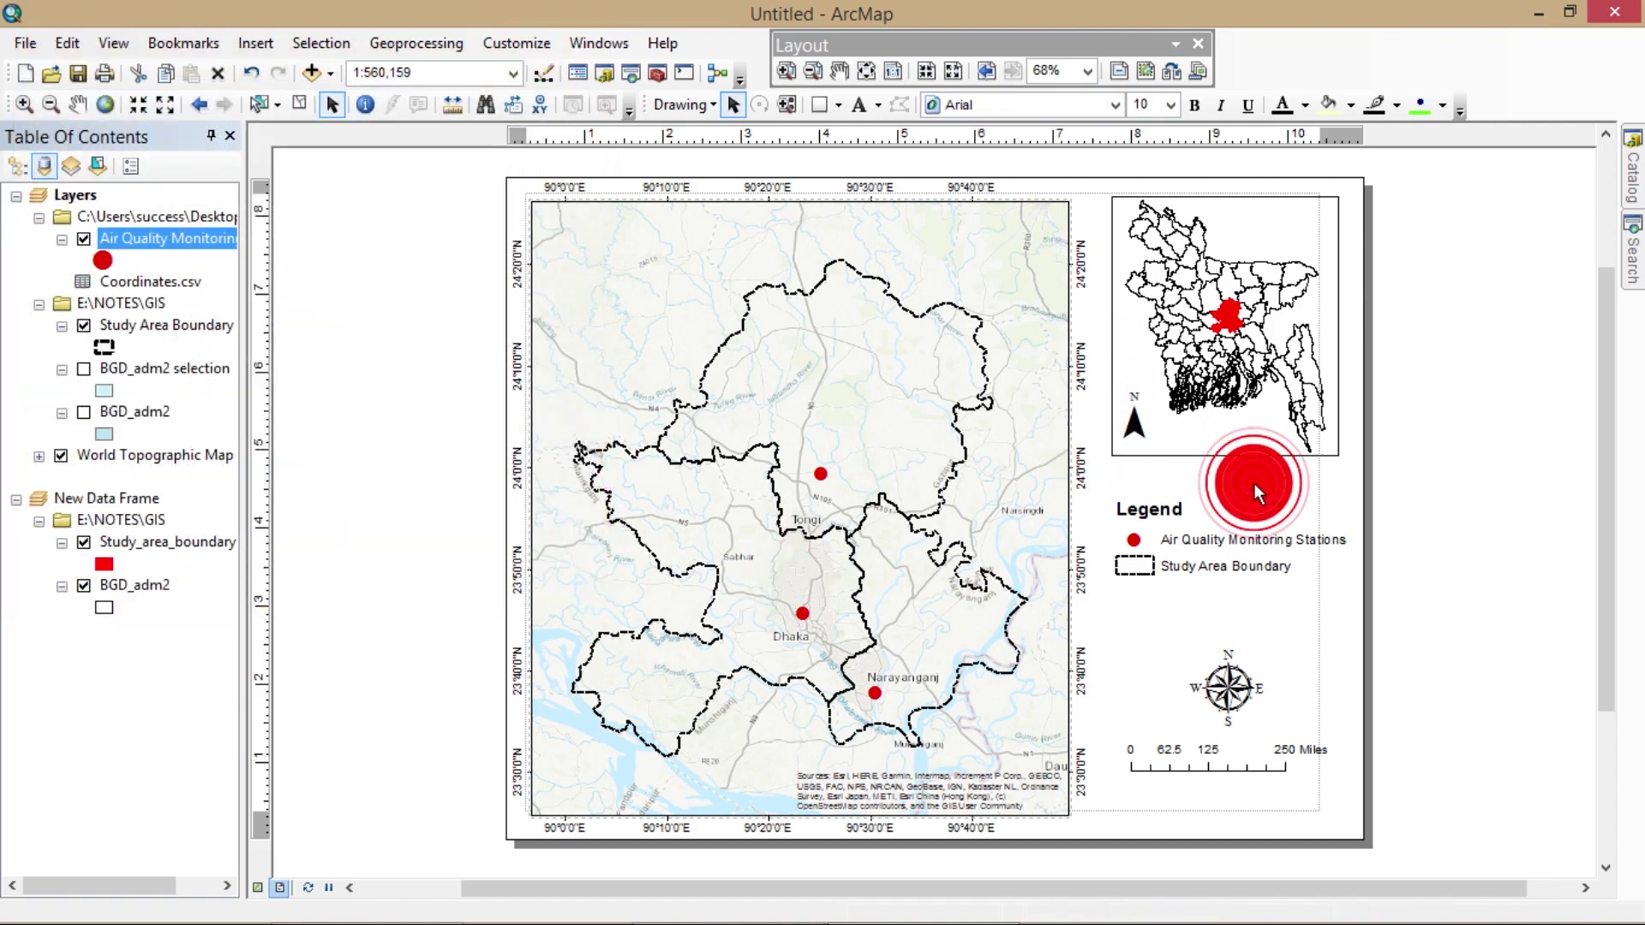
- Label the Air Quality Monitoring Stations features with the No field in bold Arial 12
right_click(152, 244)
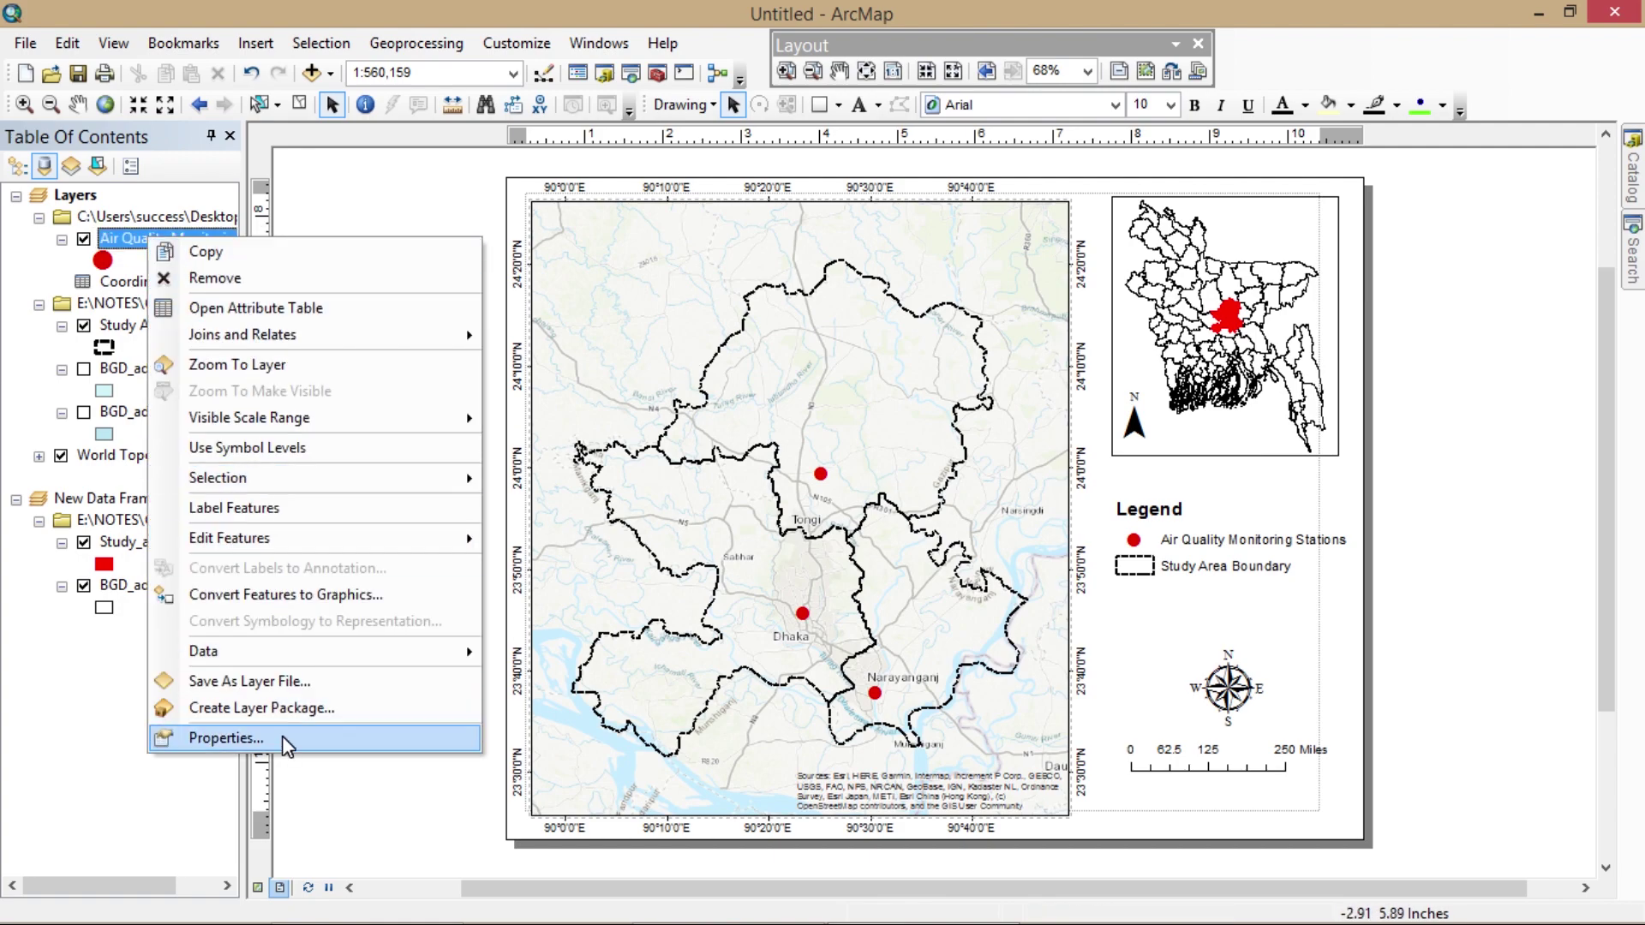
click(325, 742)
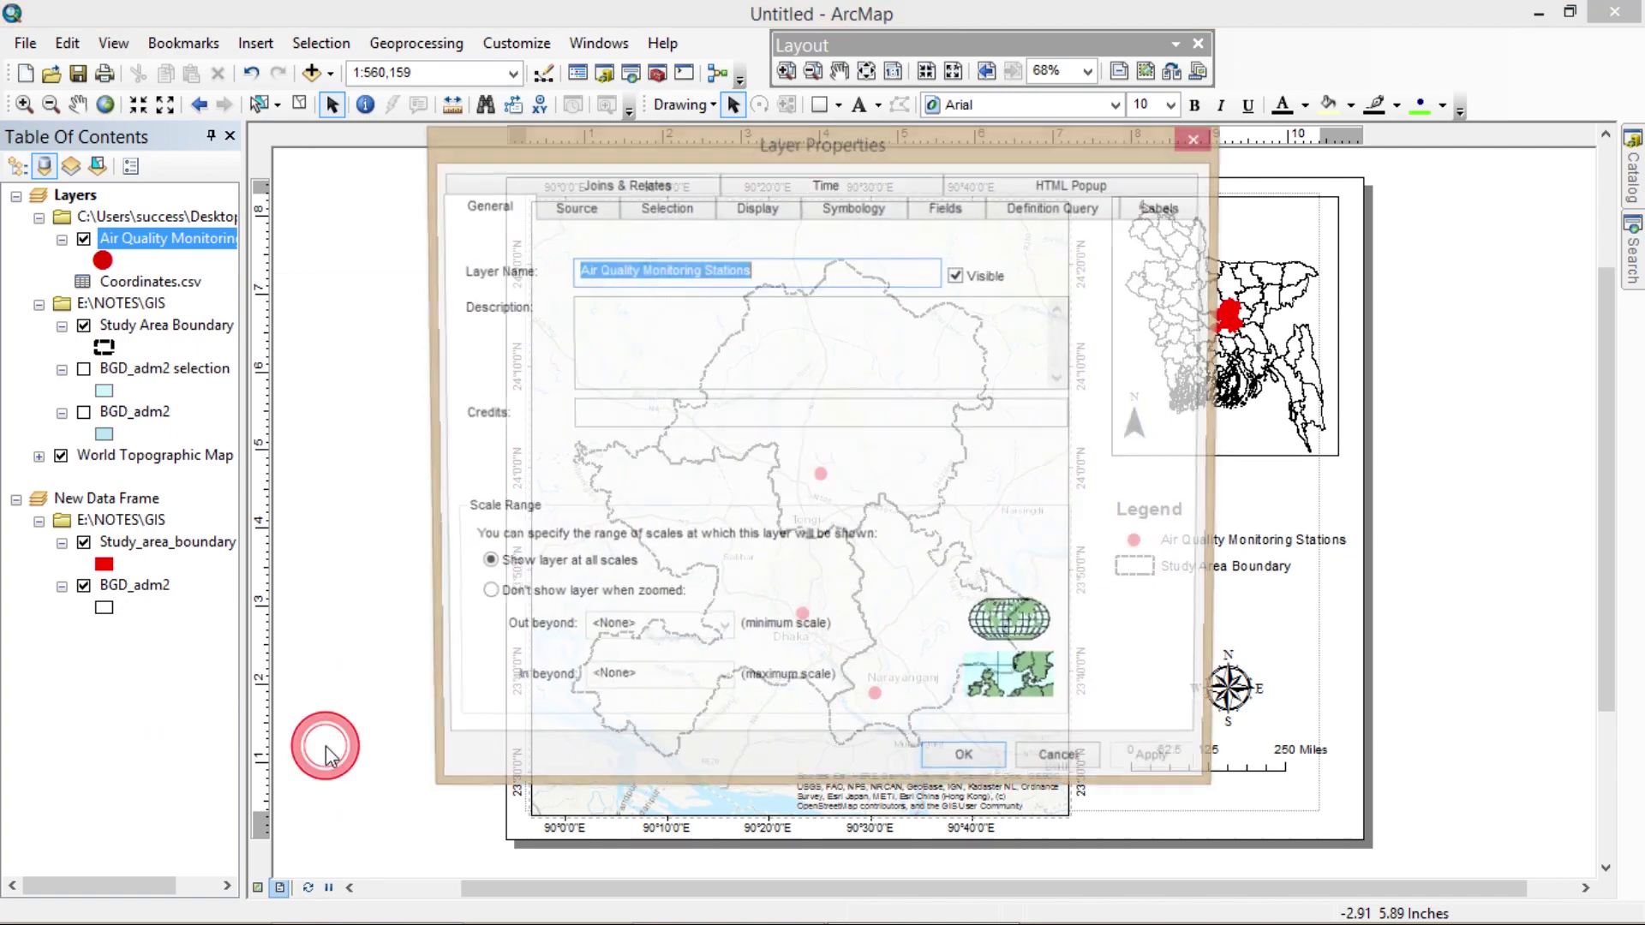
click(1165, 210)
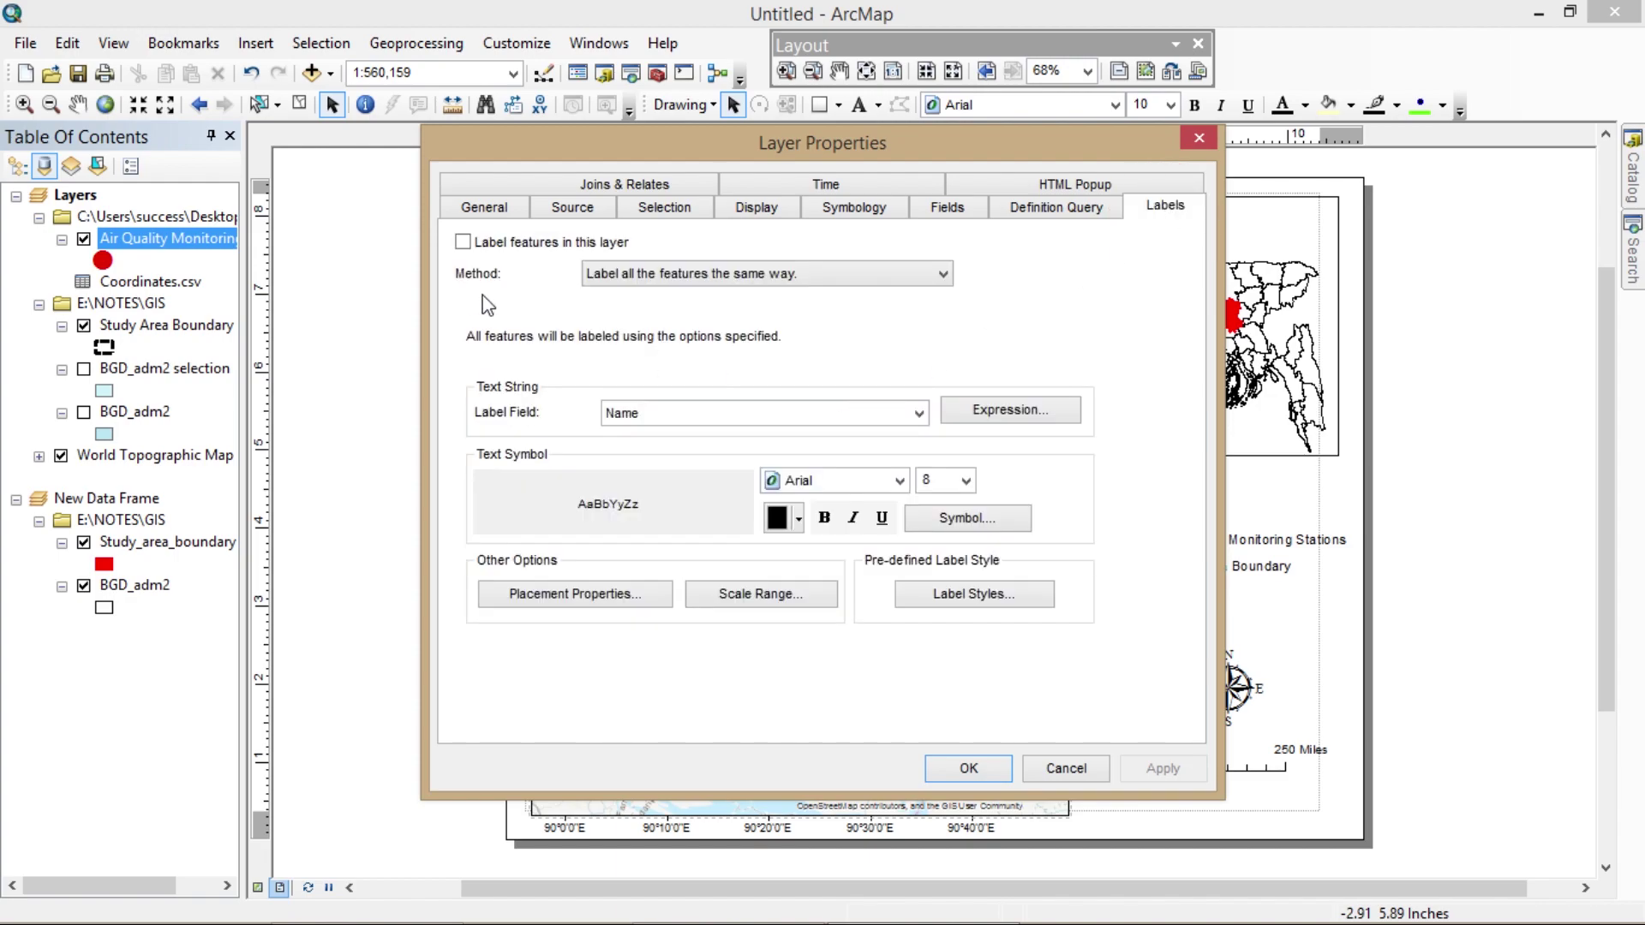
click(463, 242)
click(882, 420)
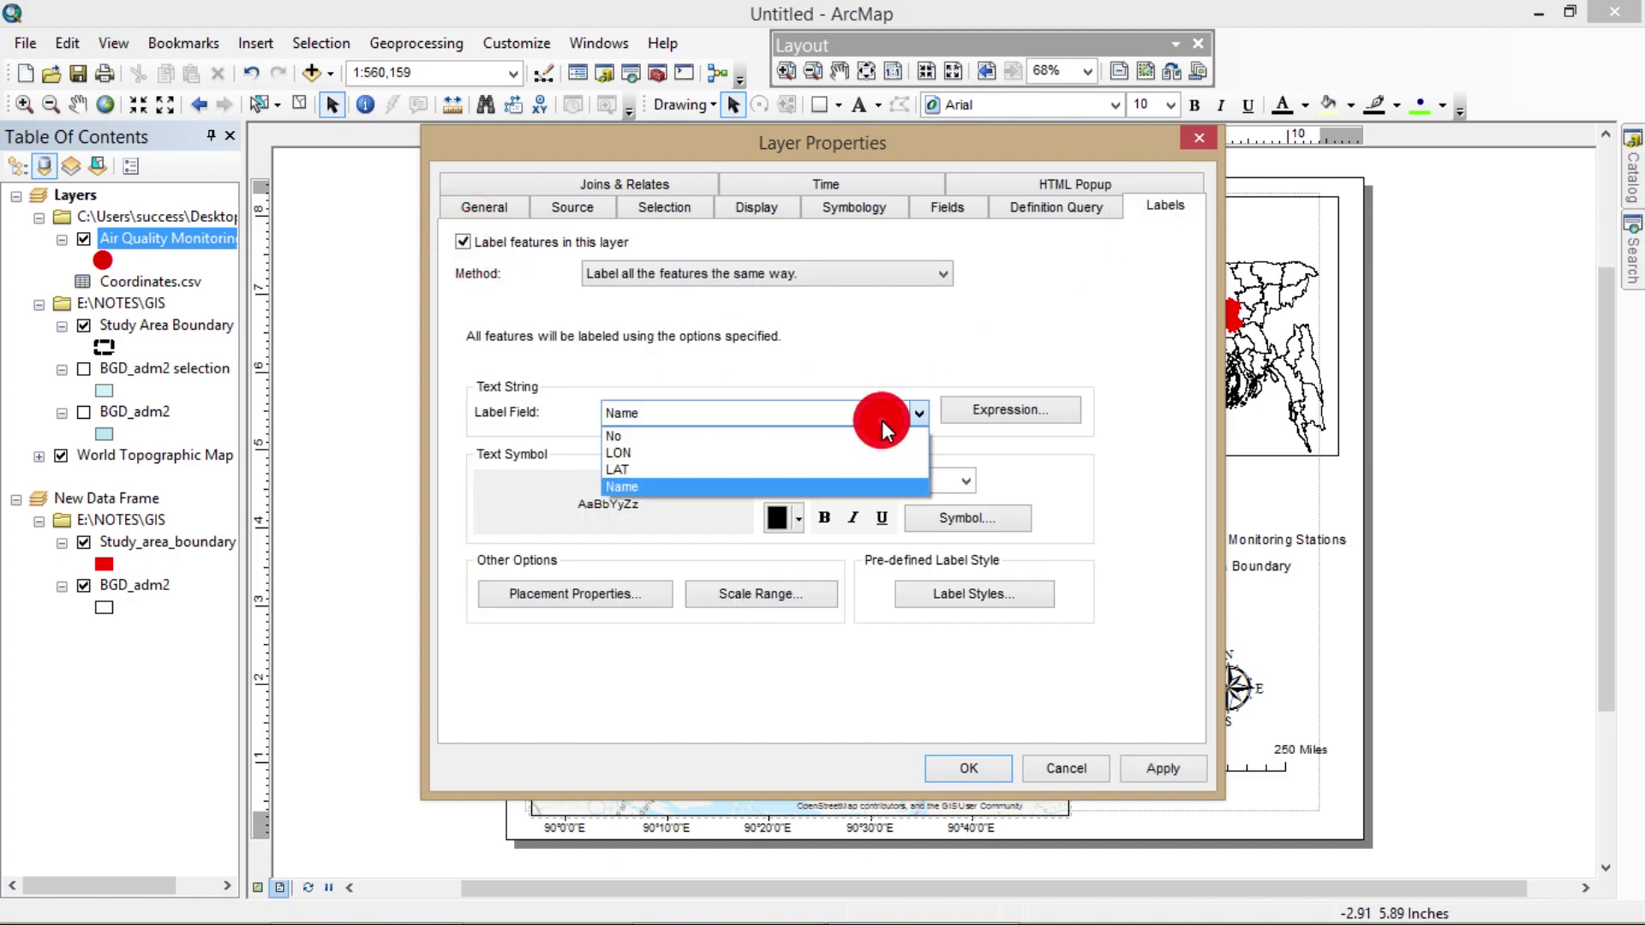
click(735, 439)
click(965, 480)
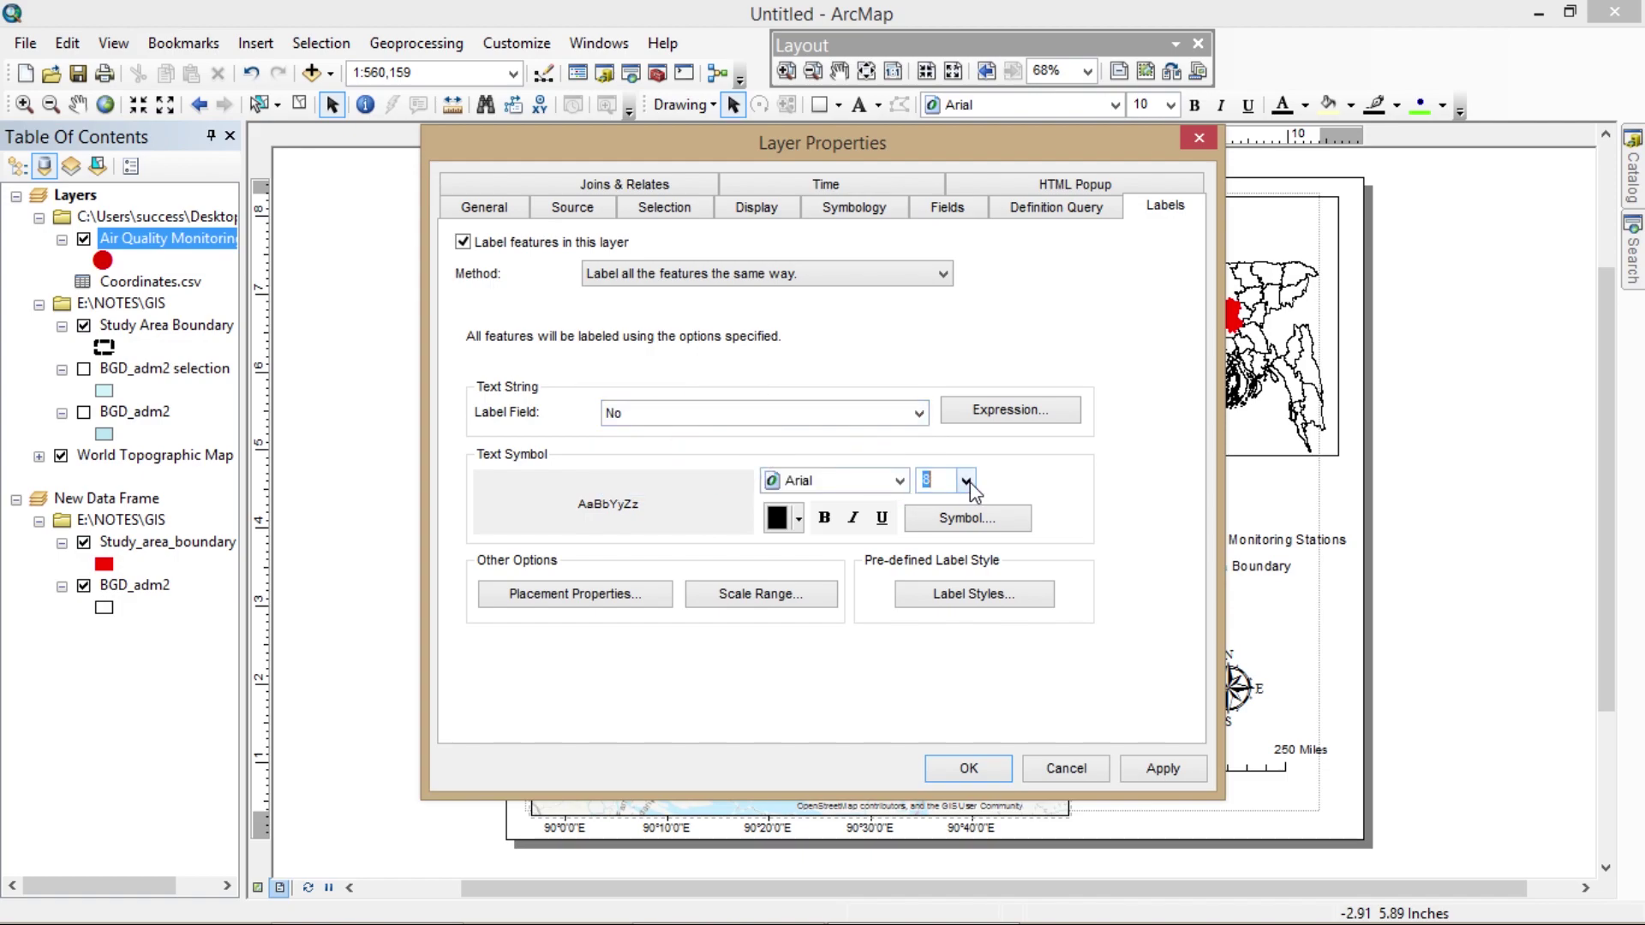
click(950, 570)
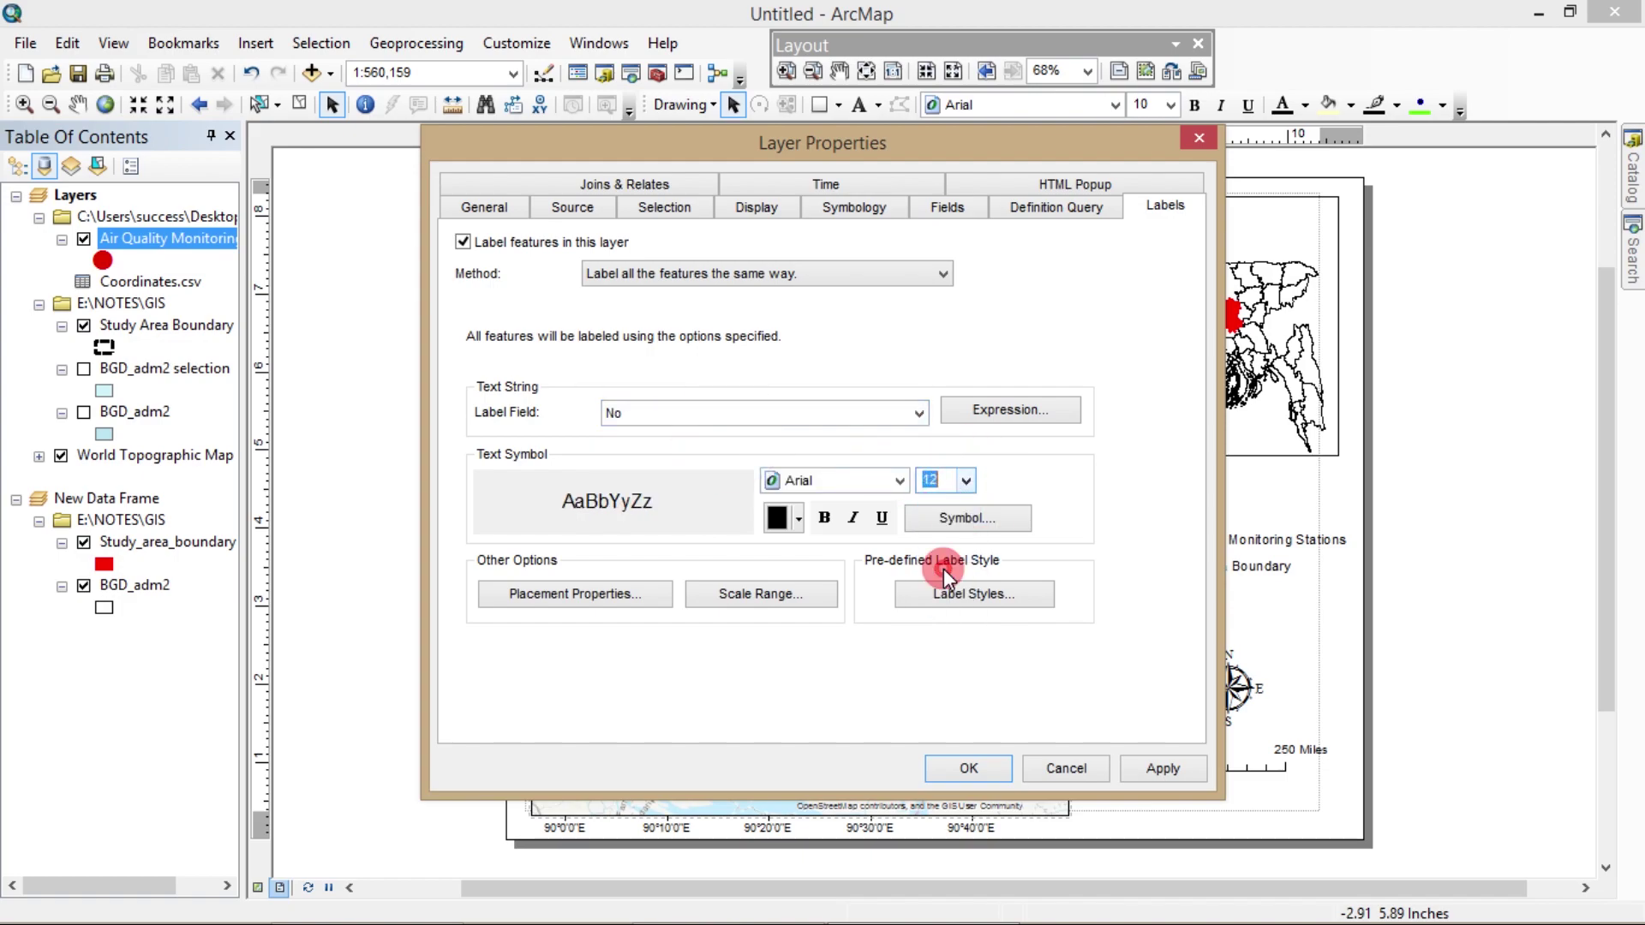
click(824, 517)
click(1151, 769)
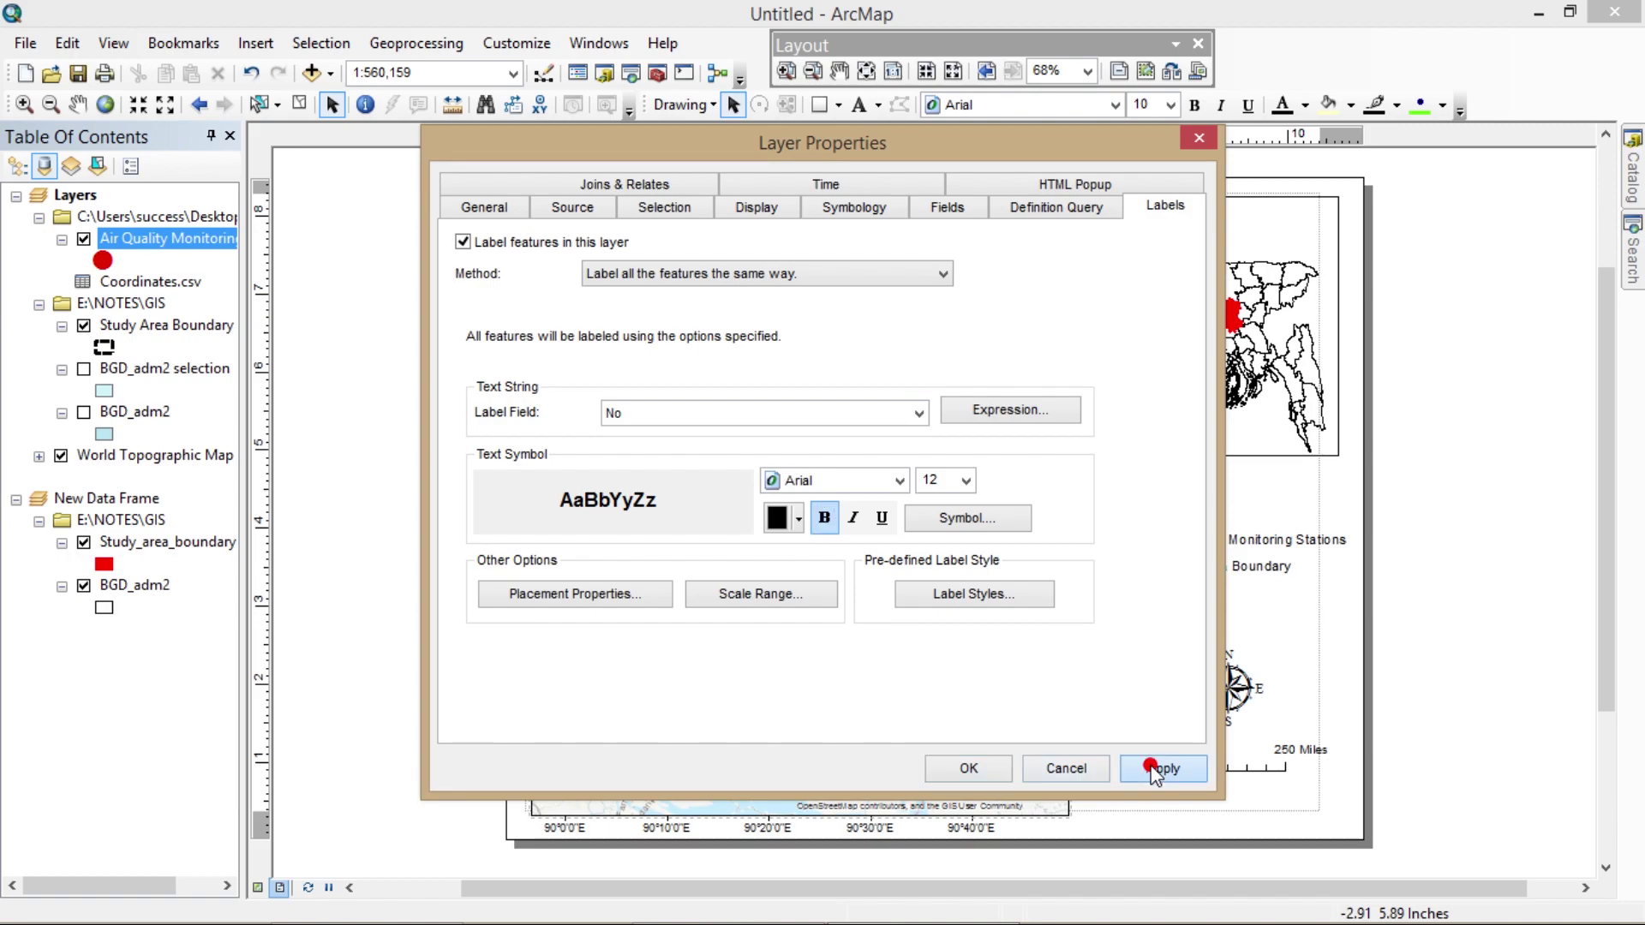
click(992, 769)
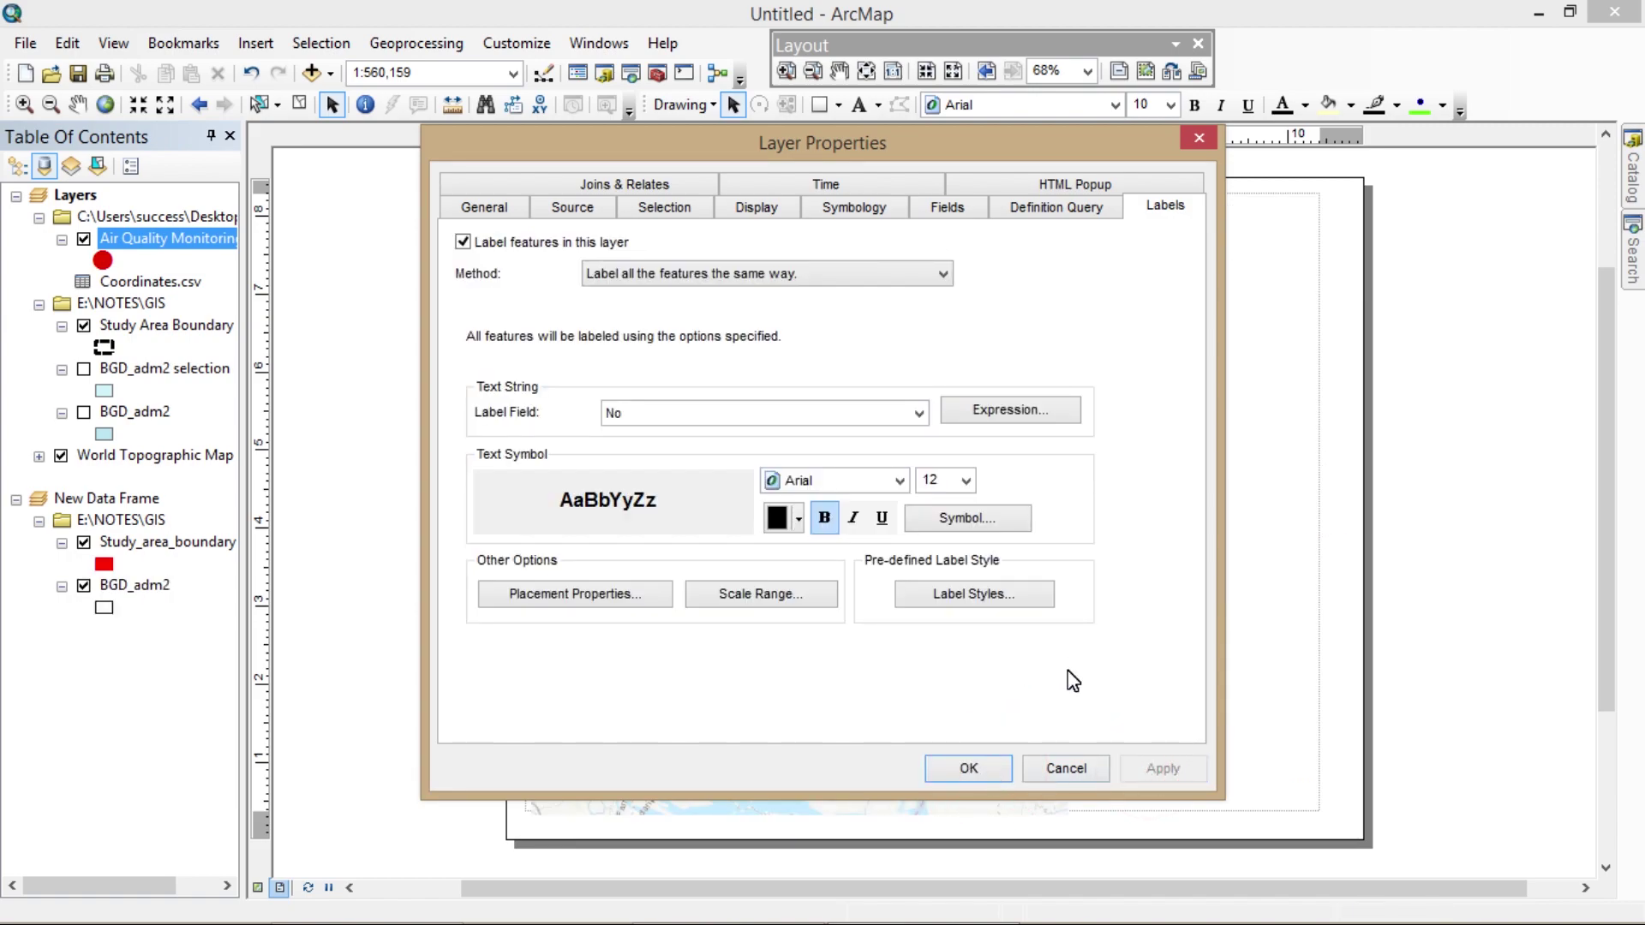
key(Escape)
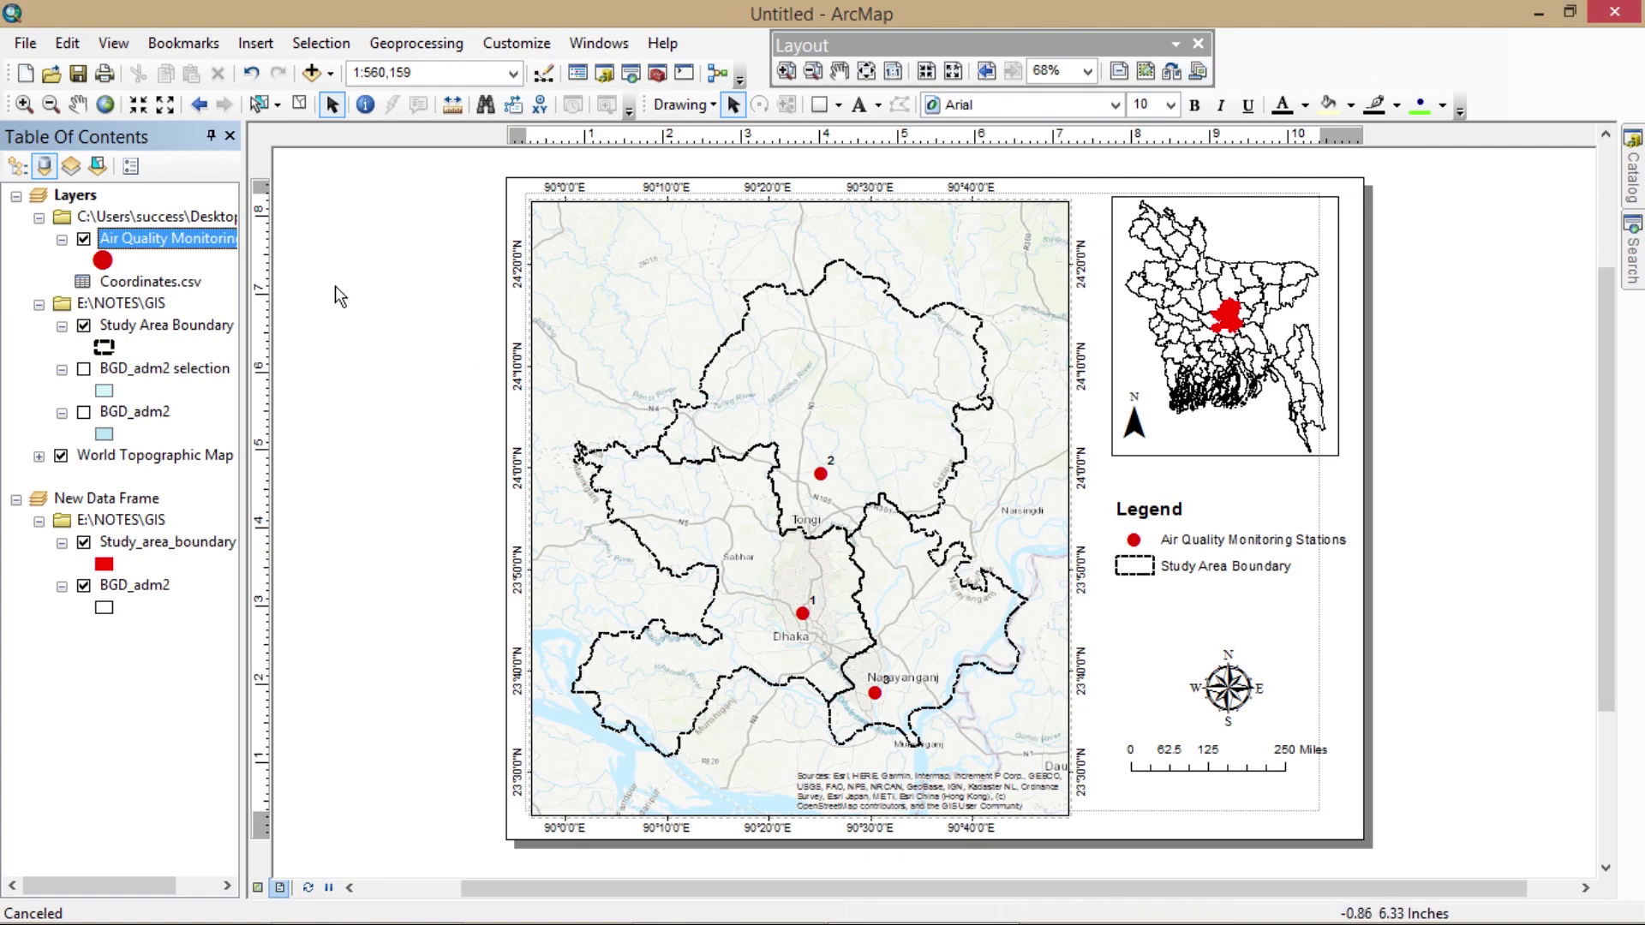
- Export the map layout to the Desktop as a 300 dpi TIFF named Untitled
click(24, 43)
click(67, 43)
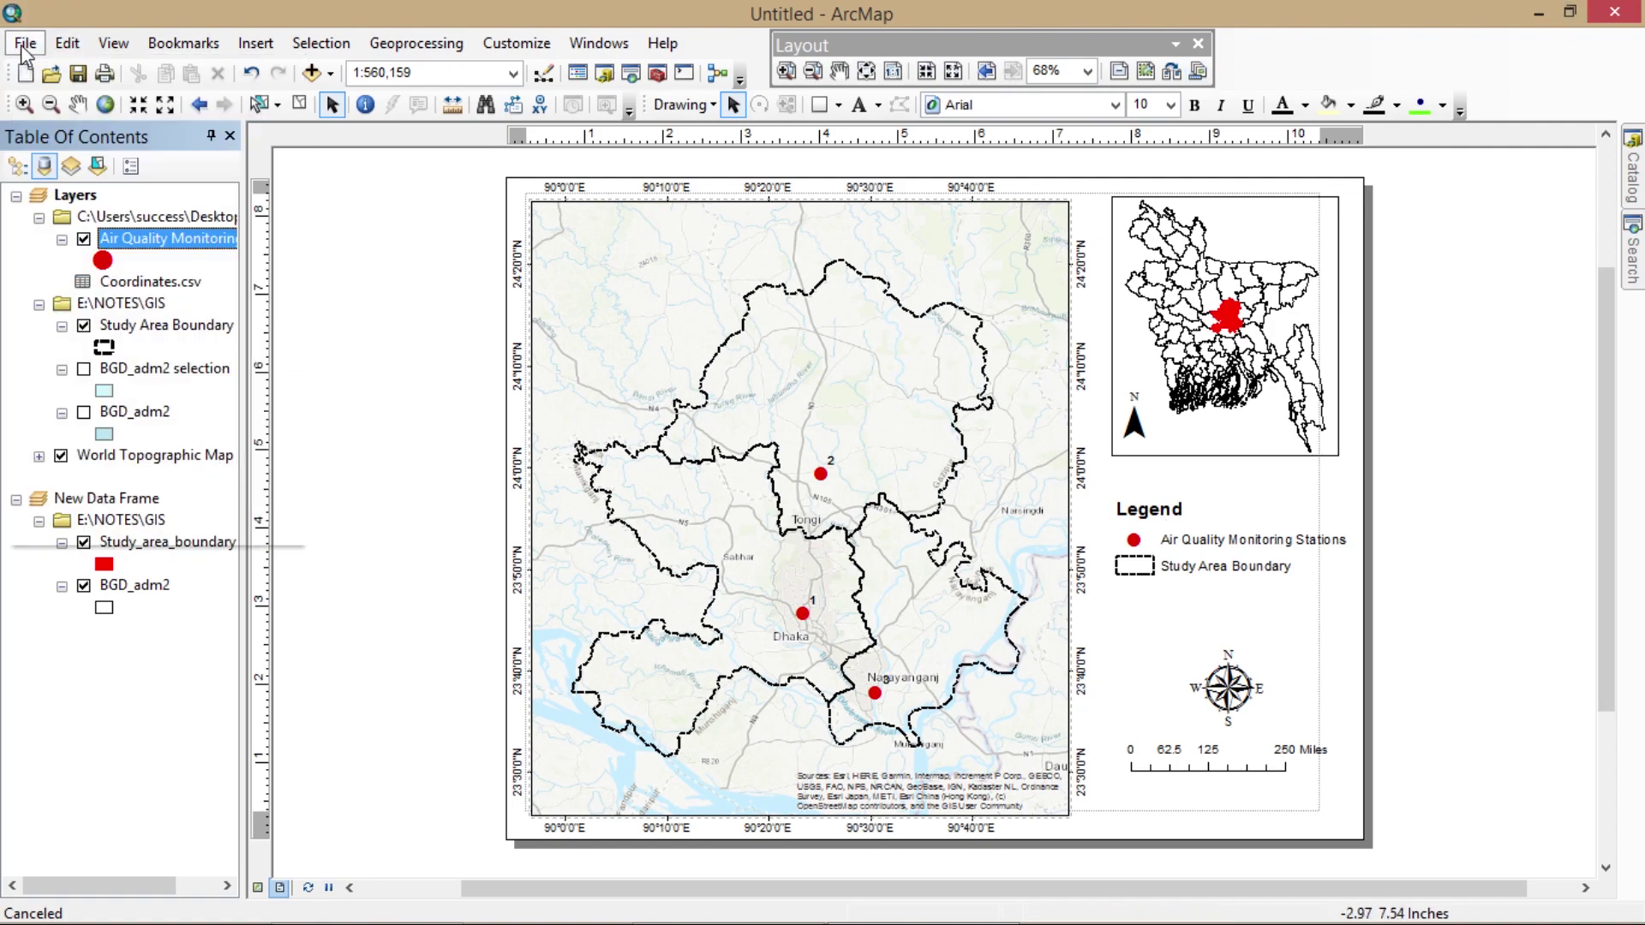
click(24, 43)
click(73, 411)
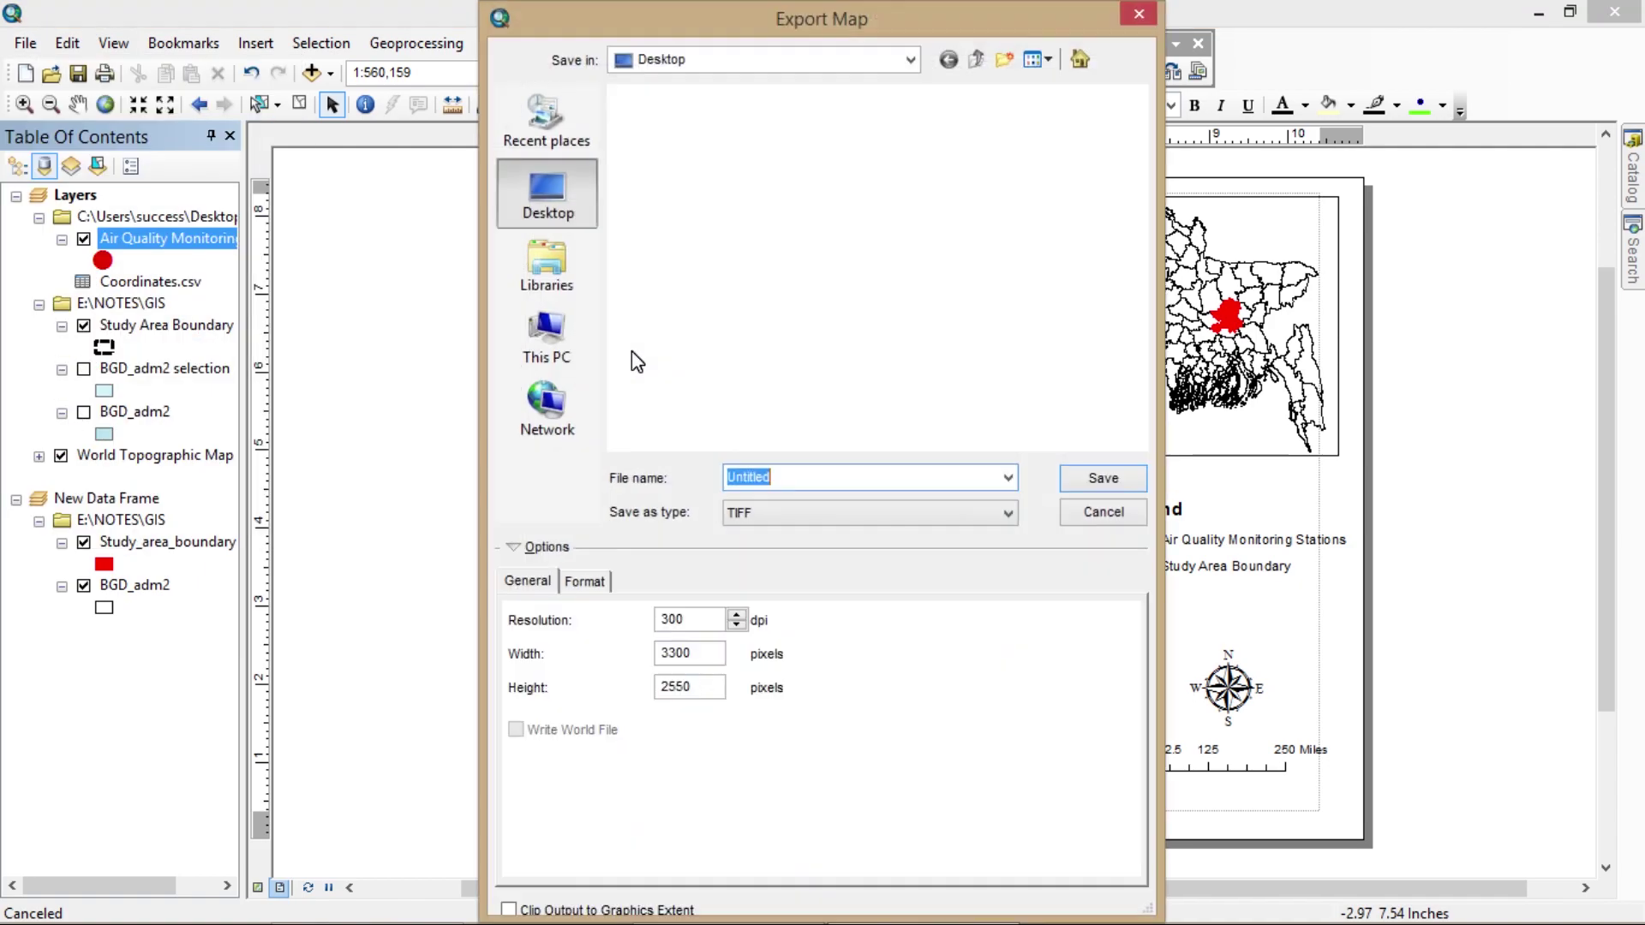
click(1106, 477)
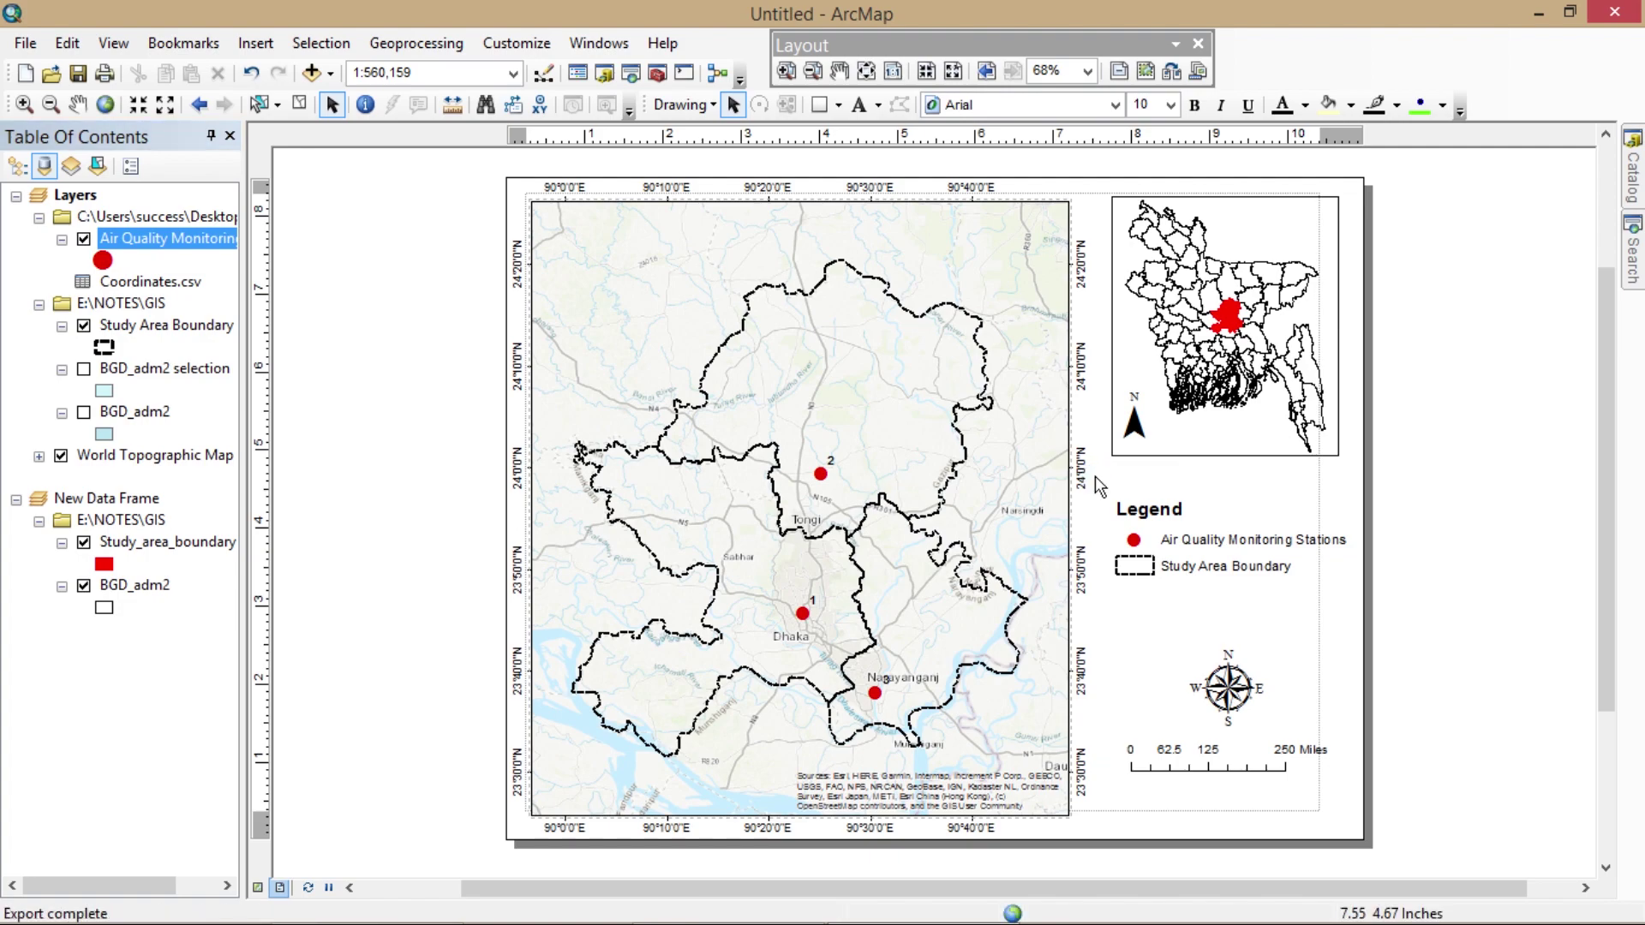
- Minimize the open windows, view the exported Untitled image from the desktop in Windows Photo Viewer, and close it
click(1527, 15)
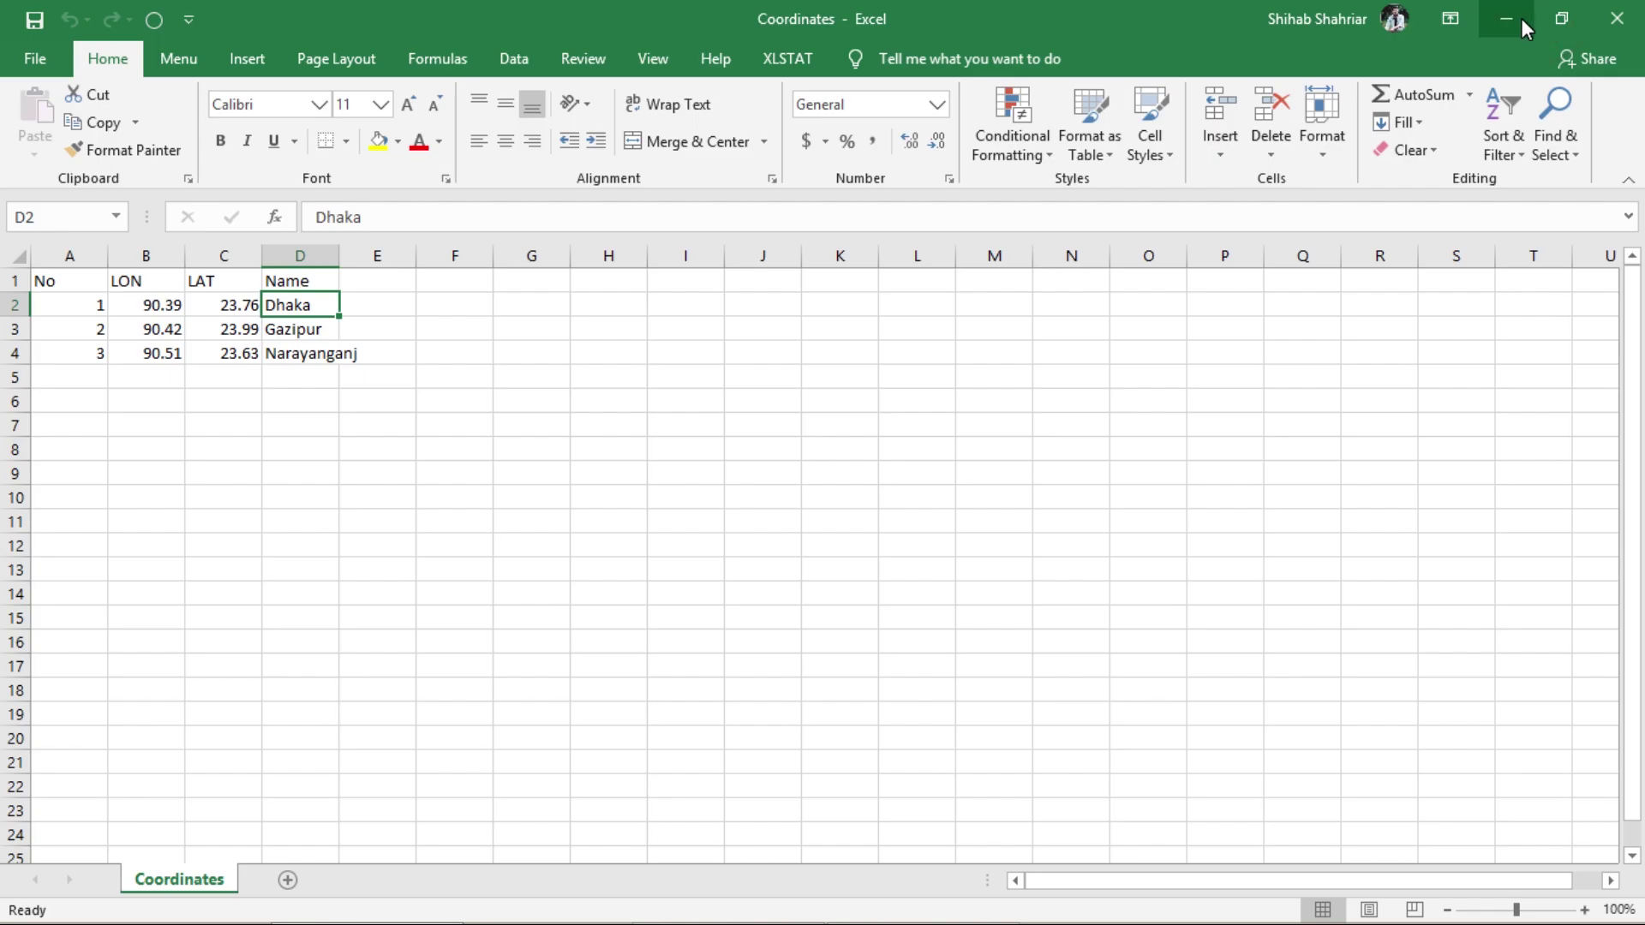
click(1500, 26)
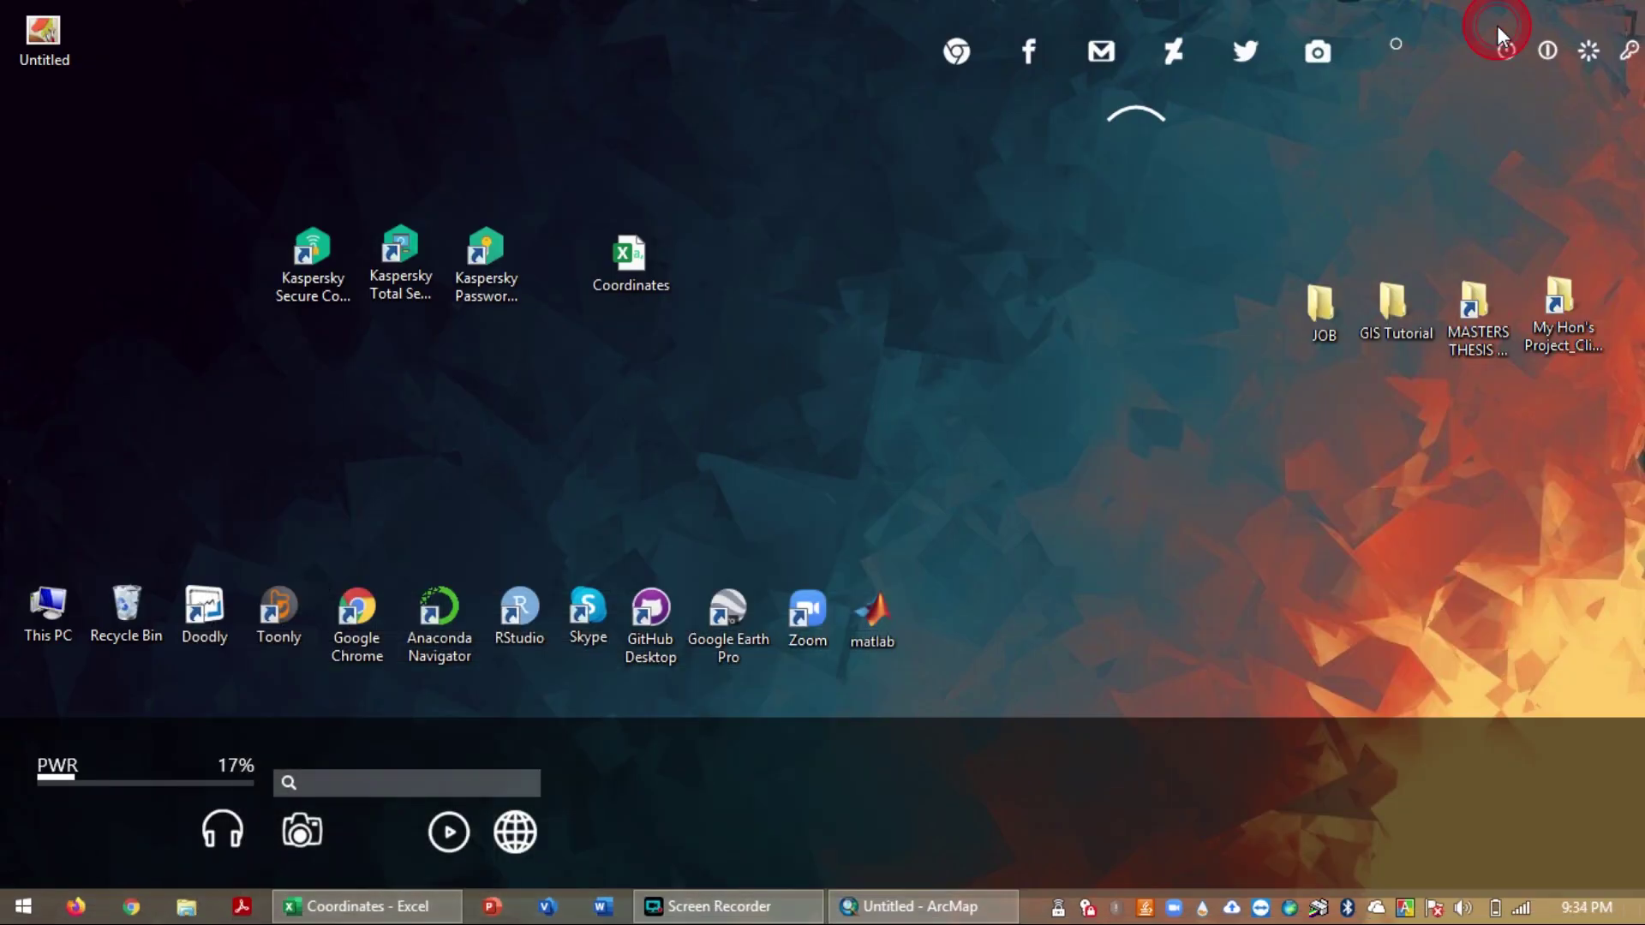
double_click(34, 43)
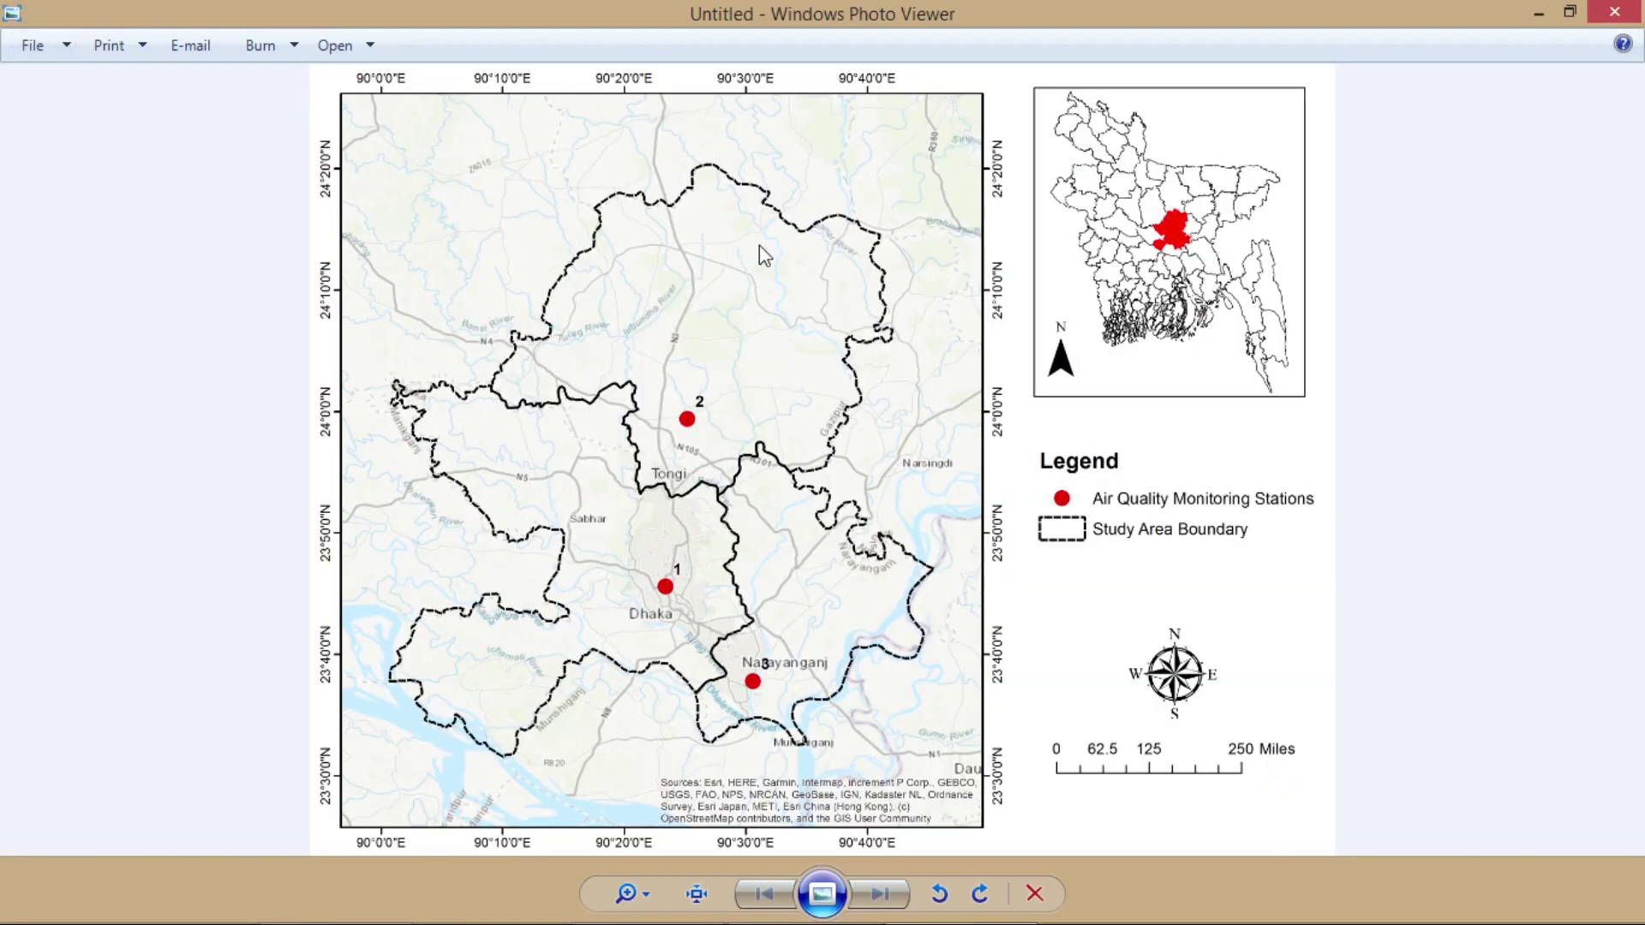
click(1635, 16)
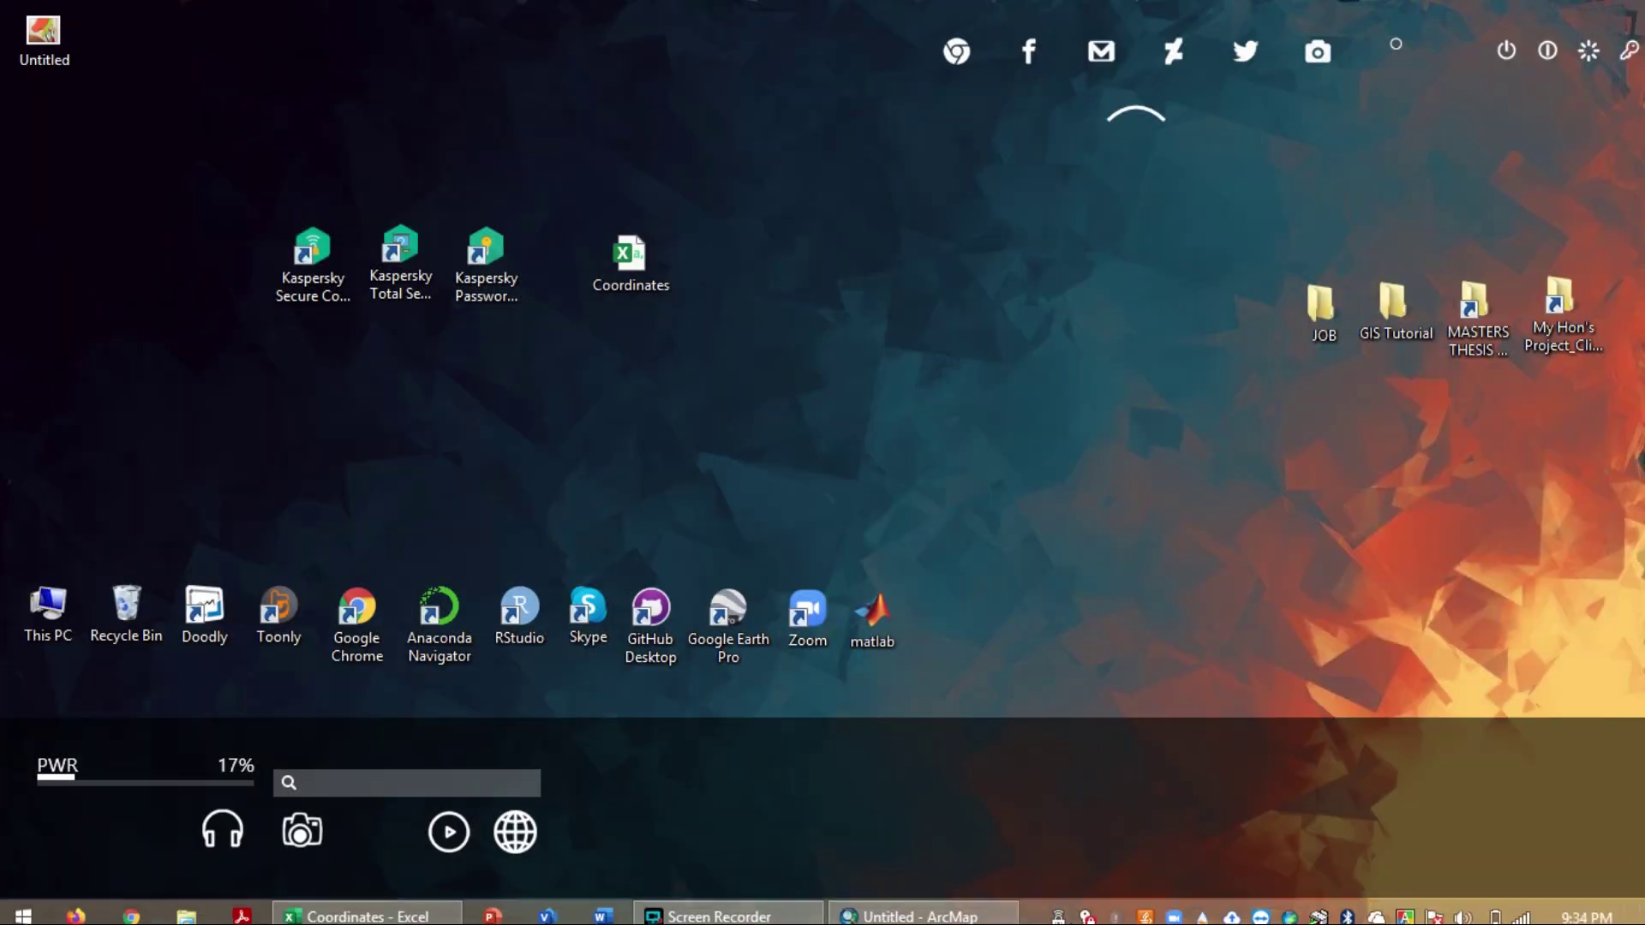
click(942, 909)
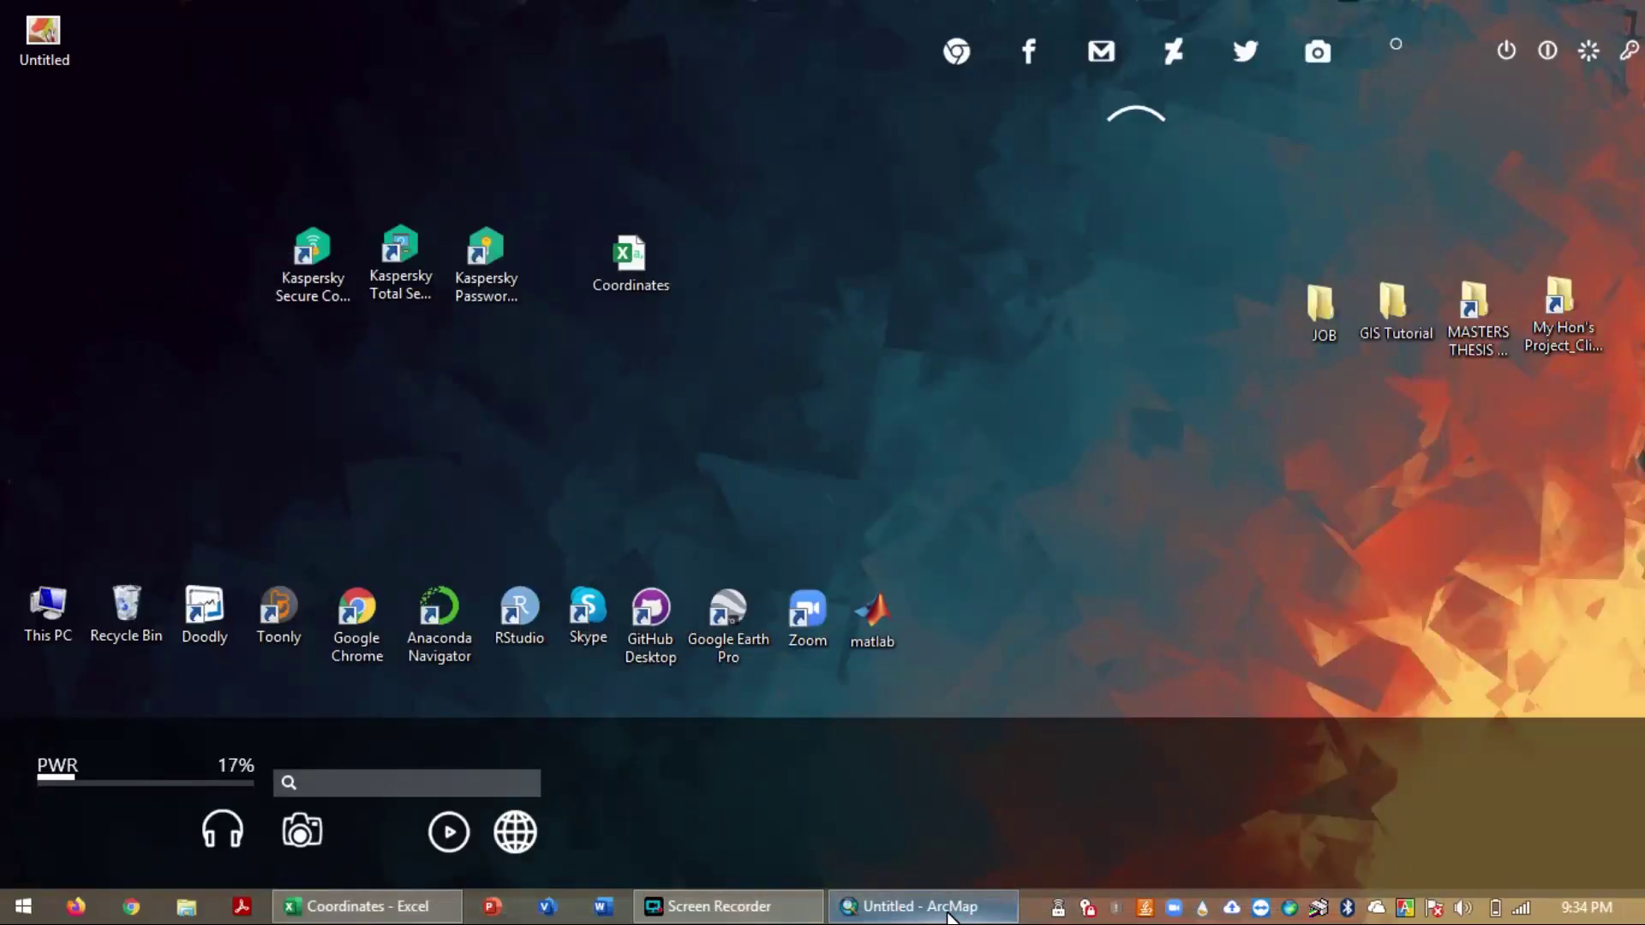
click(754, 906)
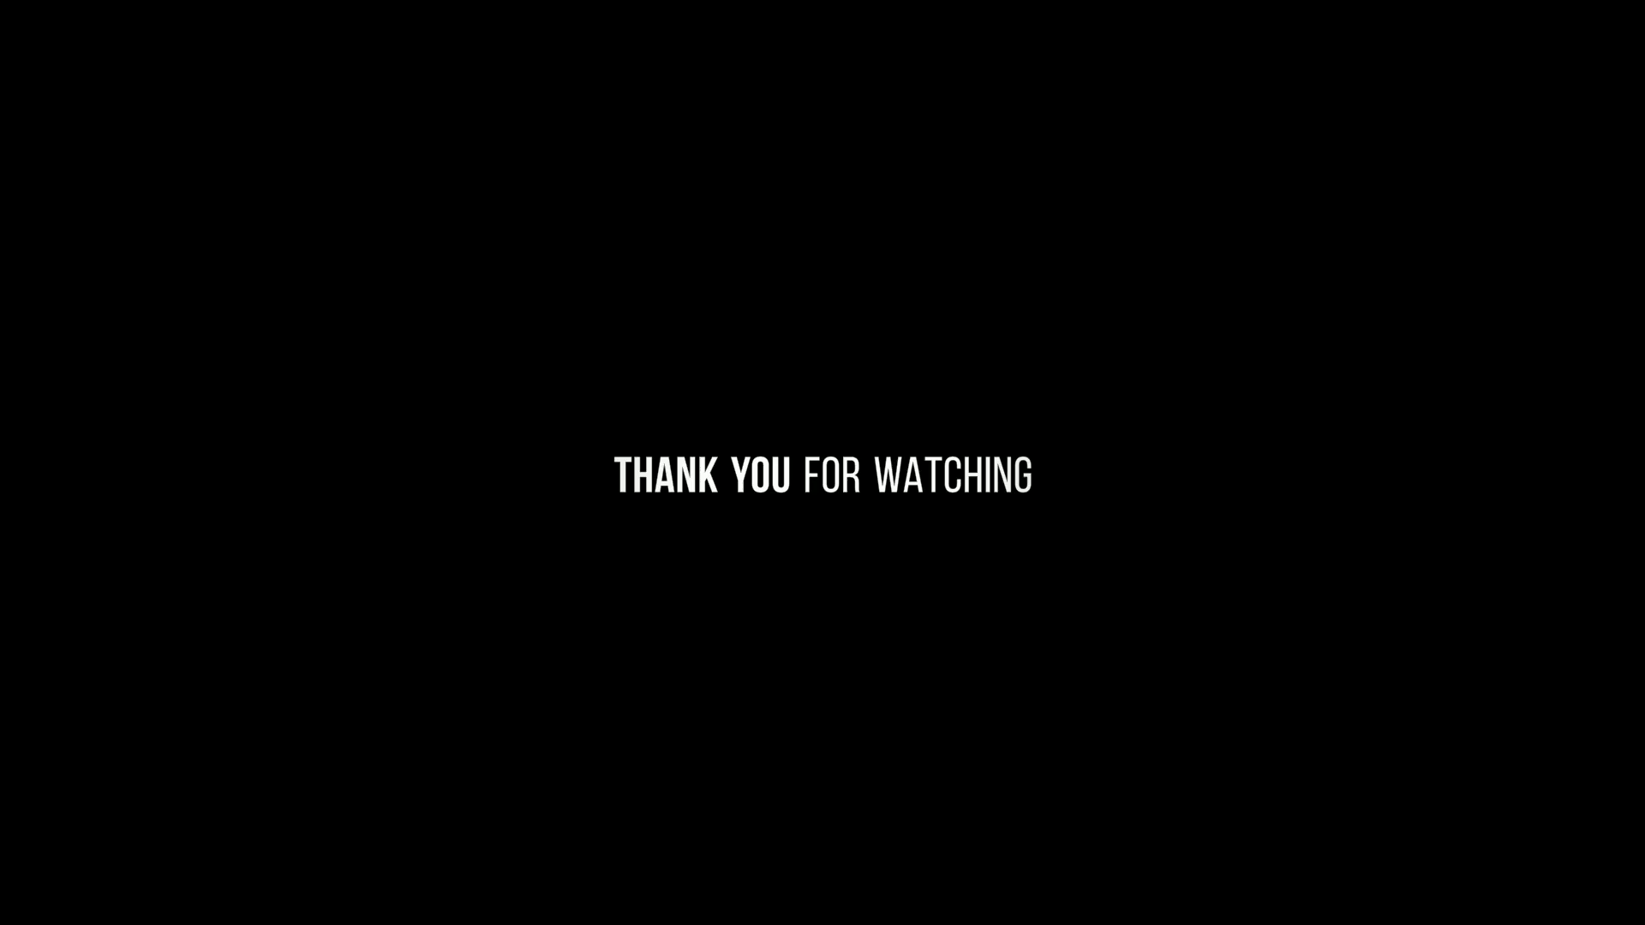